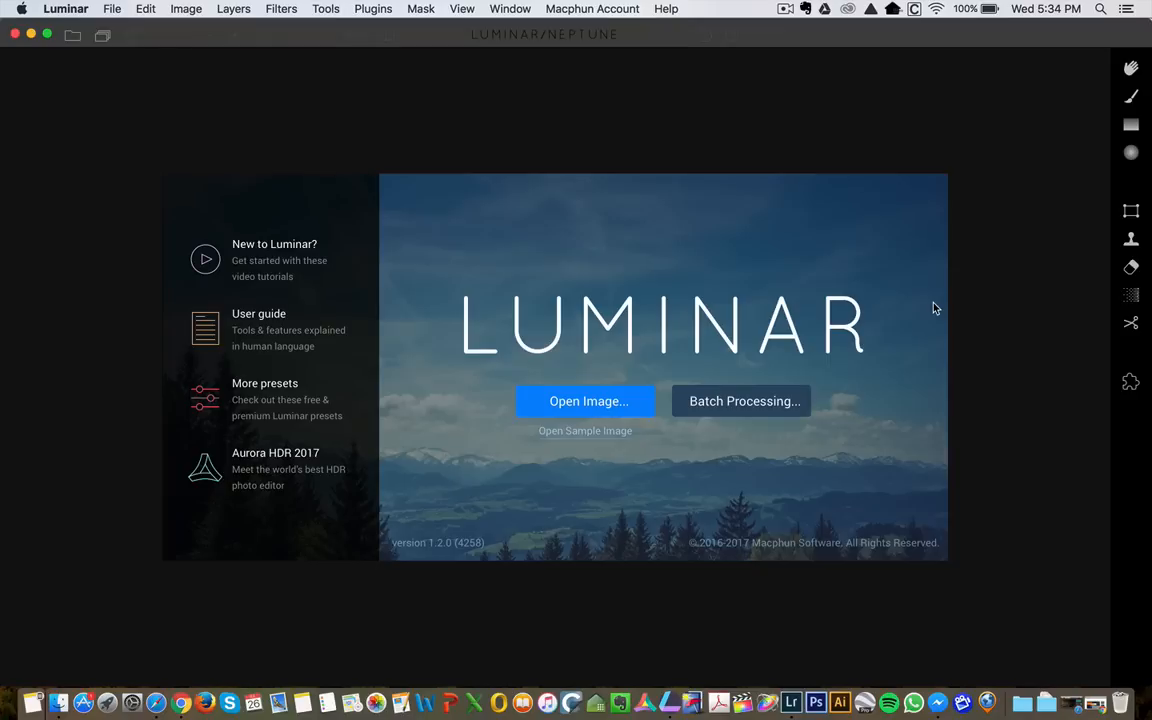
- Switch to Lightroom, select the unedited dusk photo of the lone tree in the Final Photos collection, and open it in Luminar
key(ctrl+Up)
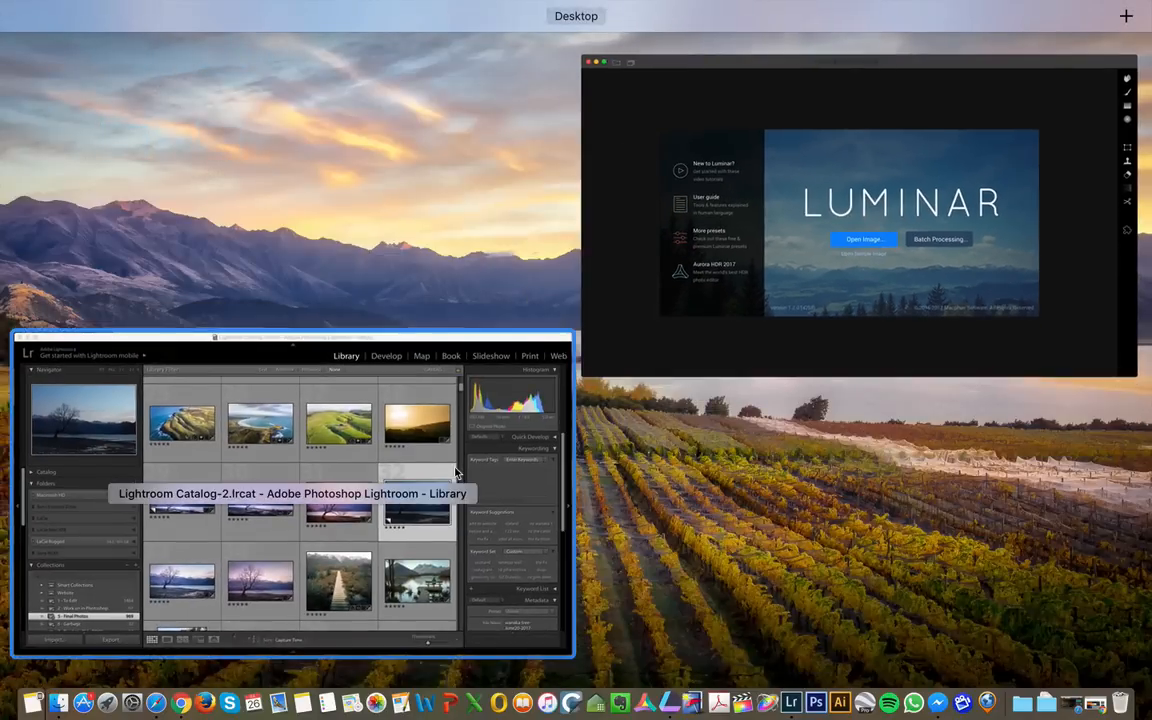
click(447, 361)
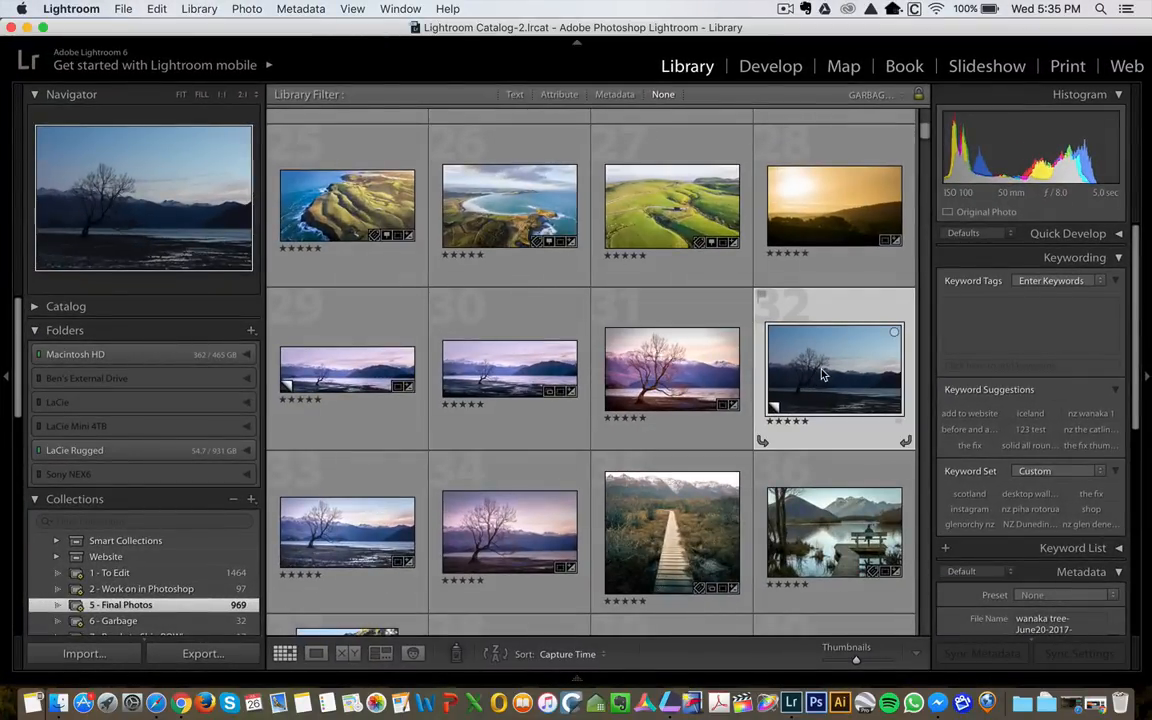
click(336, 525)
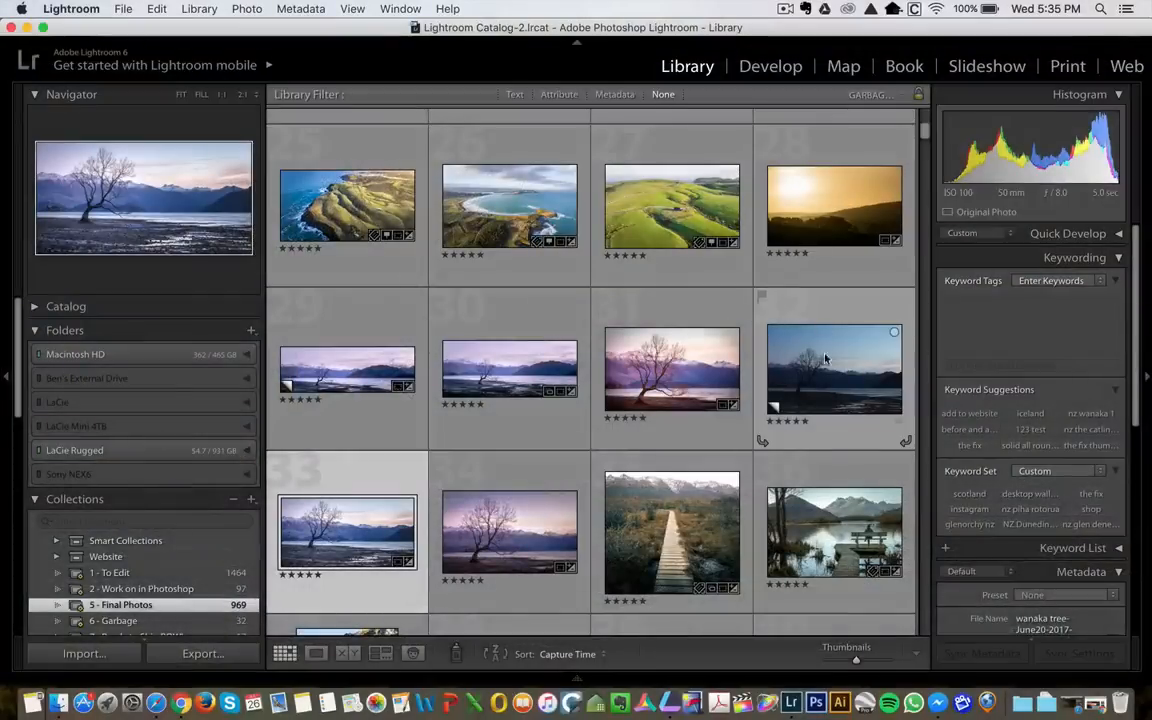
click(830, 369)
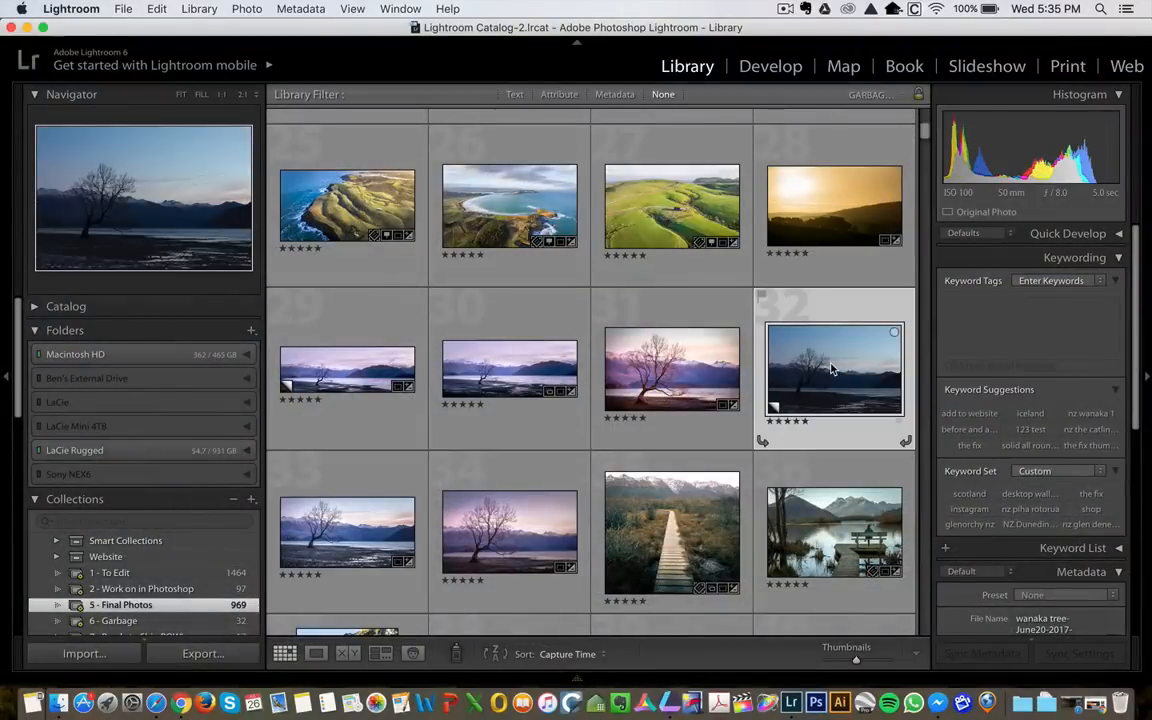
drag(755, 328, 660, 698)
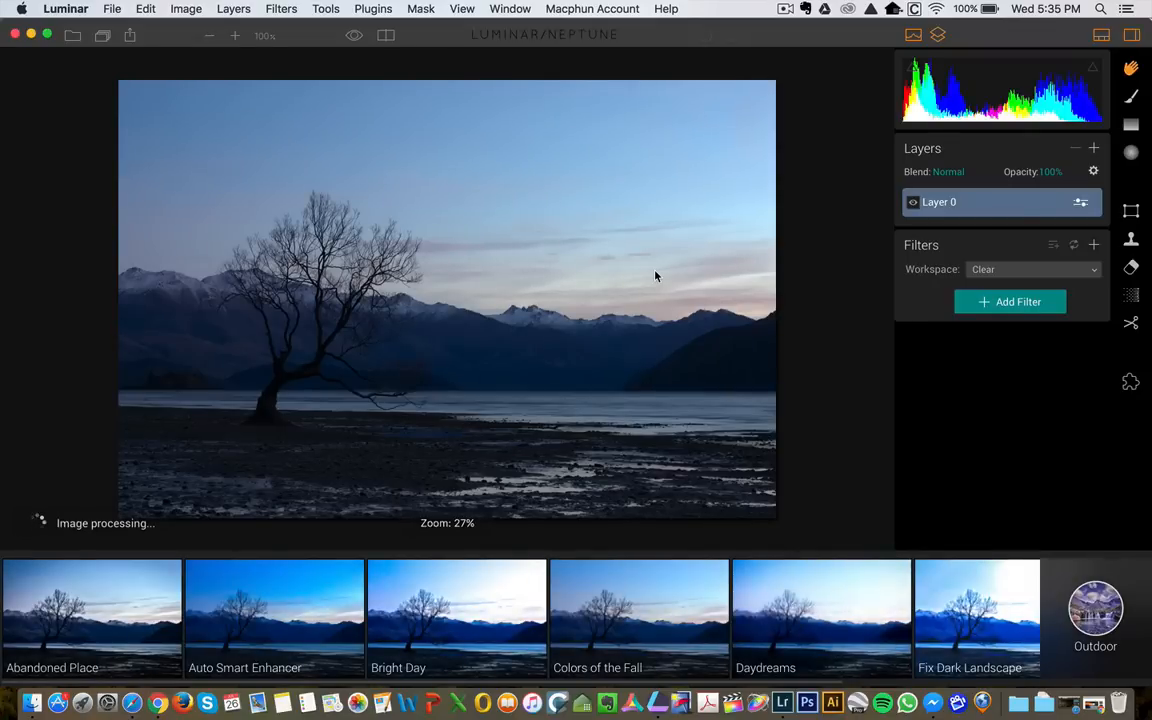
- Switch to Lightroom and look over the Develop adjustments for the tree photo, the publish services and the photo library
click(782, 703)
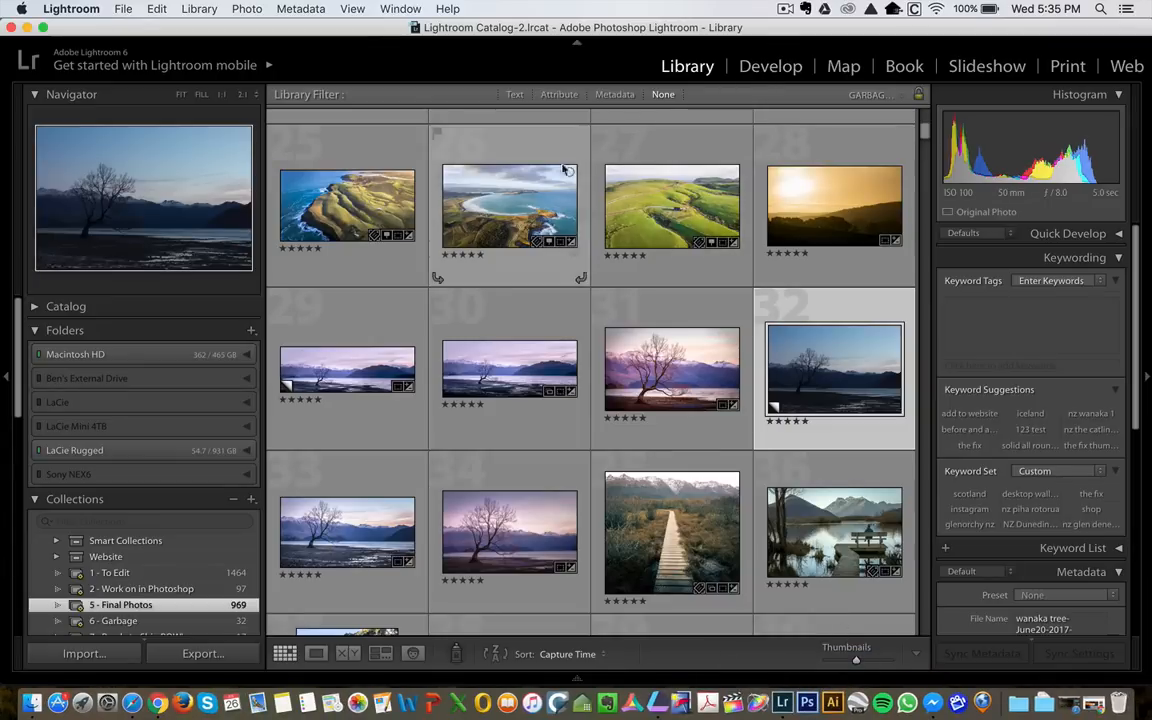
click(772, 68)
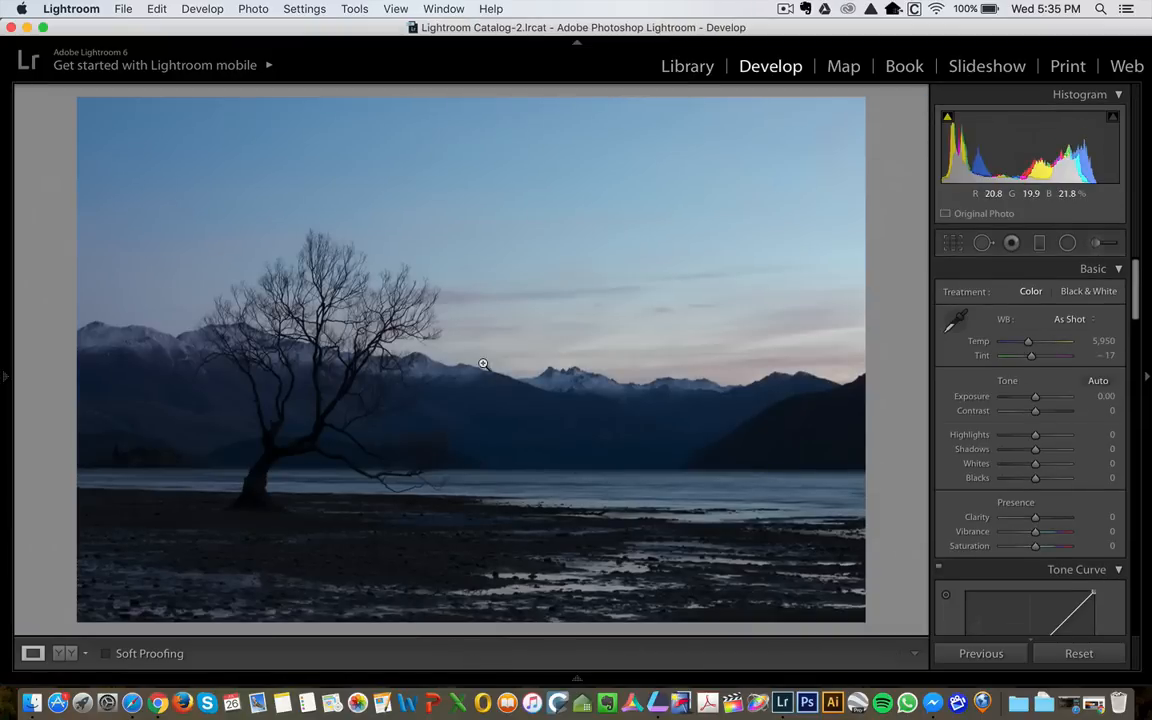
scroll(1082, 426, down, 5)
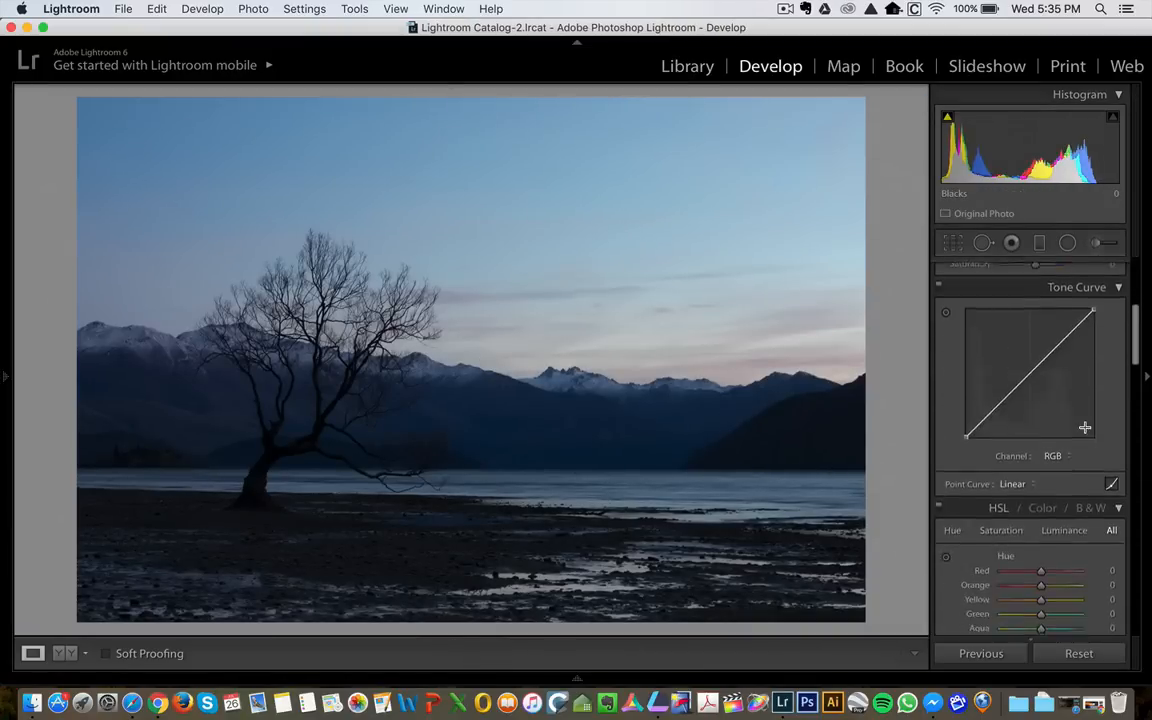
scroll(1085, 432, up, 5)
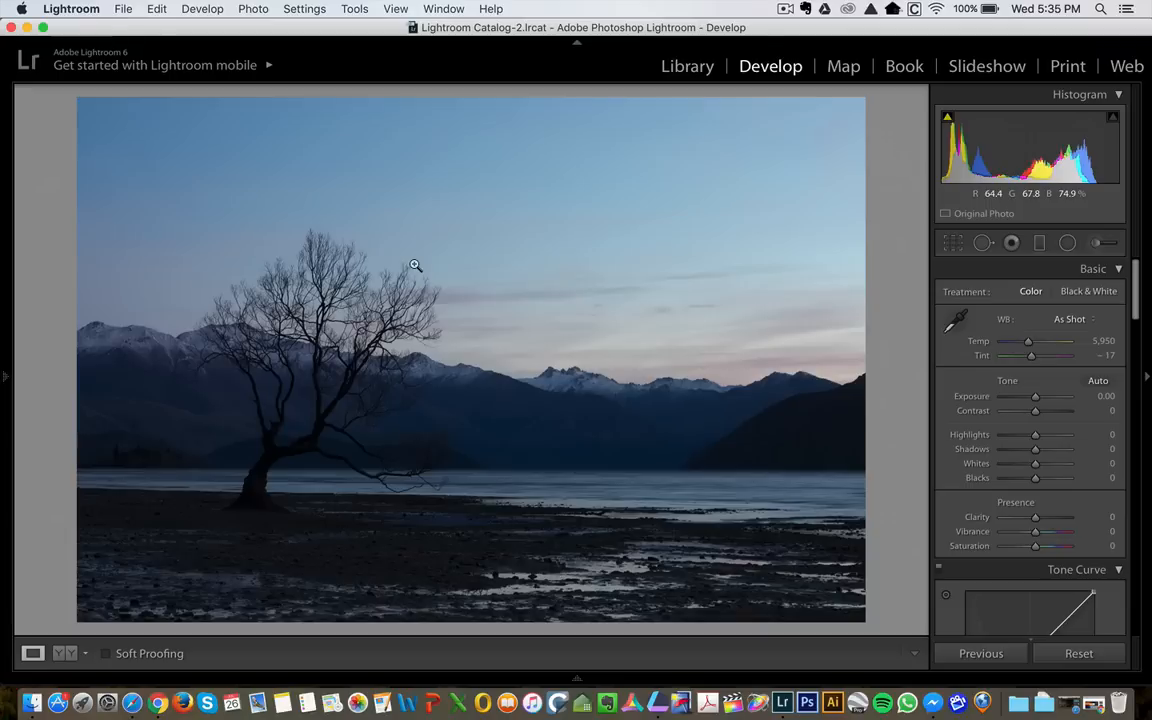
click(687, 67)
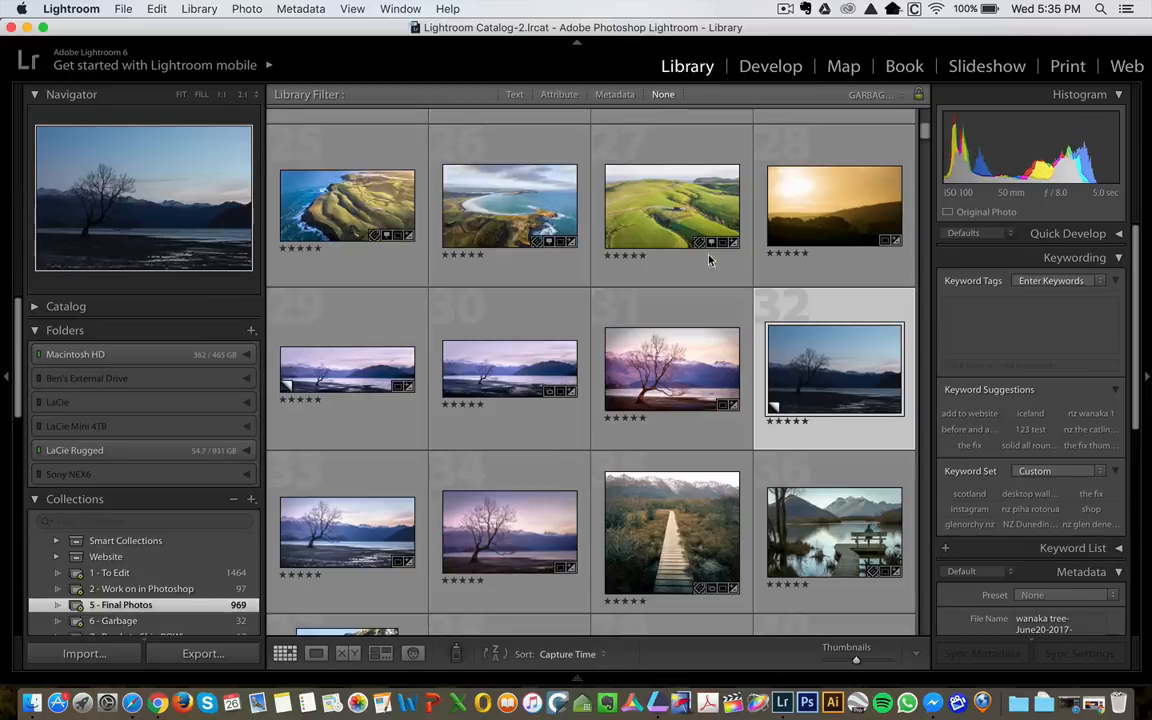
scroll(140, 533, down, 10)
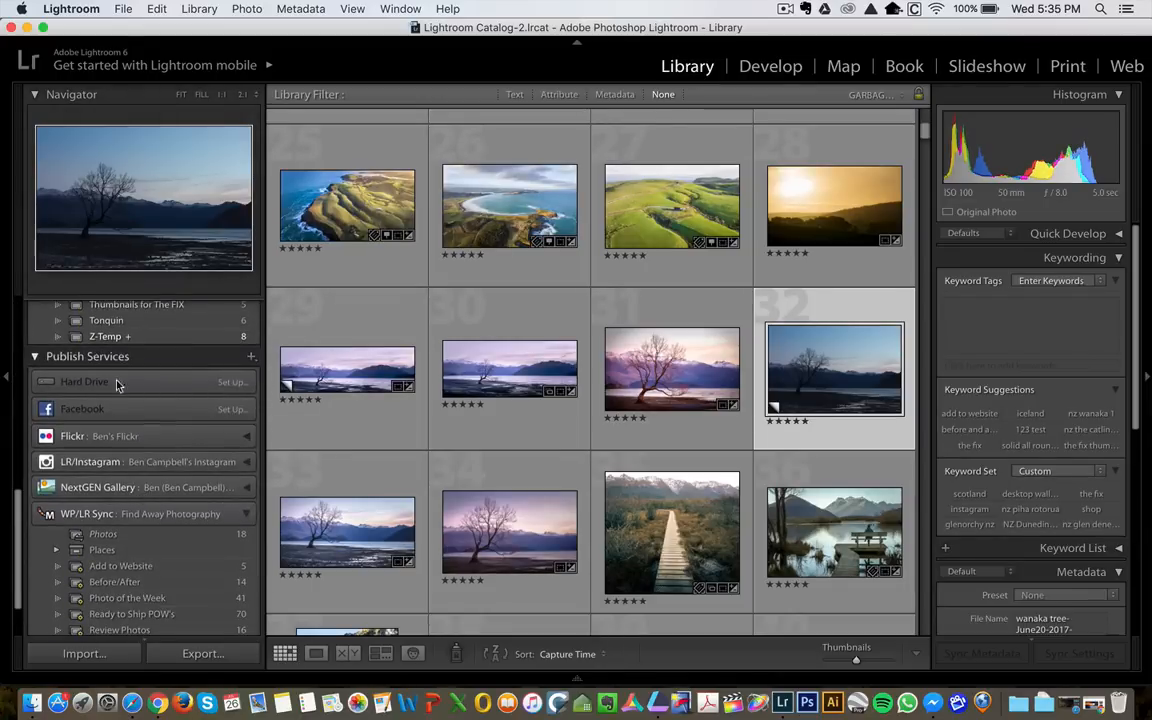
scroll(796, 334, up, 10)
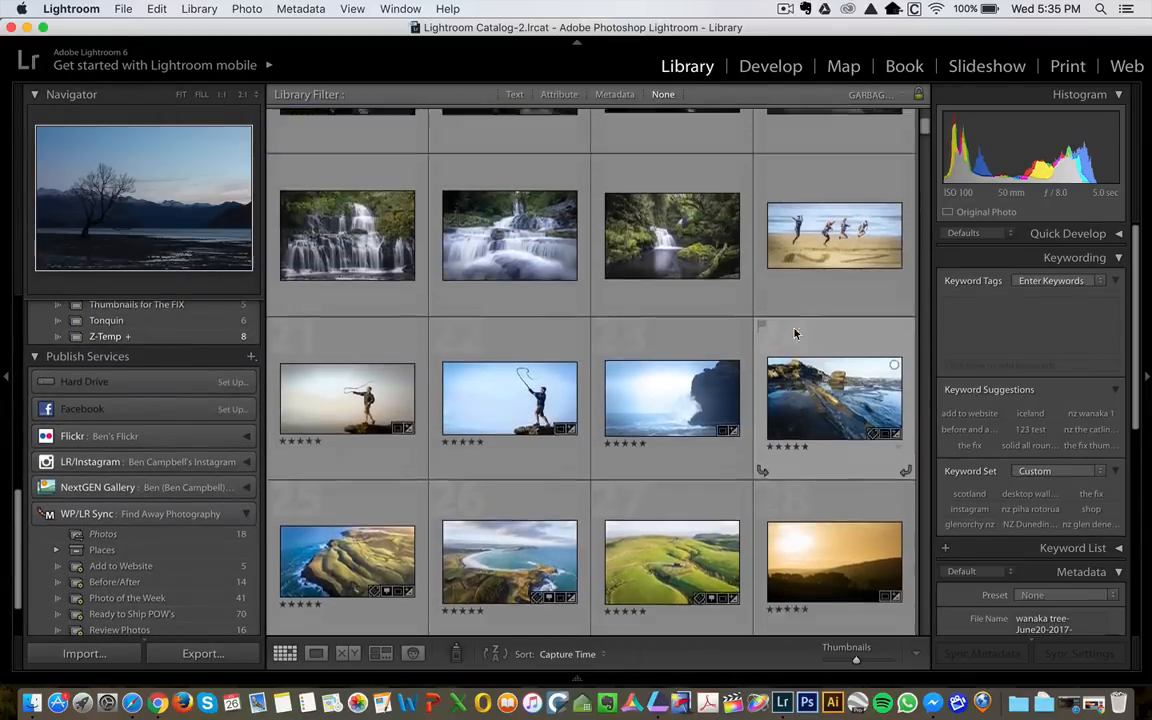
- Return to Luminar, make its window full screen, and load the Landscape filter workspace
key(ctrl+Up)
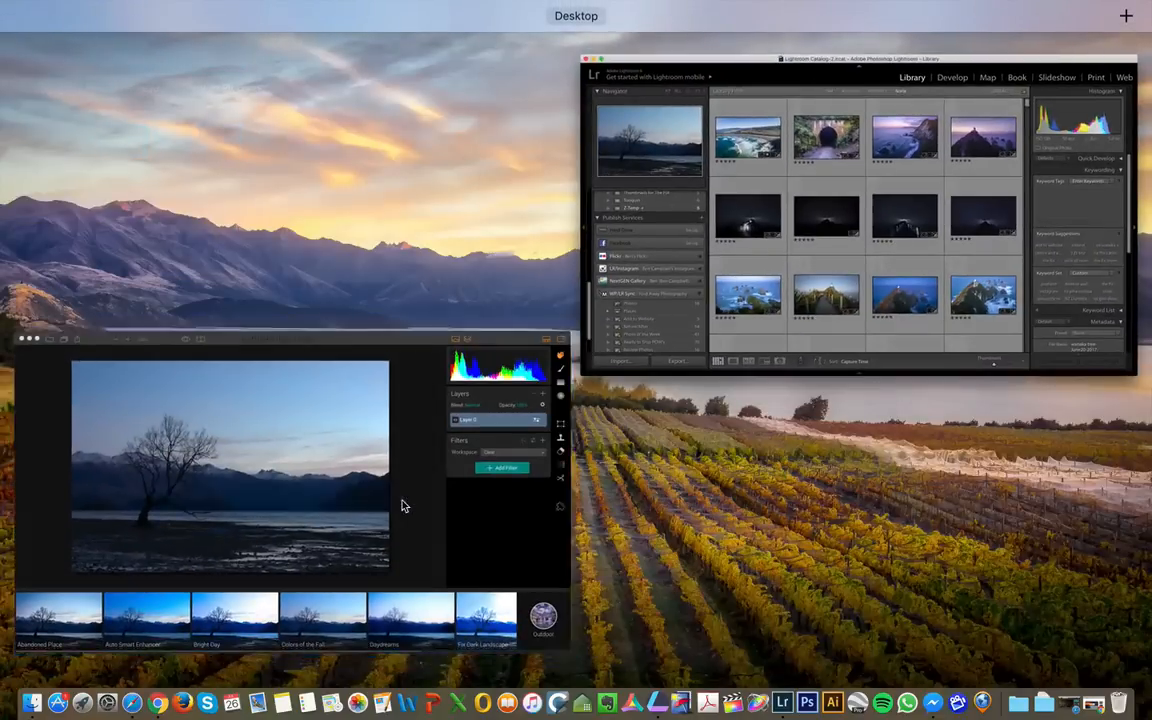
click(398, 504)
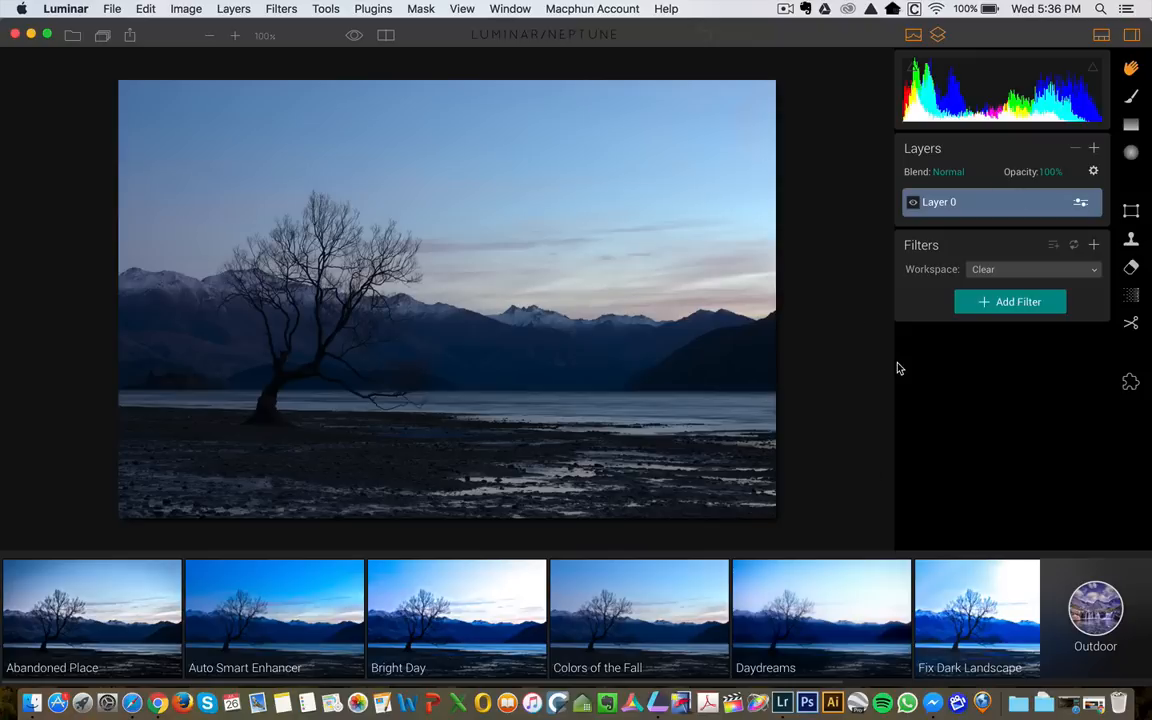
click(47, 37)
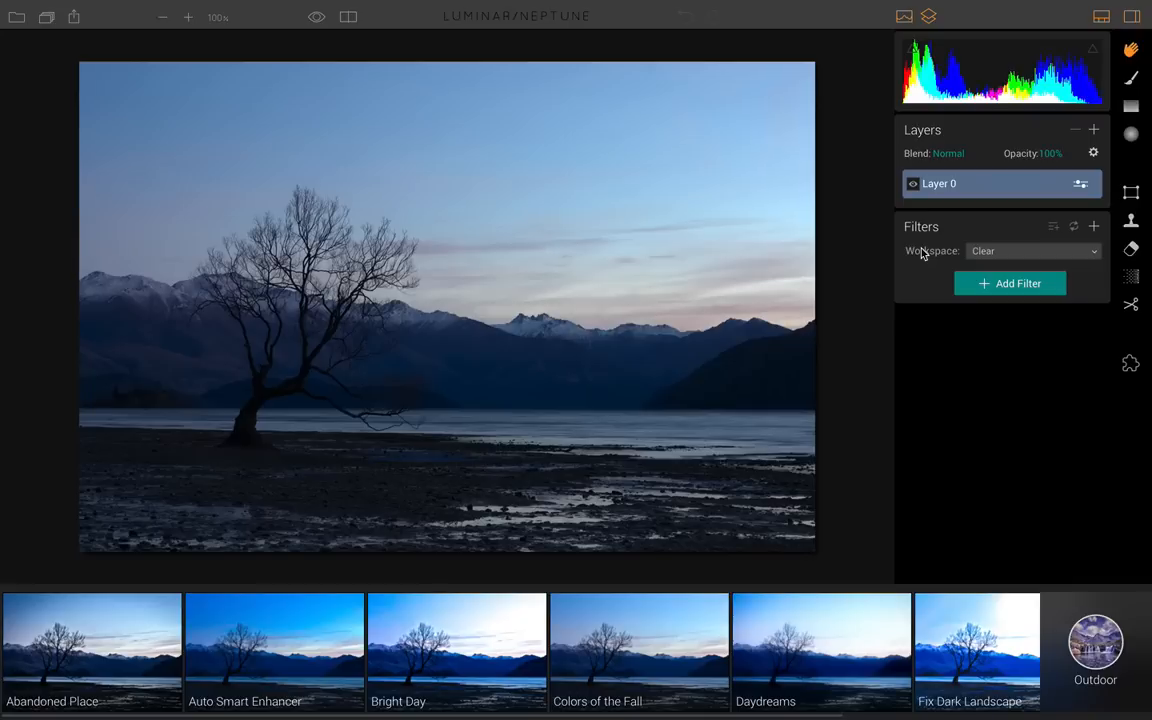
click(982, 255)
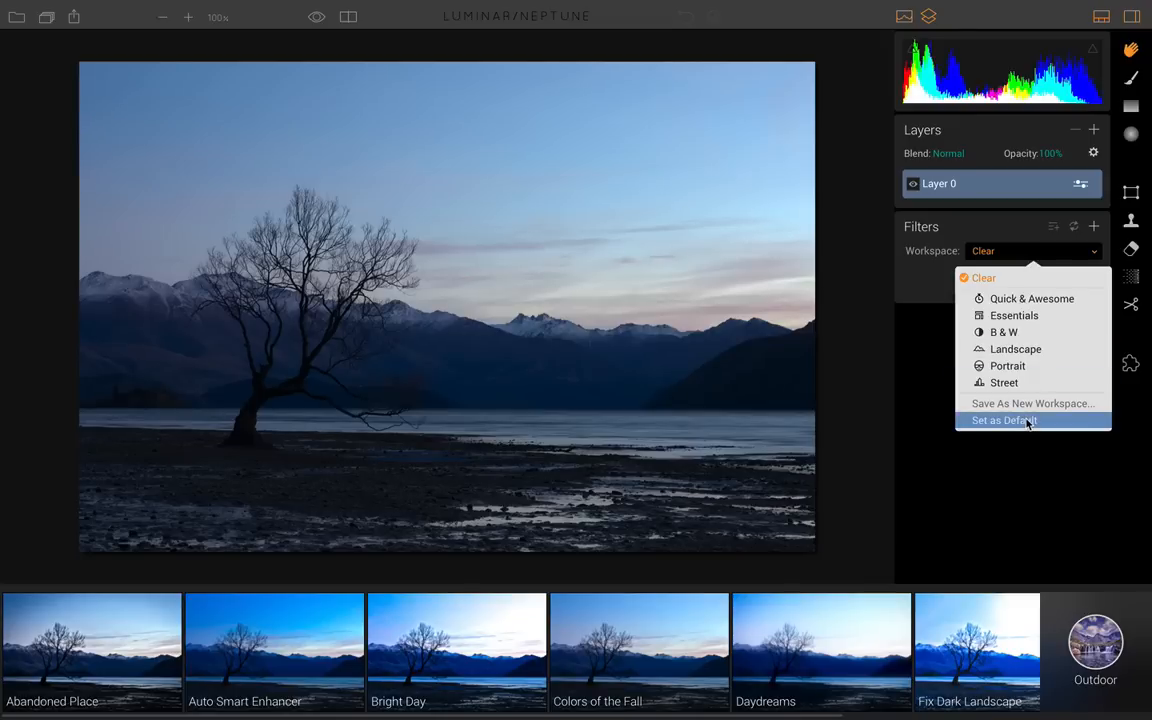
click(1025, 350)
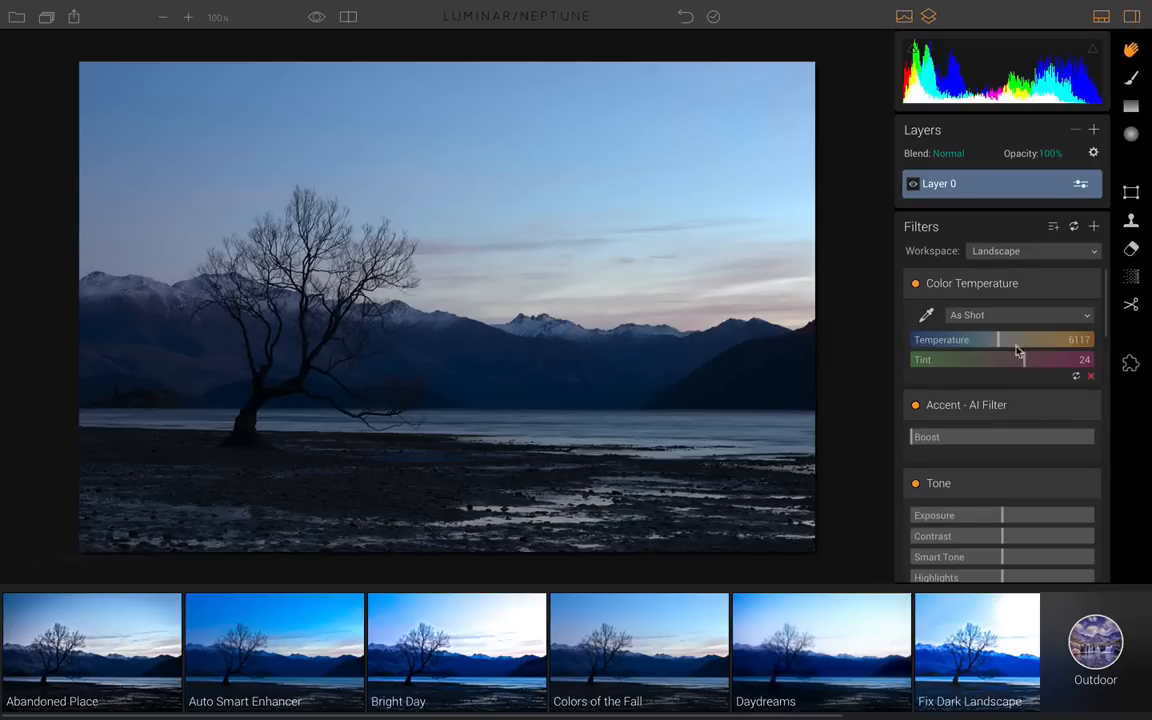
- Look through the Landscape workspace's filters from Color Temperature down to Vignette
scroll(1015, 292, down, 2)
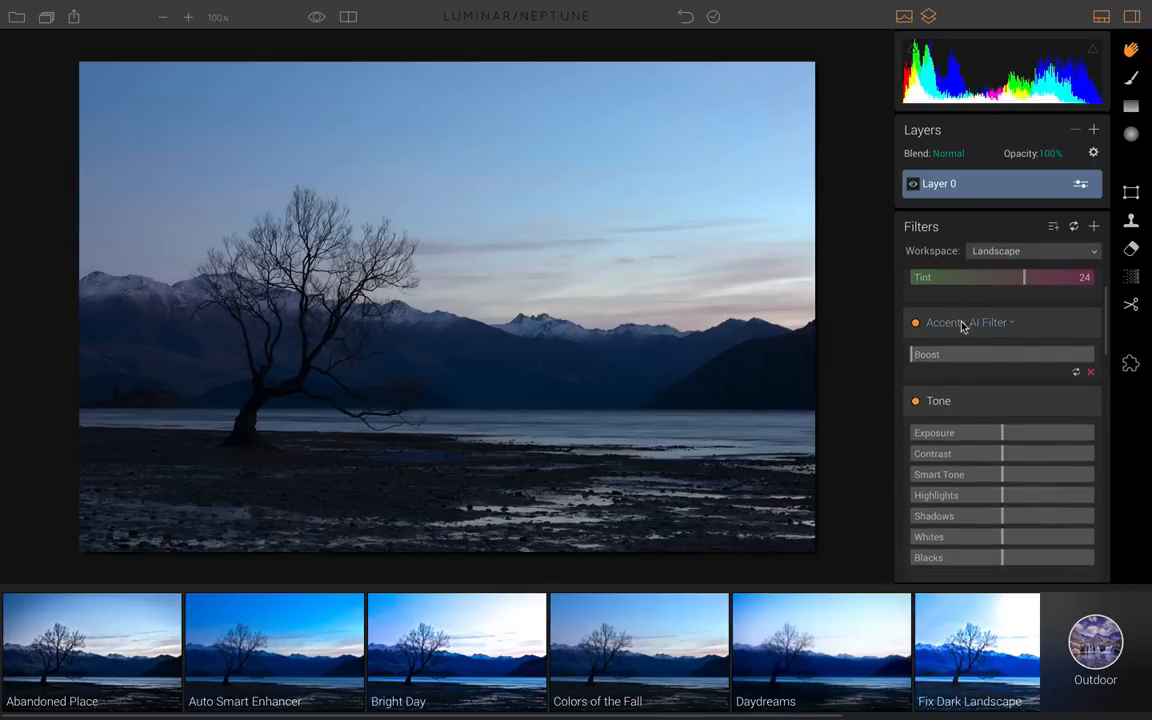
scroll(1016, 446, down, 1)
scroll(985, 450, down, 10)
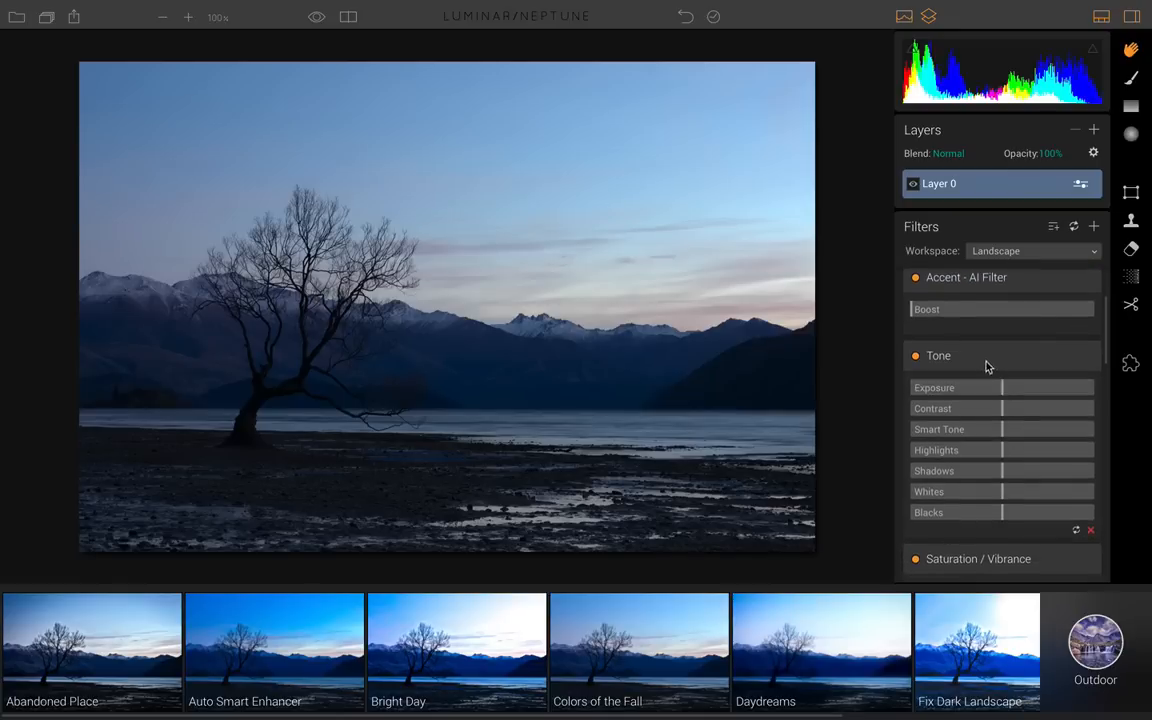
scroll(985, 489, up, 10)
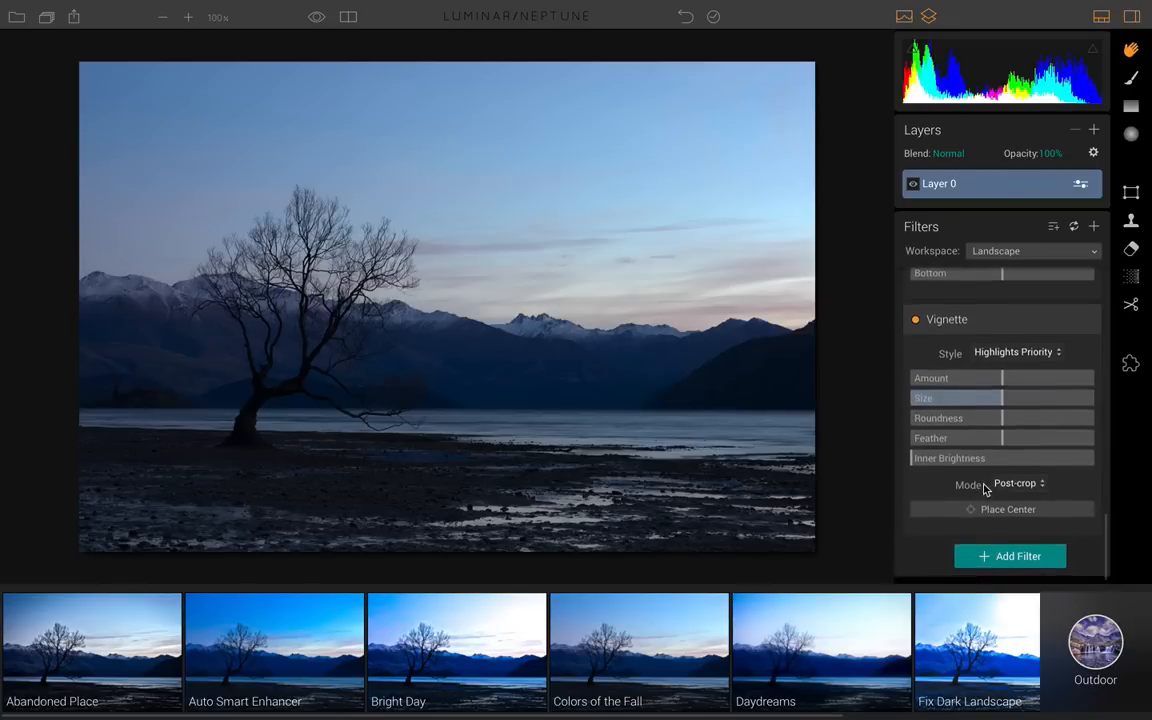
scroll(985, 489, up, 7)
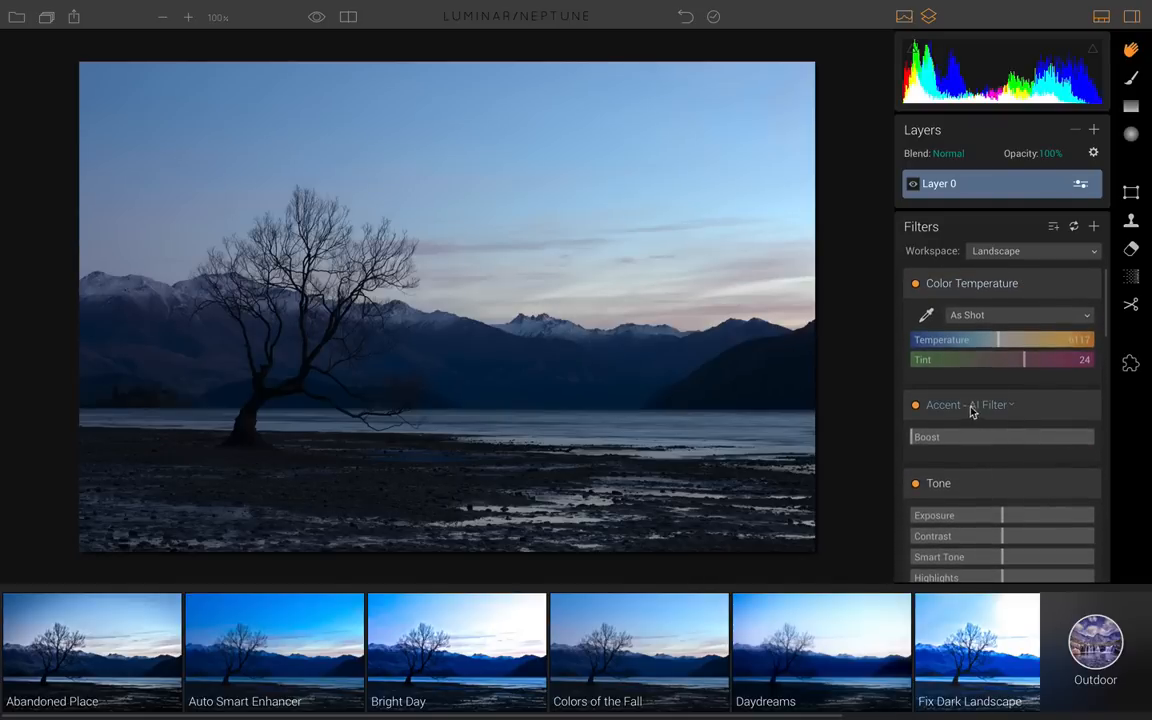
scroll(1018, 409, down, 8)
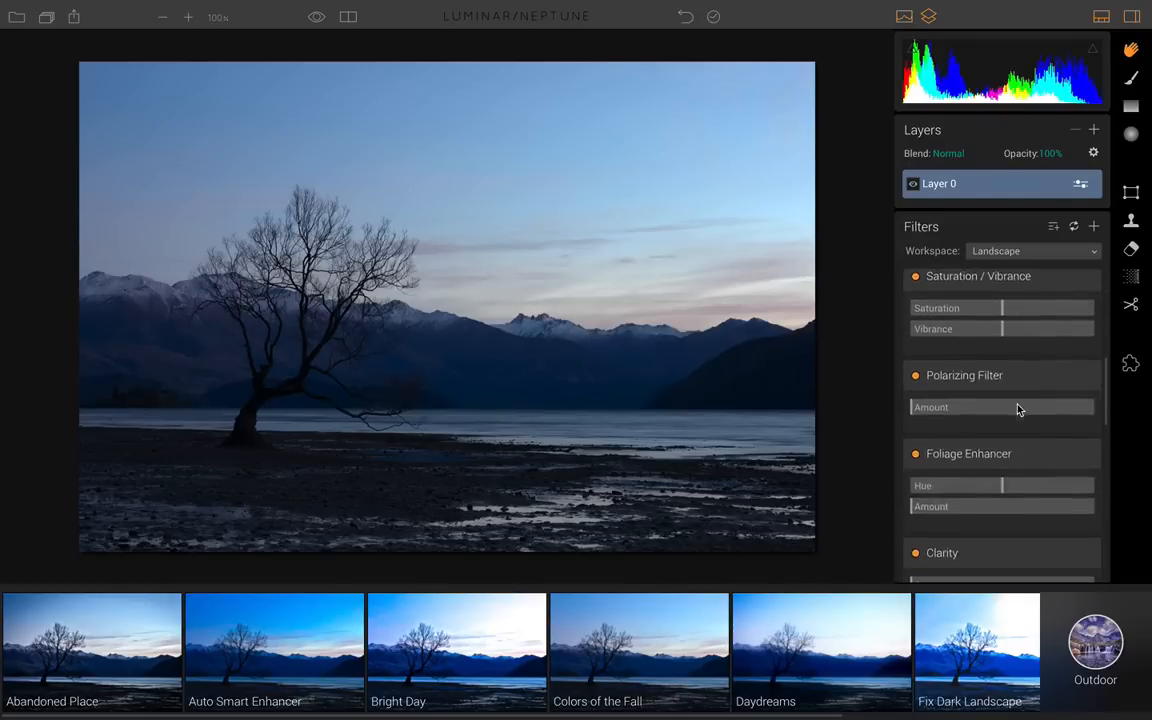
scroll(1018, 409, down, 10)
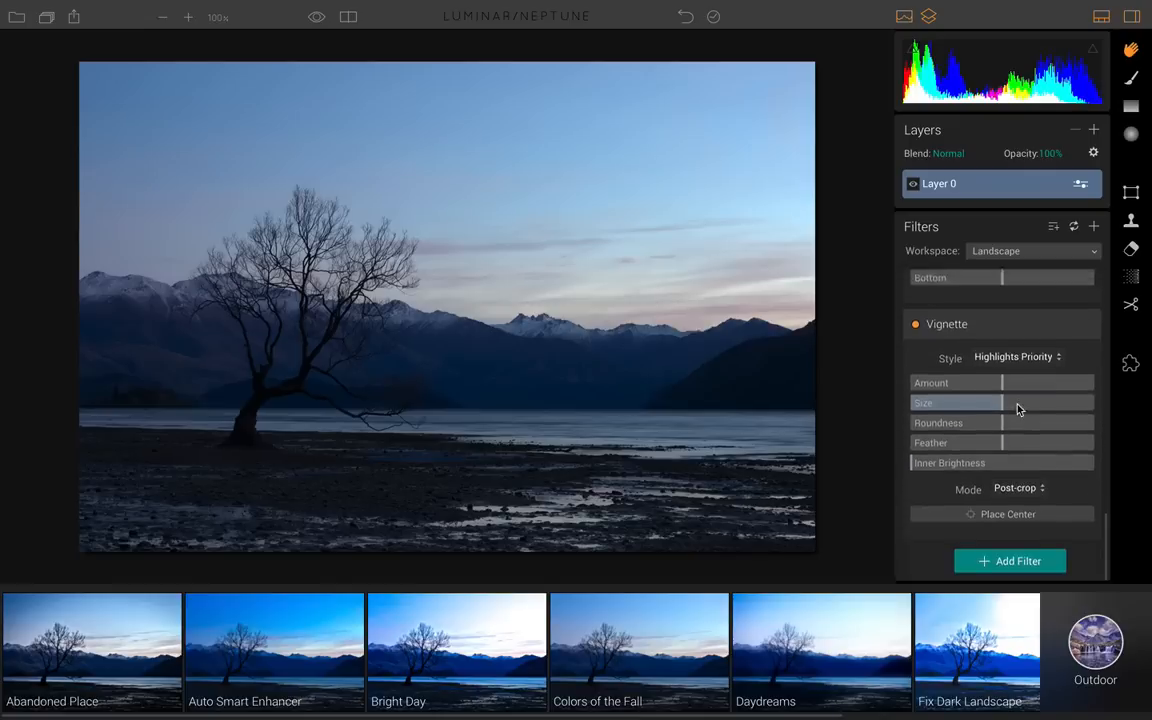
- Browse the full catalogue of filters that can be added, from Accent - AI Filter to Vignette, without adding any
click(1007, 565)
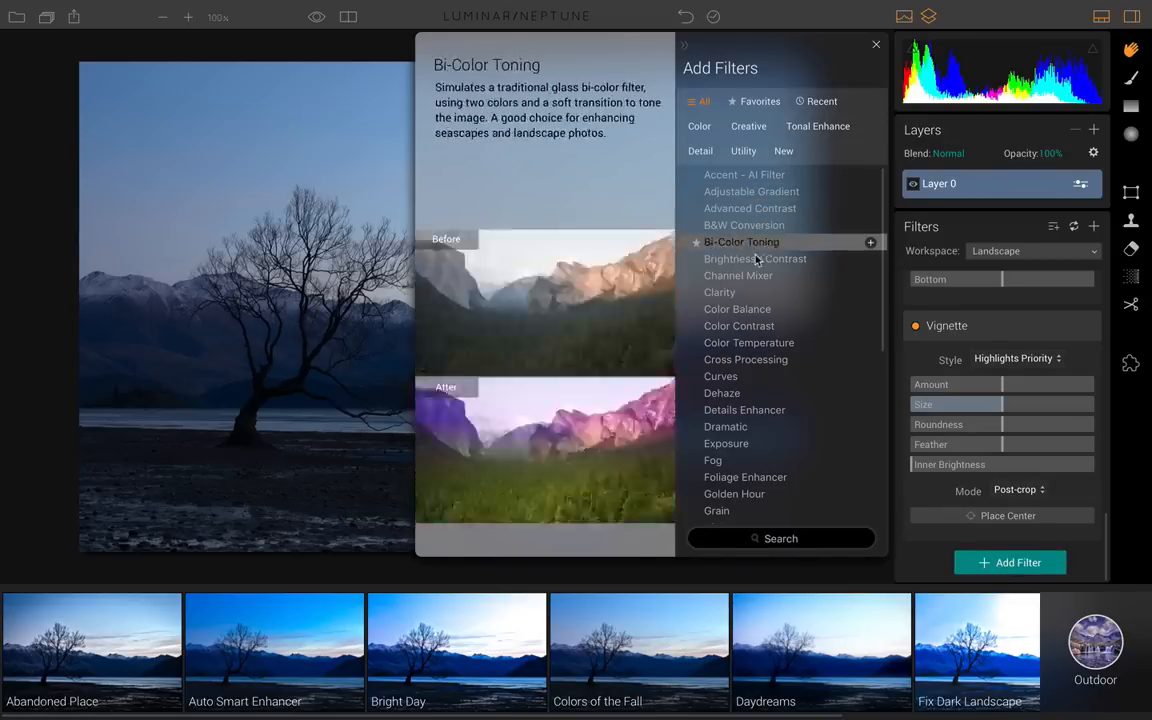
scroll(743, 463, down, 4)
scroll(743, 463, down, 6)
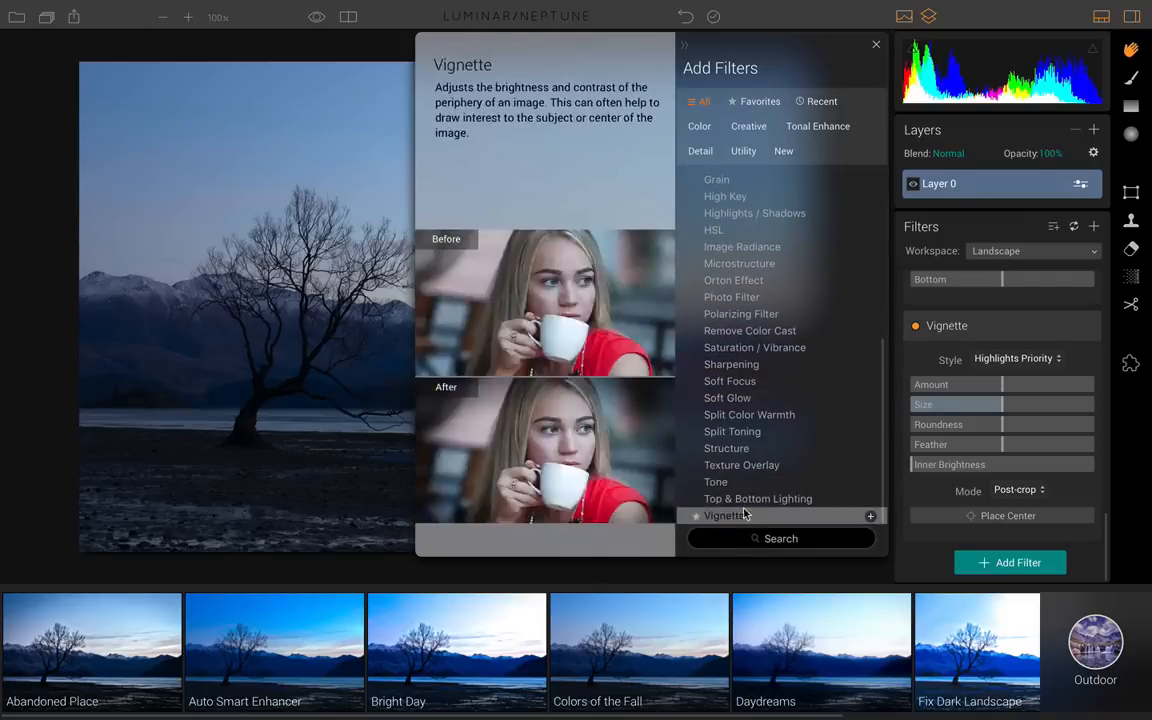
scroll(783, 316, up, 9)
scroll(783, 316, up, 3)
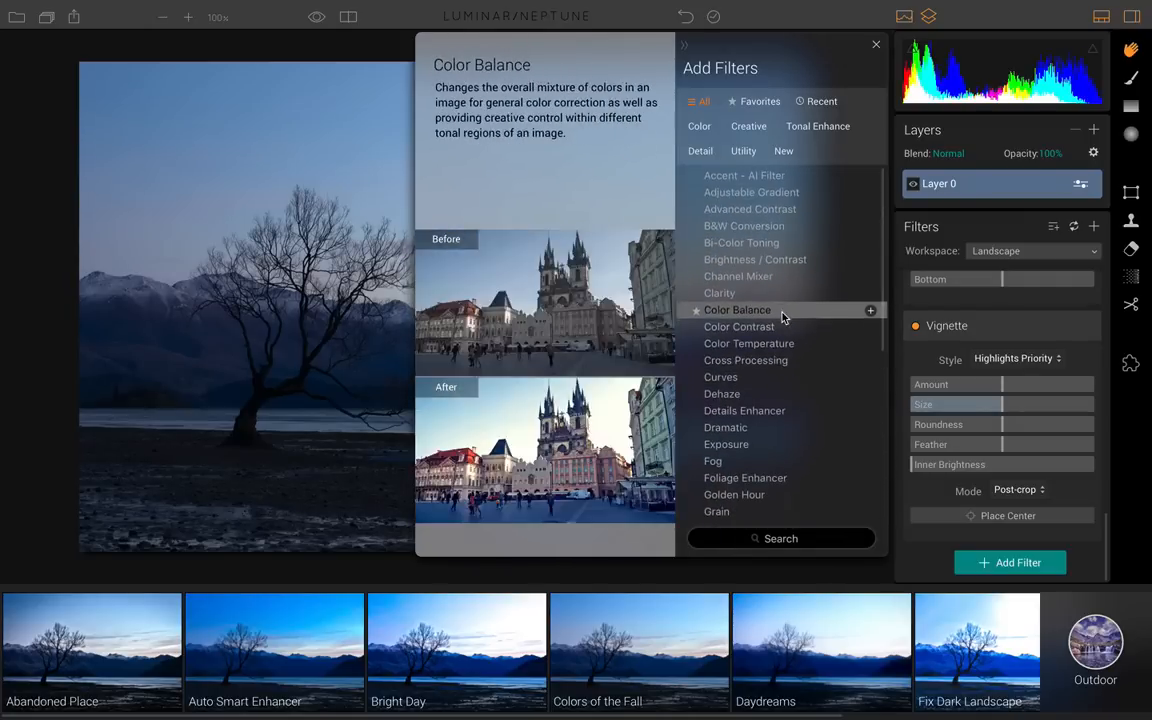
click(876, 44)
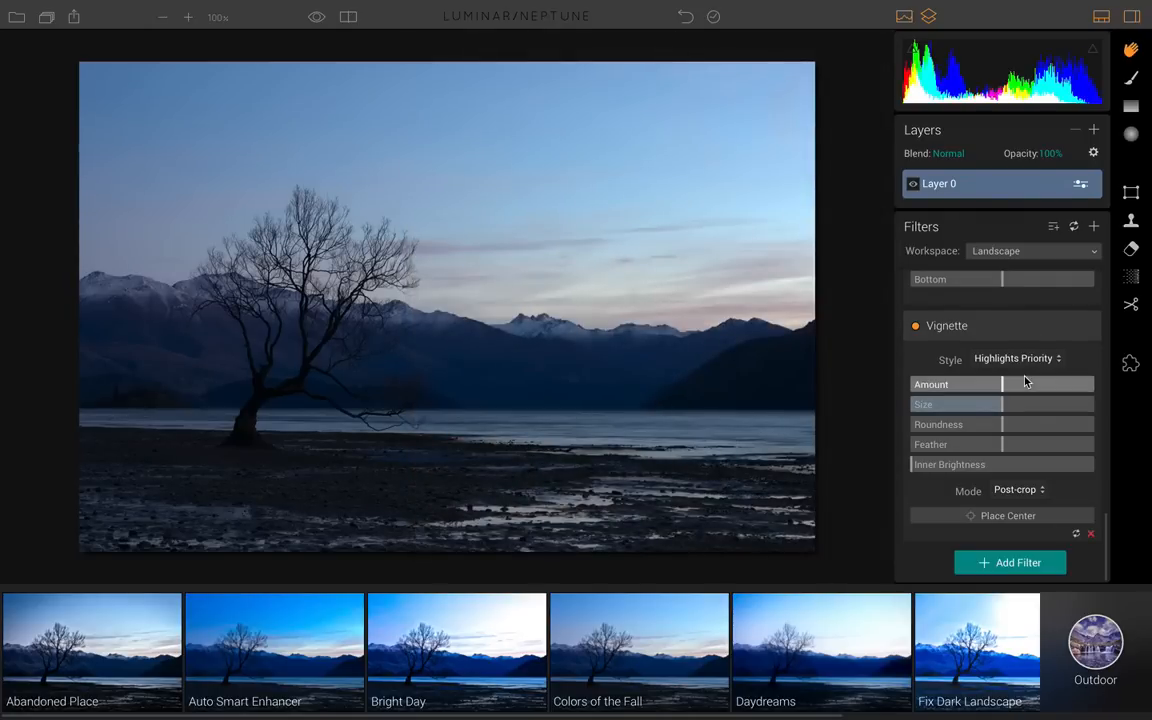
scroll(1023, 380, up, 10)
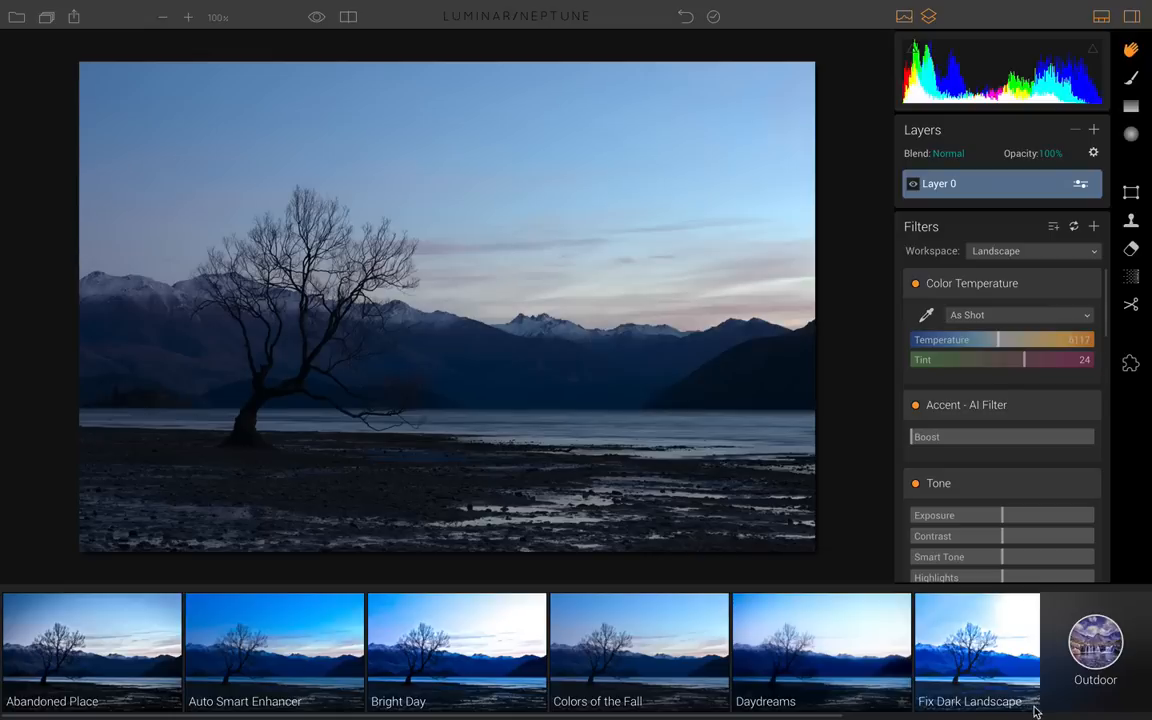
- View the available preset categories, keep Outdoor, and hide the preset strip
click(1095, 642)
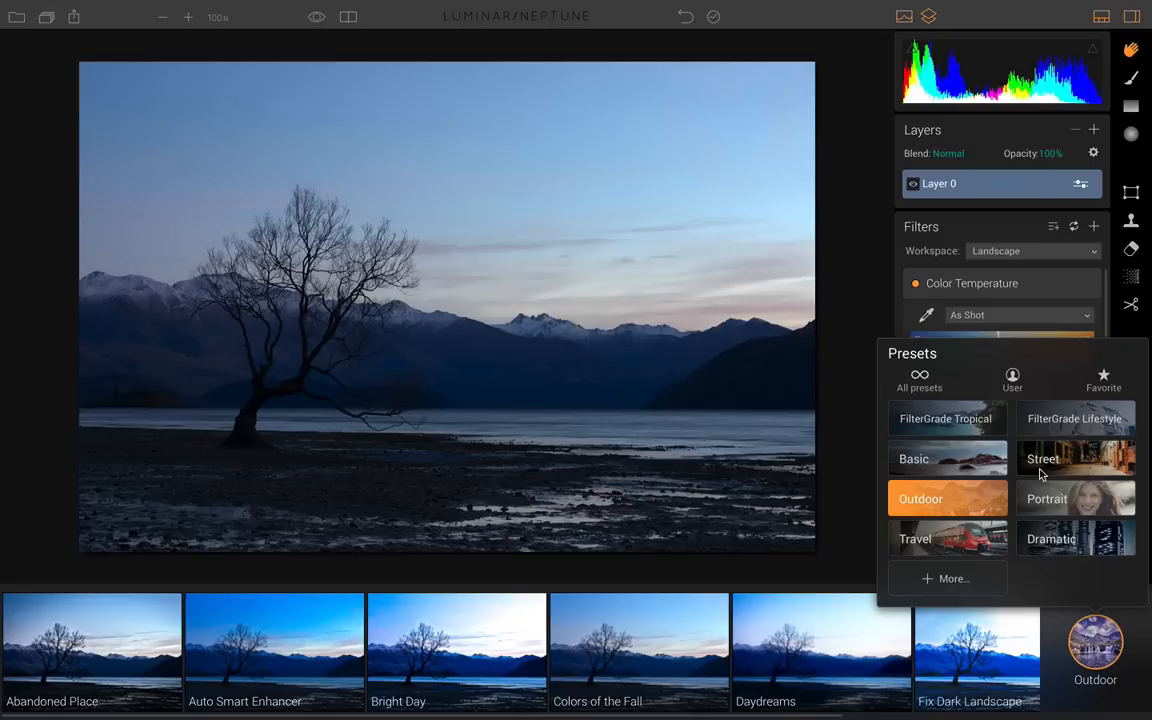
click(1100, 652)
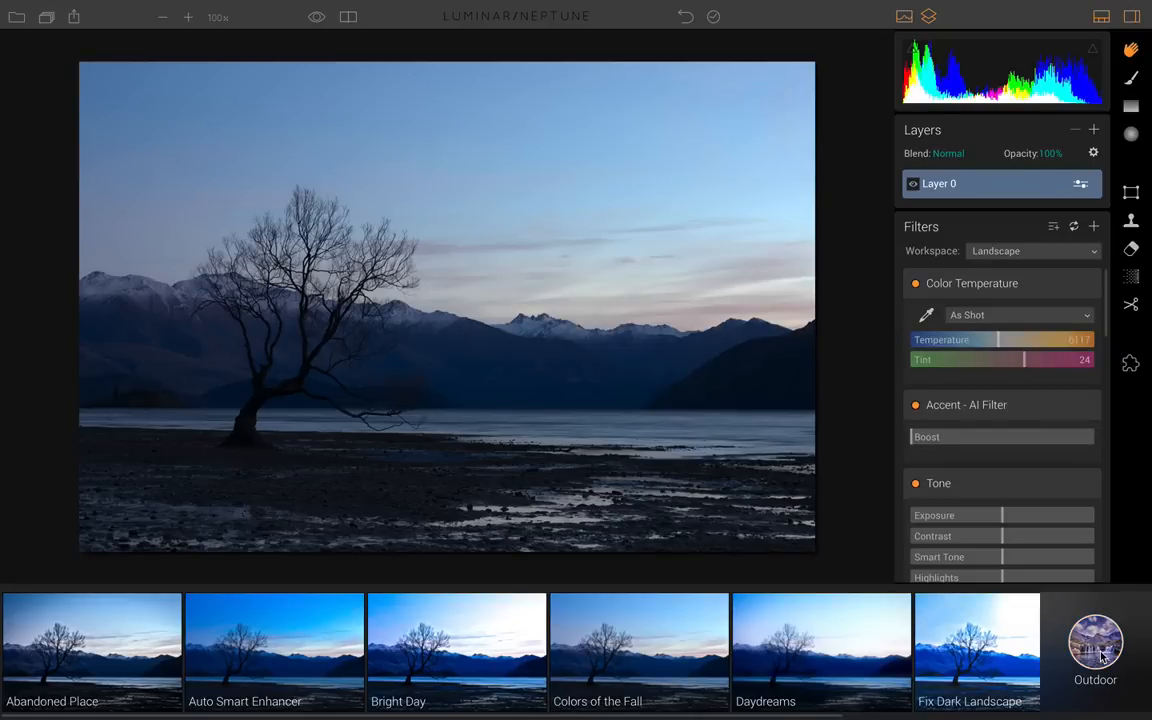
click(1104, 19)
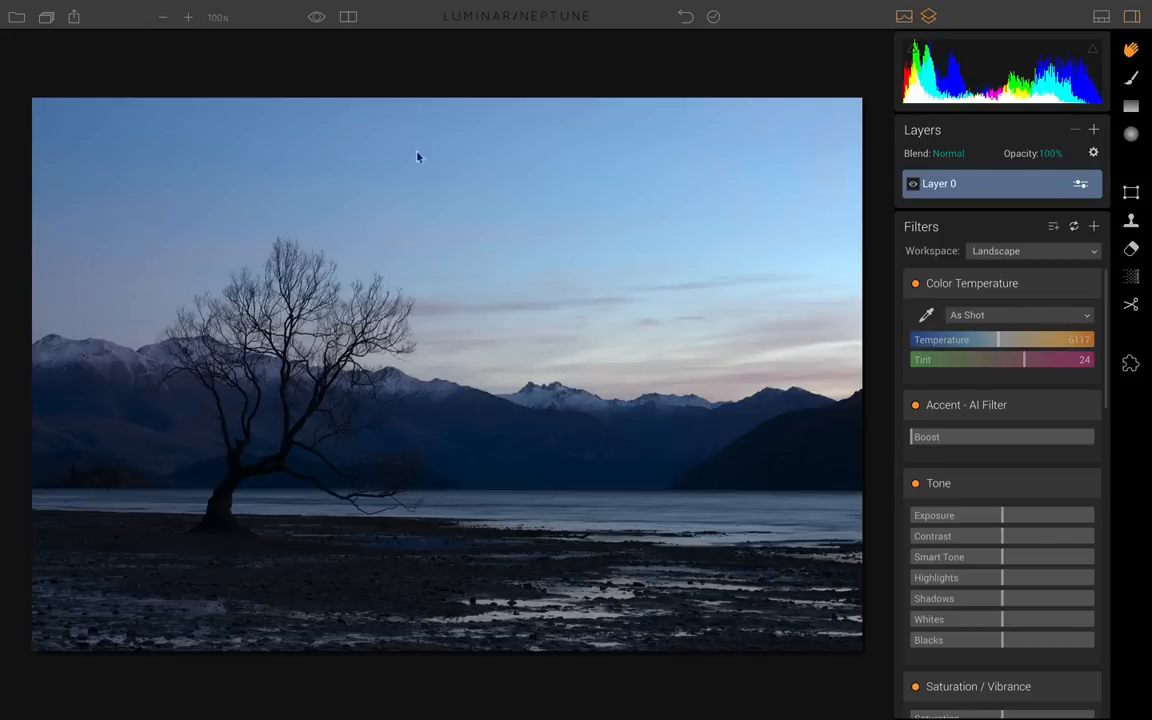
- Inspect the tree branches and sky at 100% zoom, and fit the whole photo back in view
click(190, 18)
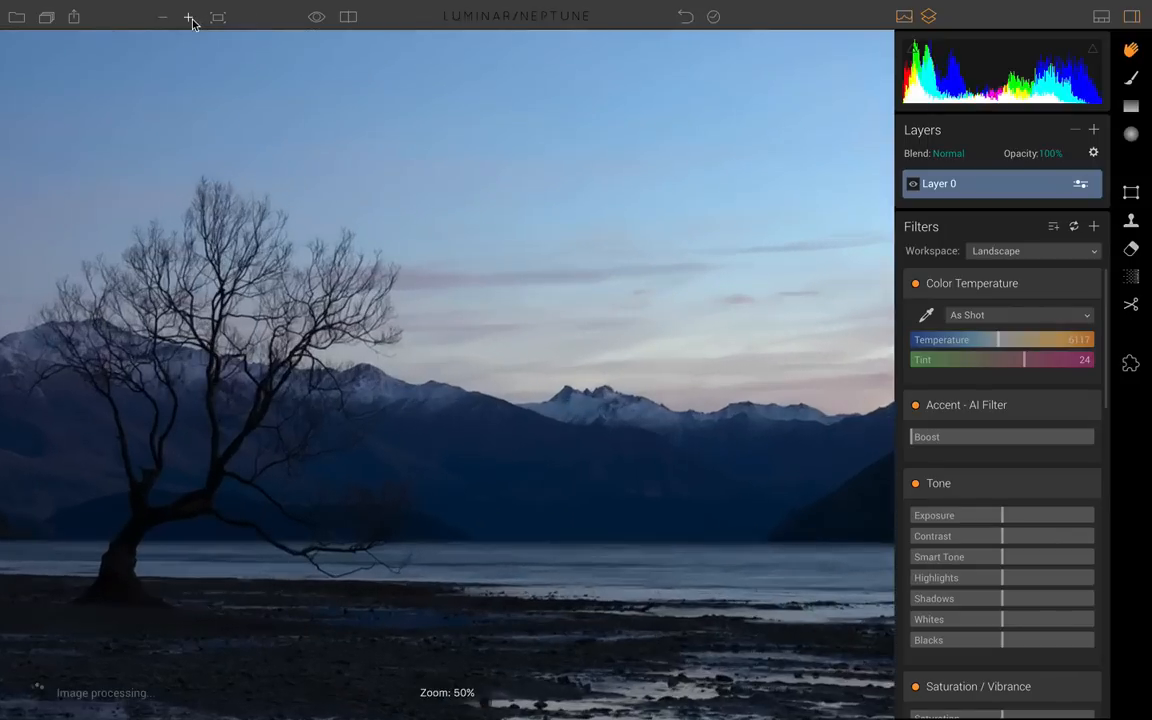
click(190, 18)
drag(309, 303, 668, 404)
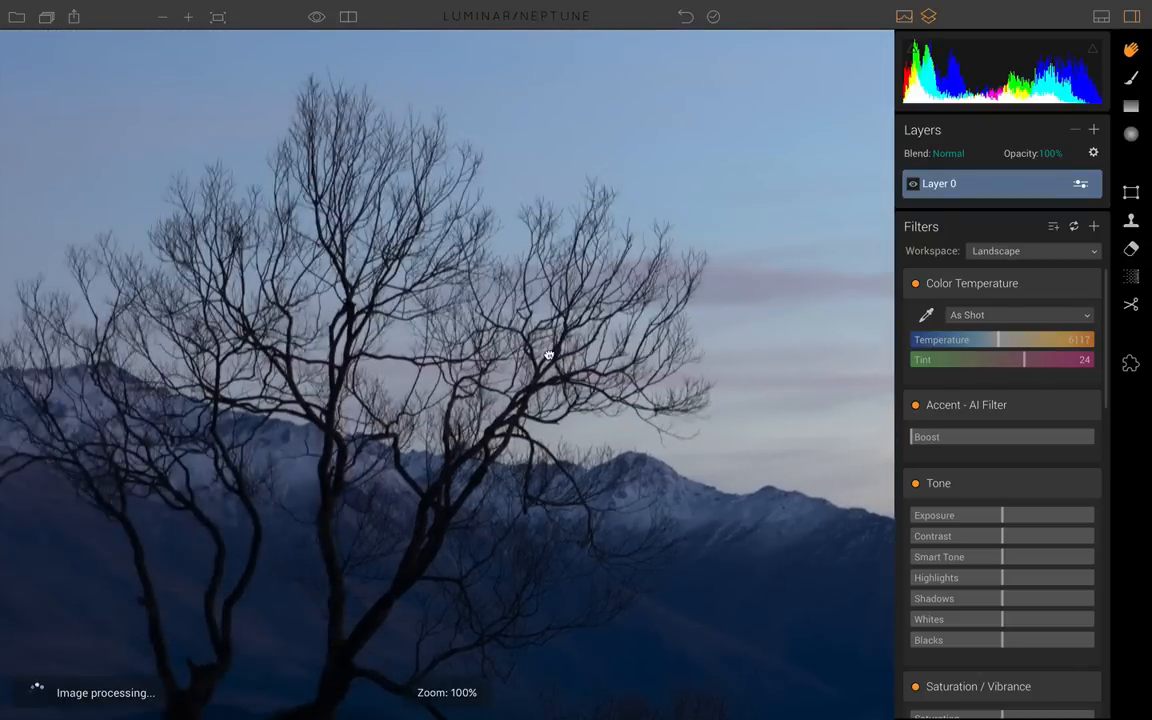
drag(548, 355, 452, 437)
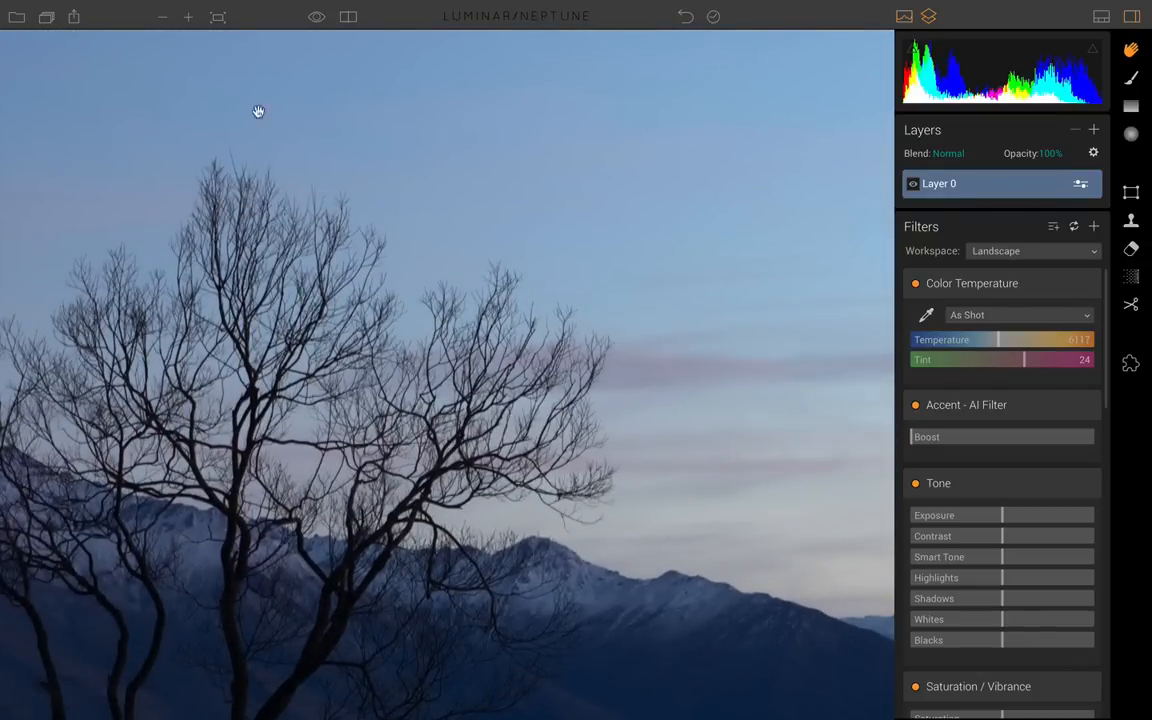
click(220, 20)
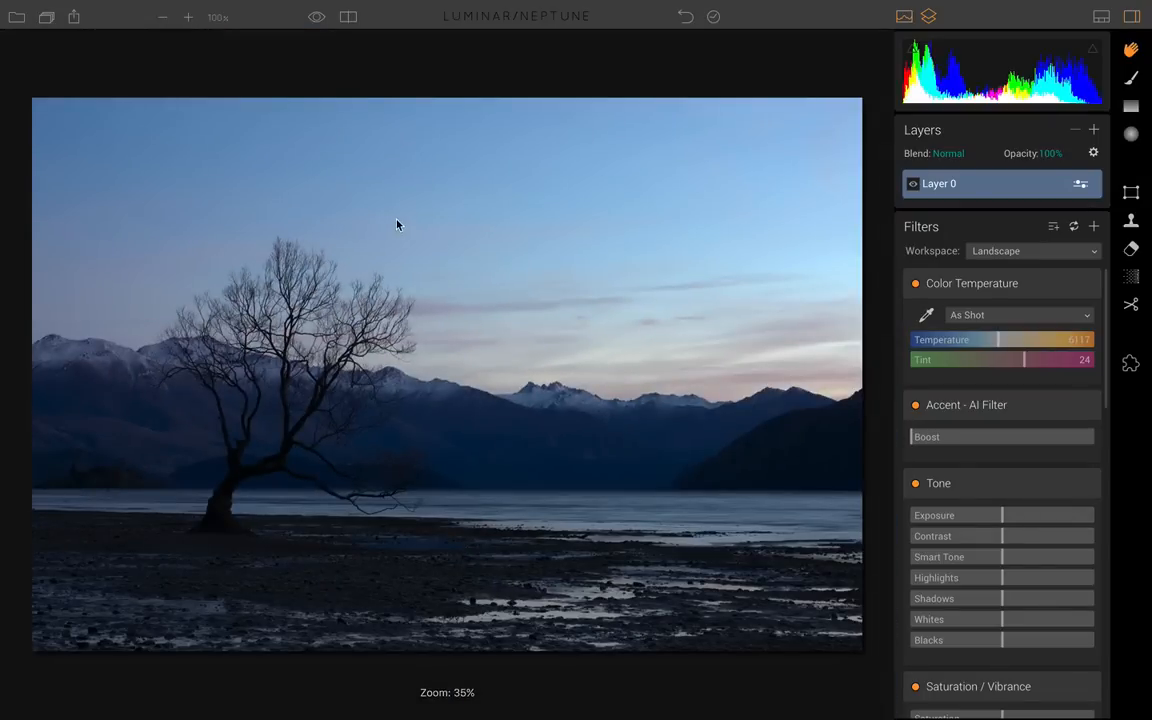
- Check the snowy mountain ridge and clouds at 100% zoom, and return to the full-photo view
click(218, 18)
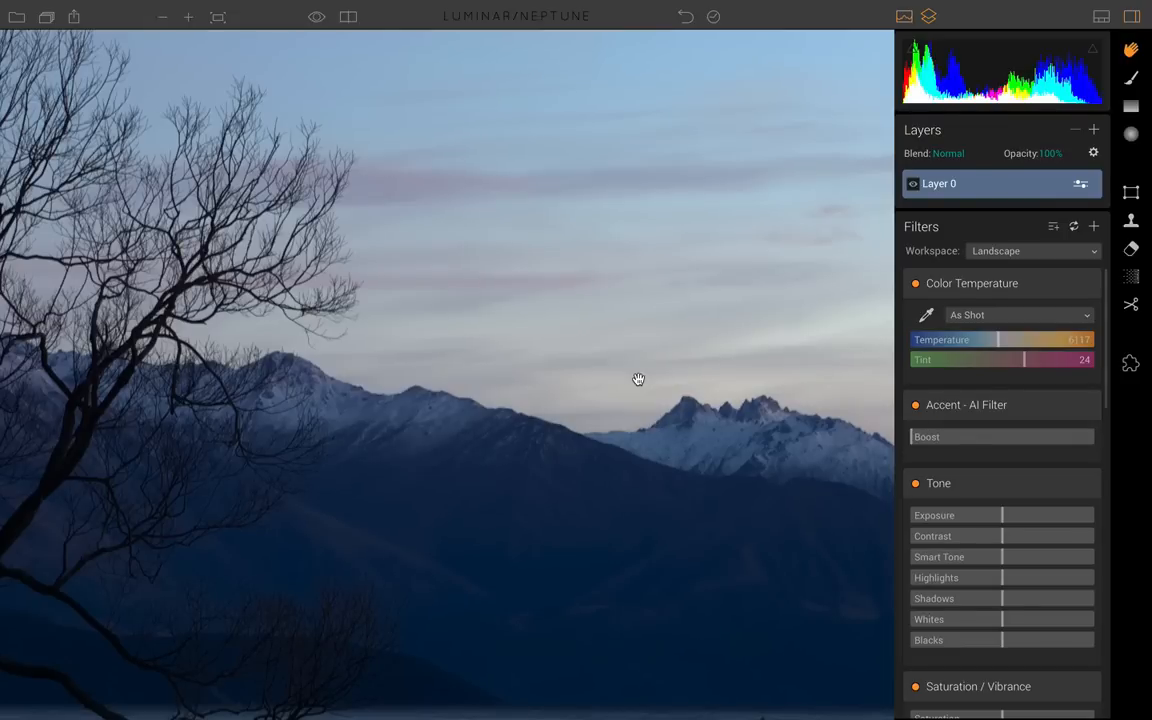
click(216, 16)
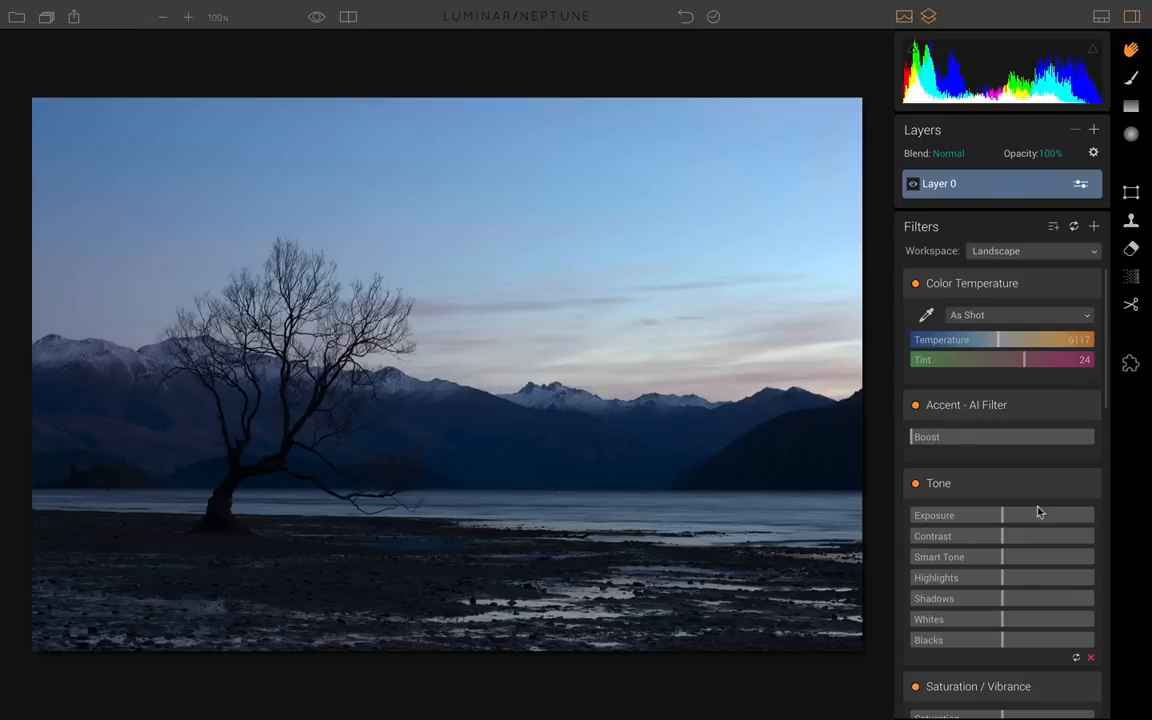
- Try a Tone exposure of 3.68 and repeatedly compare the brightened photo with the original
scroll(985, 514, down, 1)
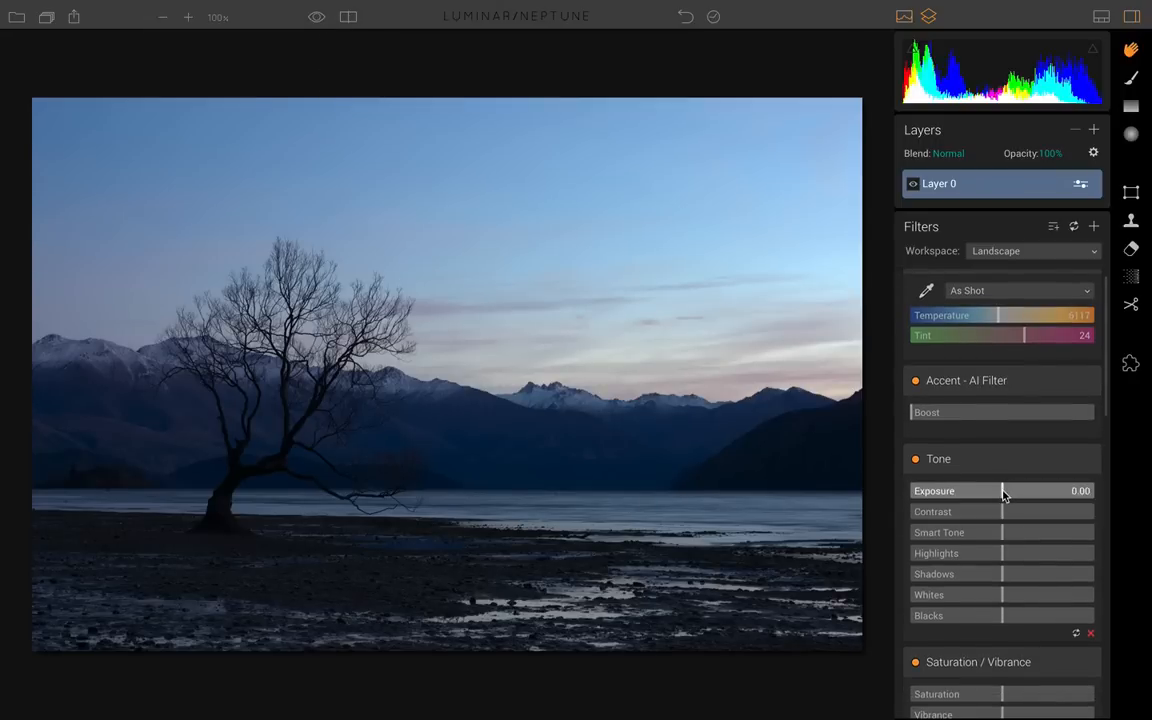
drag(1004, 496, 1075, 490)
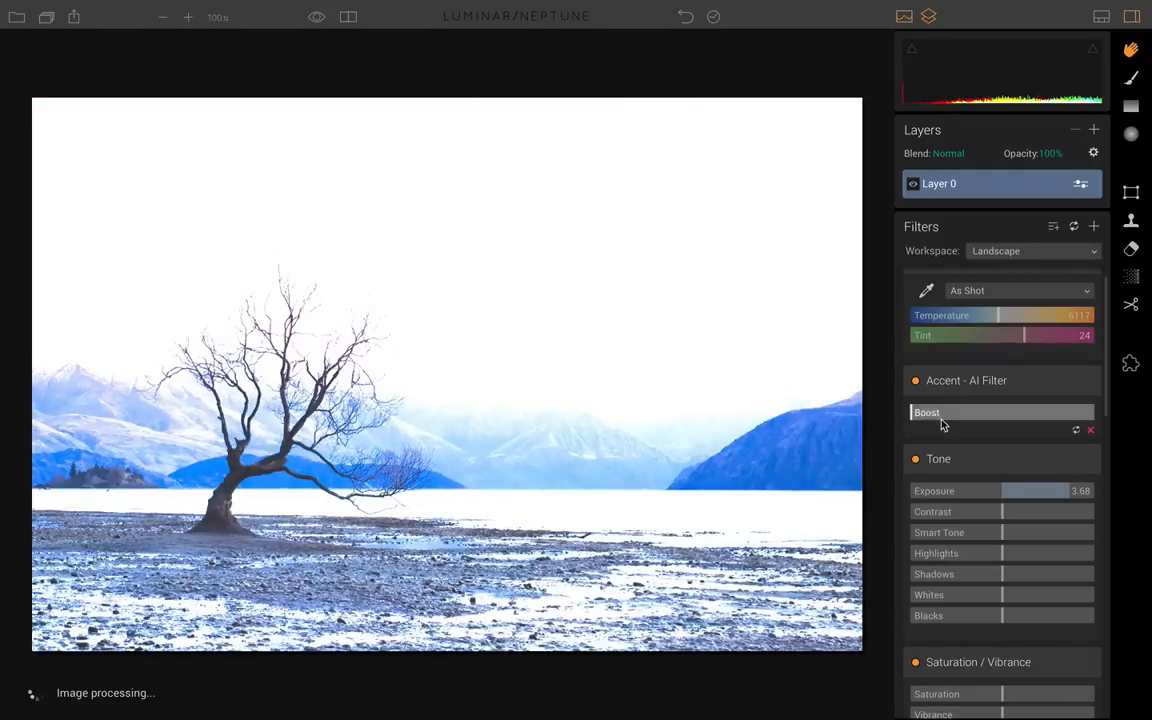
click(316, 18)
click(316, 18)
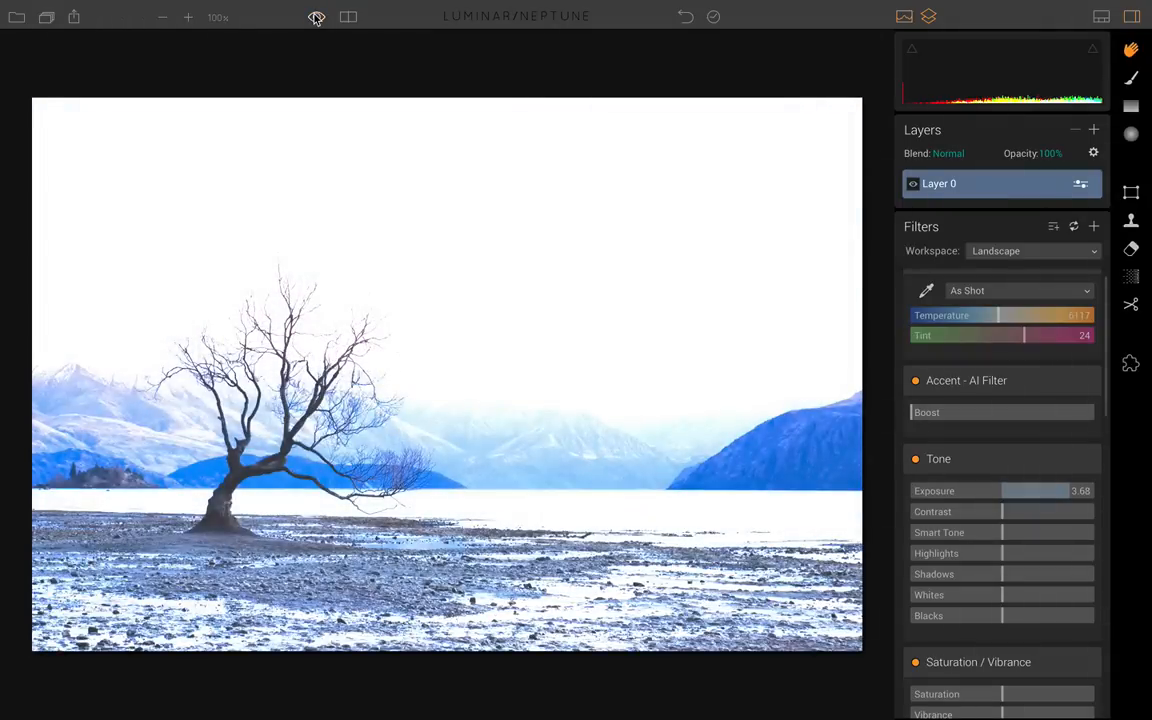
click(316, 18)
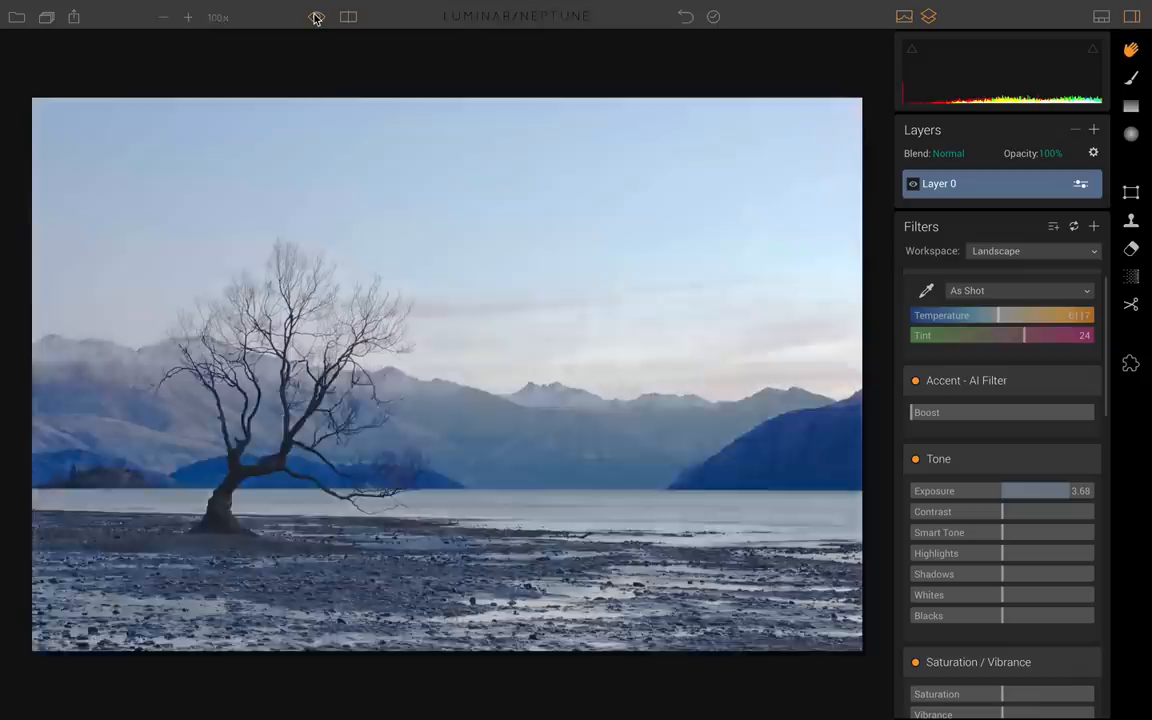
click(316, 18)
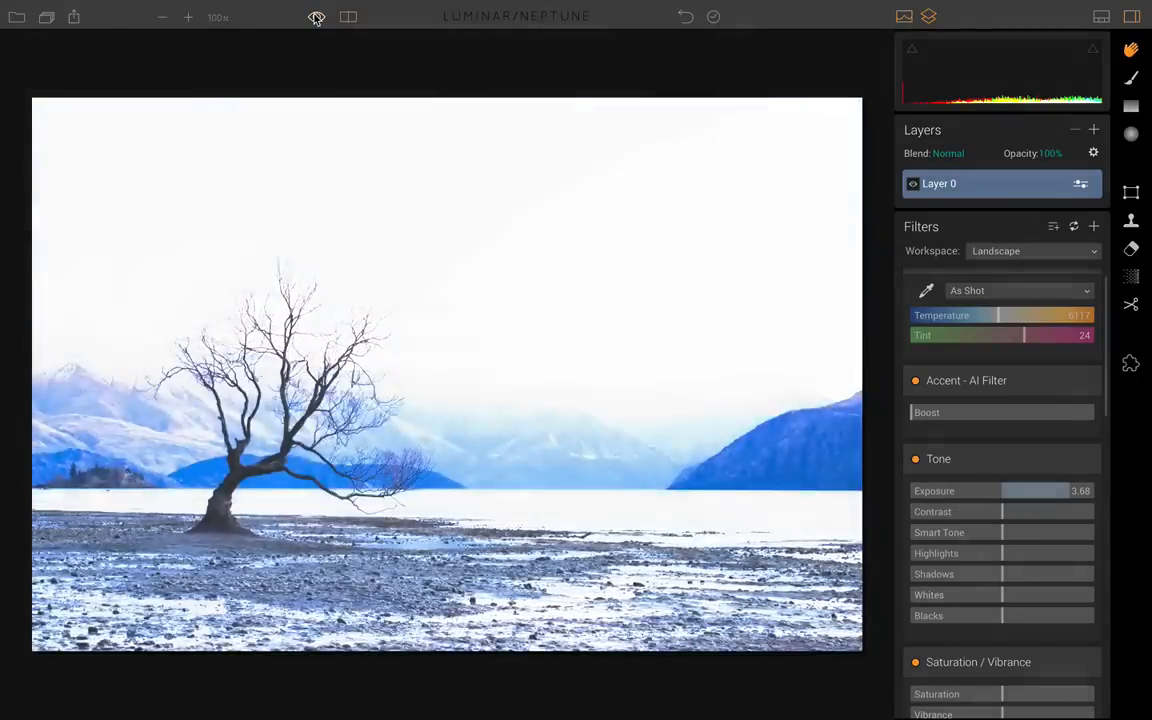
click(316, 19)
click(316, 19)
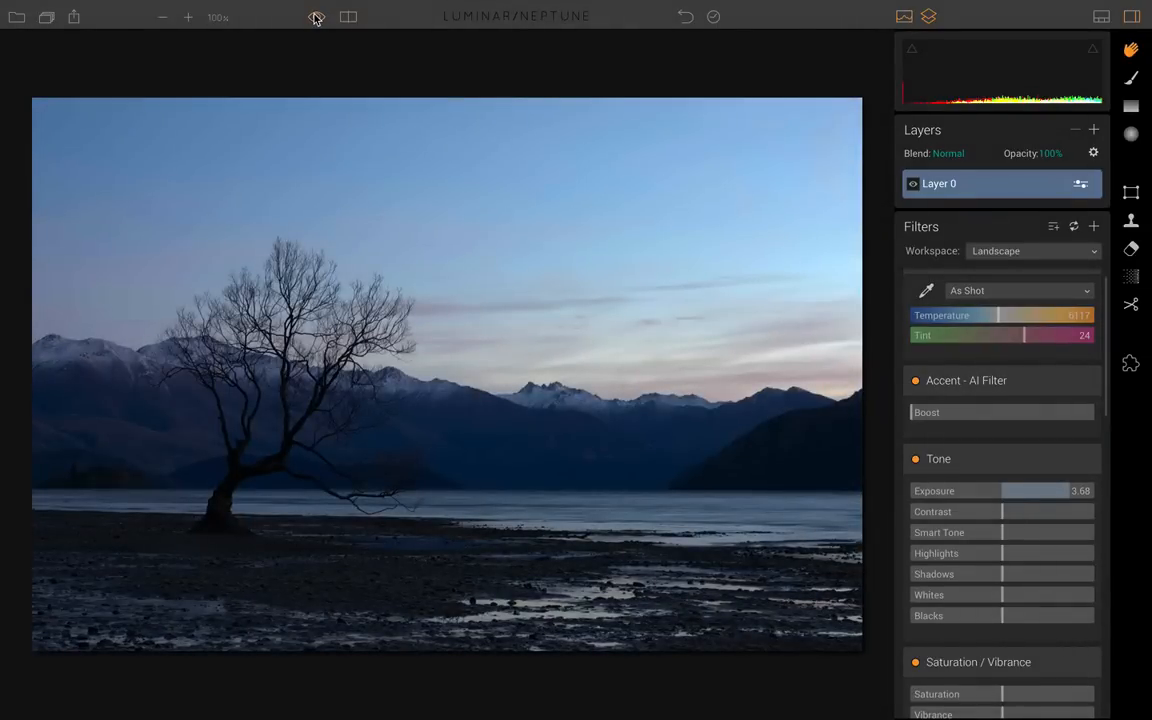
click(316, 18)
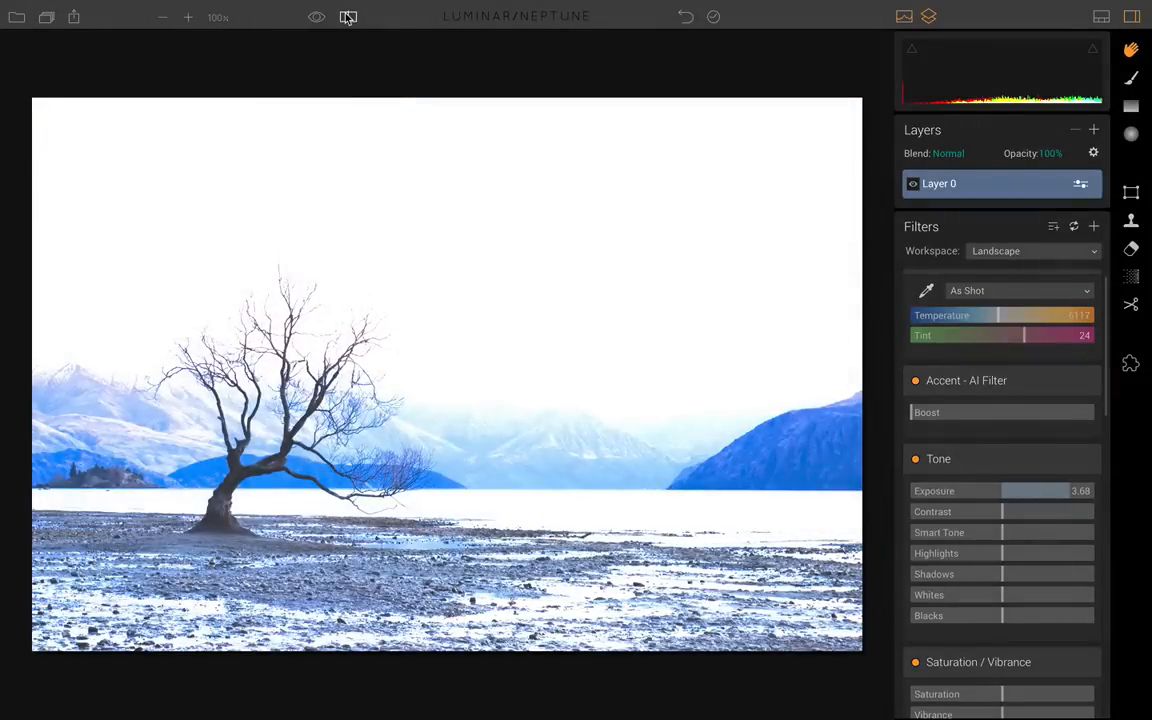
- Compare the original and edited photo in a split view with a movable divider, and reset the Tone exposure to 0.00
click(348, 17)
mouse_move(445, 113)
mouse_down()
mouse_move(31, 105)
mouse_move(712, 190)
mouse_move(489, 123)
mouse_move(337, 95)
mouse_move(463, 118)
mouse_up()
click(348, 17)
double_click(936, 489)
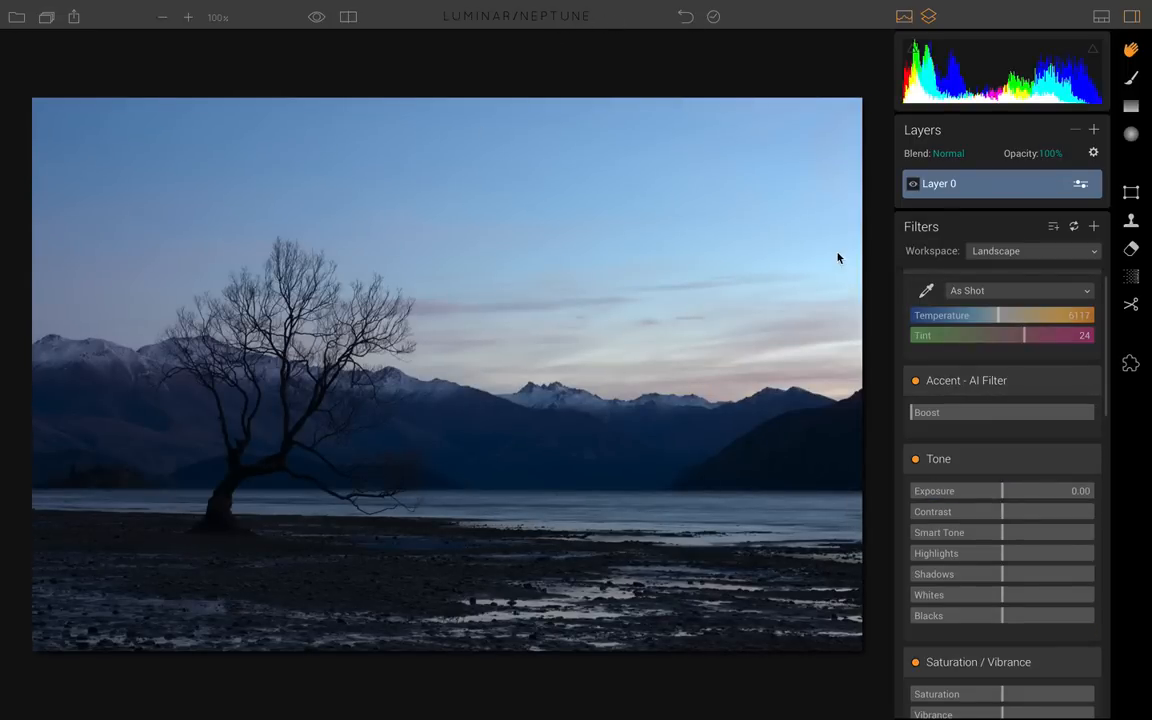
- Try a Tone exposure of 1.75, undo it, and look at the edit history
drag(1003, 491, 1032, 495)
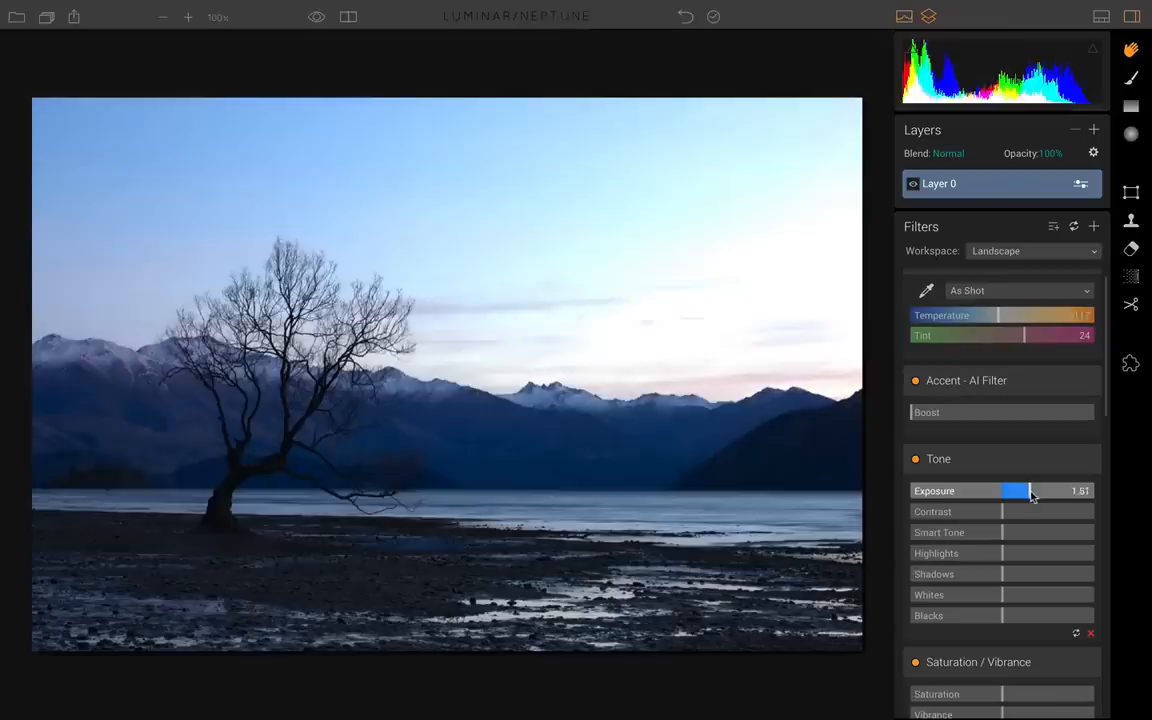
click(685, 17)
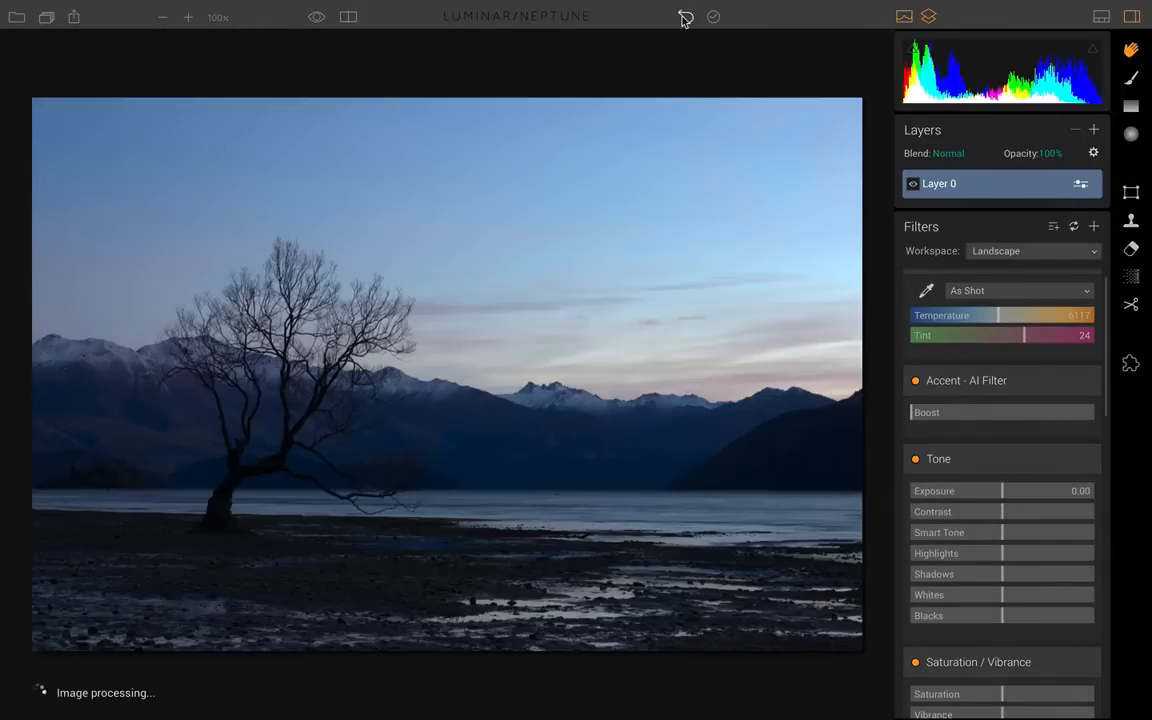
click(713, 16)
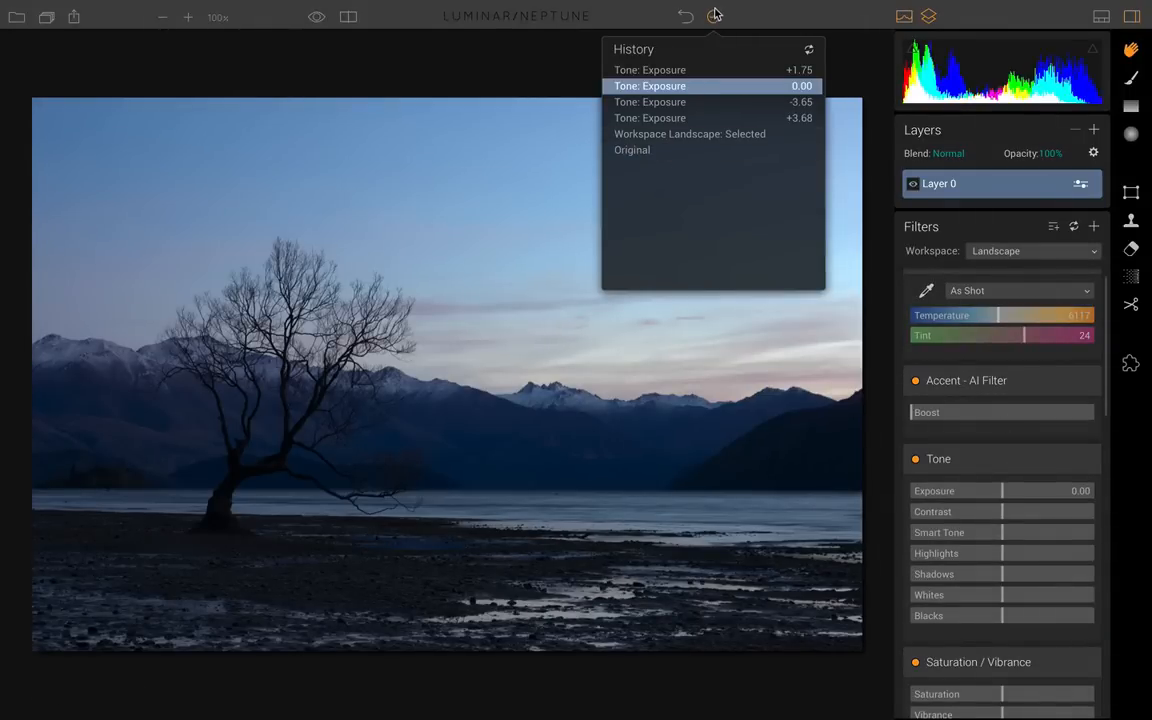
click(643, 14)
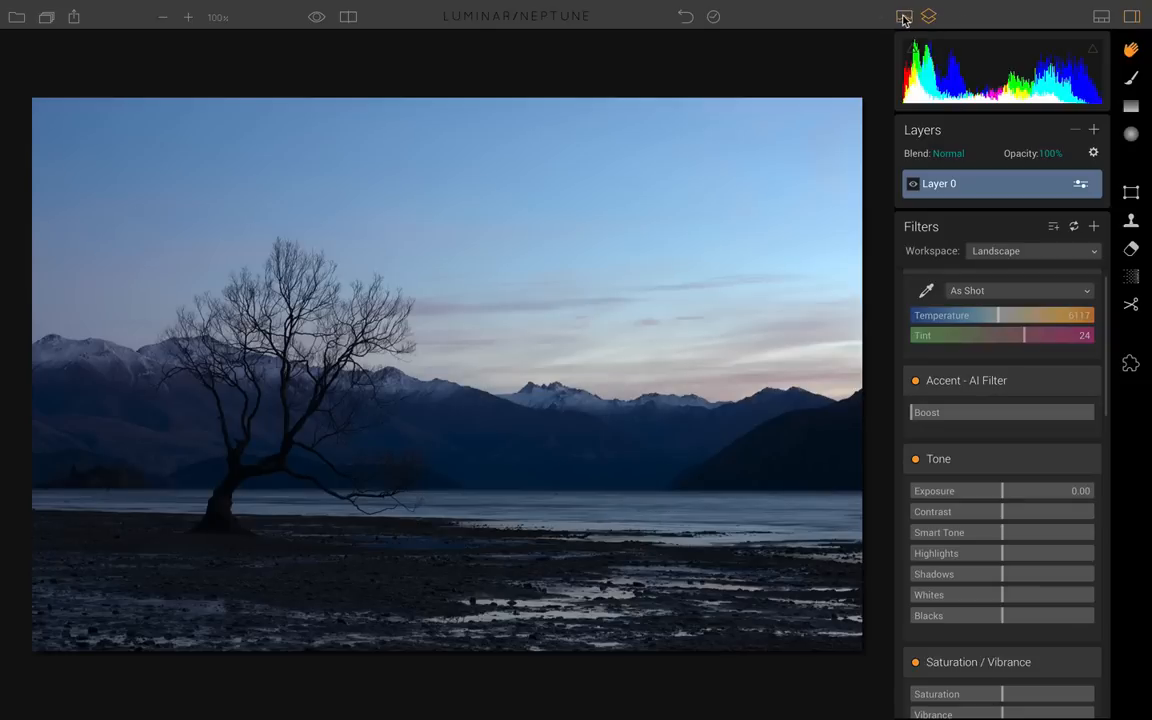
- Hide and restore the histogram, and do the same with the Layers section
click(907, 18)
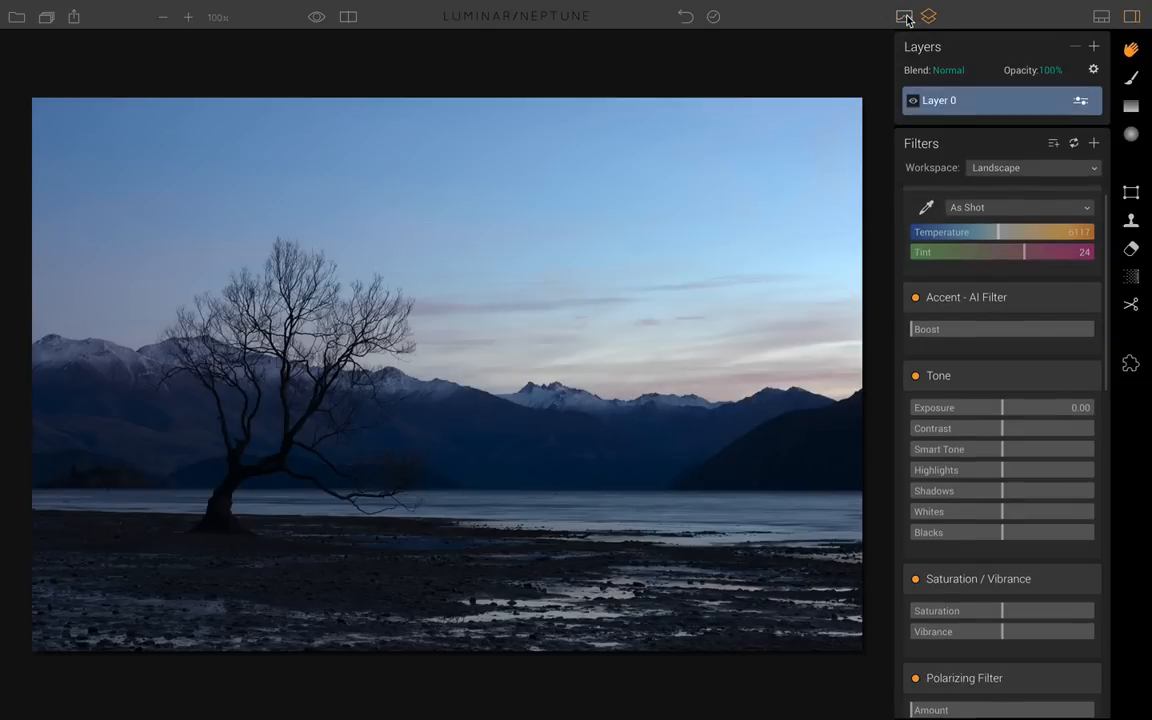
click(907, 18)
click(929, 18)
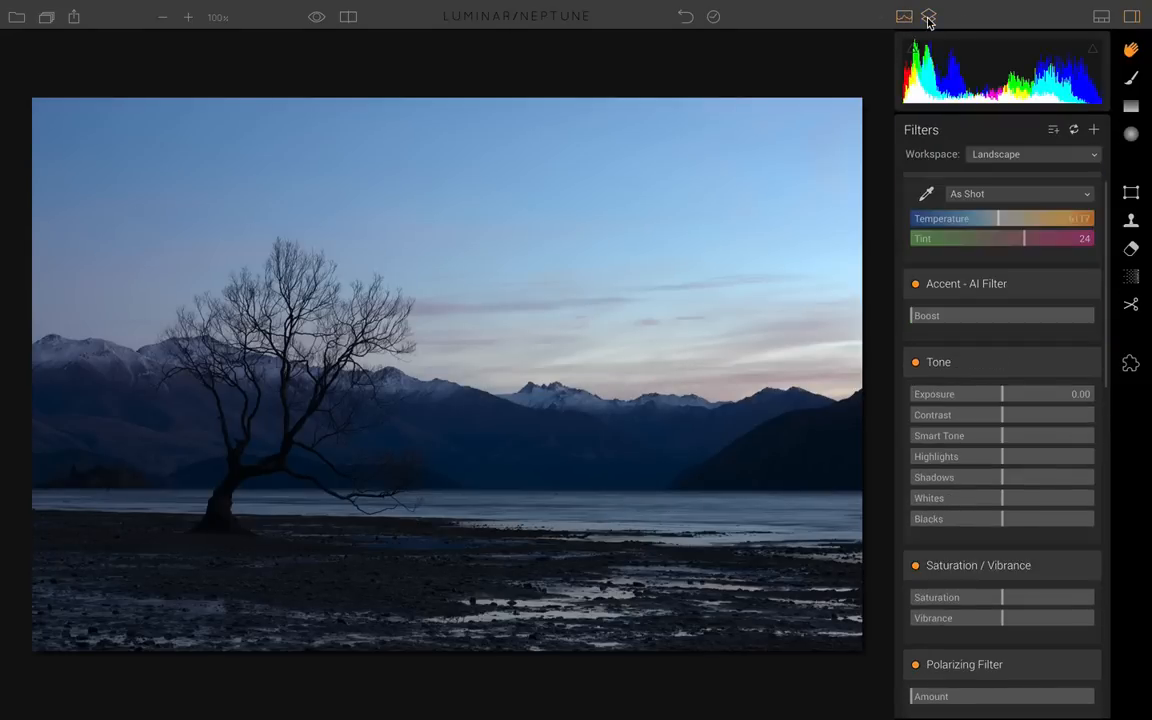
click(929, 18)
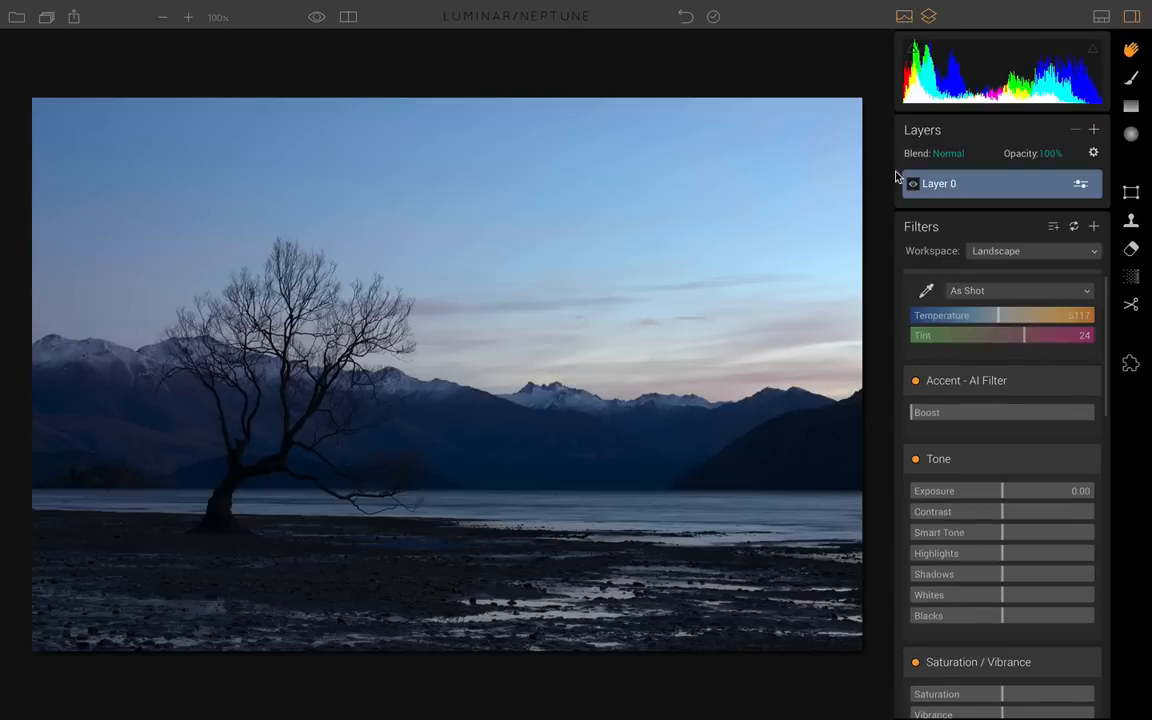
- Toggle the preset strip and the adjustment side panel off and back on to compare the photo's viewing area
click(1099, 37)
click(1107, 25)
click(1107, 25)
click(1131, 22)
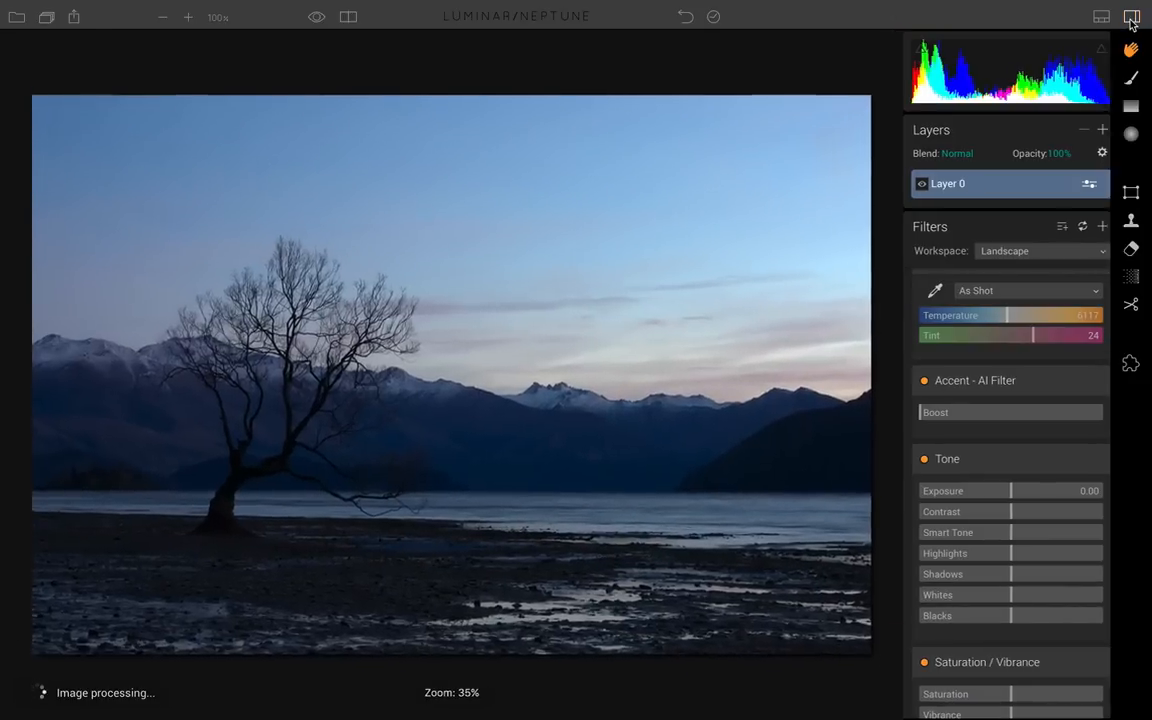
click(1131, 22)
click(1131, 22)
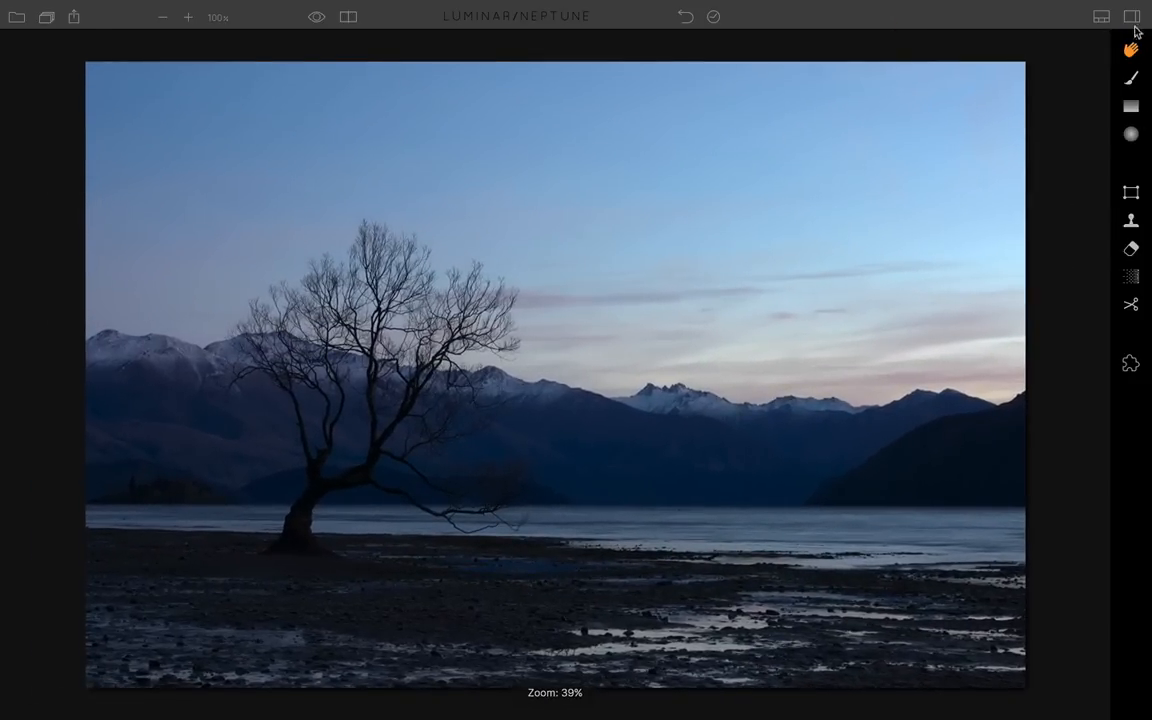
click(1132, 20)
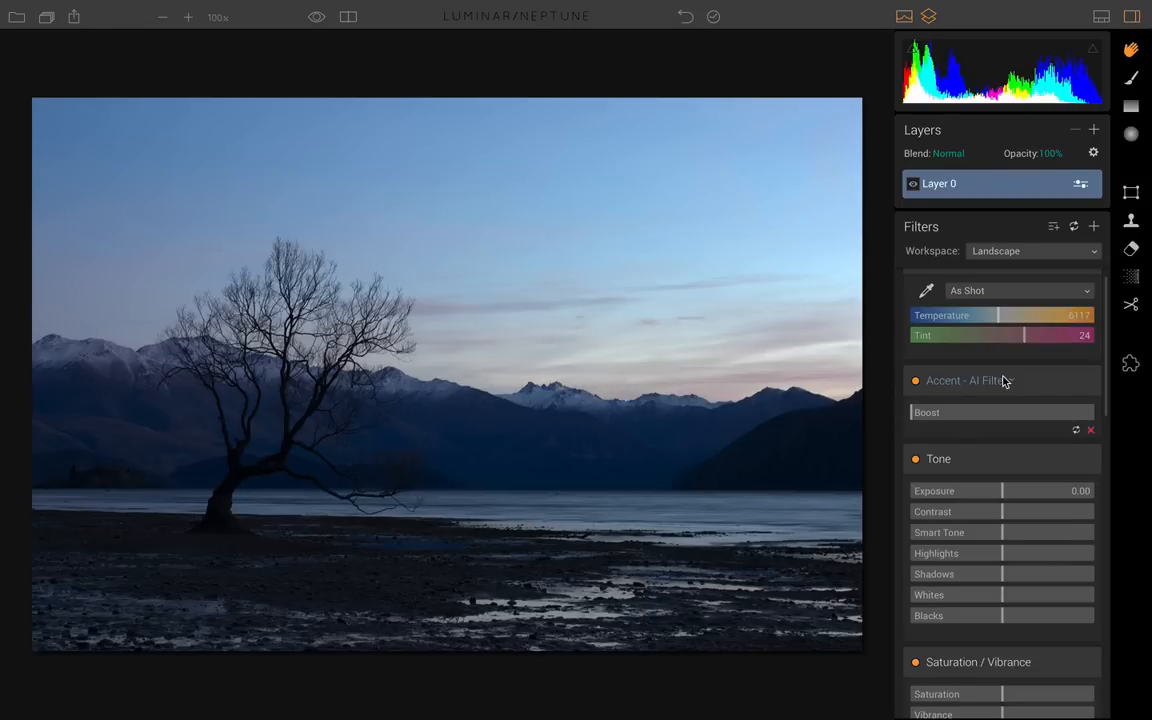
- View the white balance presets, try a color temperature of 6728, and undo it
scroll(1015, 352, up, 1)
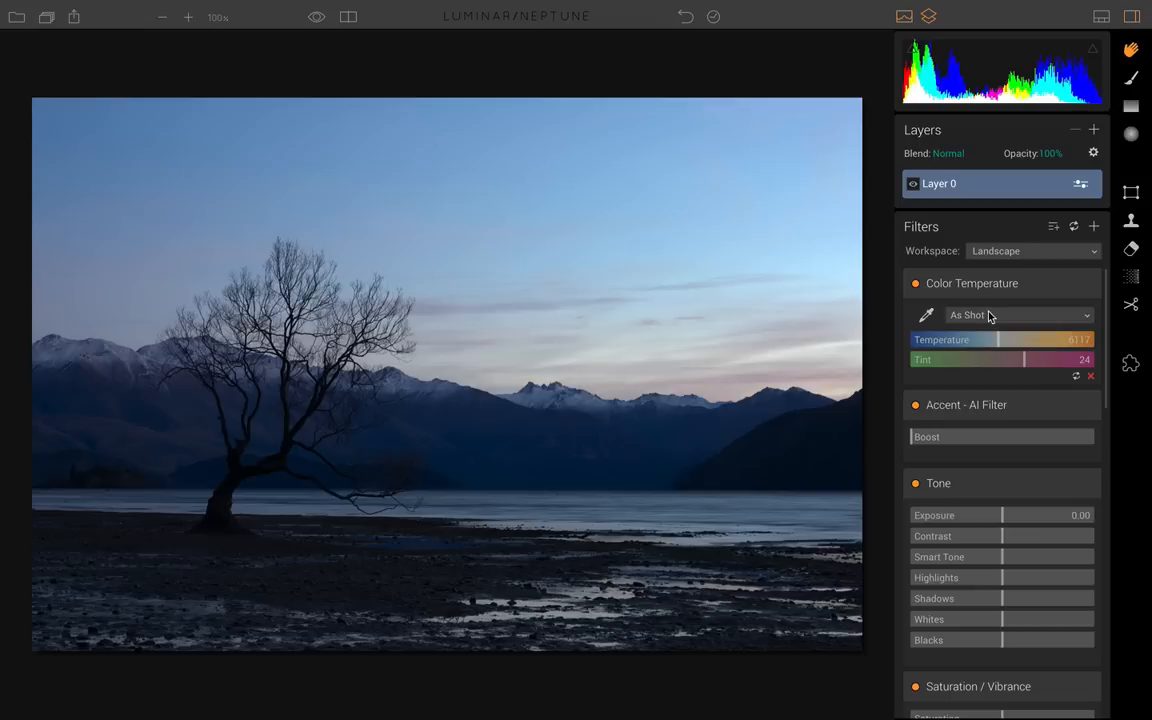
click(990, 316)
click(990, 324)
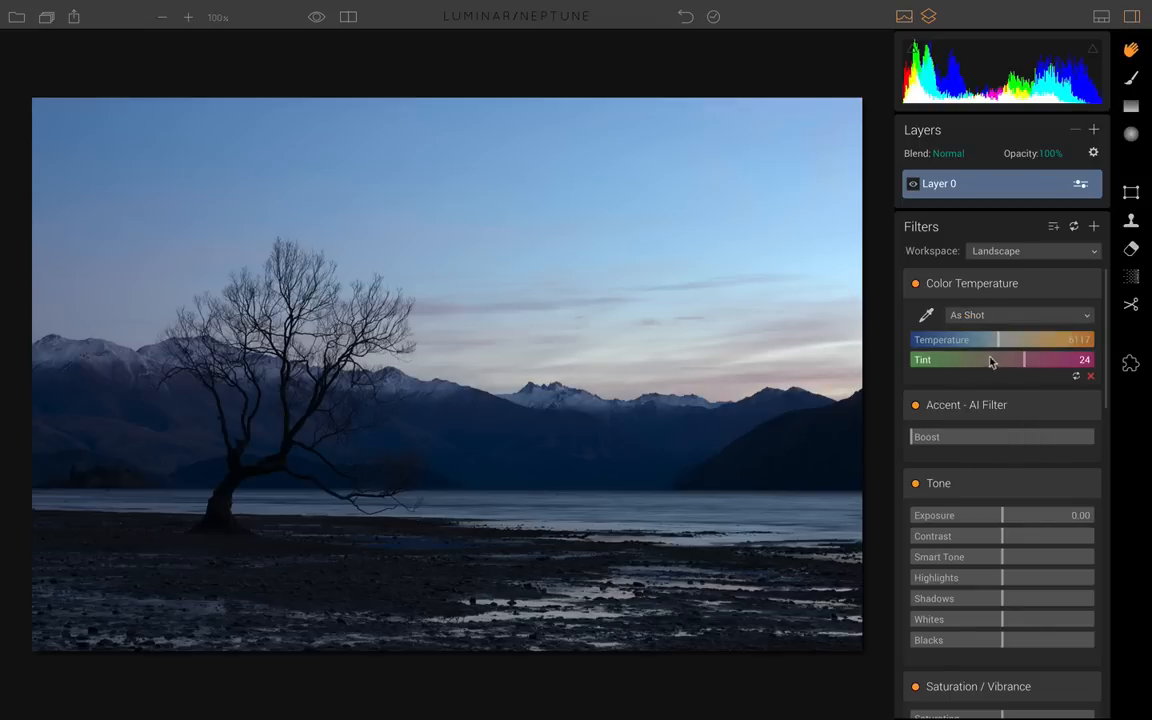
mouse_move(1000, 344)
mouse_down()
mouse_move(967, 346)
mouse_move(1005, 352)
mouse_up()
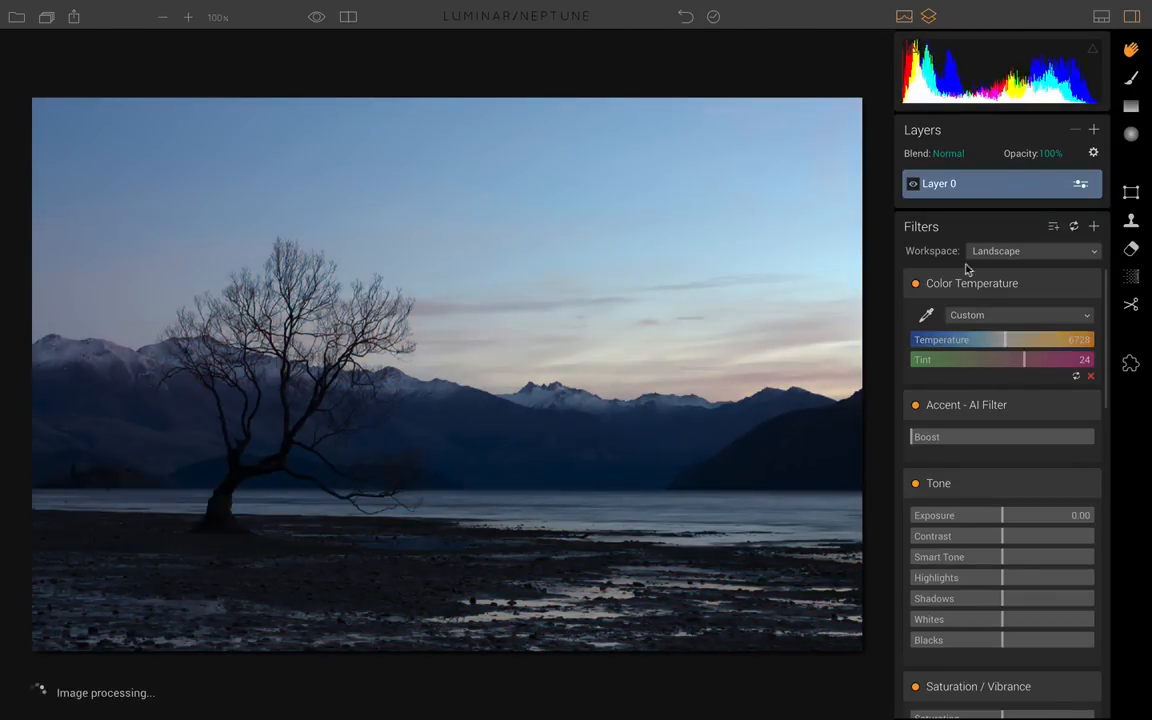
click(685, 16)
- Try weak and strong amounts of the Accent - AI Filter boost, and settle on 34
scroll(977, 452, down, 2)
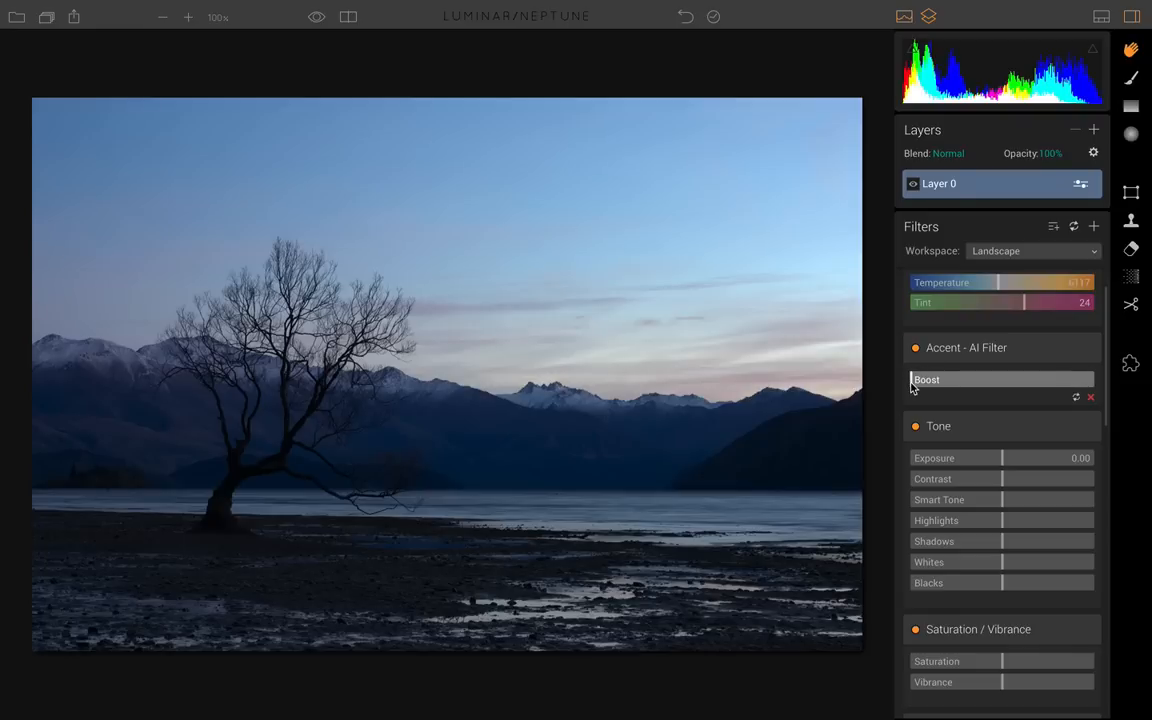
drag(911, 387, 937, 388)
drag(945, 389, 1082, 398)
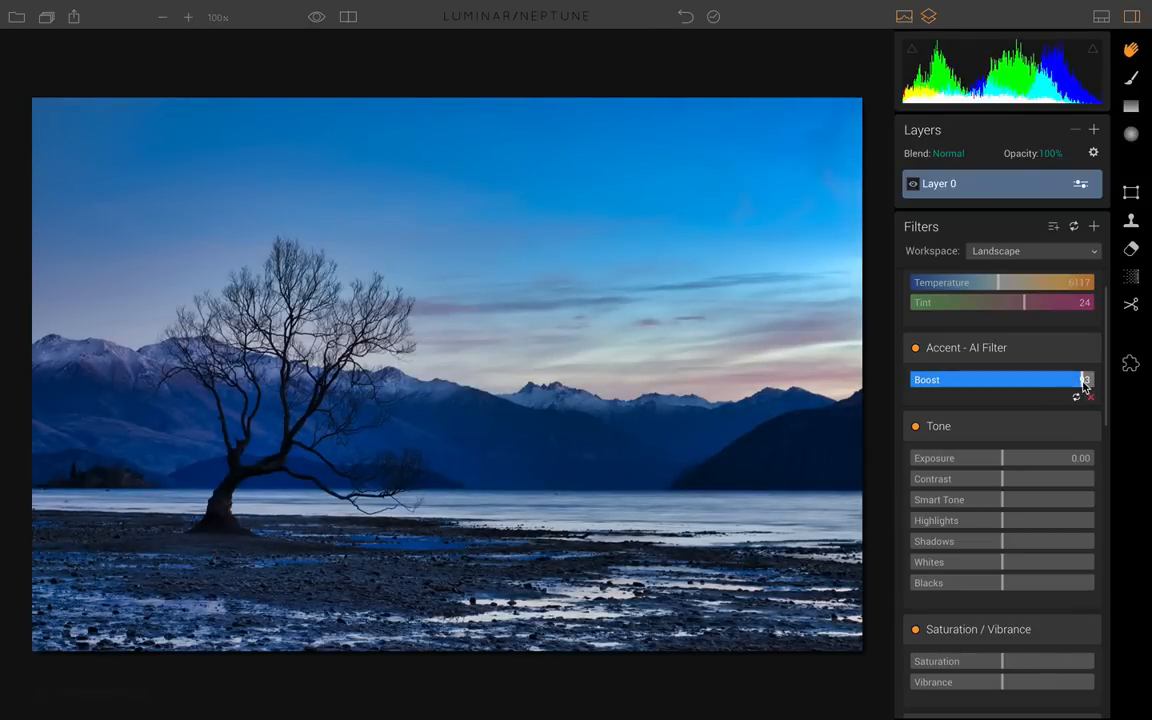
drag(1084, 388, 907, 395)
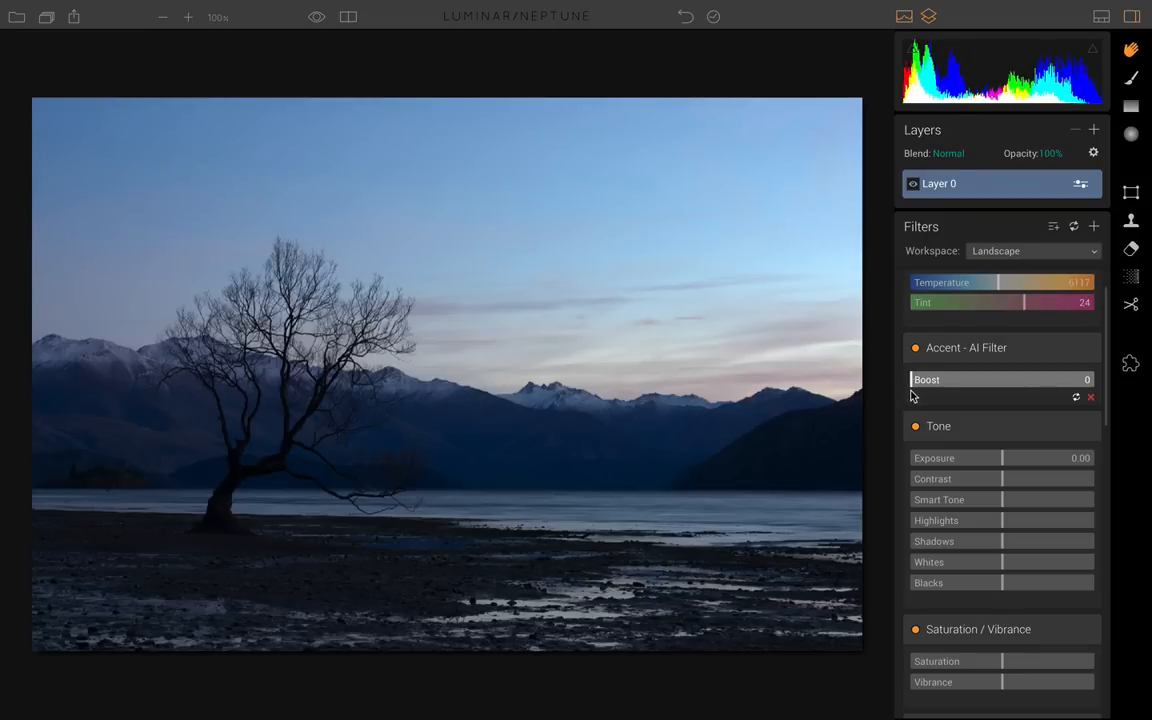
drag(913, 396, 1036, 399)
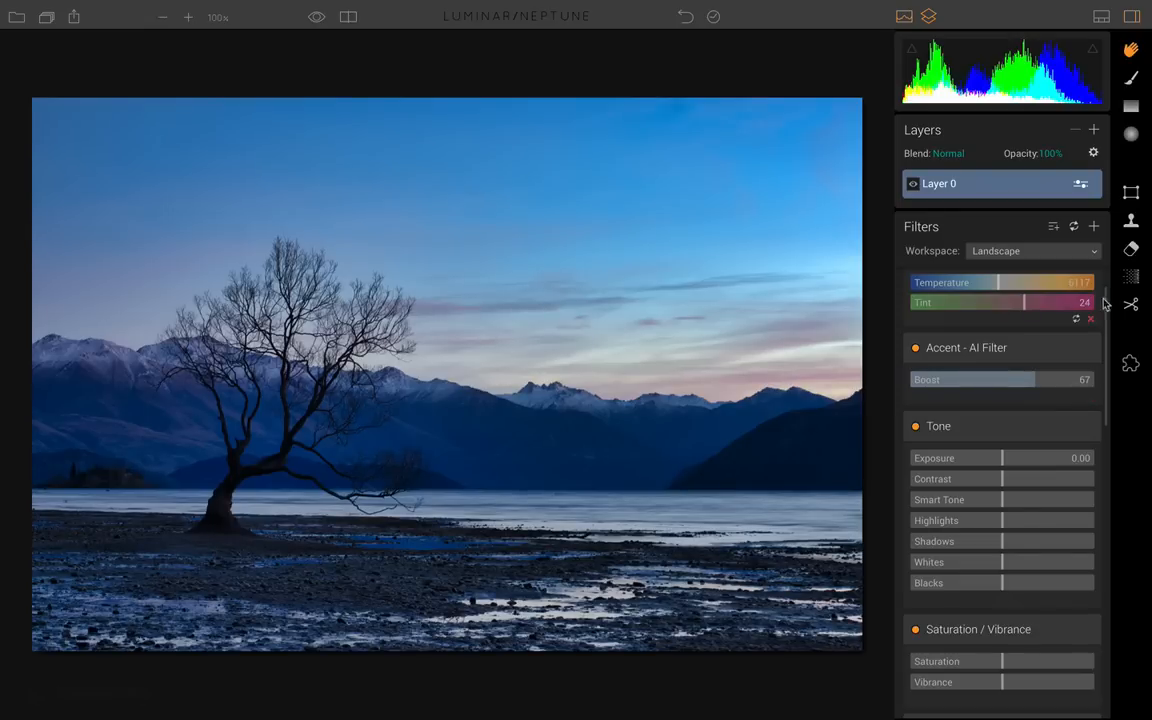
drag(1035, 383, 976, 390)
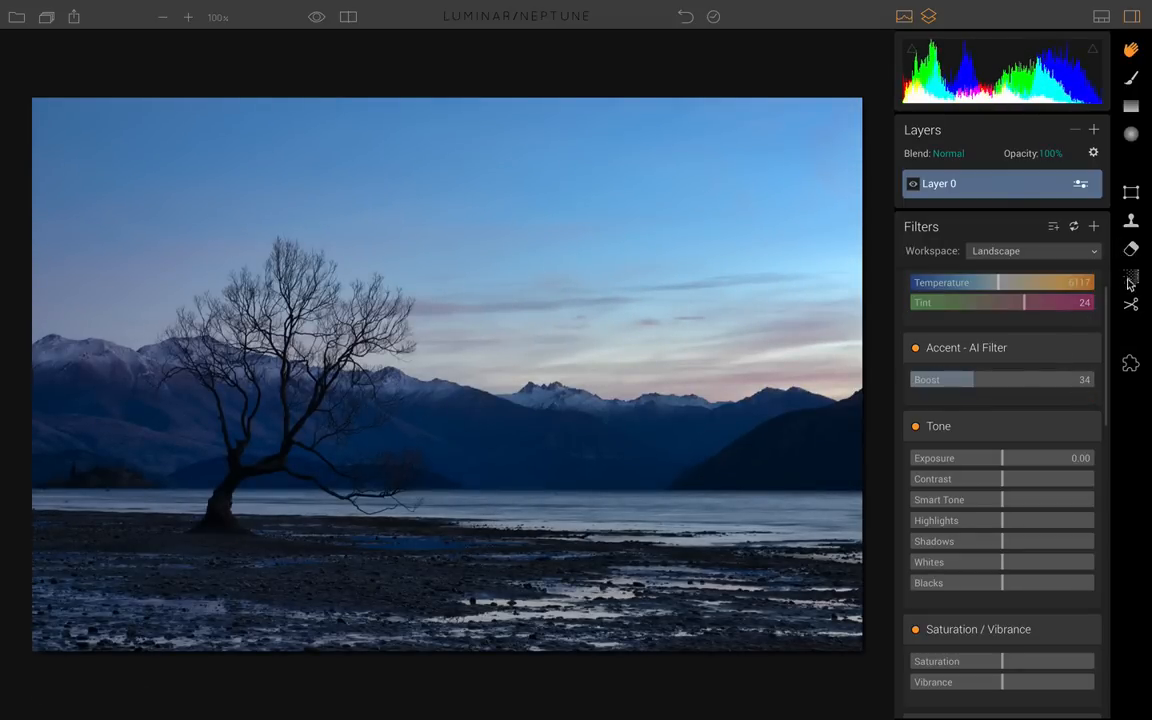
- Crop the photo to 6000 x 3384 by trimming sky off its upper edge, using the Free ratio
key(c)
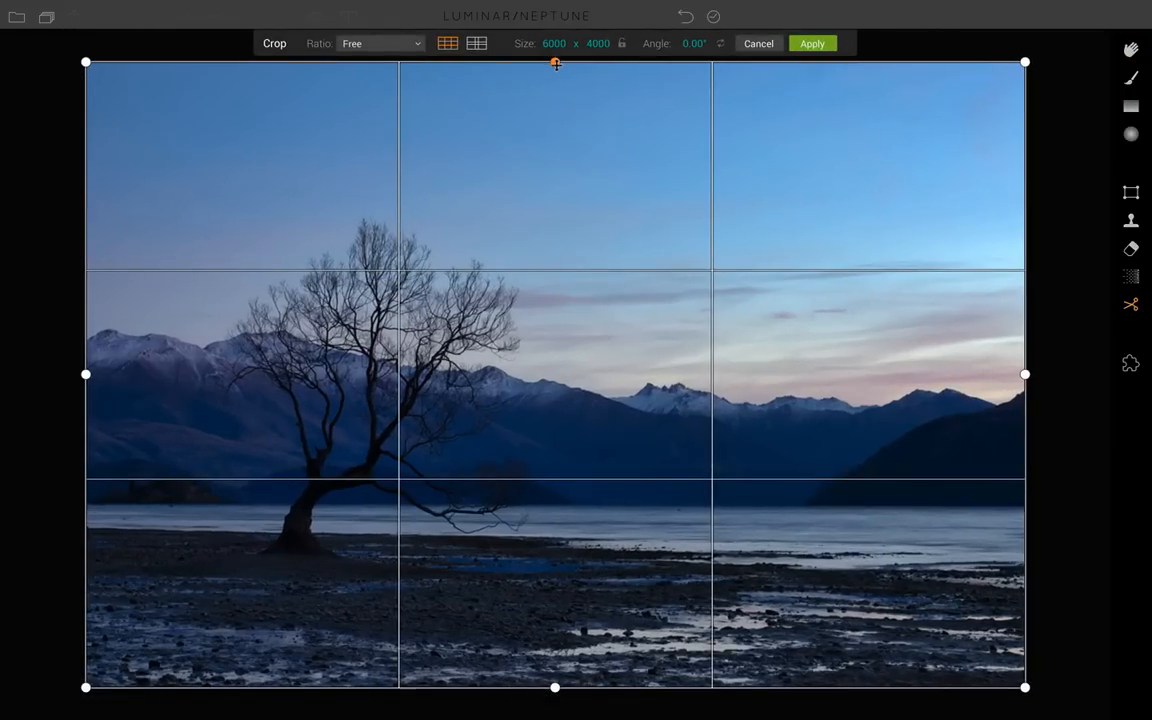
drag(555, 63, 555, 111)
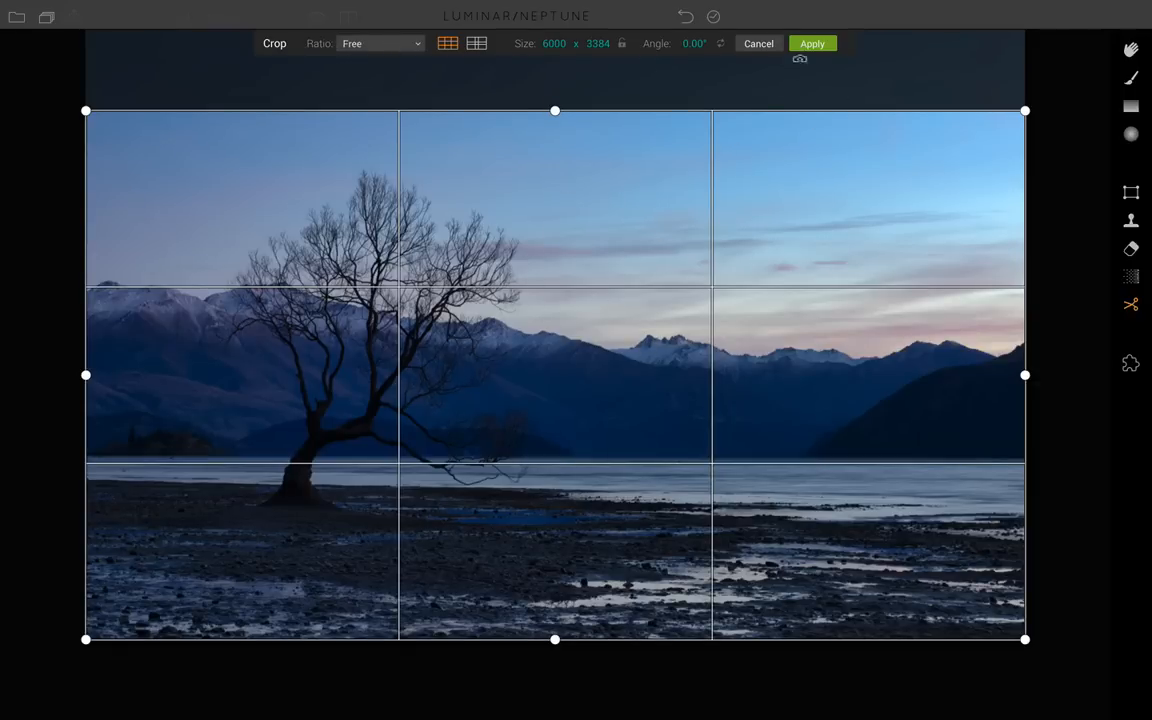
click(812, 44)
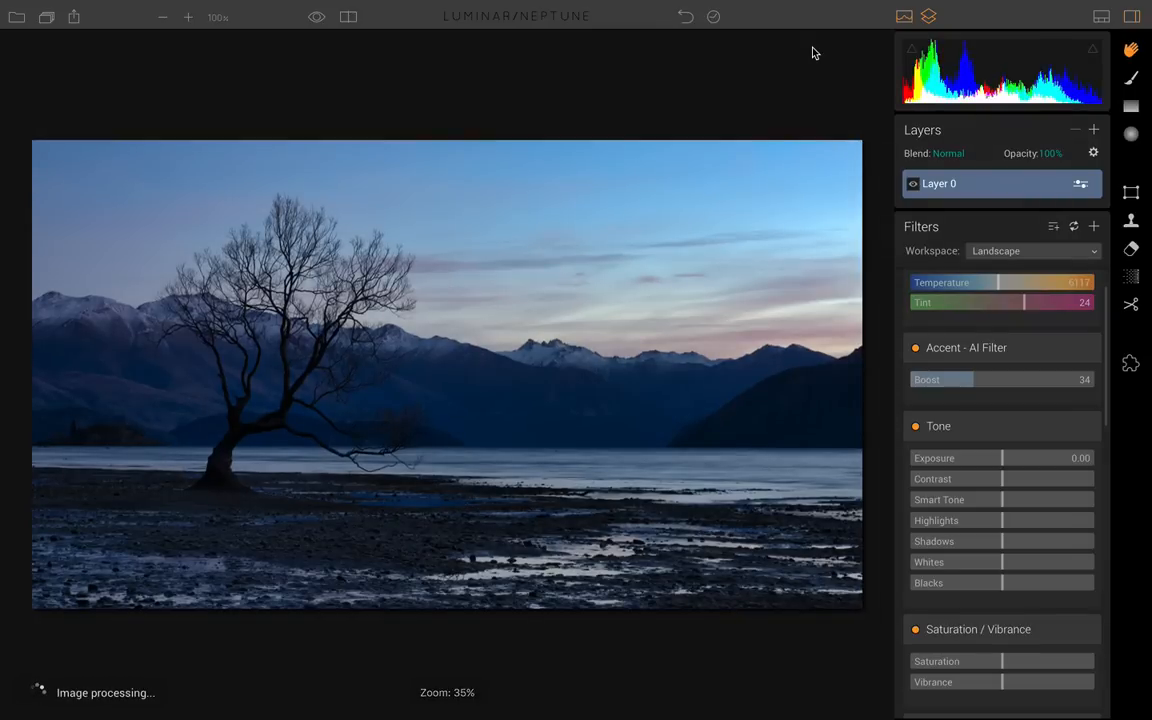
- Set the Tone filter's exposure to 0.43
scroll(993, 320, down, 2)
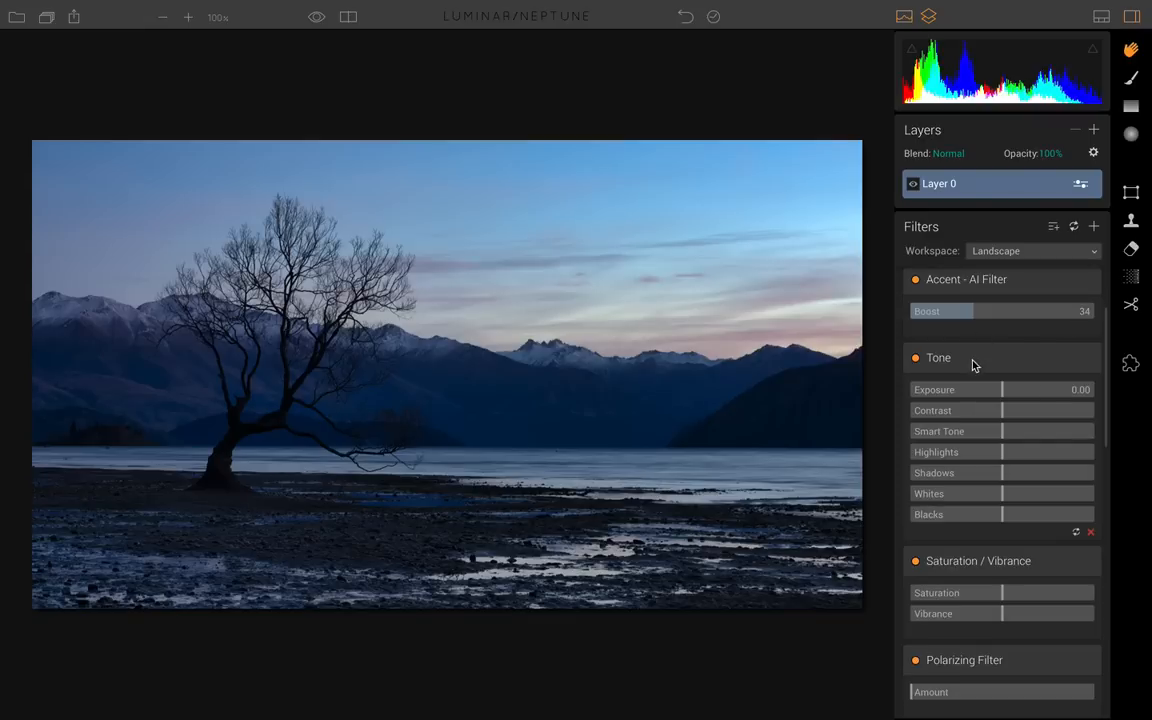
scroll(973, 366, down, 1)
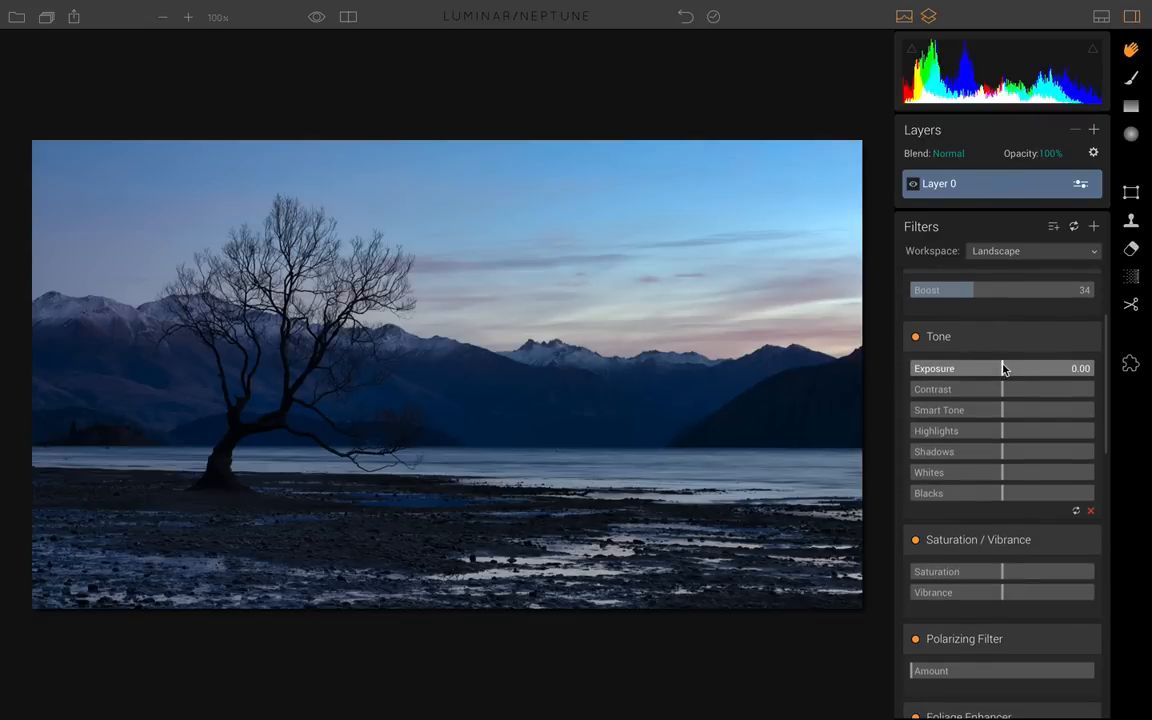
drag(1003, 369, 1010, 370)
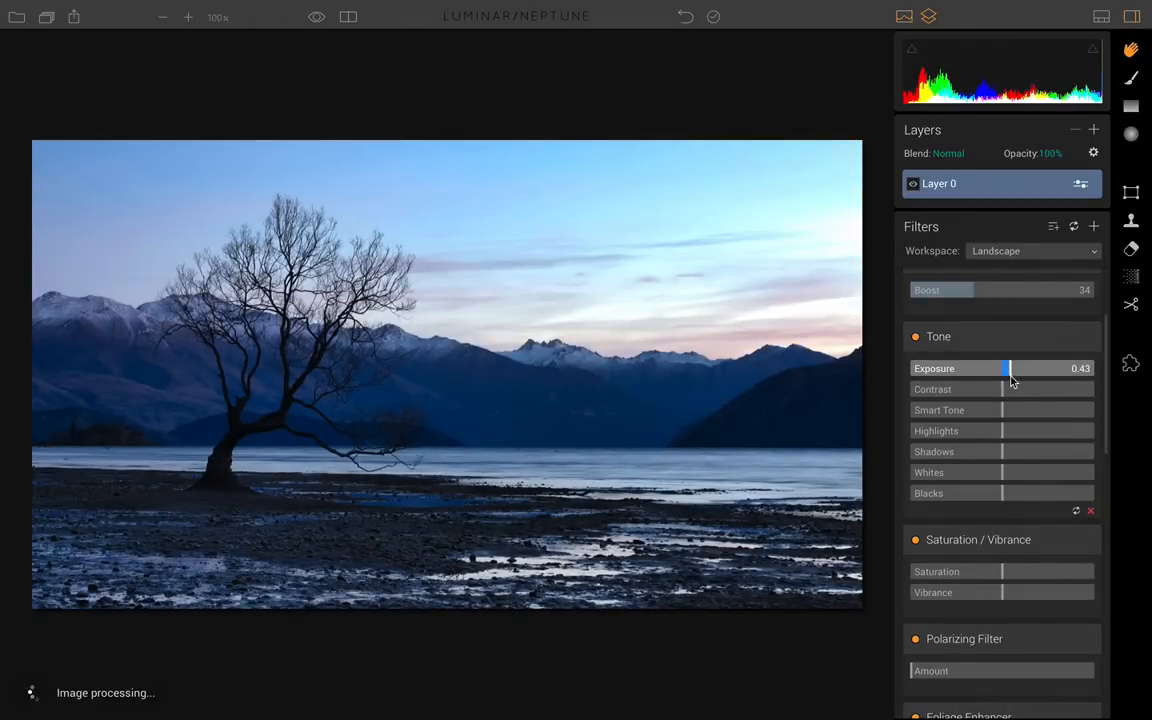
scroll(1000, 378, down, 1)
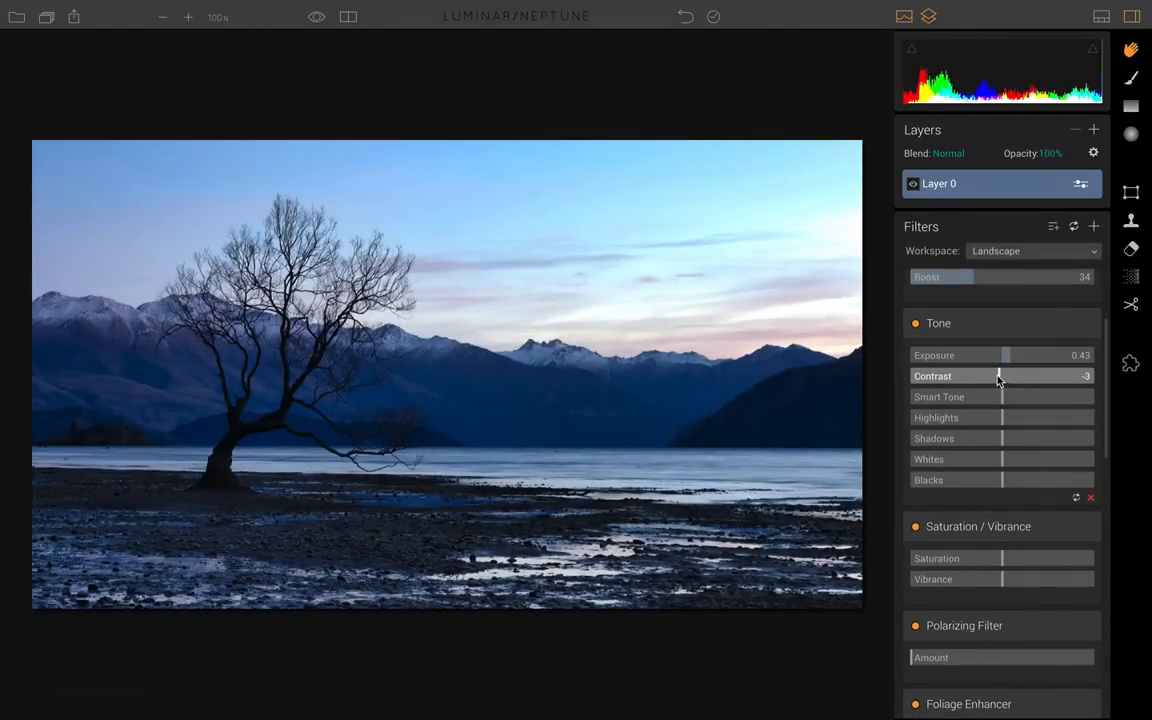
- Lower the Tone filter's contrast, and set Smart Tone to 13, Highlights to -33, Shadows to 4, Whites to -11 and Blacks to -13
drag(998, 376, 1007, 347)
scroll(1003, 393, down, 4)
scroll(1016, 352, down, 3)
scroll(1005, 347, down, 2)
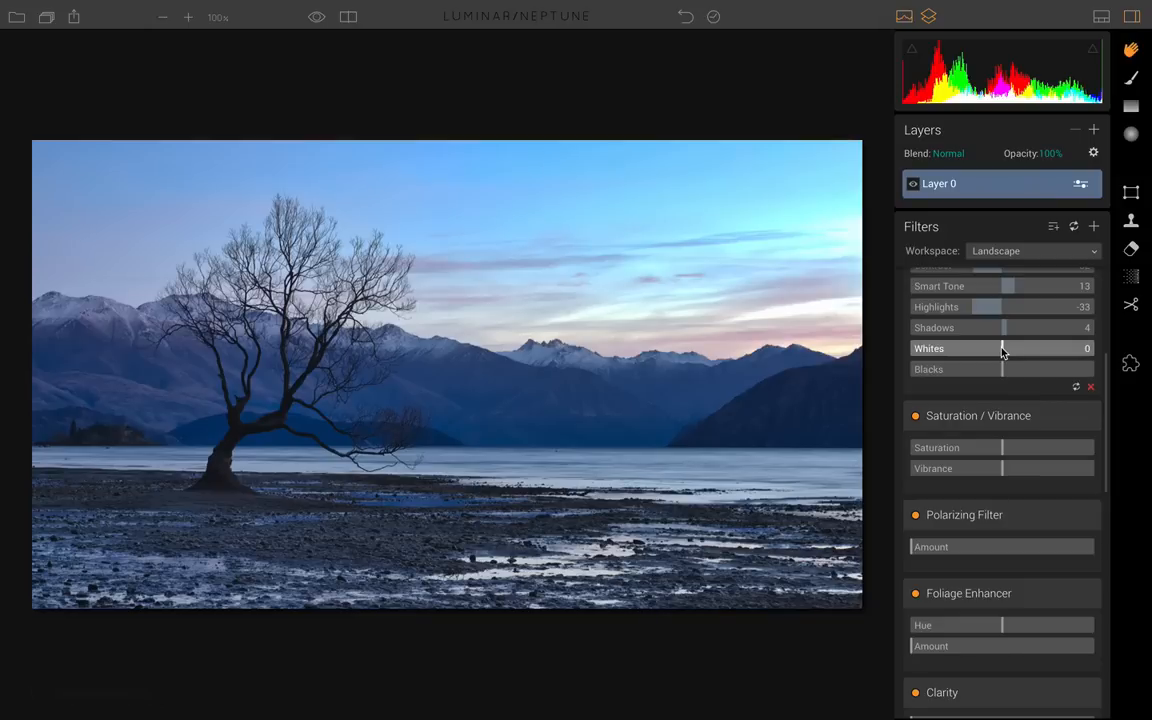
drag(1002, 350, 988, 369)
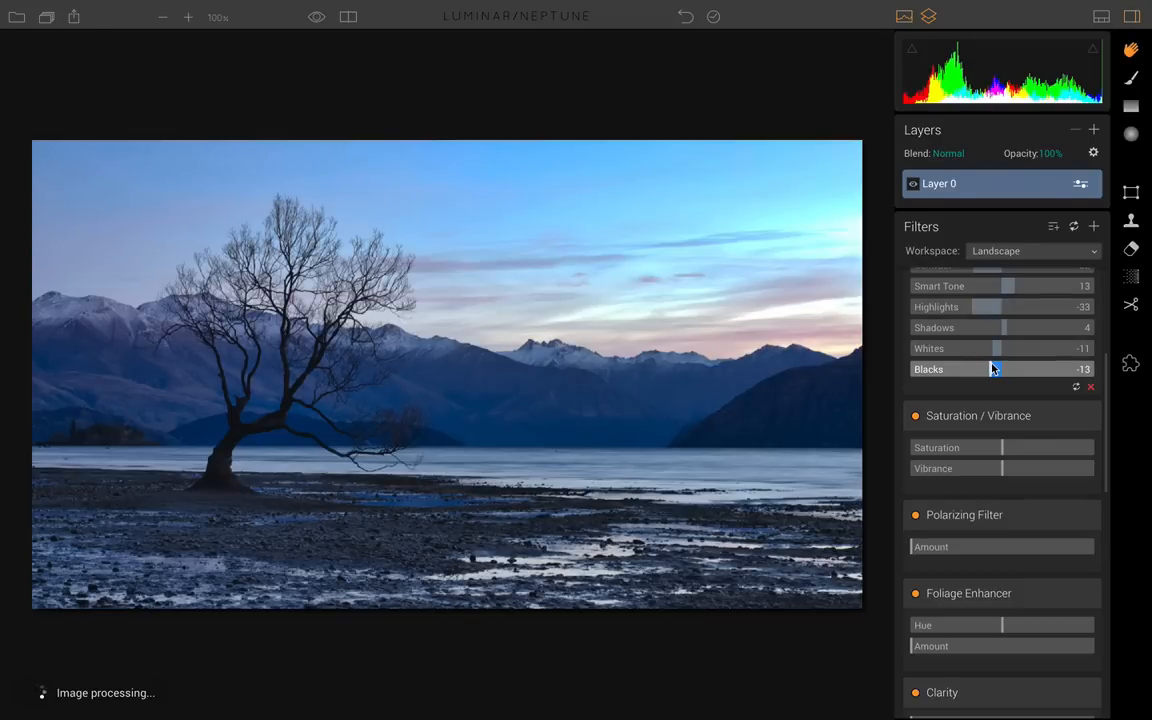
- Set the Vibrance of the Saturation / Vibrance filter to 19
scroll(1041, 369, down, 2)
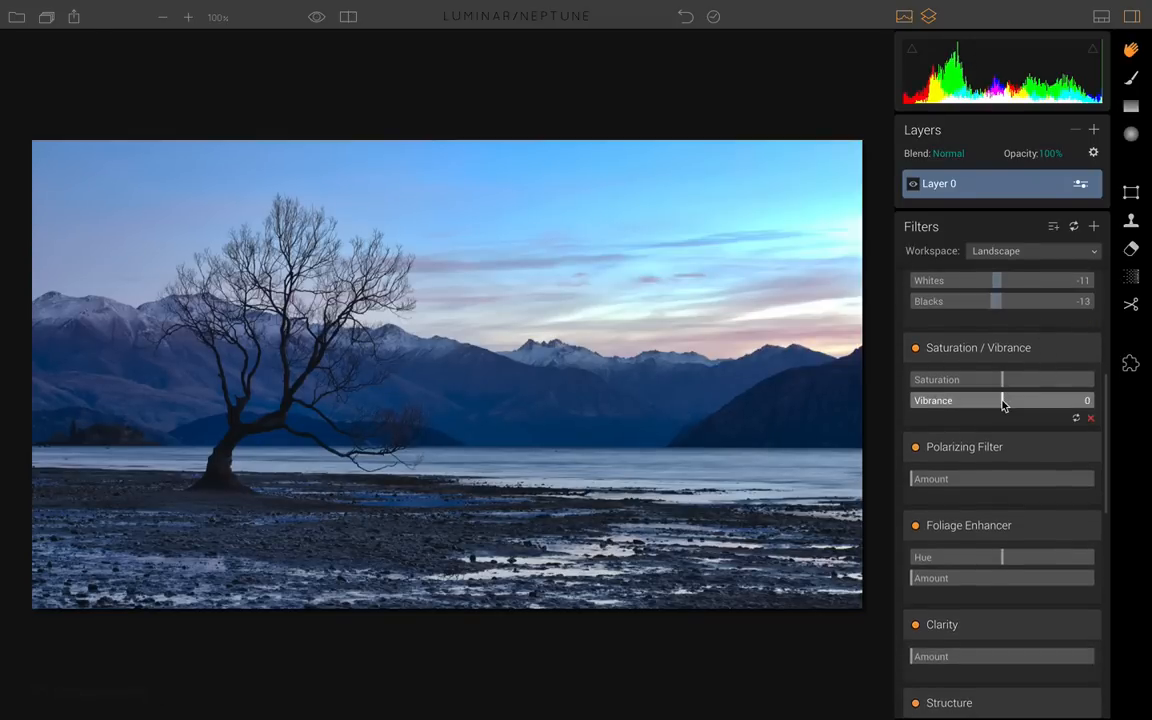
drag(1003, 401, 1021, 399)
scroll(1034, 369, down, 1)
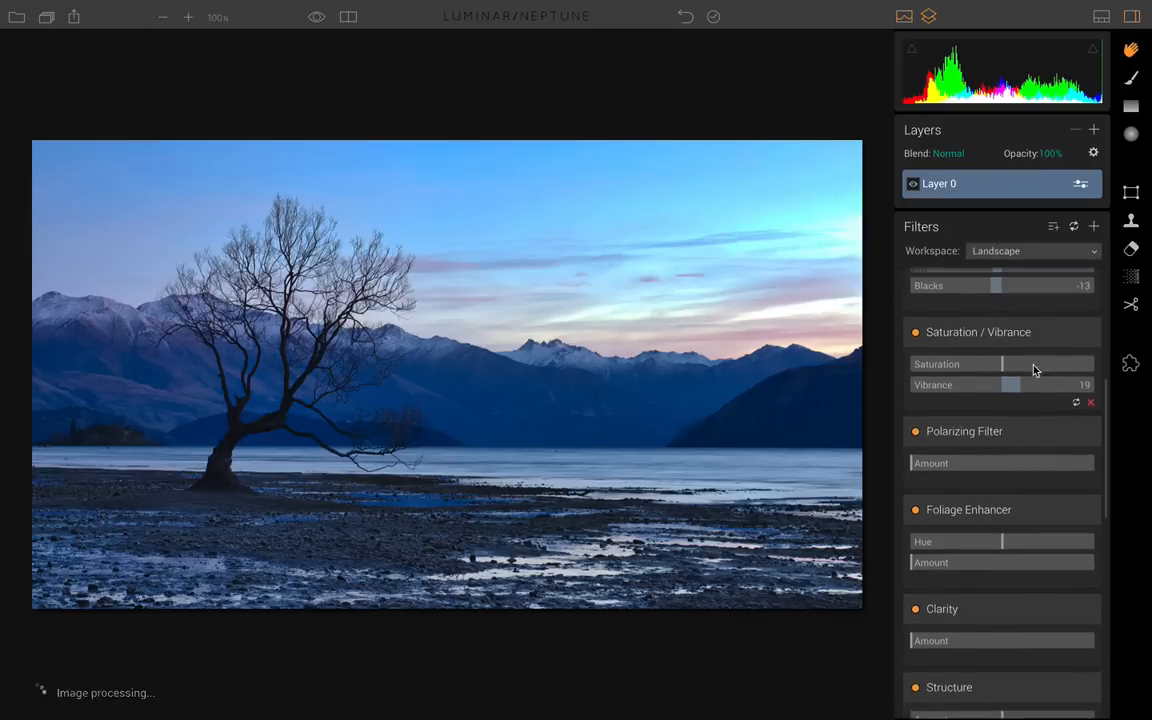
- Try Polarizing Filter amounts of 100 and 19 on the sky, and settle on 10
scroll(1035, 370, down, 1)
scroll(1034, 370, down, 2)
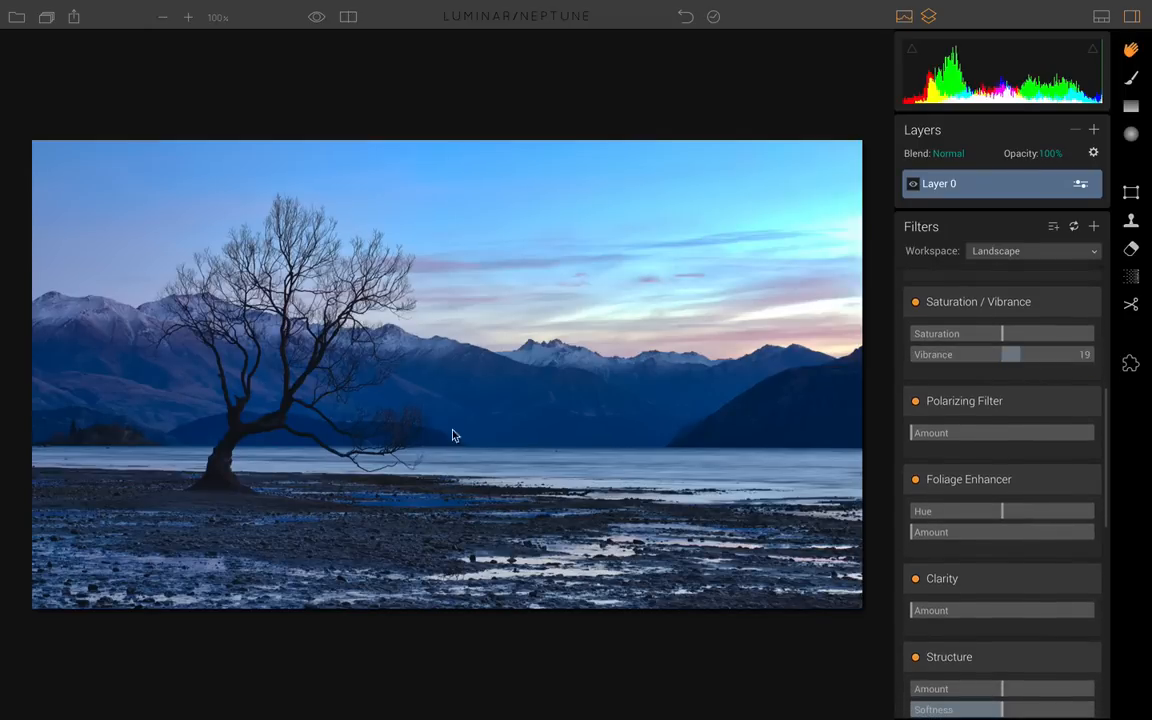
scroll(1041, 316, down, 4)
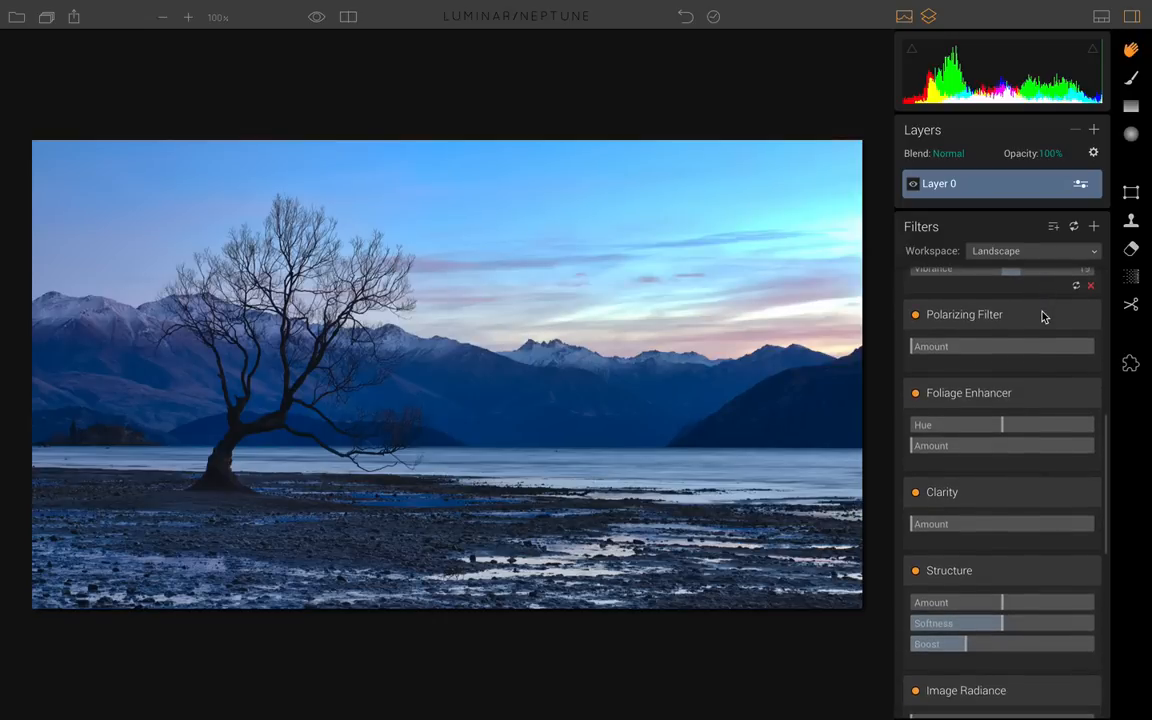
scroll(1041, 316, up, 2)
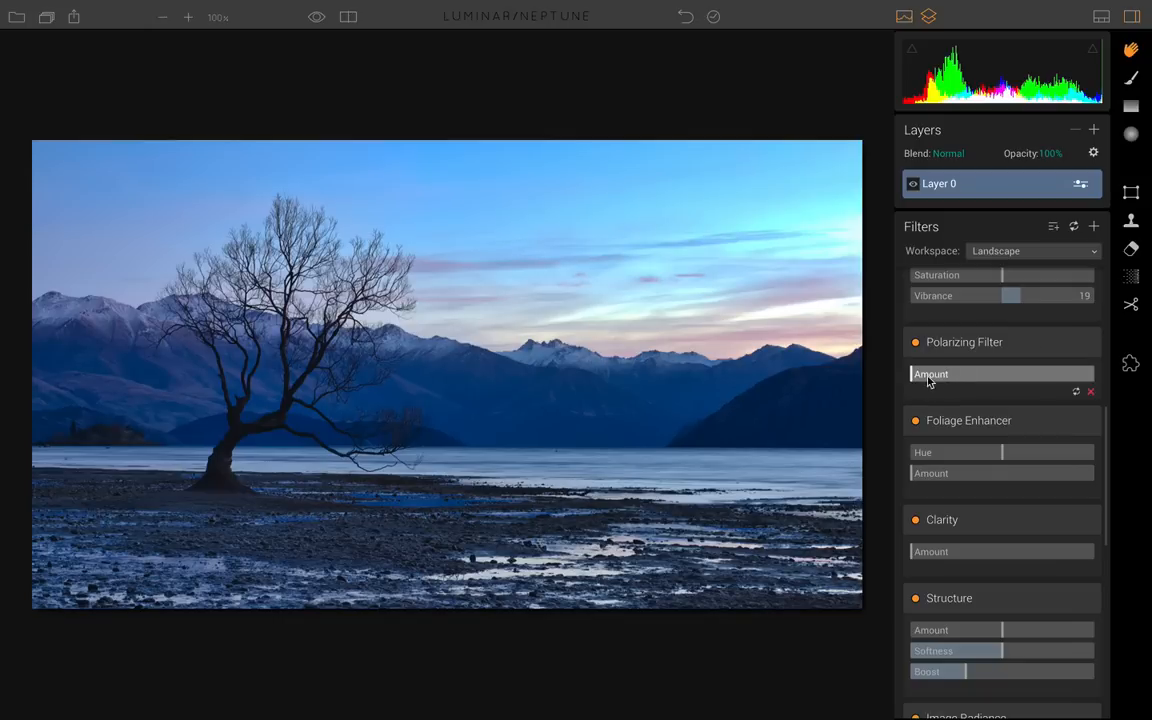
drag(912, 377, 1116, 386)
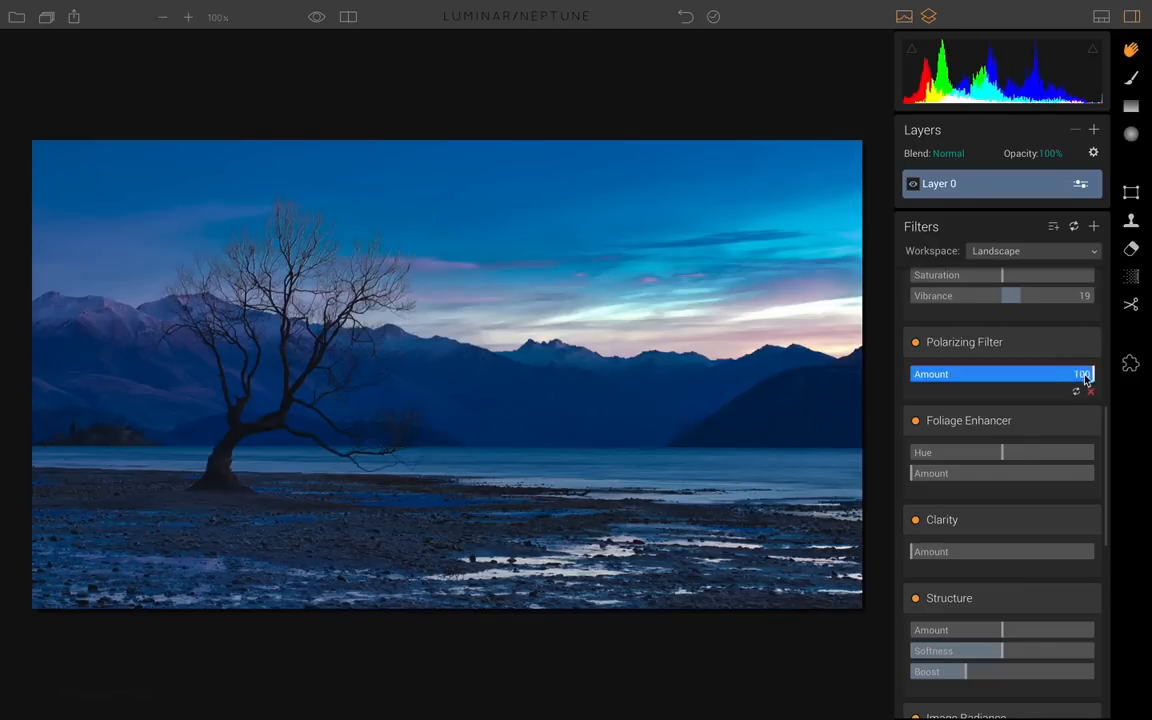
drag(1094, 376, 948, 377)
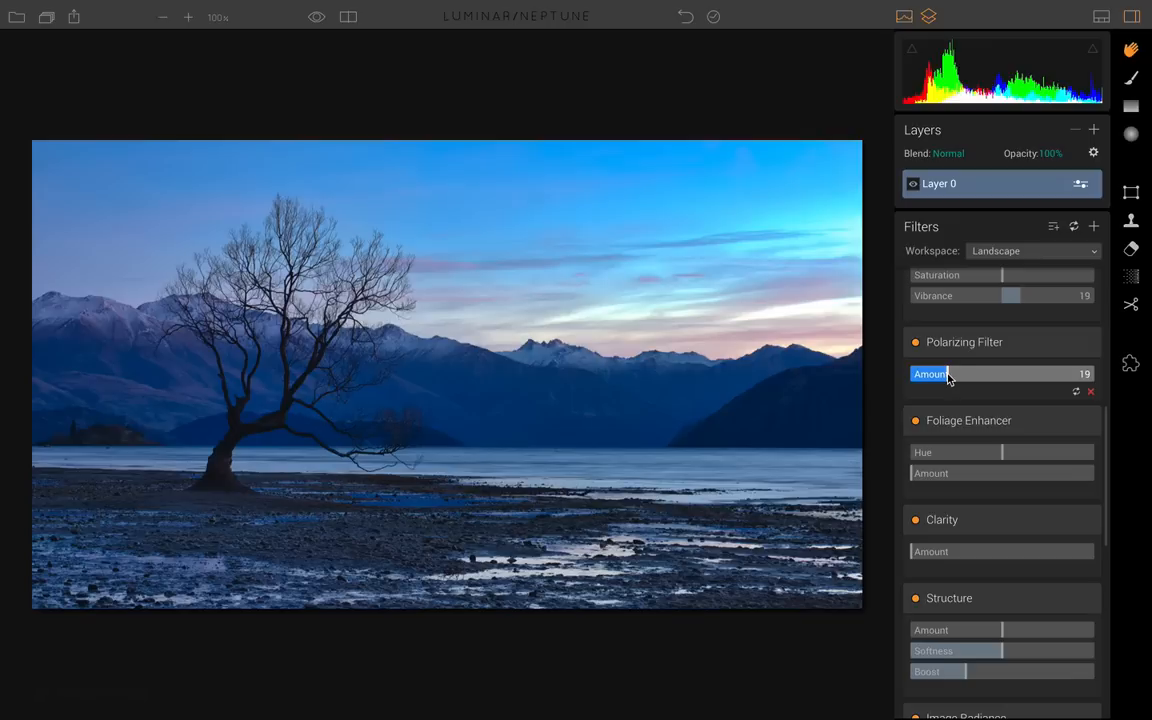
mouse_move(948, 377)
mouse_down()
mouse_move(905, 375)
mouse_move(974, 375)
mouse_move(918, 374)
mouse_move(933, 375)
mouse_up()
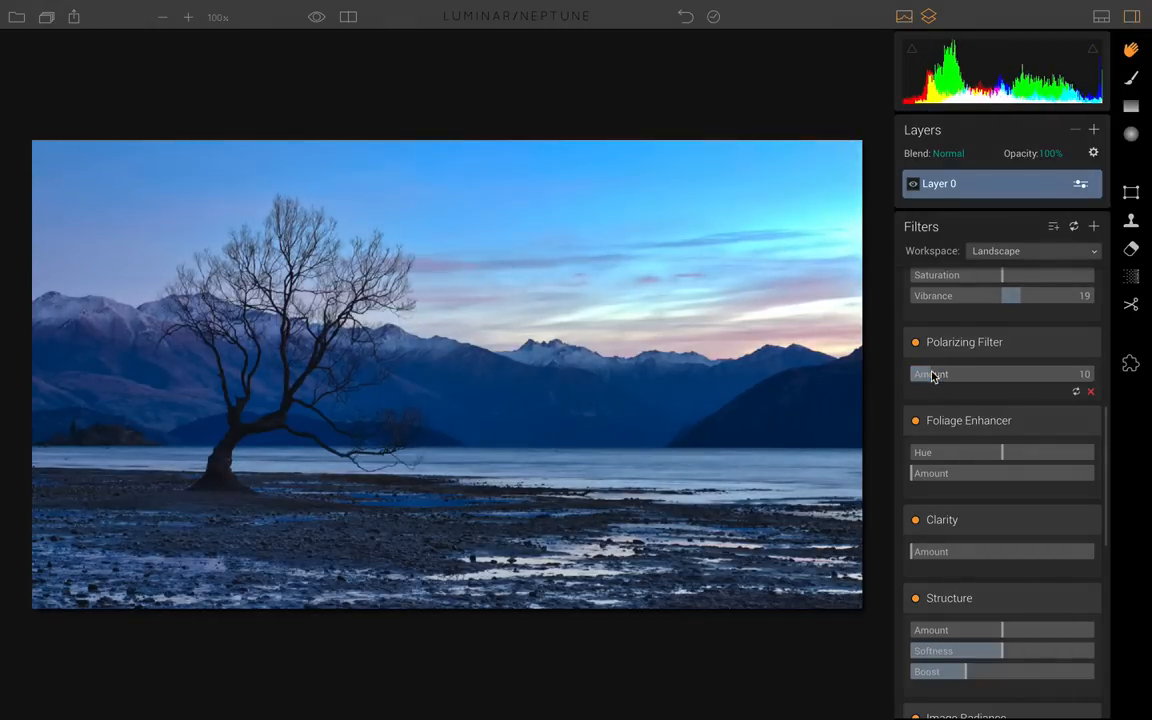
- Try a Foliage Enhancer hue of -85 and an amount of 18, and return the hue to -2 and the amount to 0
scroll(977, 383, down, 1)
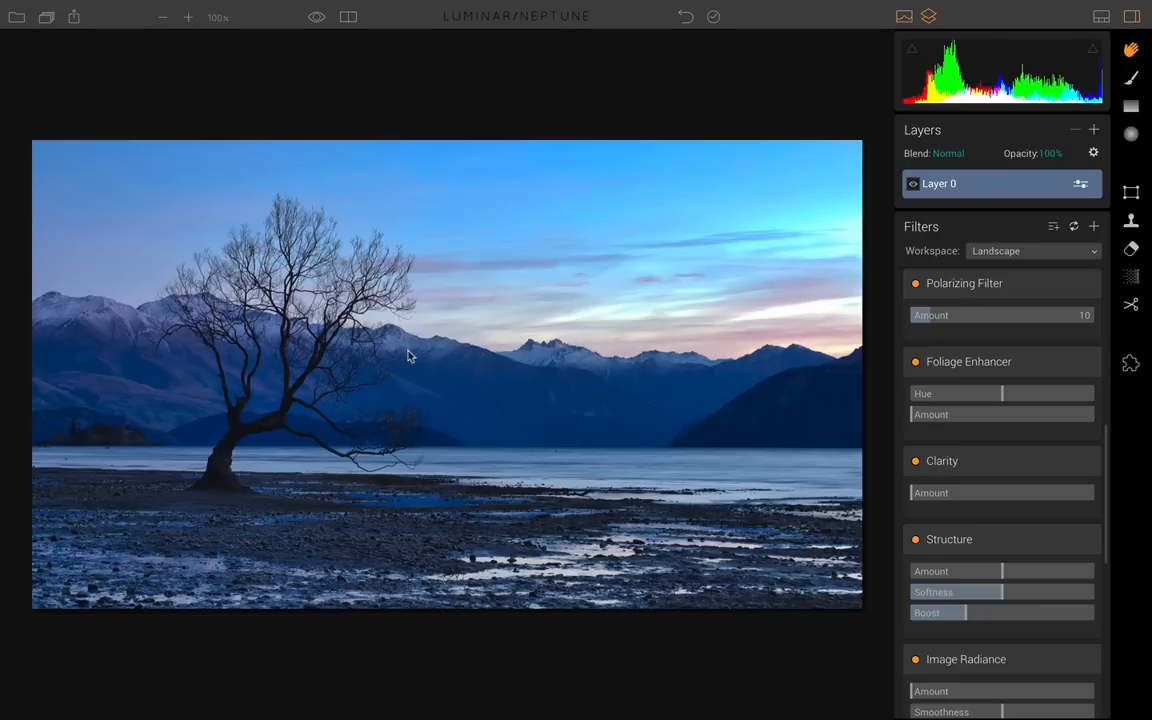
scroll(1040, 435, down, 2)
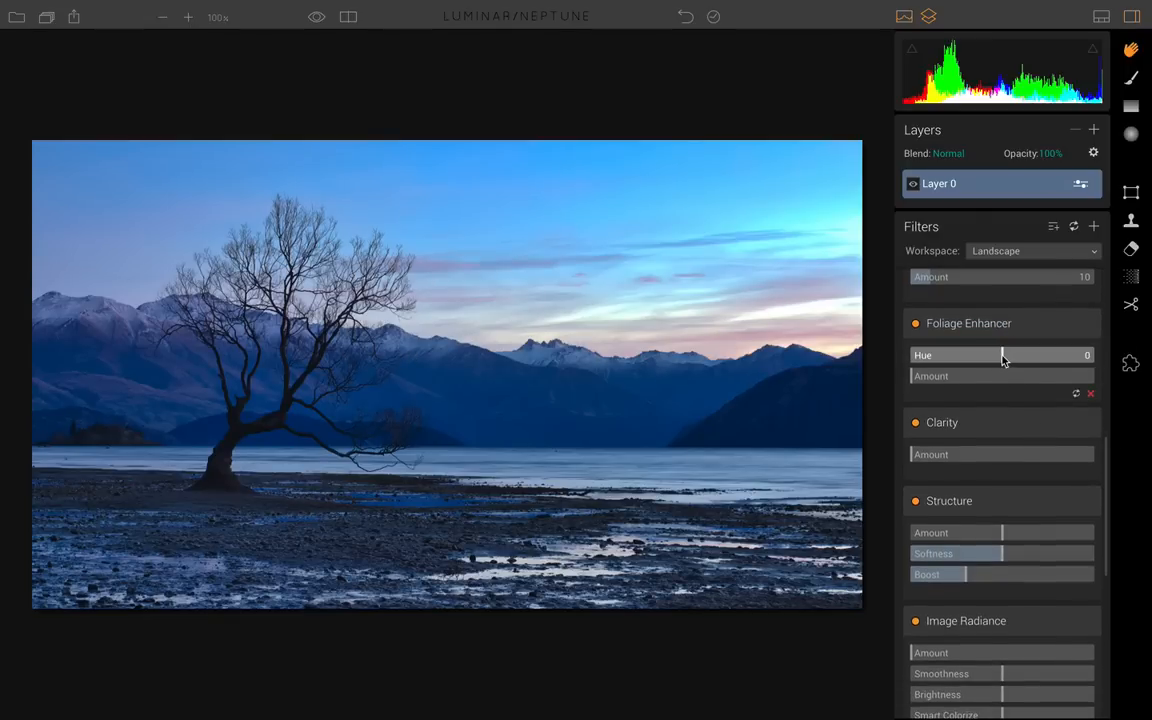
drag(1003, 355, 924, 358)
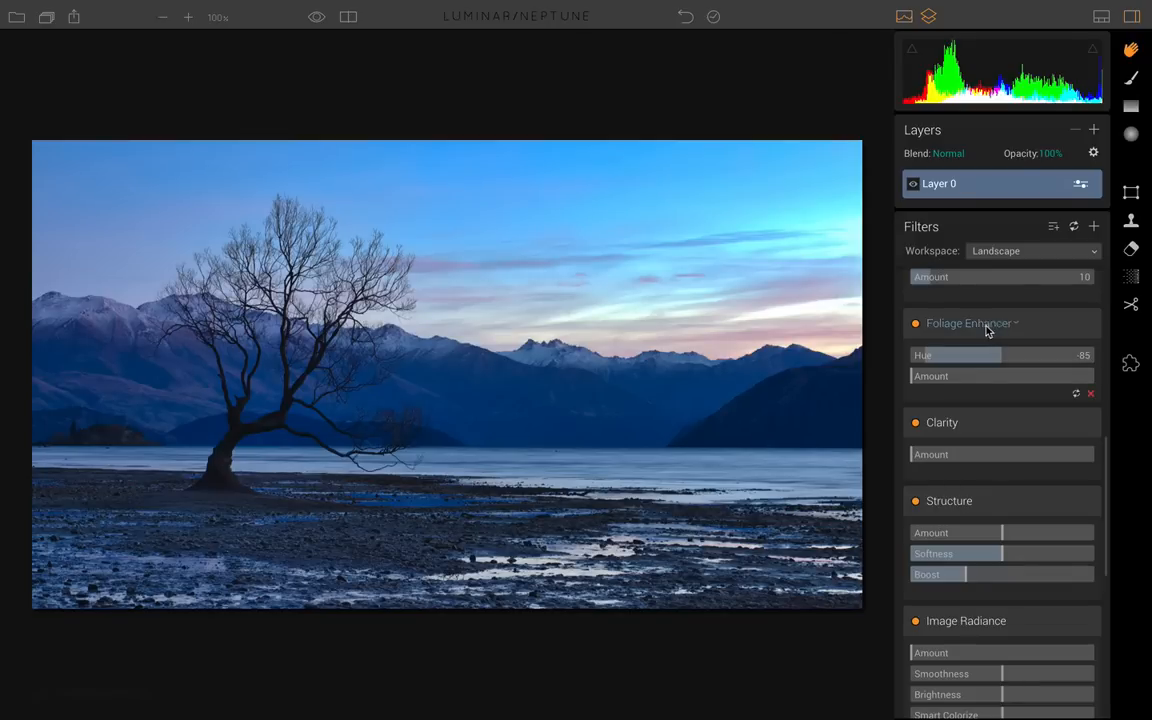
drag(922, 358, 1002, 361)
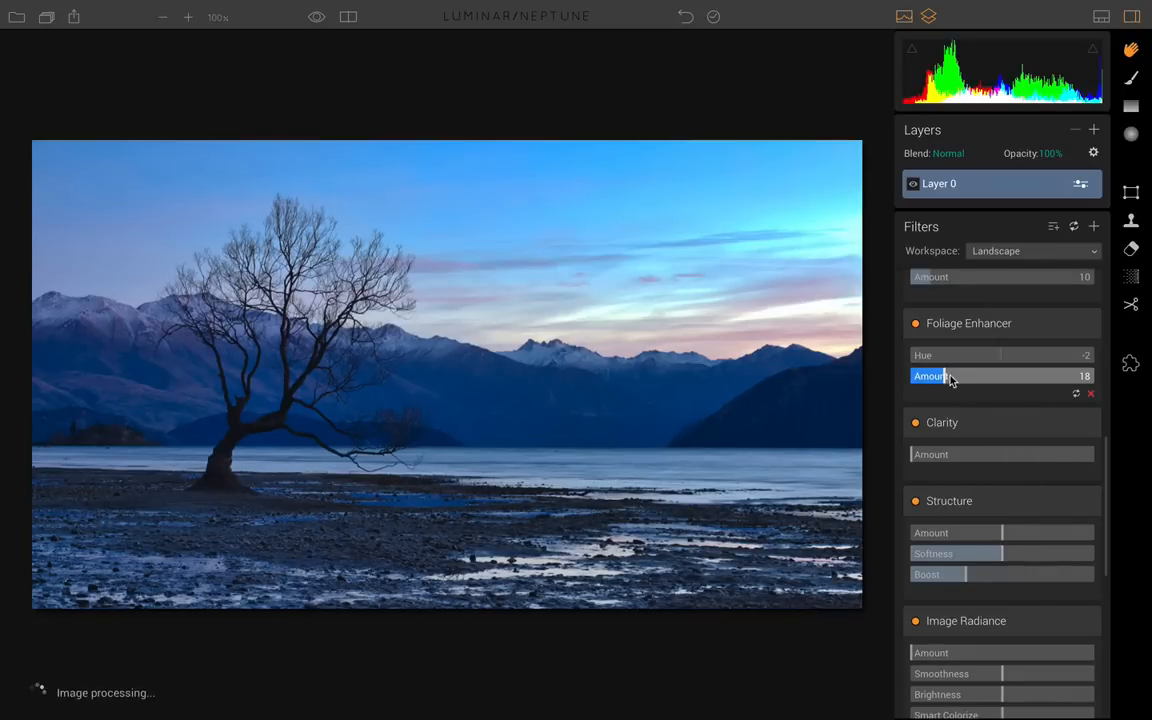
drag(944, 375, 916, 378)
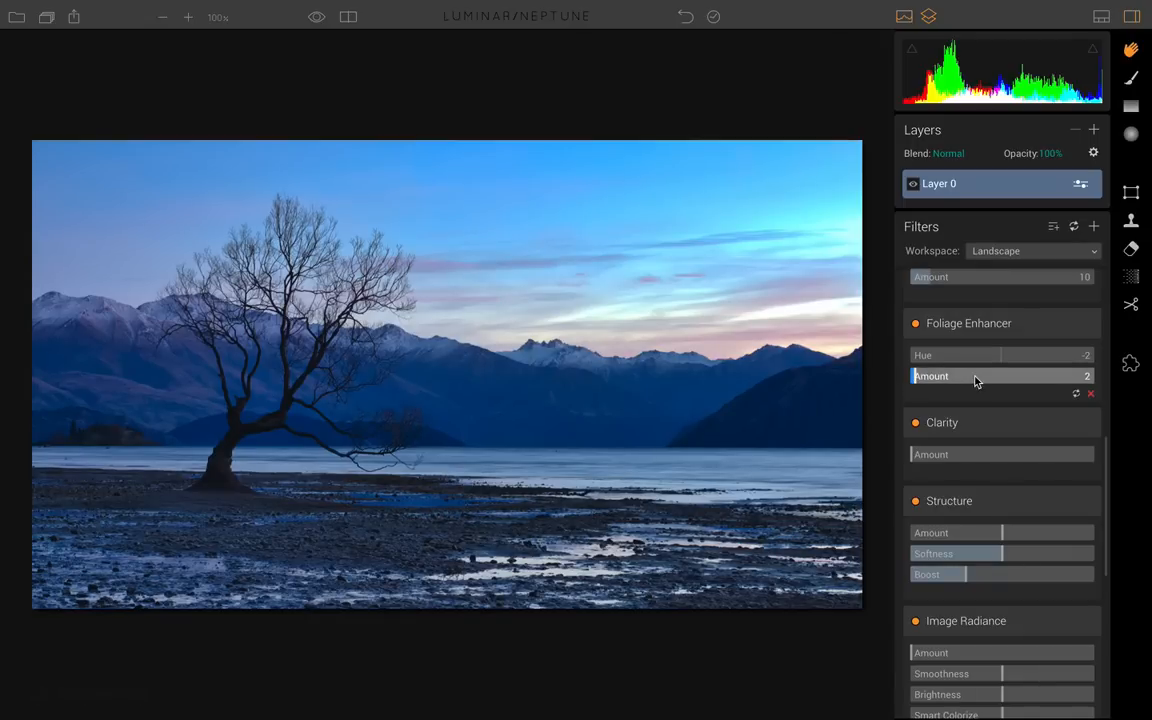
drag(972, 378, 913, 377)
- Set the Clarity filter's amount to 16
scroll(977, 391, down, 2)
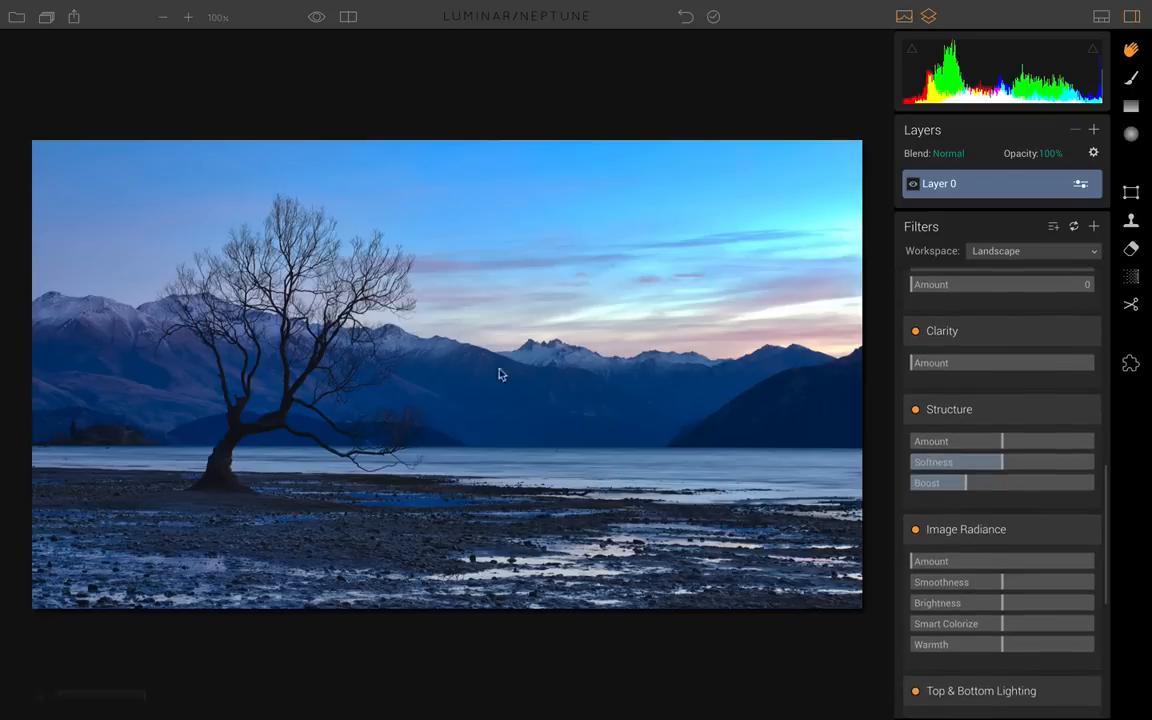
scroll(1033, 336, down, 1)
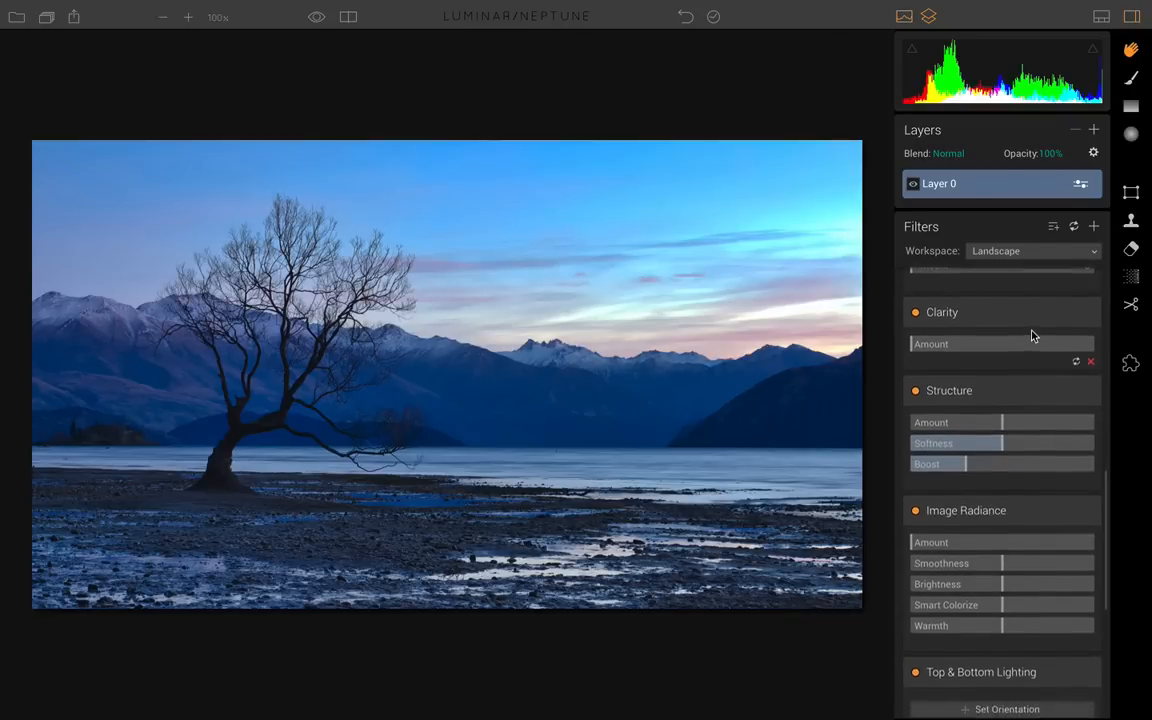
drag(913, 343, 940, 348)
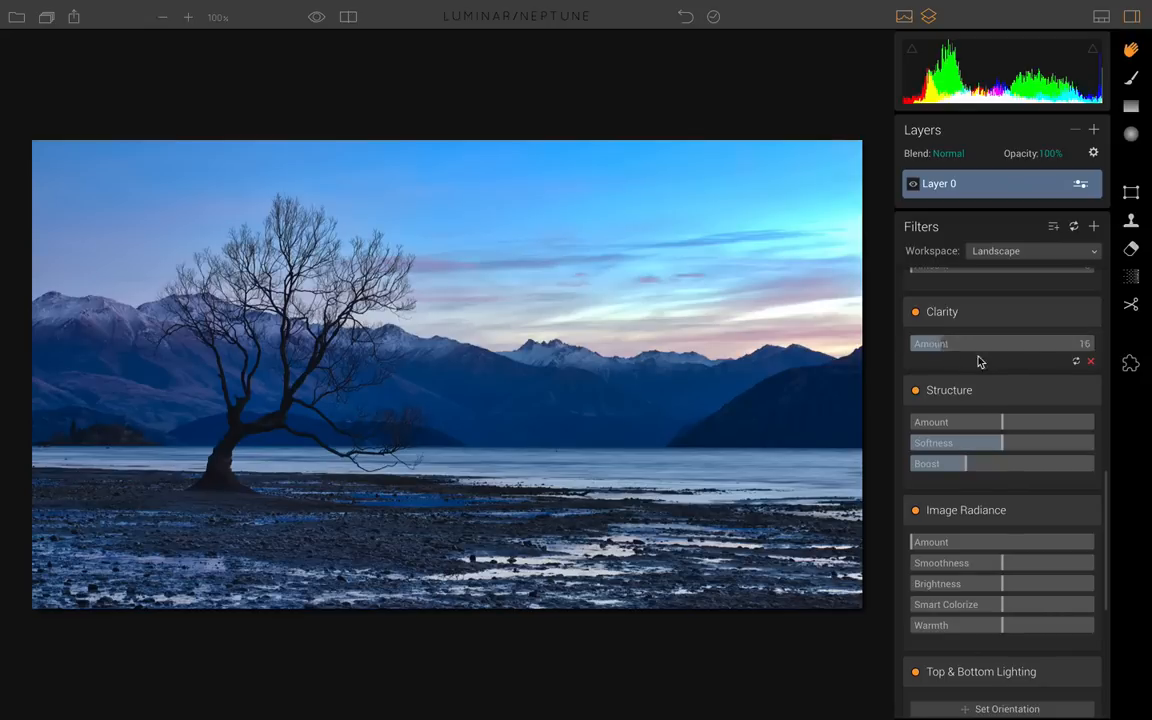
scroll(995, 355, down, 1)
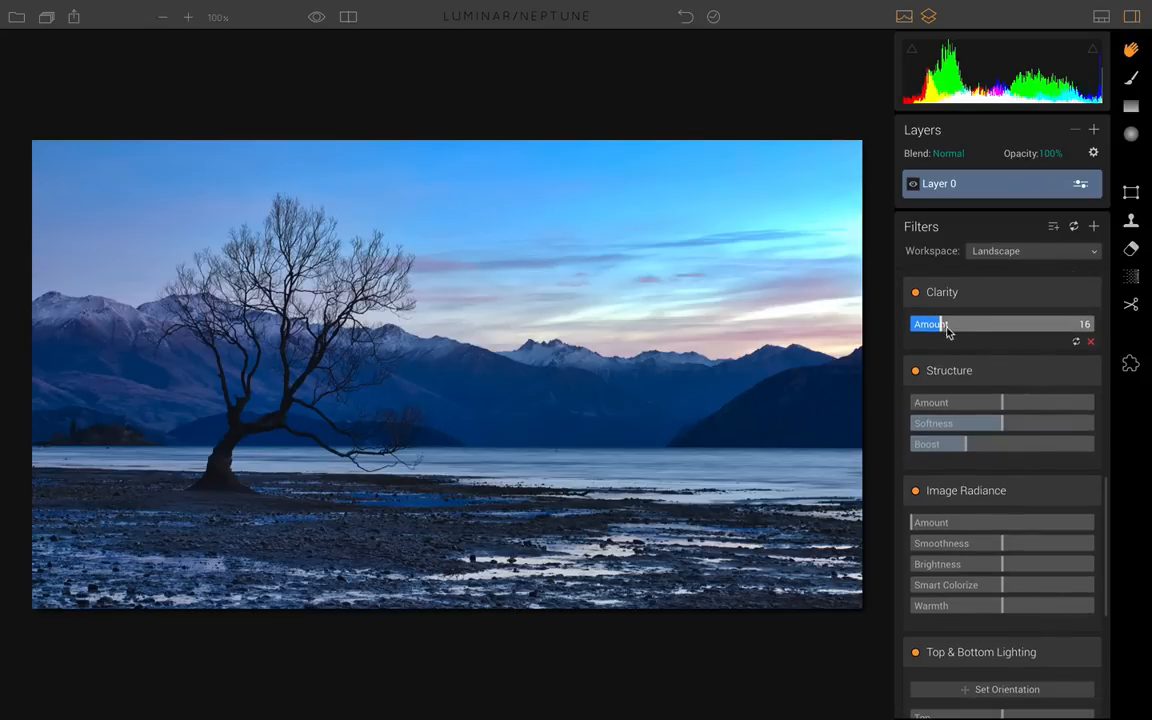
- Try a Structure amount of 56, and reset it to 0
scroll(1000, 345, down, 1)
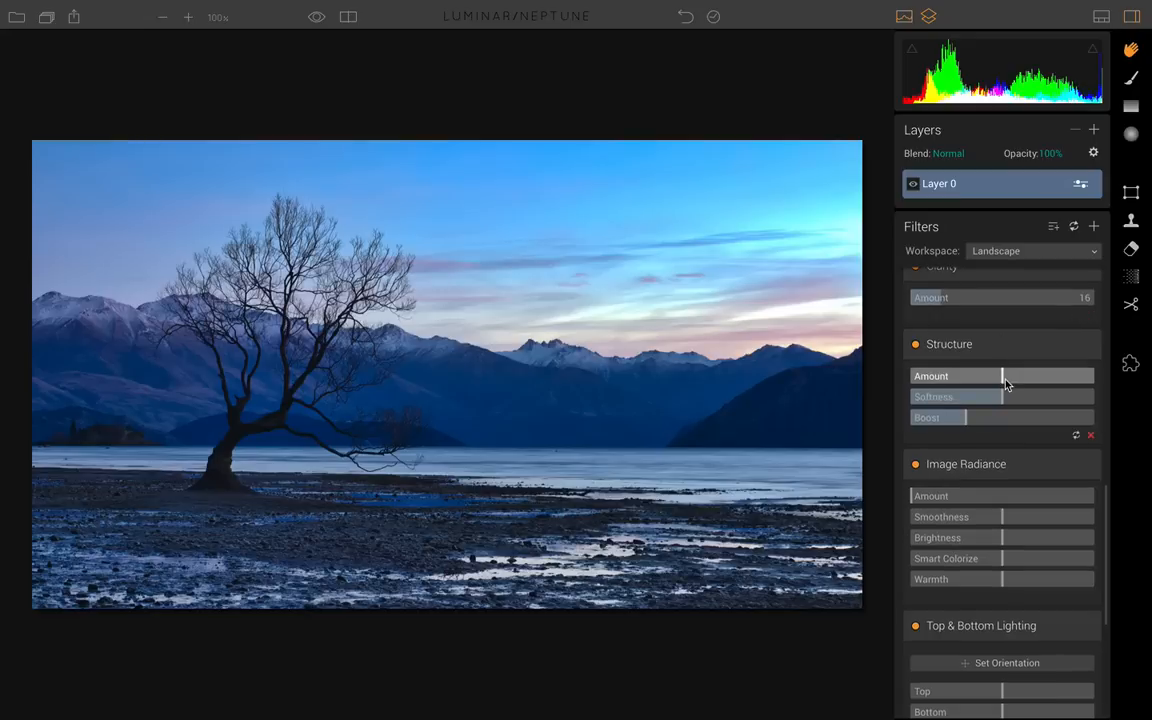
drag(1003, 377, 999, 379)
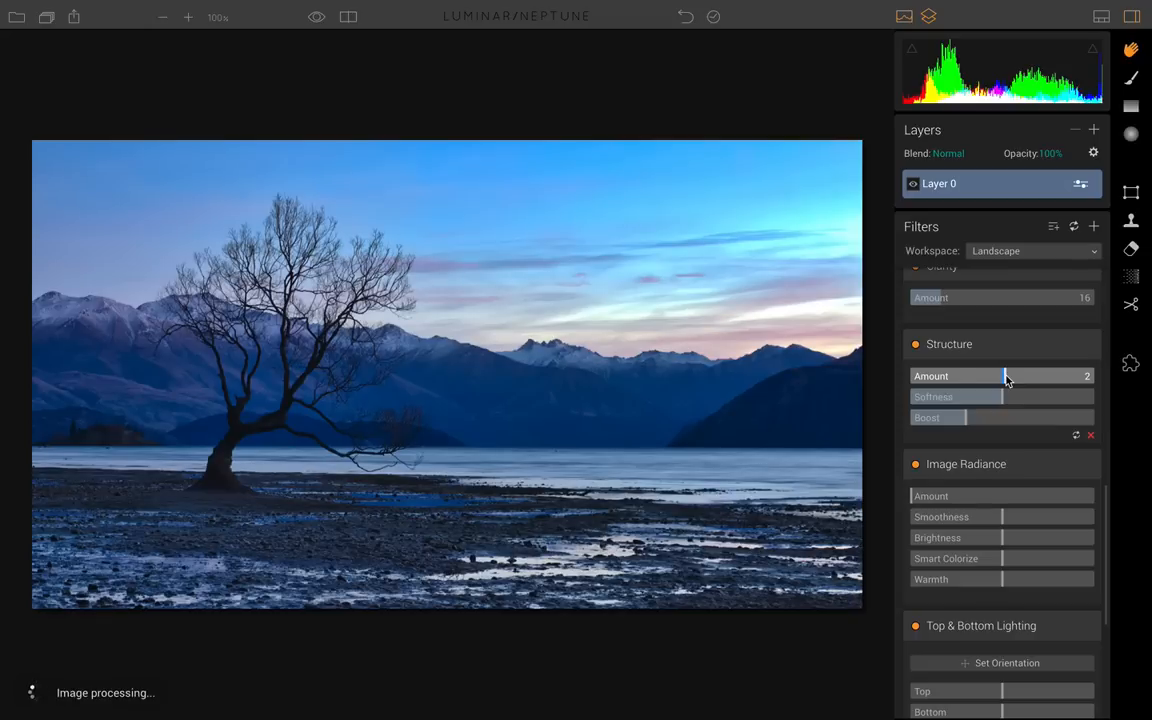
drag(1006, 379, 1054, 377)
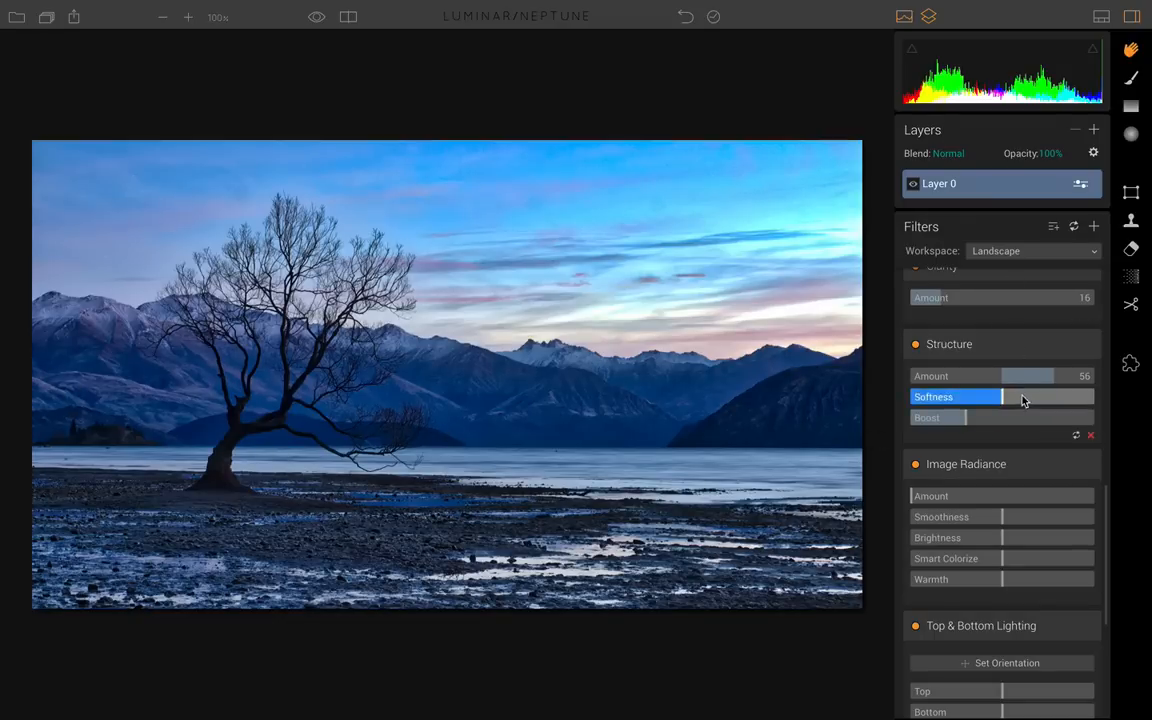
double_click(956, 378)
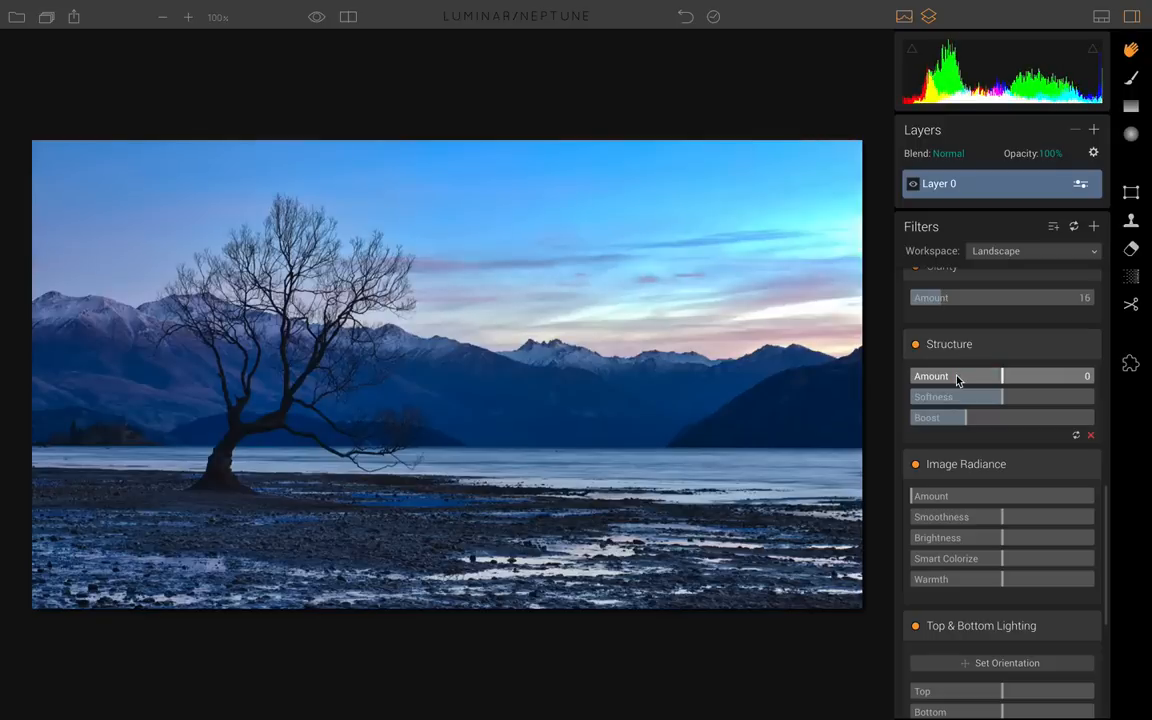
click(1008, 404)
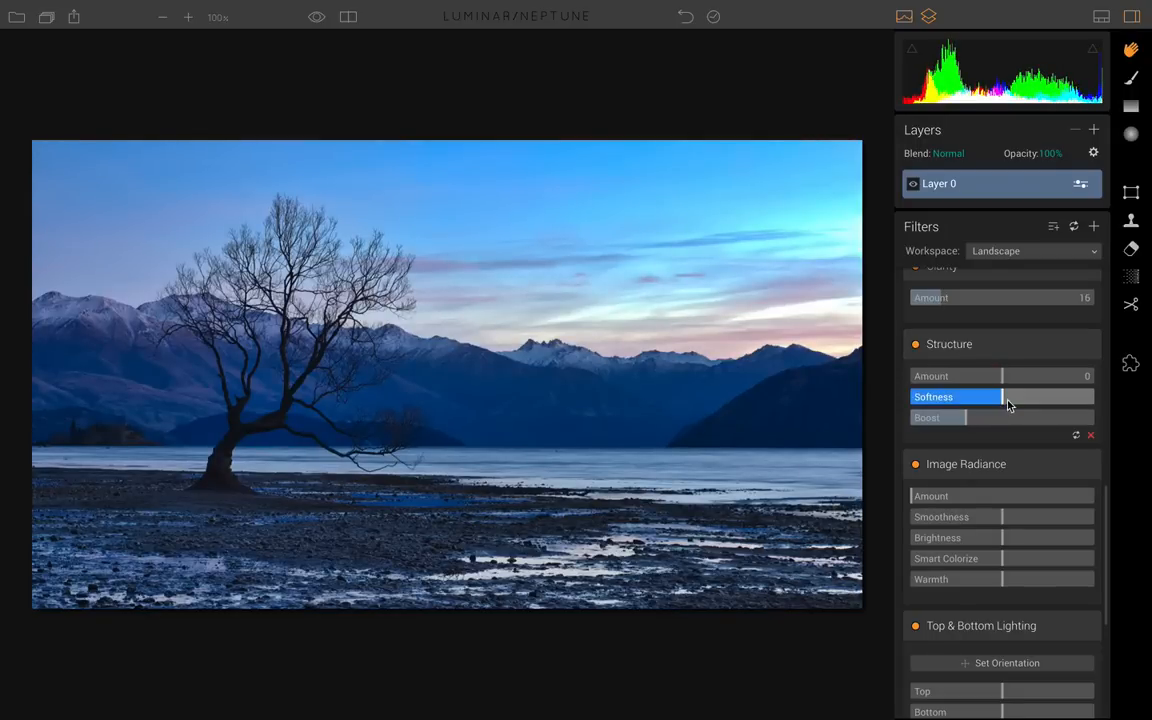
- Try Image Radiance amounts of 19 and 48, and reduce the amount to 11
scroll(1008, 404, down, 3)
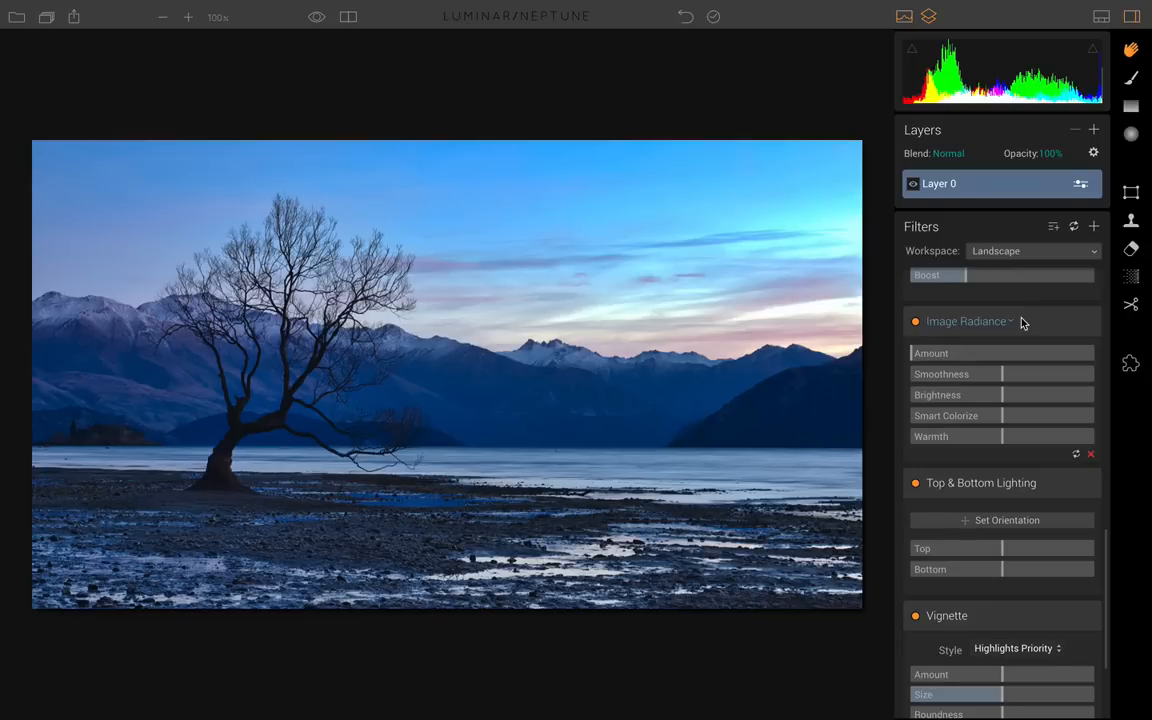
drag(911, 360, 947, 361)
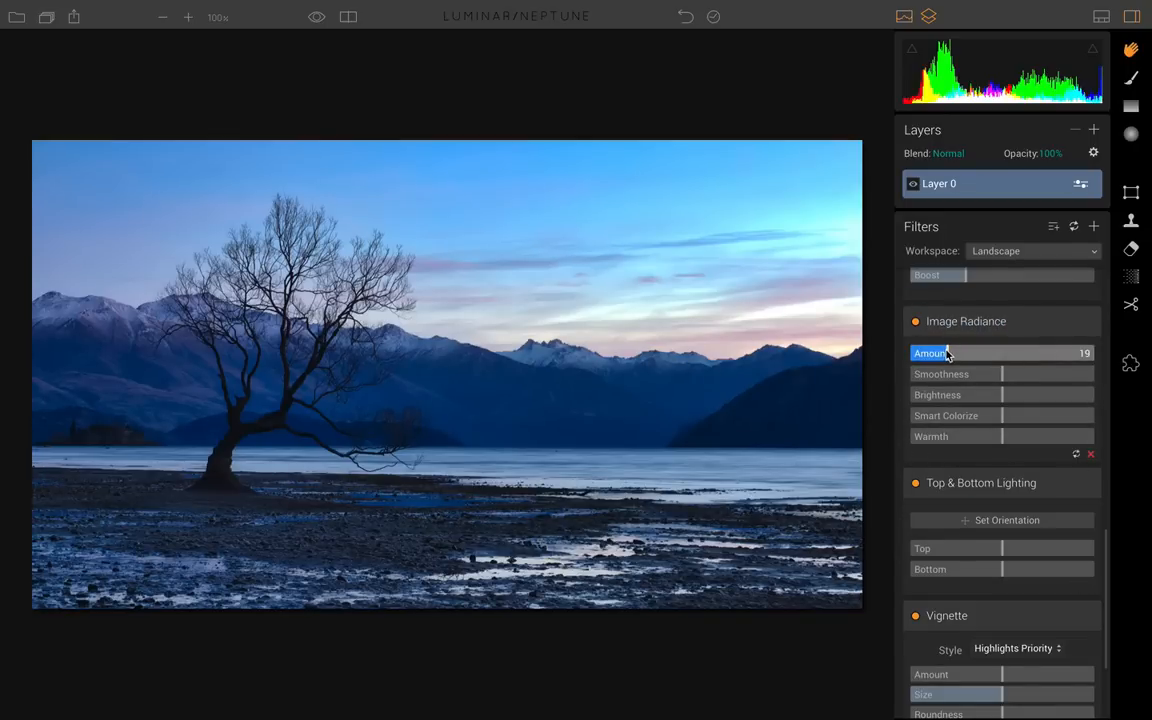
drag(947, 355, 998, 354)
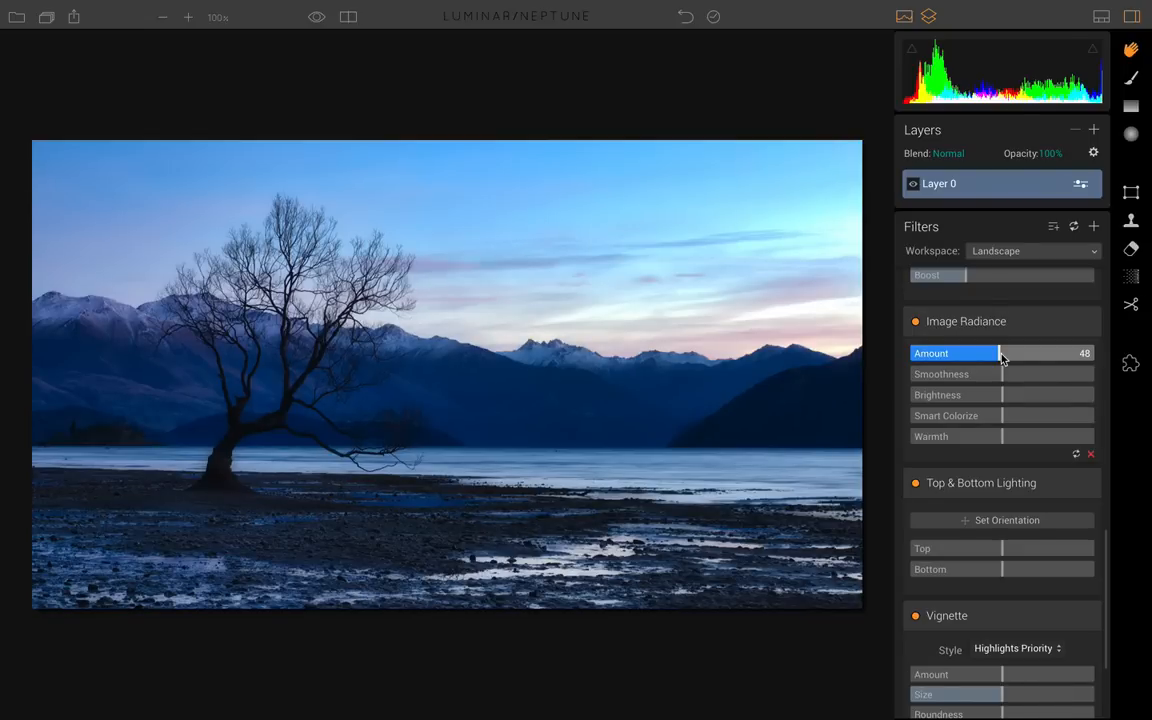
drag(1002, 358, 935, 351)
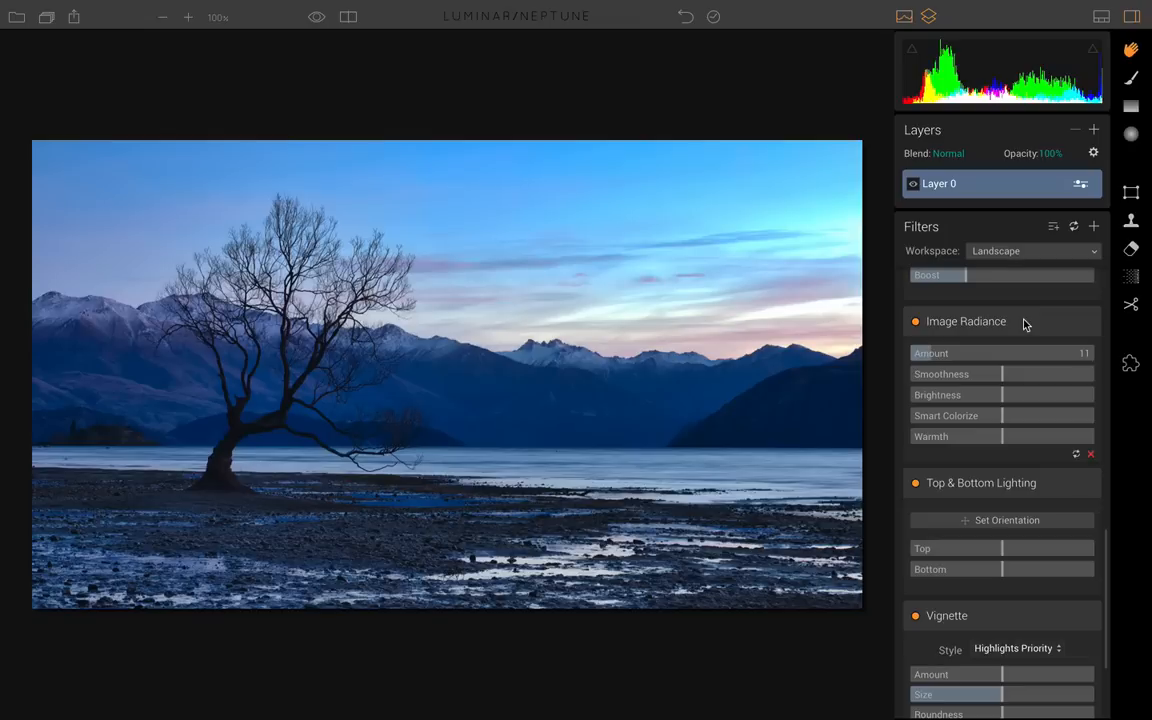
click(932, 353)
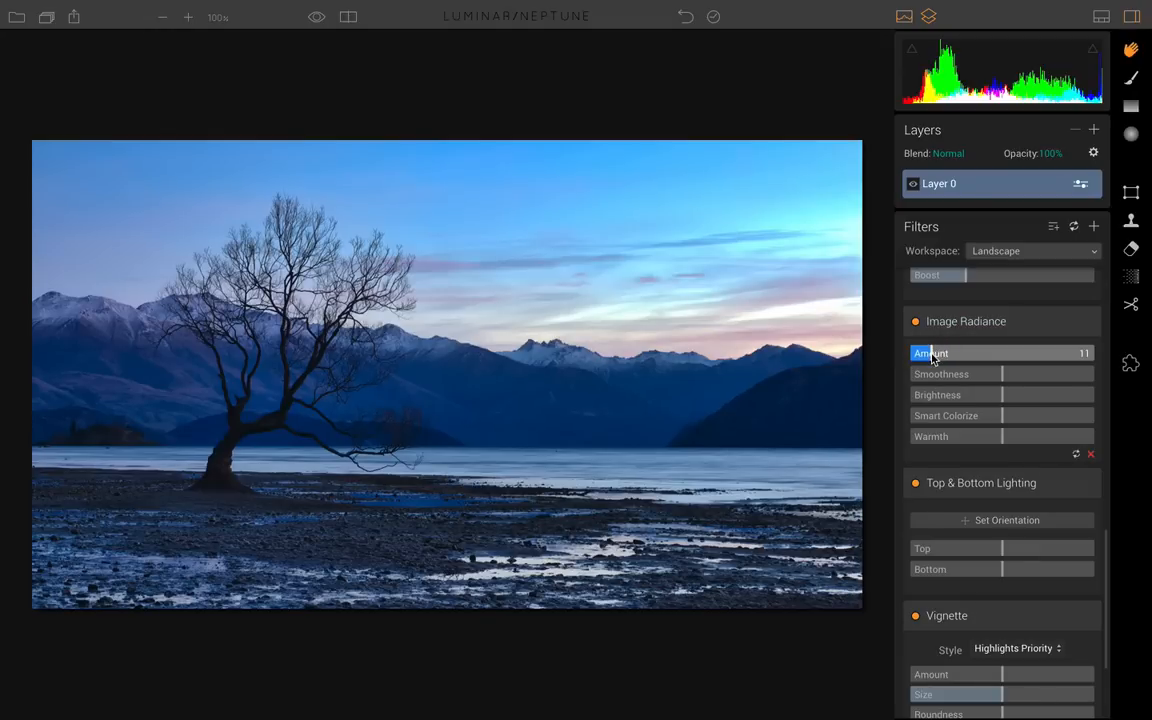
- Set Image Radiance to amount 27, Smoothness -39, Brightness 3, Smart Colorize -81 and Warmth 11
drag(931, 355, 931, 411)
click(1000, 418)
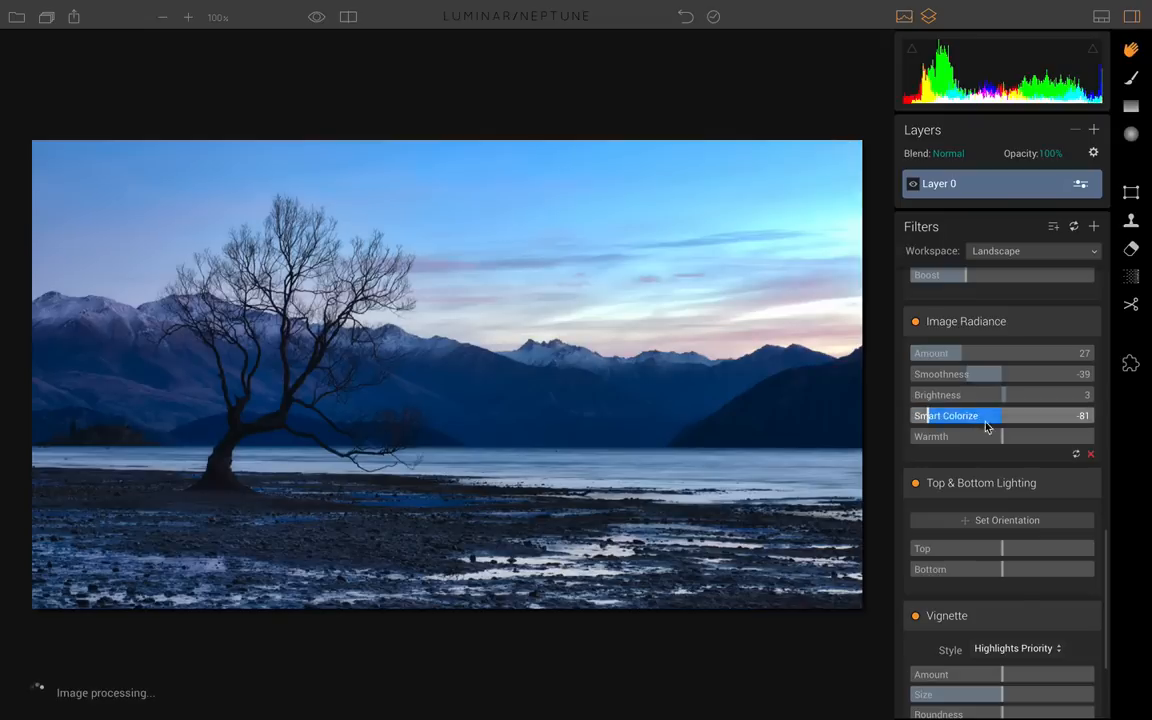
mouse_move(1003, 432)
mouse_down()
mouse_move(1041, 442)
mouse_move(1012, 437)
mouse_up()
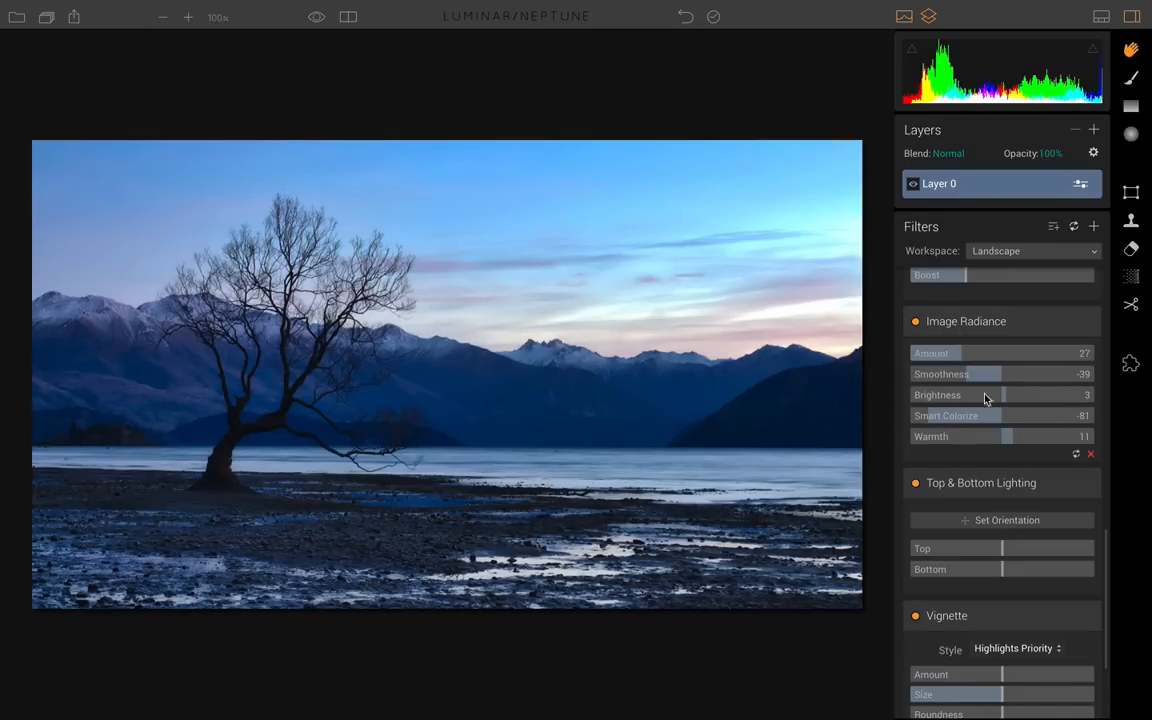
- Try adjusting the Top & Bottom Lighting sliders, and reset both Top and Bottom to 0
scroll(1036, 376, down, 1)
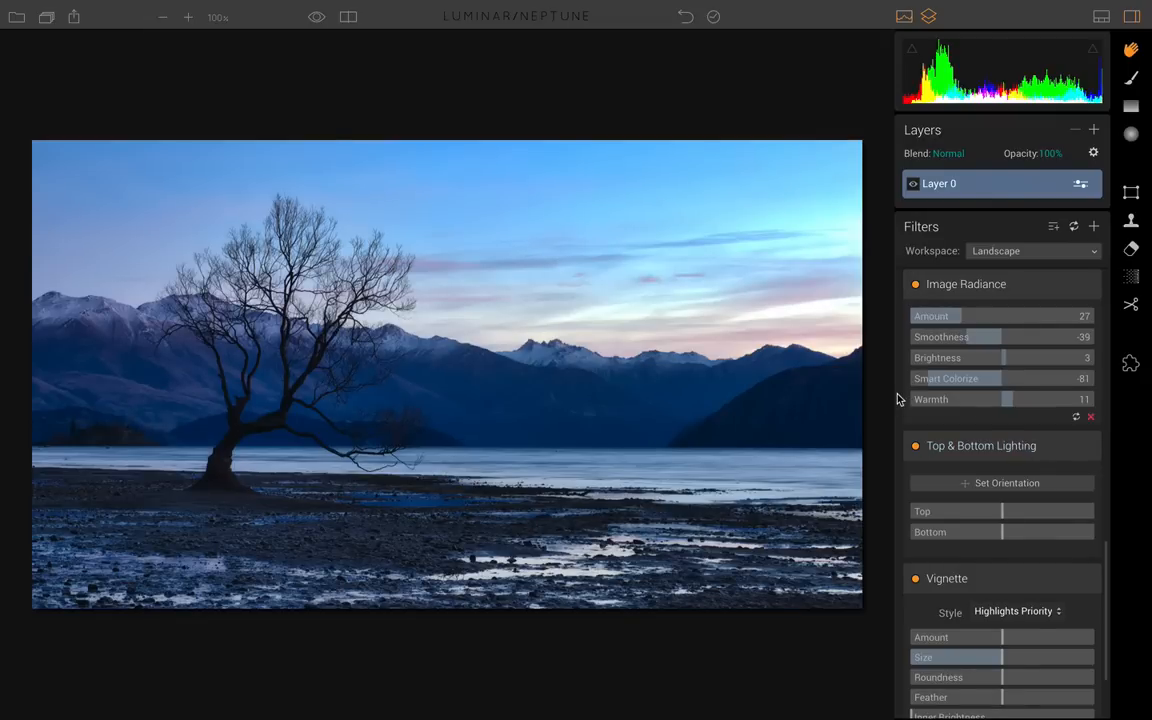
scroll(897, 400, down, 1)
scroll(897, 400, down, 1)
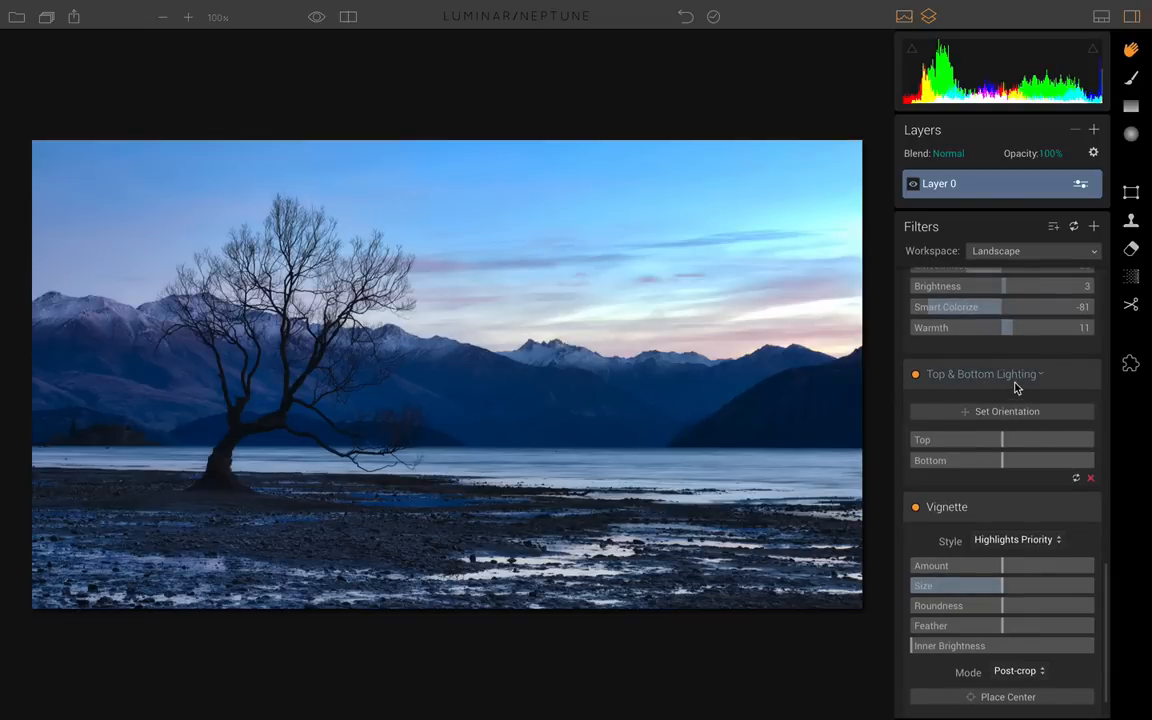
scroll(1063, 371, down, 1)
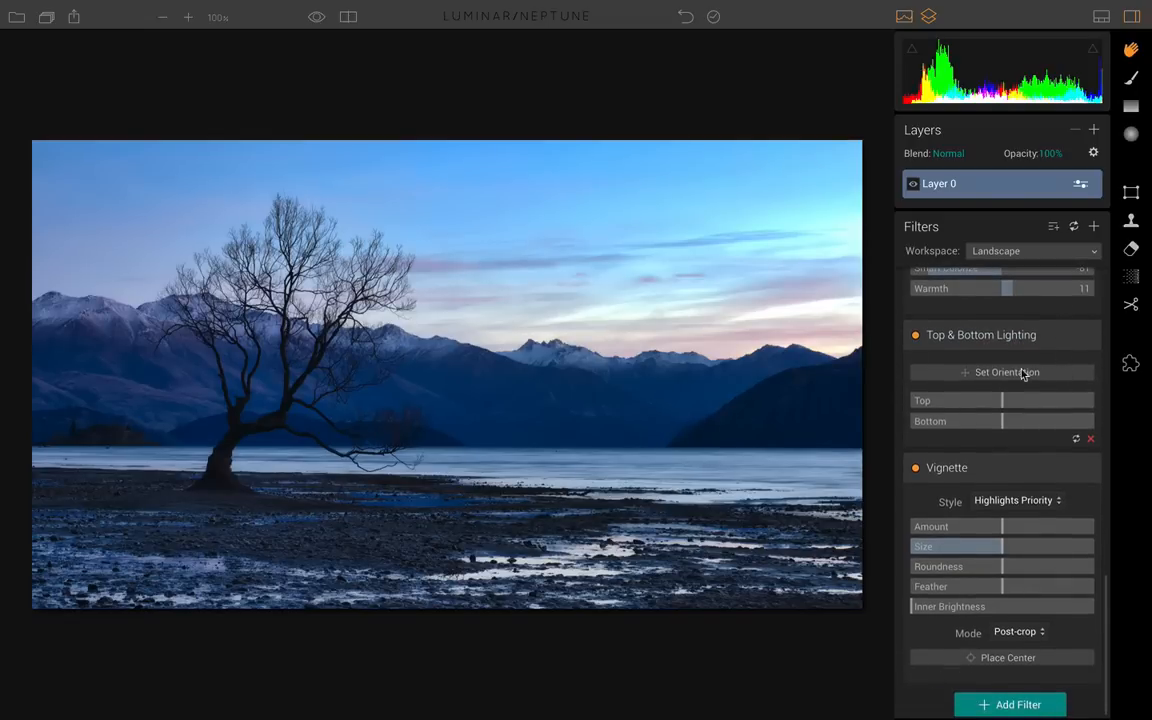
scroll(1025, 362, down, 1)
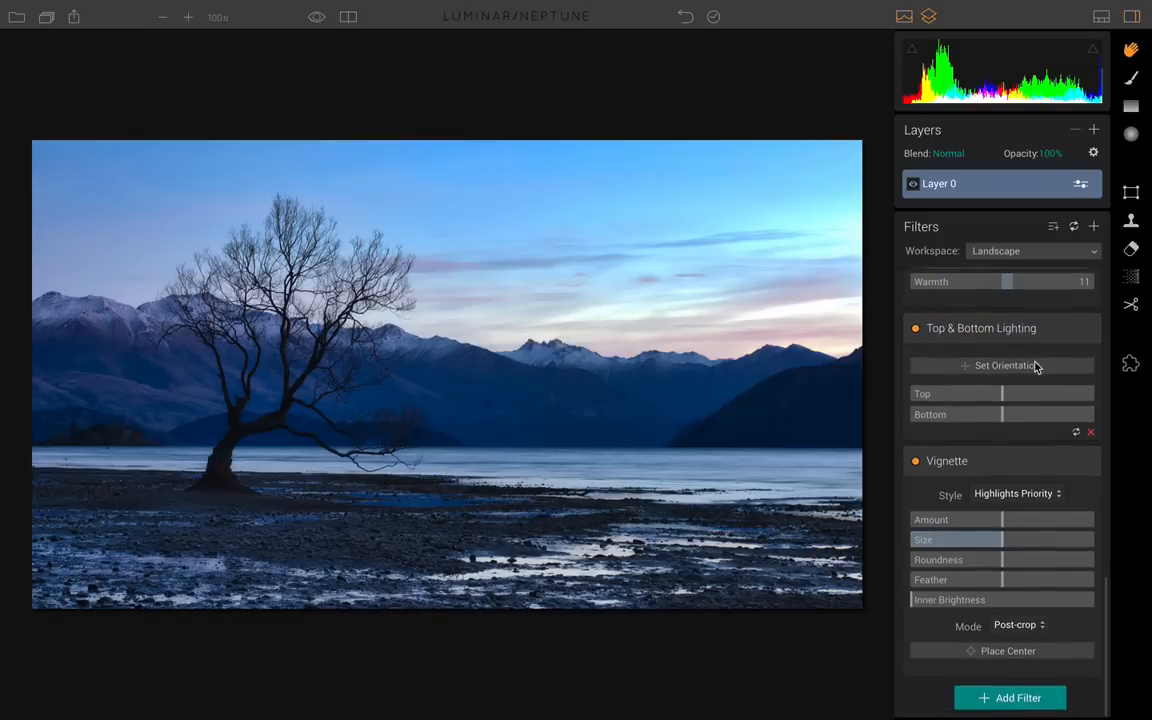
mouse_move(1003, 420)
mouse_down()
mouse_move(978, 416)
mouse_move(1030, 416)
mouse_move(951, 416)
mouse_move(1087, 433)
mouse_move(933, 414)
mouse_move(1090, 415)
mouse_move(951, 415)
mouse_move(1082, 394)
mouse_move(980, 401)
mouse_move(1007, 409)
mouse_up()
double_click(955, 396)
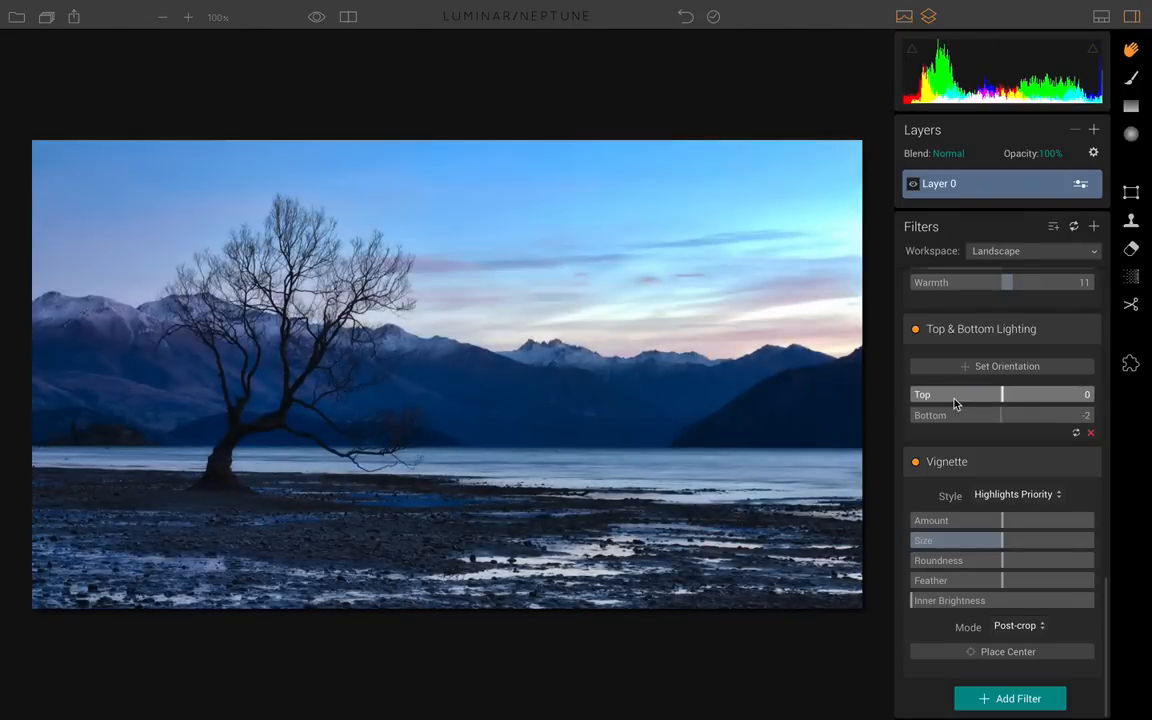
double_click(954, 414)
- Move the Top & Bottom Lighting orientation guides down to the lake's far shoreline, and switch the filter off
click(991, 367)
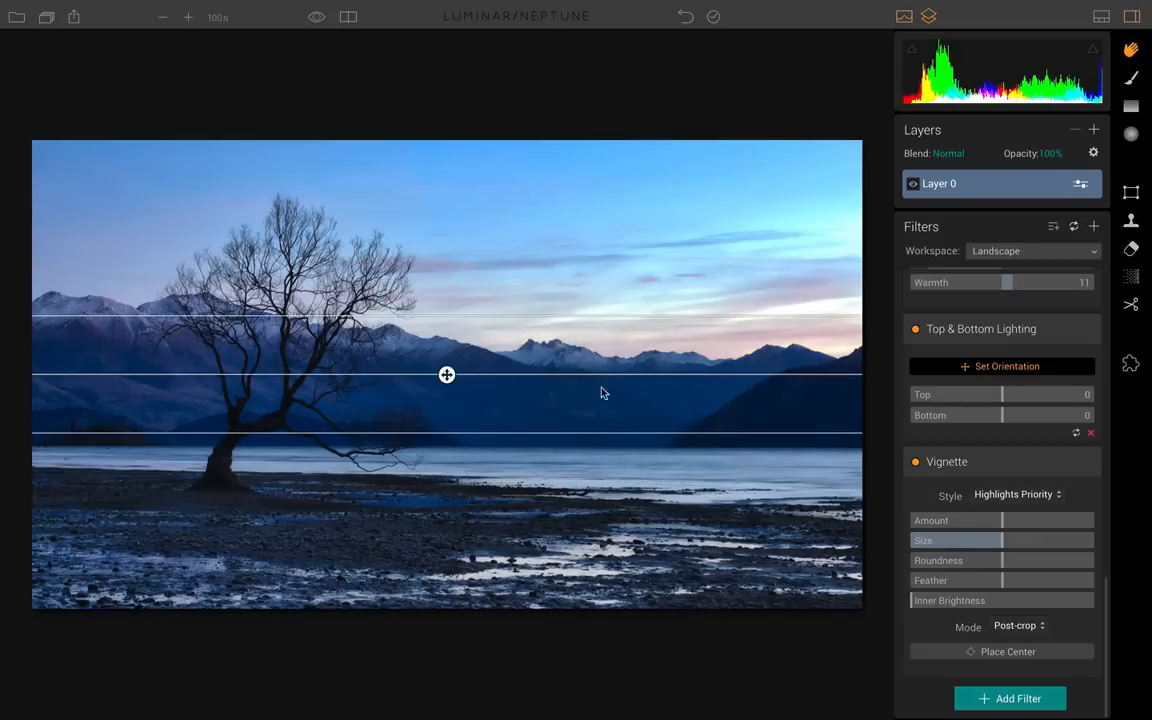
drag(447, 375, 422, 432)
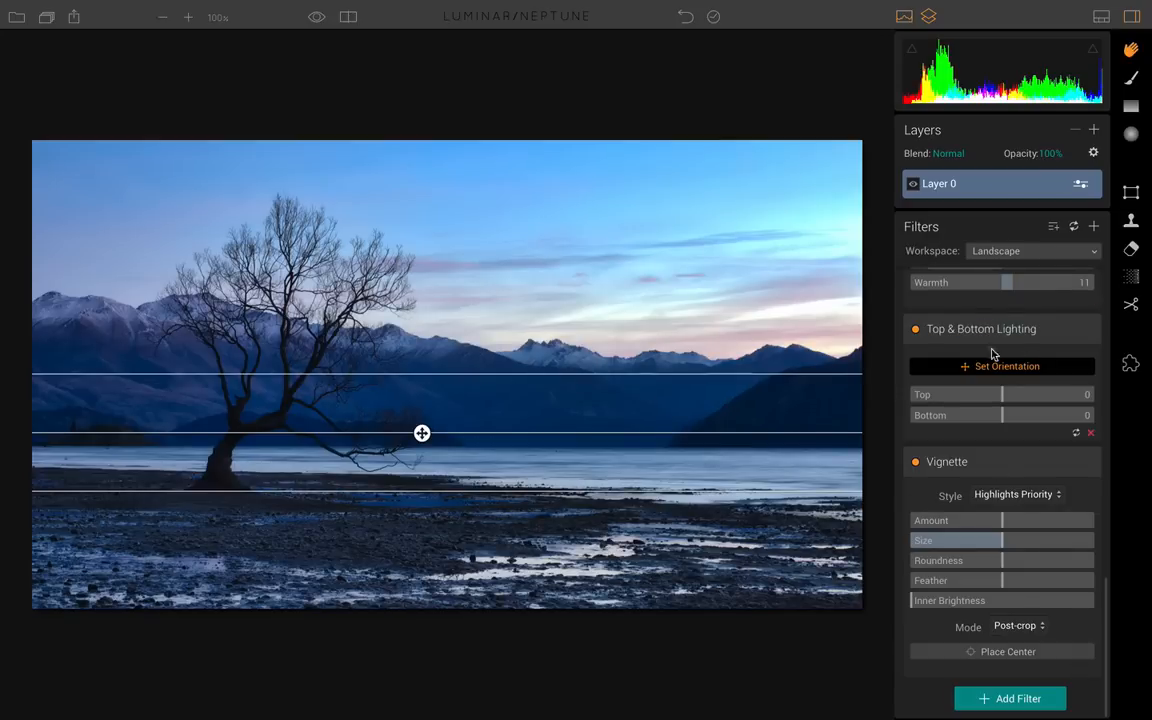
click(916, 330)
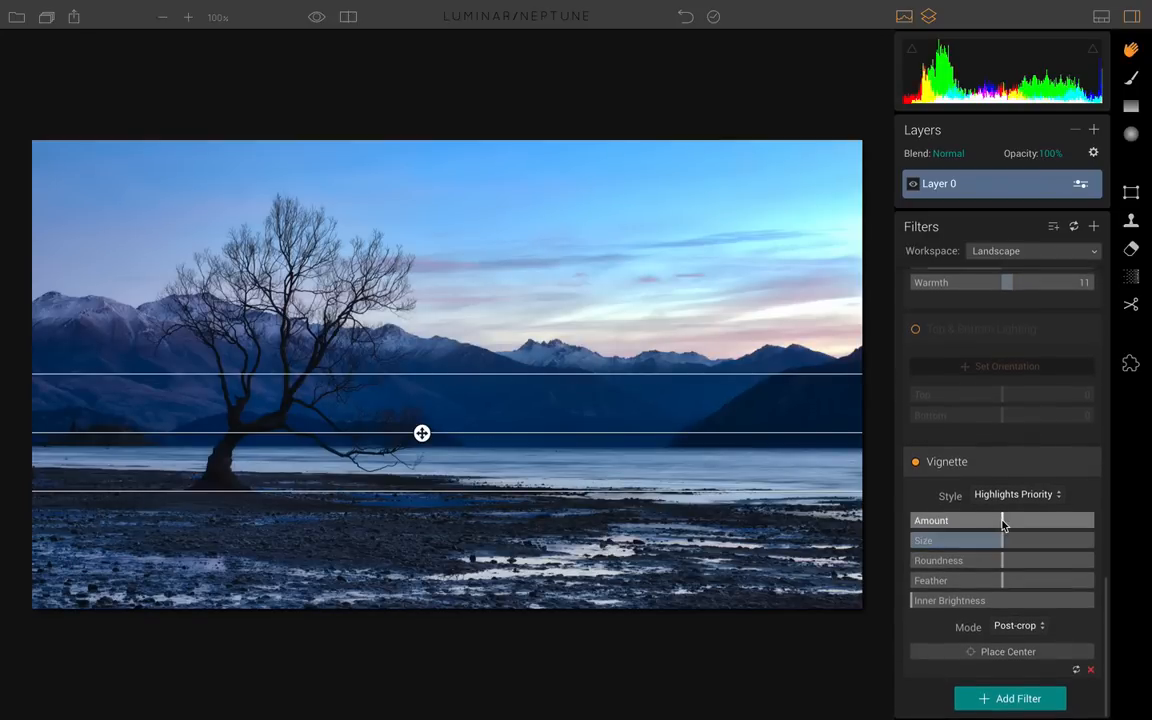
- Set the Vignette amount to -65 and place its center on the near shore, beyond the tree trunk toward mid-image
drag(1003, 522, 943, 524)
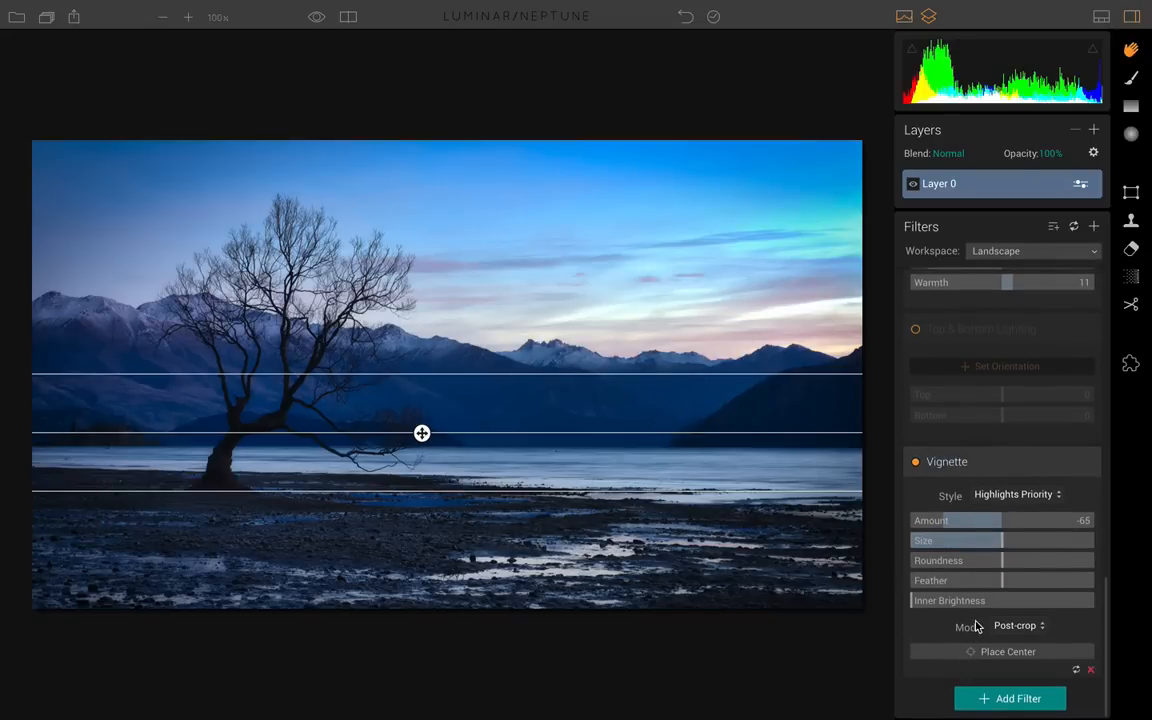
click(996, 656)
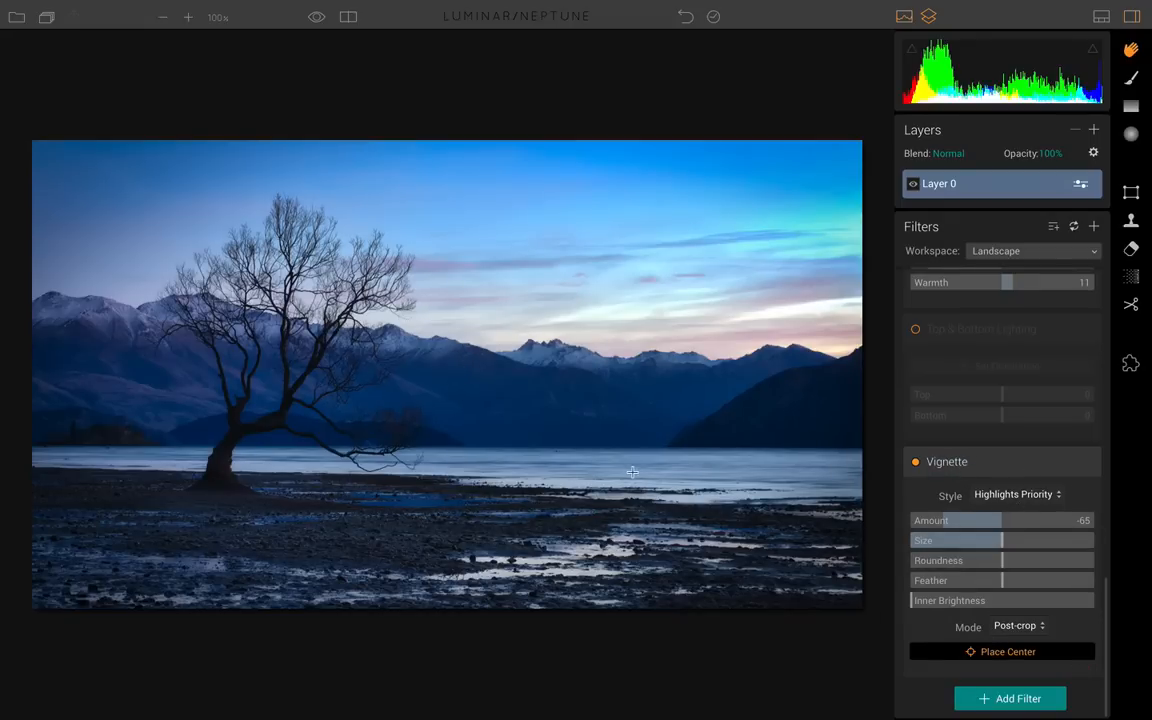
click(434, 495)
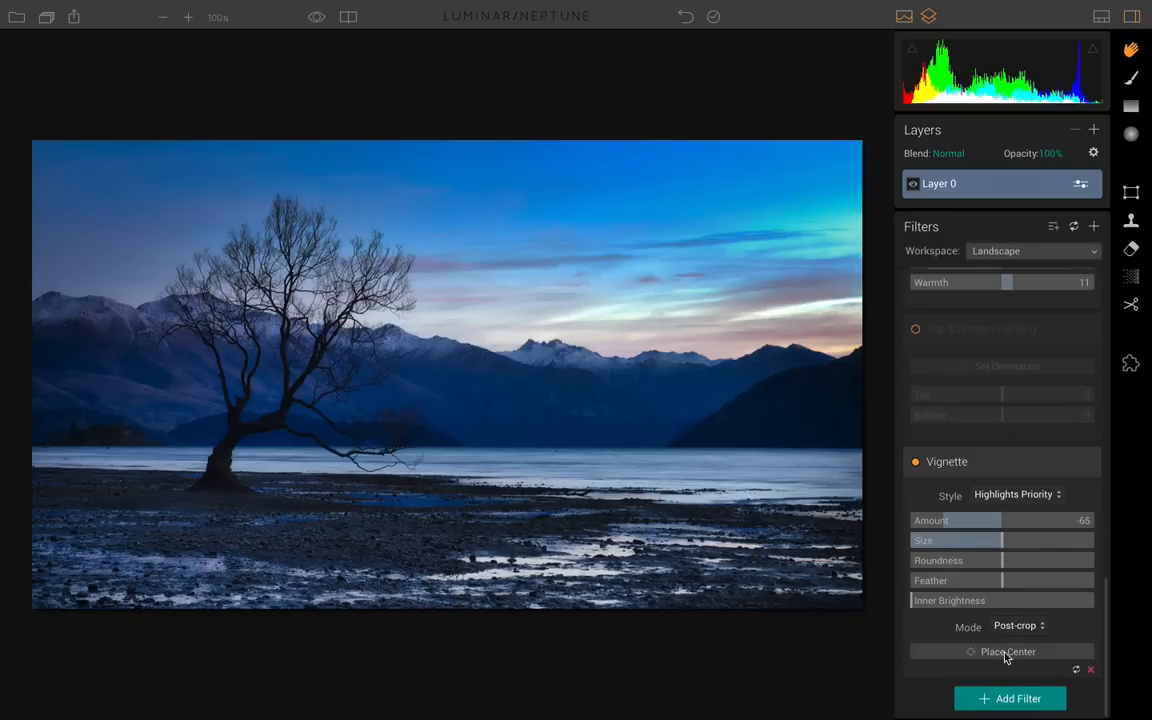
- Add the Bi-Color Toning filter and show its toning presets
click(1016, 701)
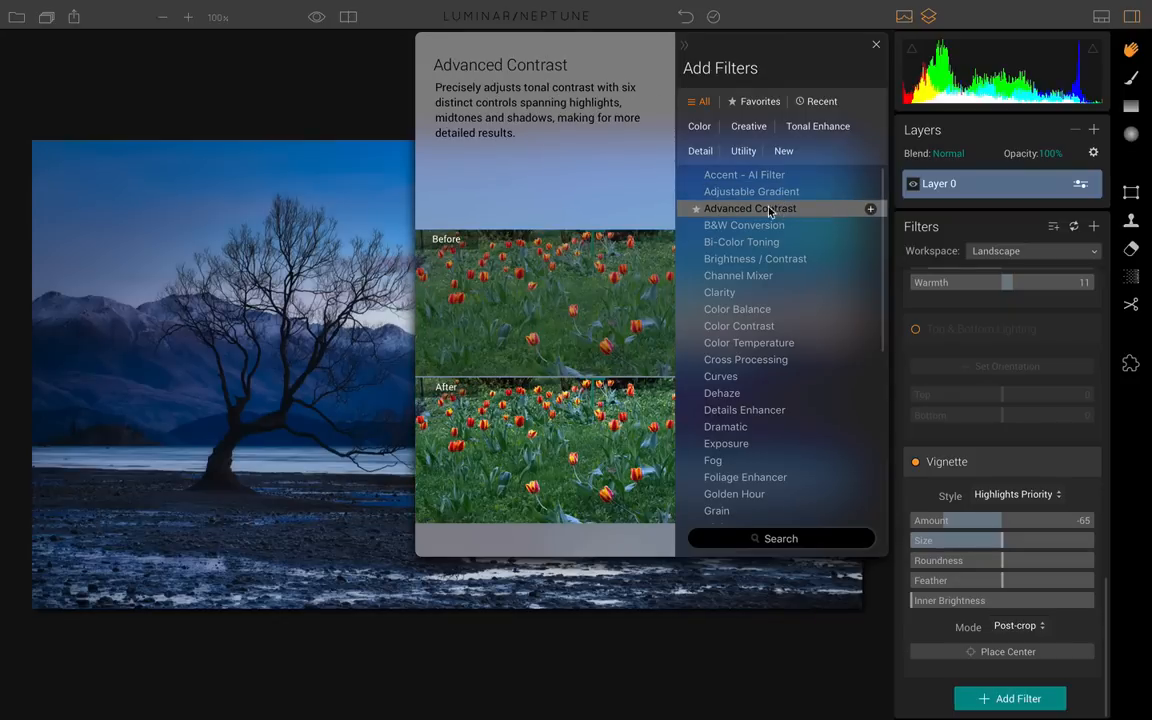
scroll(775, 212, down, 1)
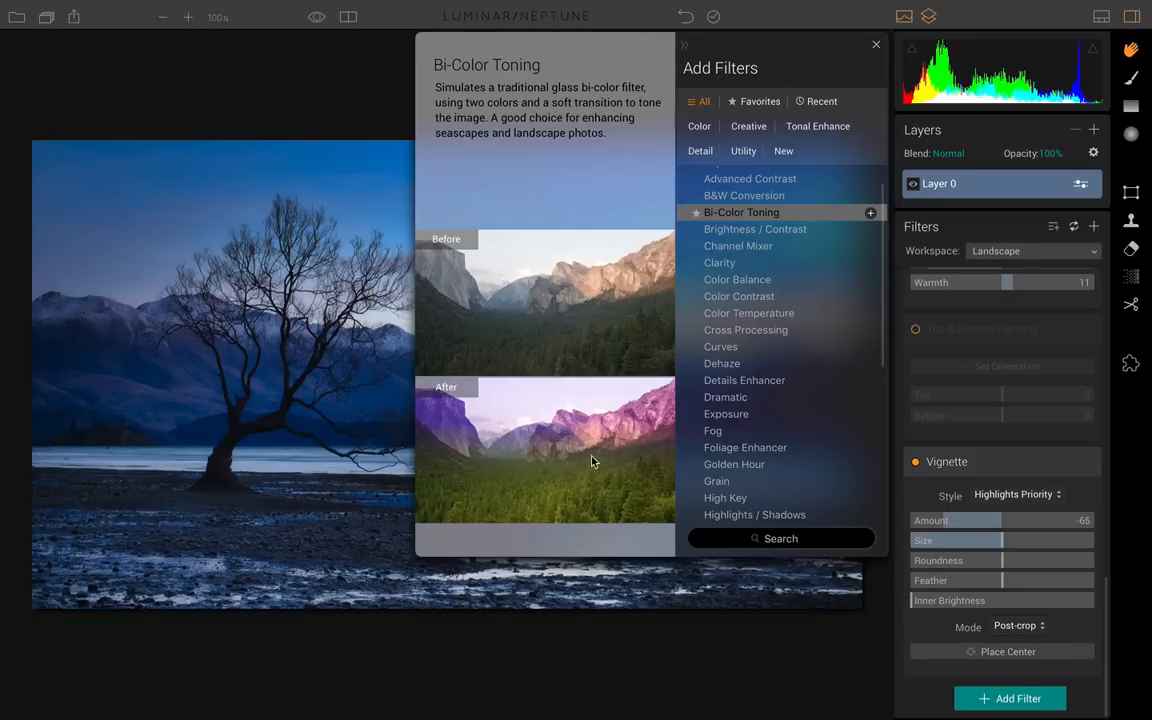
click(765, 213)
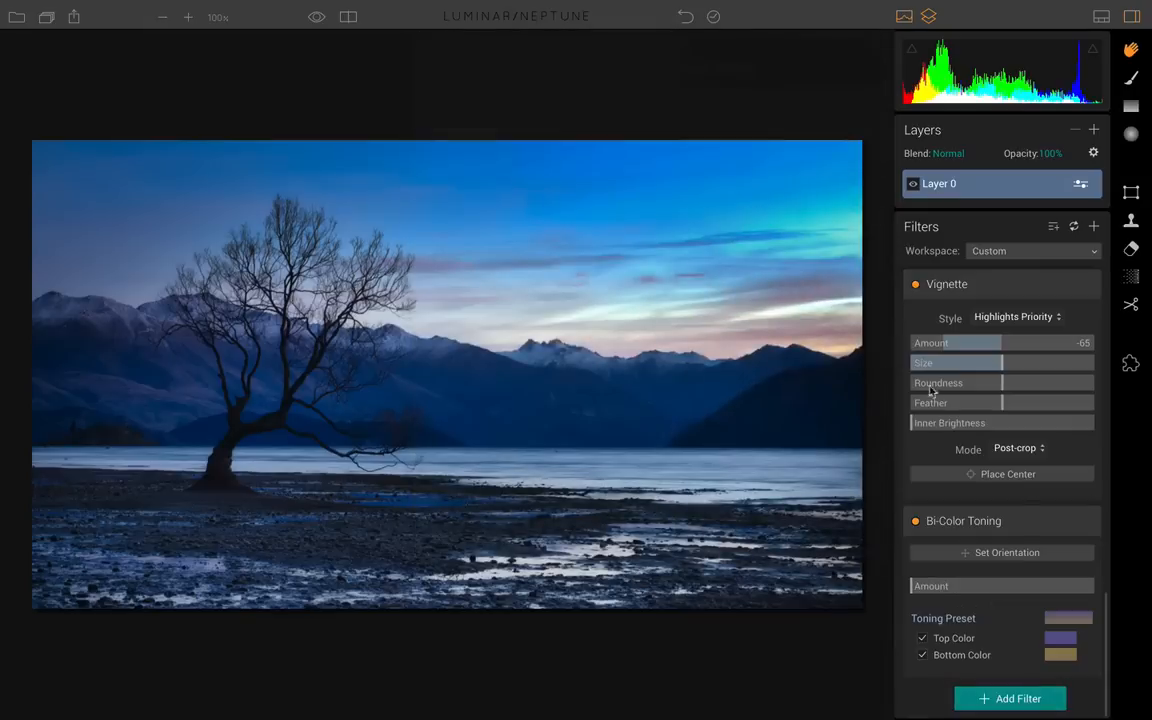
click(1064, 621)
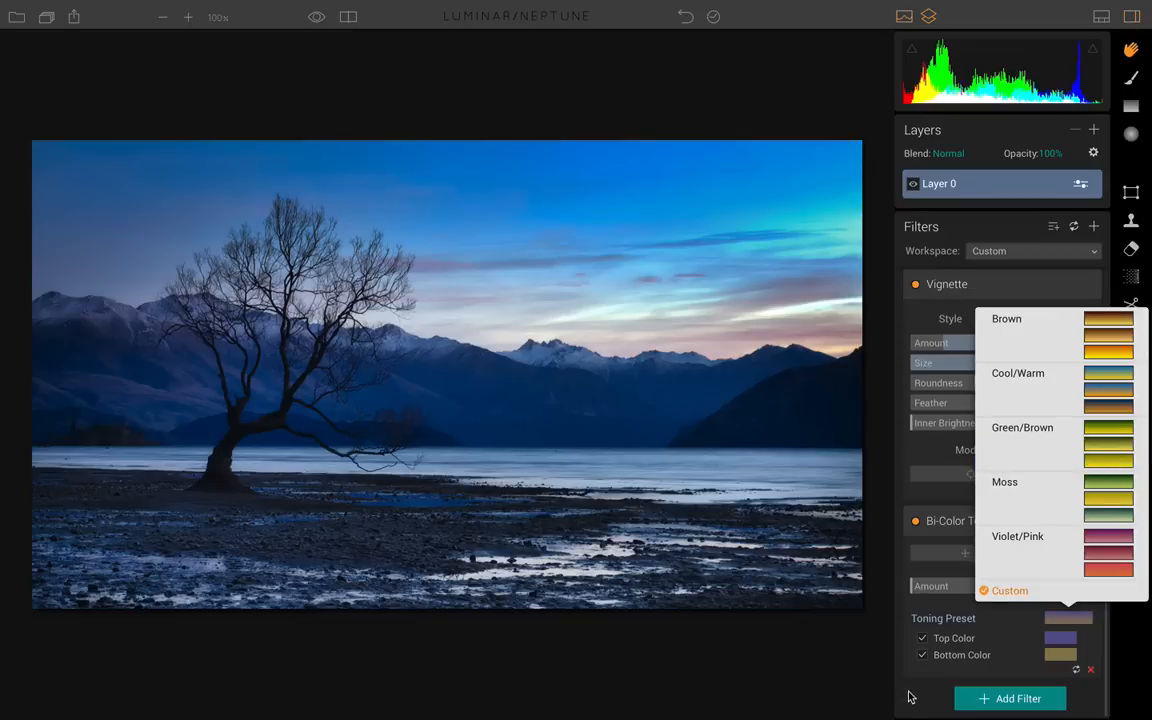
- Add a Curves filter, shape the RGB curve into an S with raised highlights and lowered shadows, and switch the filter off
click(998, 697)
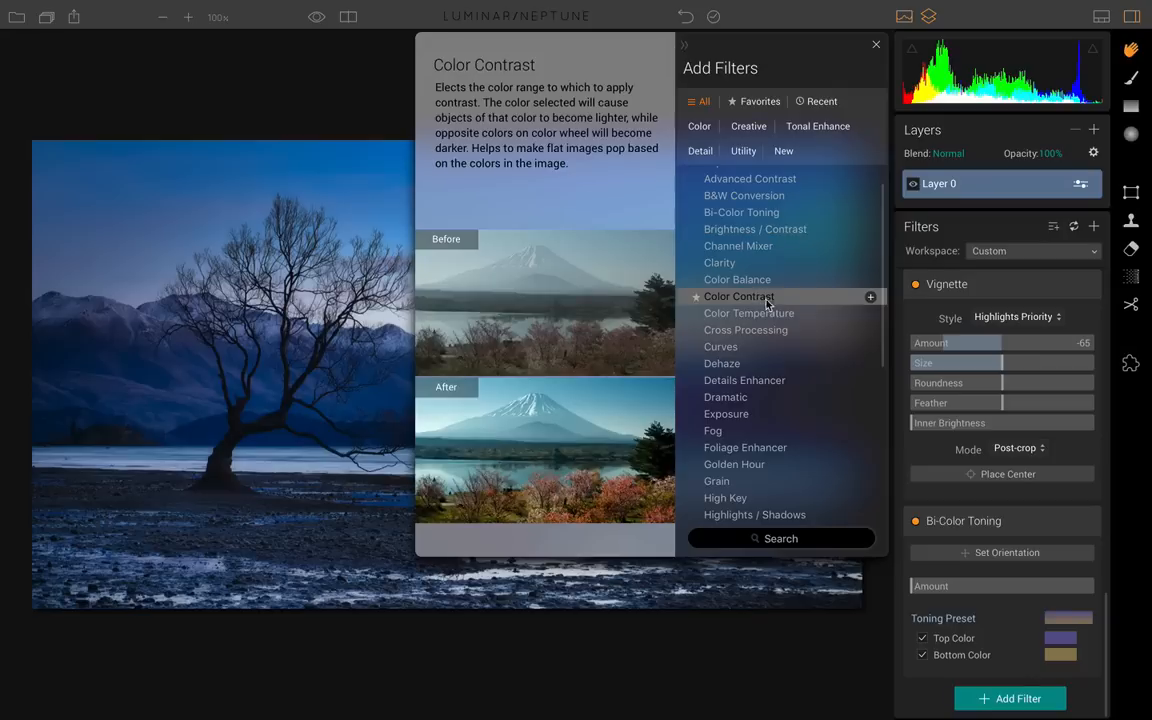
scroll(780, 314, down, 2)
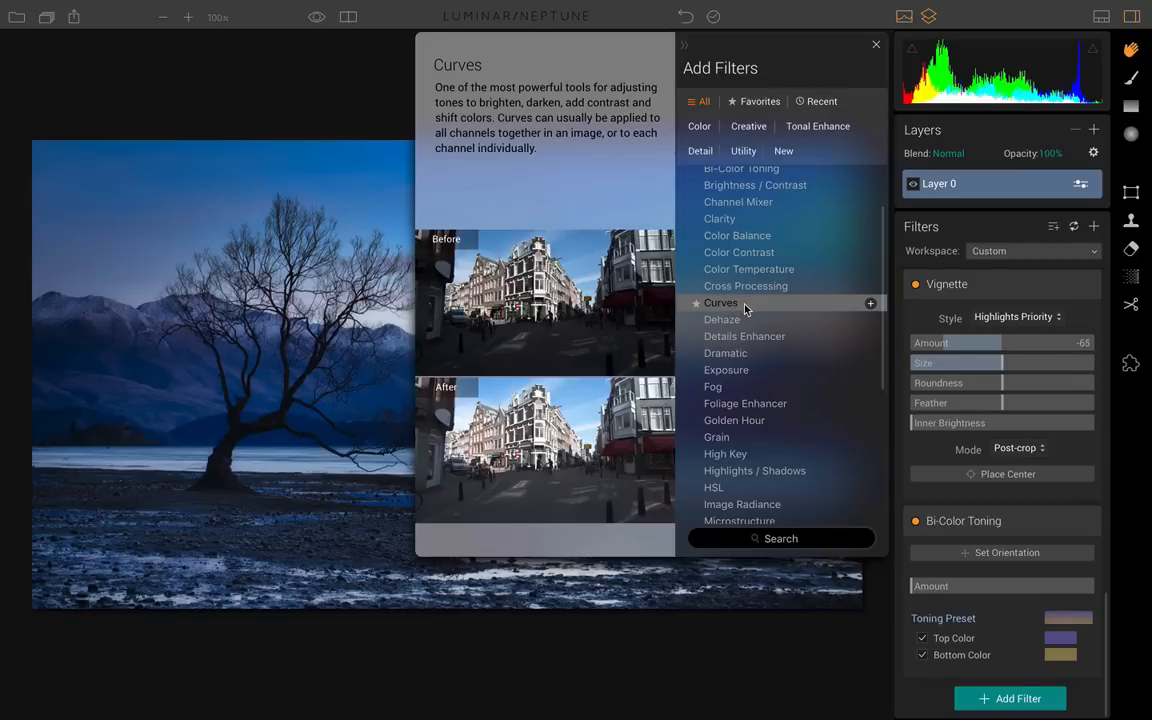
click(745, 310)
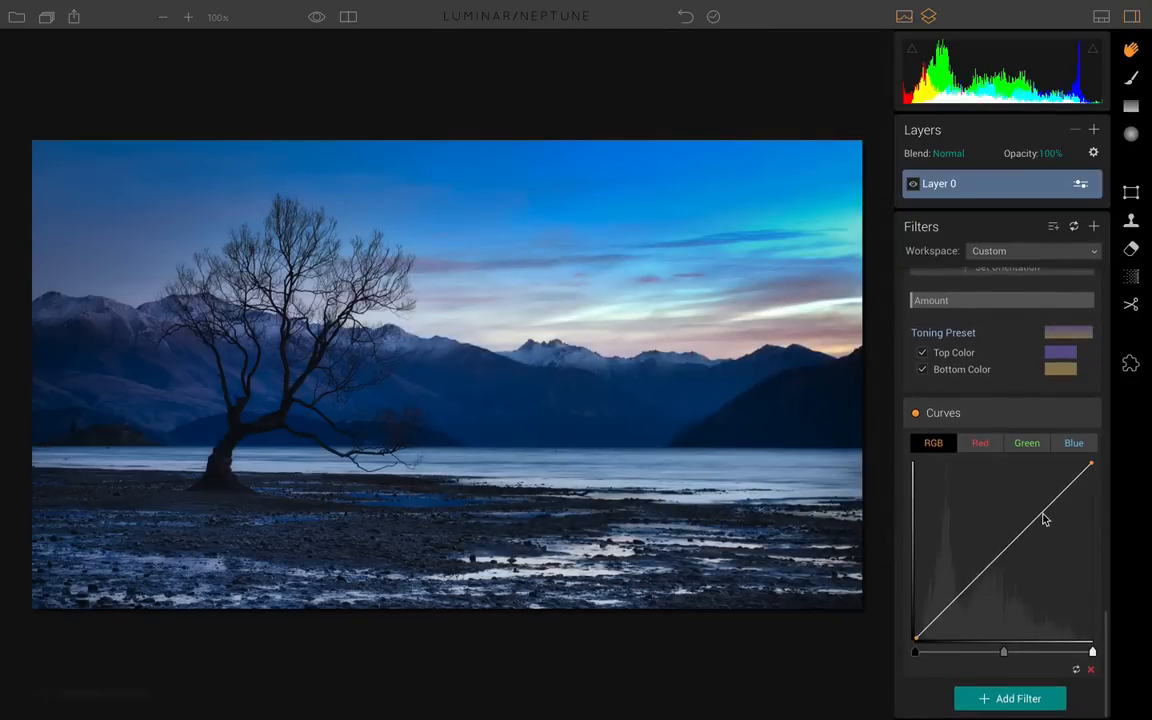
drag(1041, 517, 1031, 493)
mouse_move(955, 590)
mouse_down()
mouse_move(972, 617)
mouse_move(963, 606)
mouse_up()
click(917, 413)
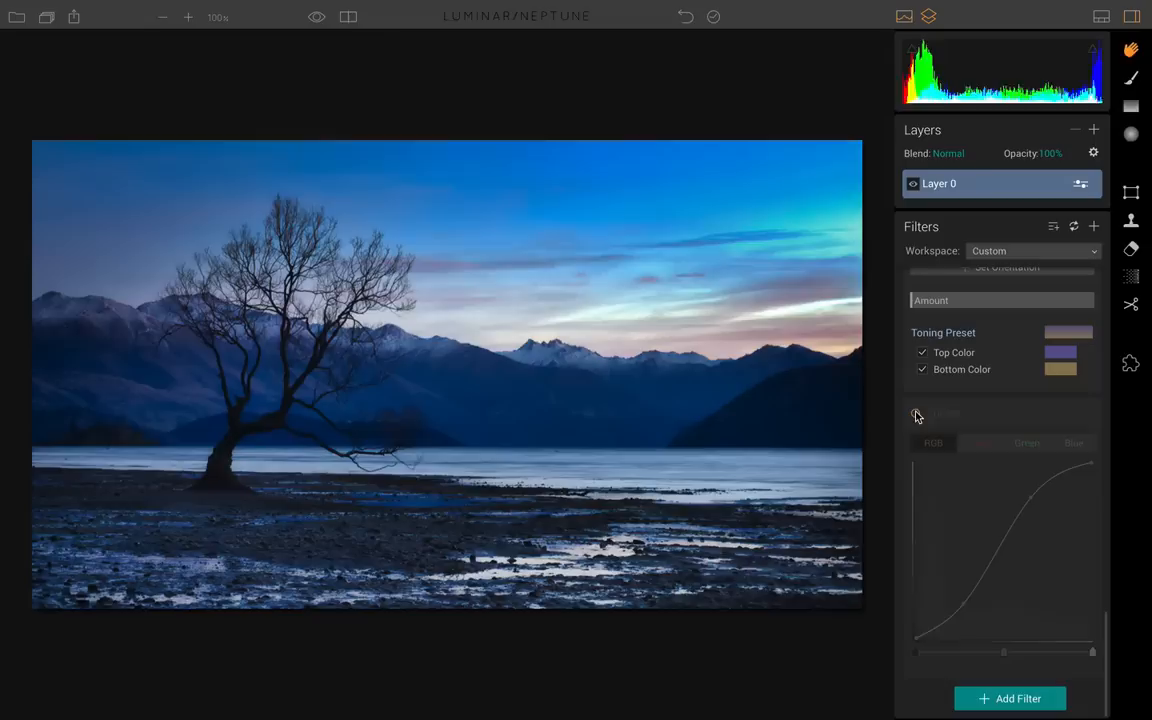
- Add the Dramatic filter, leave its amount at 0, and switch the filter off
click(990, 697)
scroll(752, 325, down, 1)
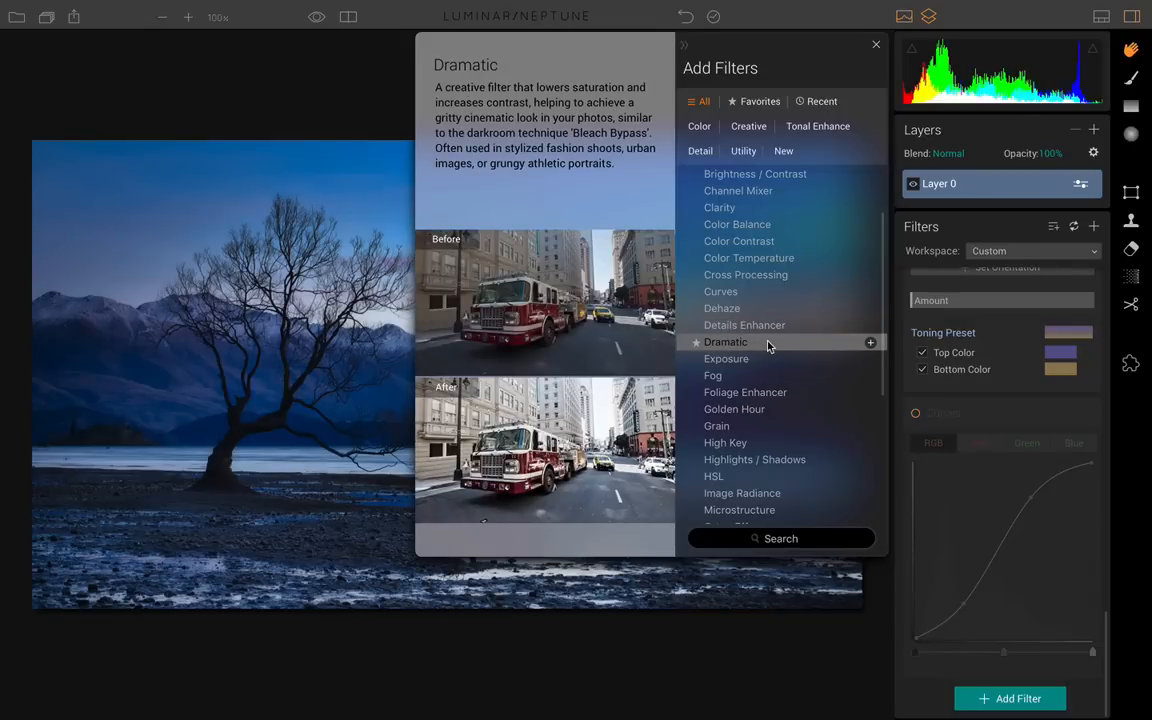
click(767, 343)
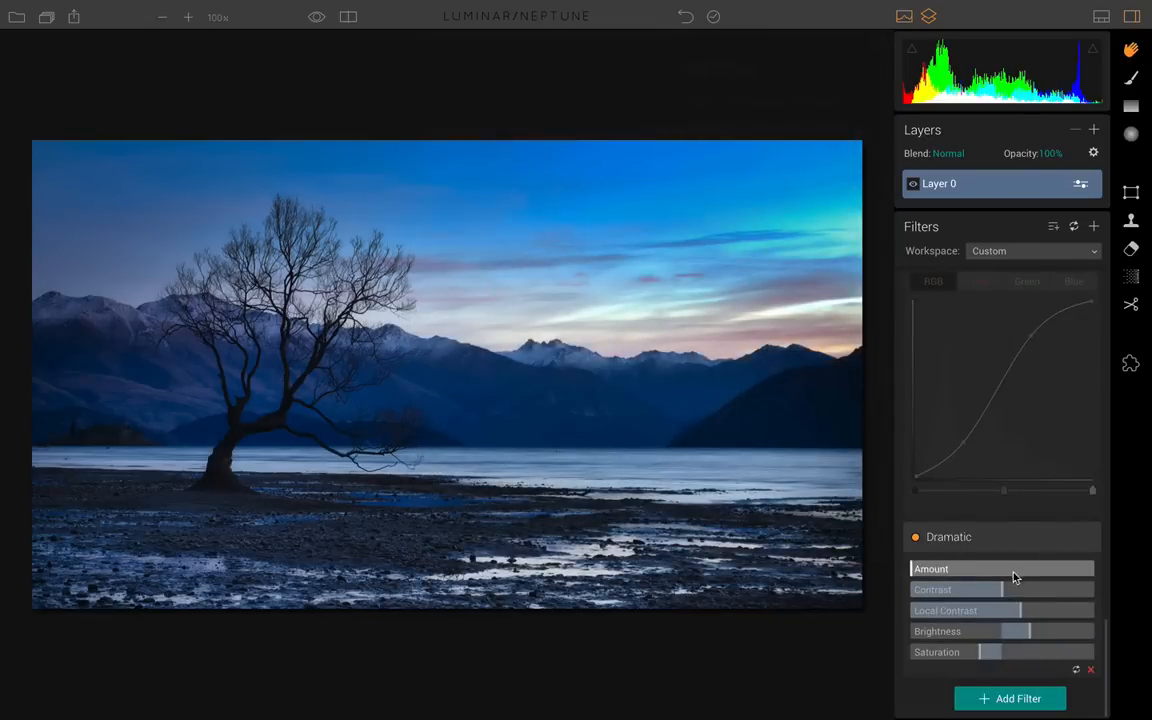
mouse_move(911, 572)
mouse_down()
mouse_move(1079, 595)
mouse_move(912, 574)
mouse_move(1021, 572)
mouse_move(905, 568)
mouse_up()
click(915, 537)
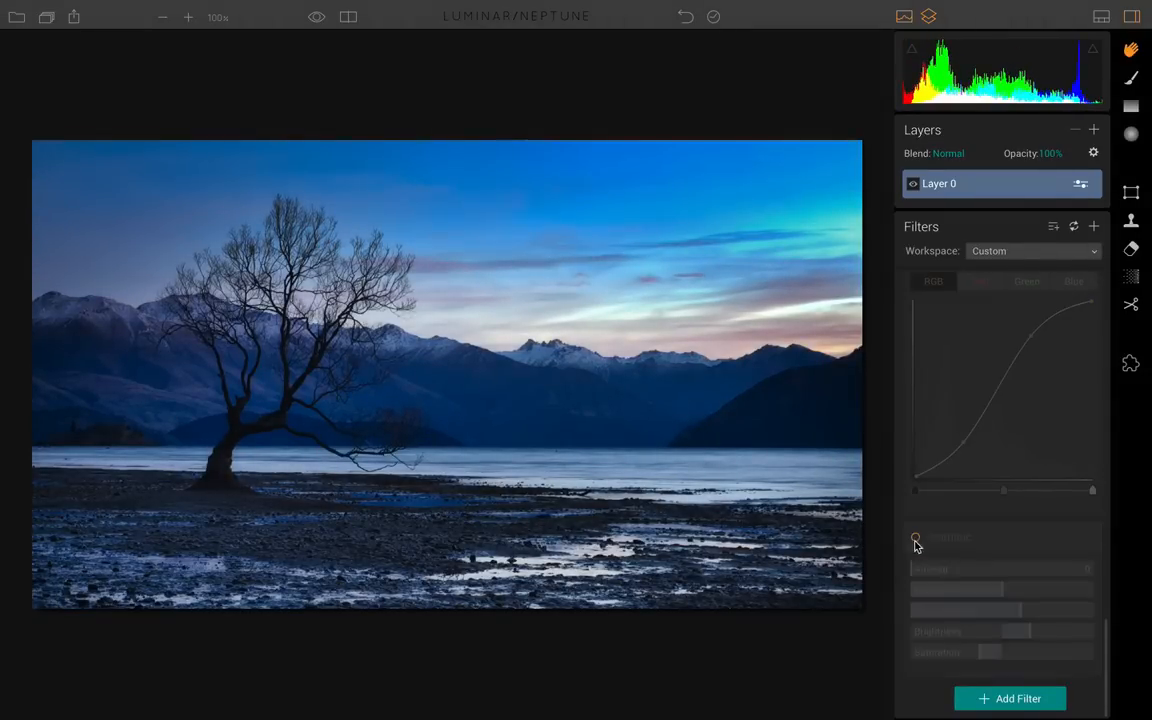
- Add the HSL filter and set the Red saturation to -6
click(1014, 698)
scroll(796, 341, down, 1)
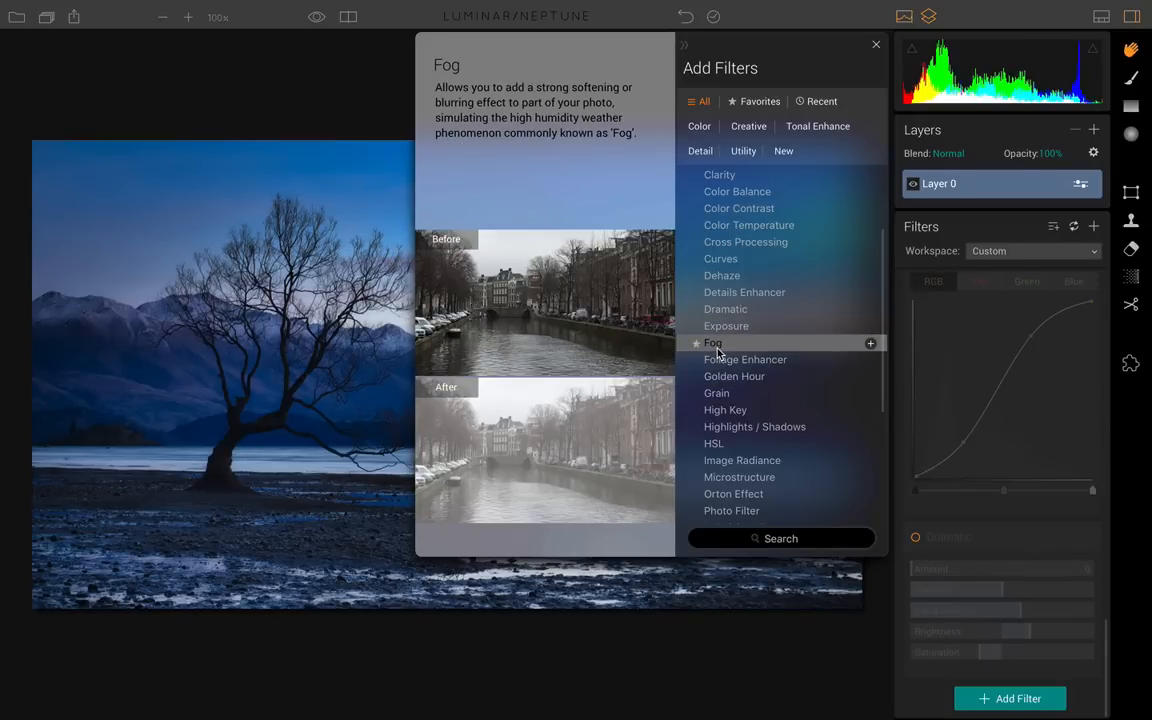
scroll(720, 345, down, 5)
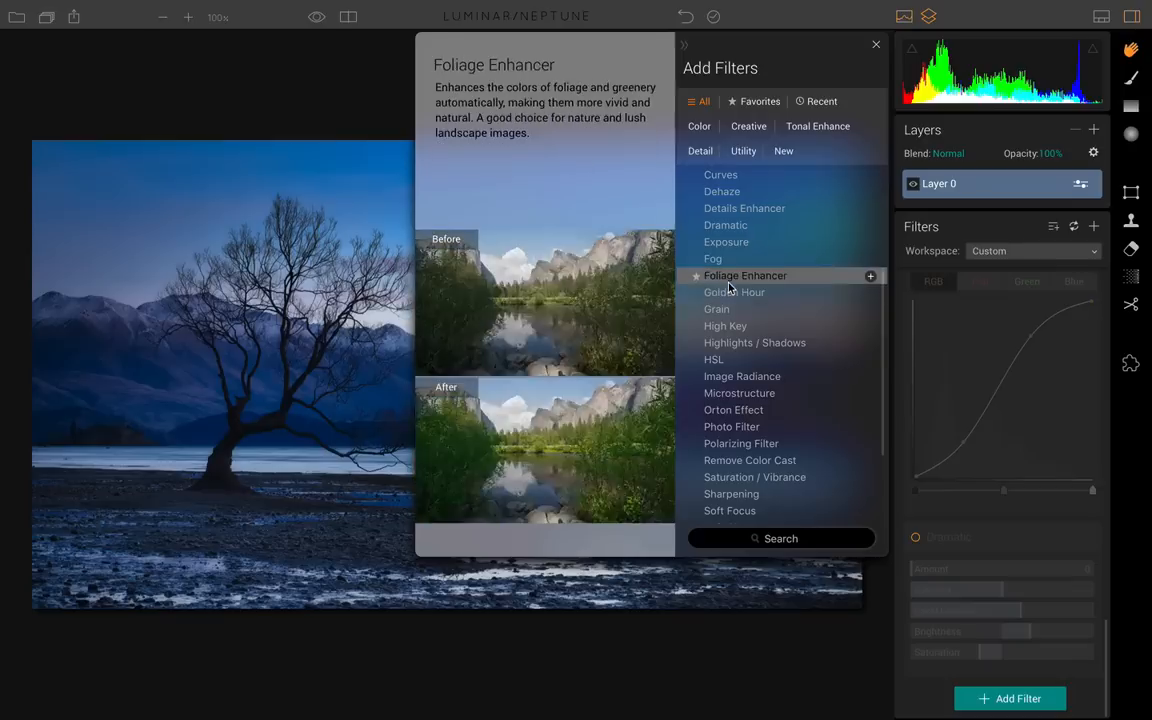
click(730, 359)
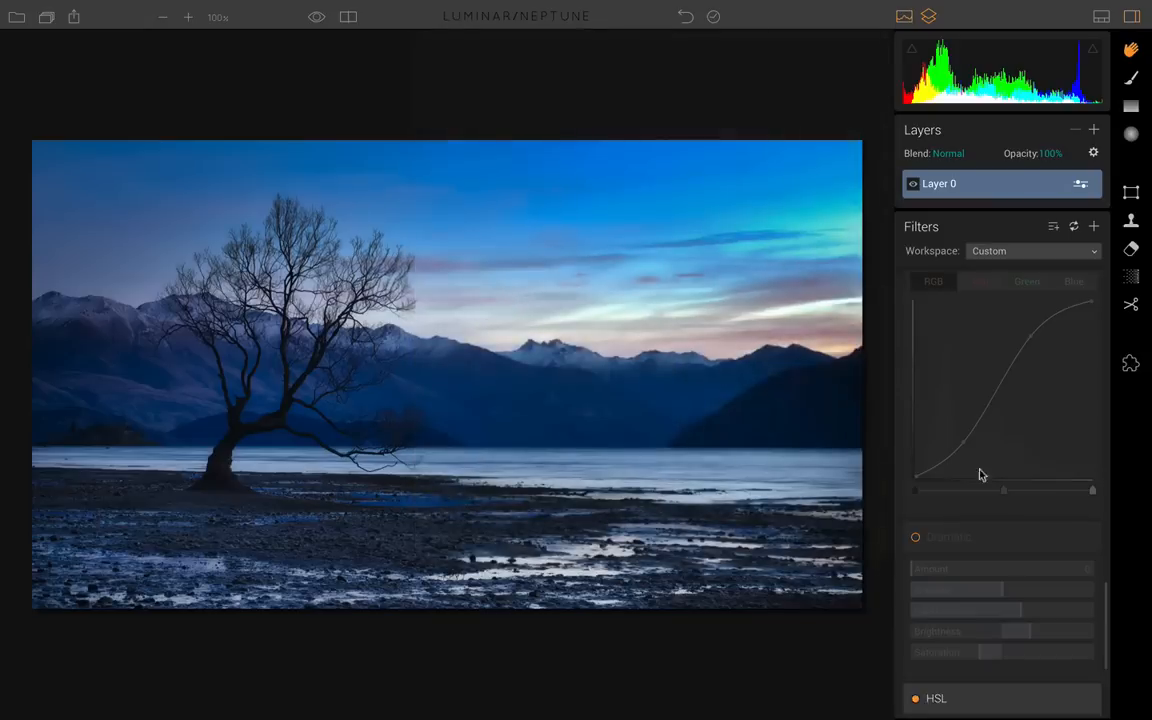
mouse_move(1003, 512)
mouse_down()
mouse_move(971, 512)
mouse_move(997, 512)
mouse_up()
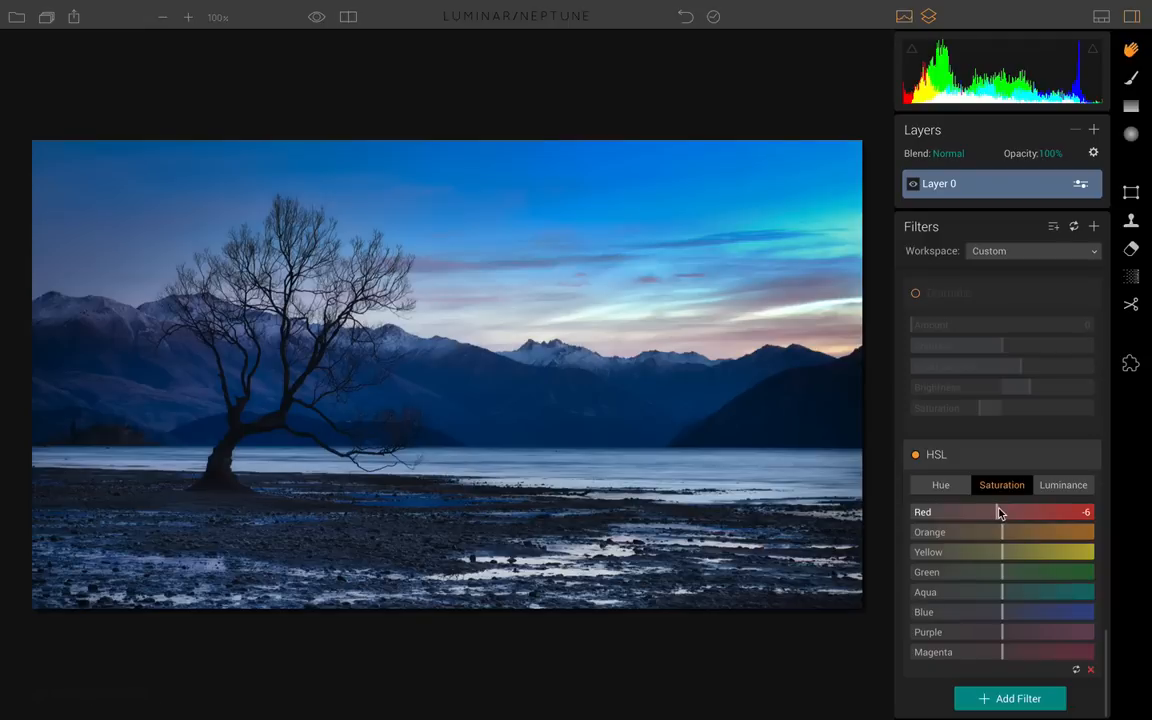
- Look through the remaining available filters, including the Favorites, Recent and Tonal Enhance categories, and close the filter catalogue
click(965, 700)
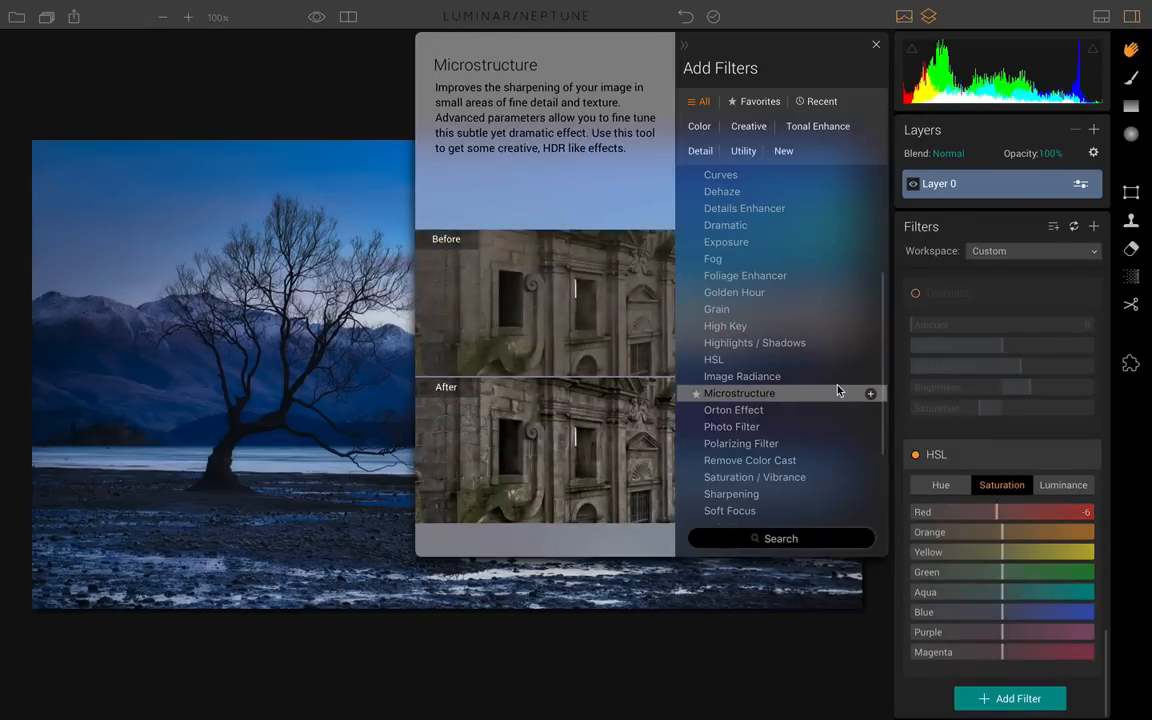
scroll(838, 391, down, 1)
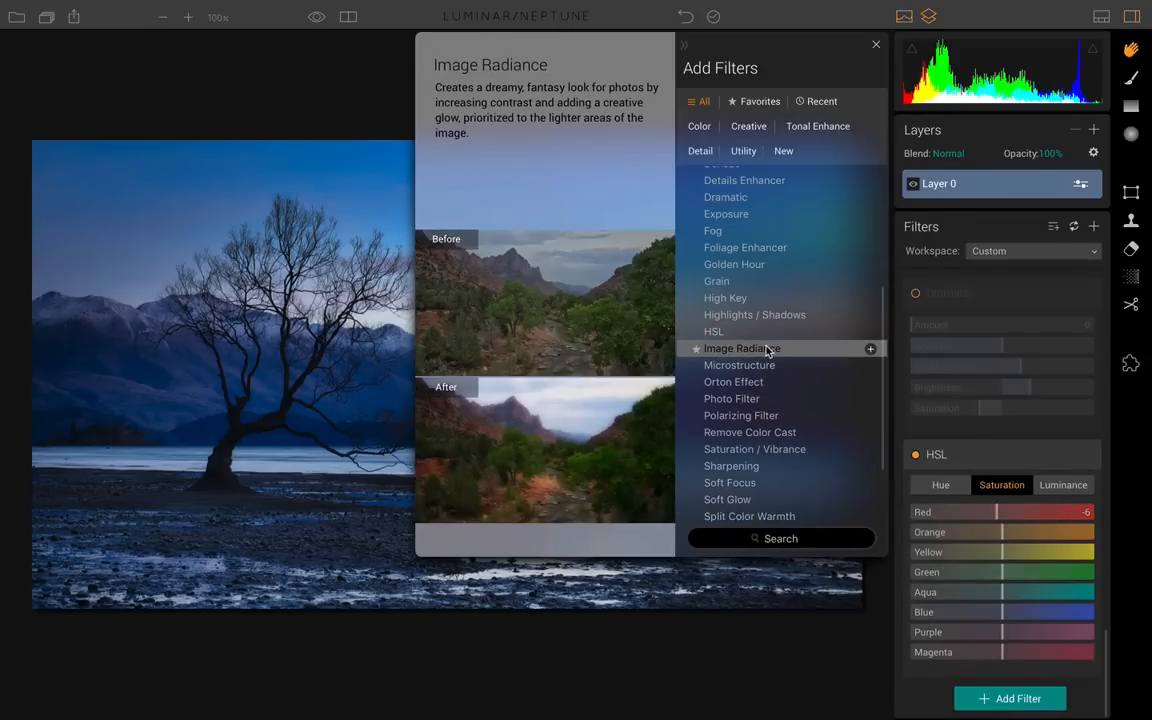
scroll(744, 350, down, 3)
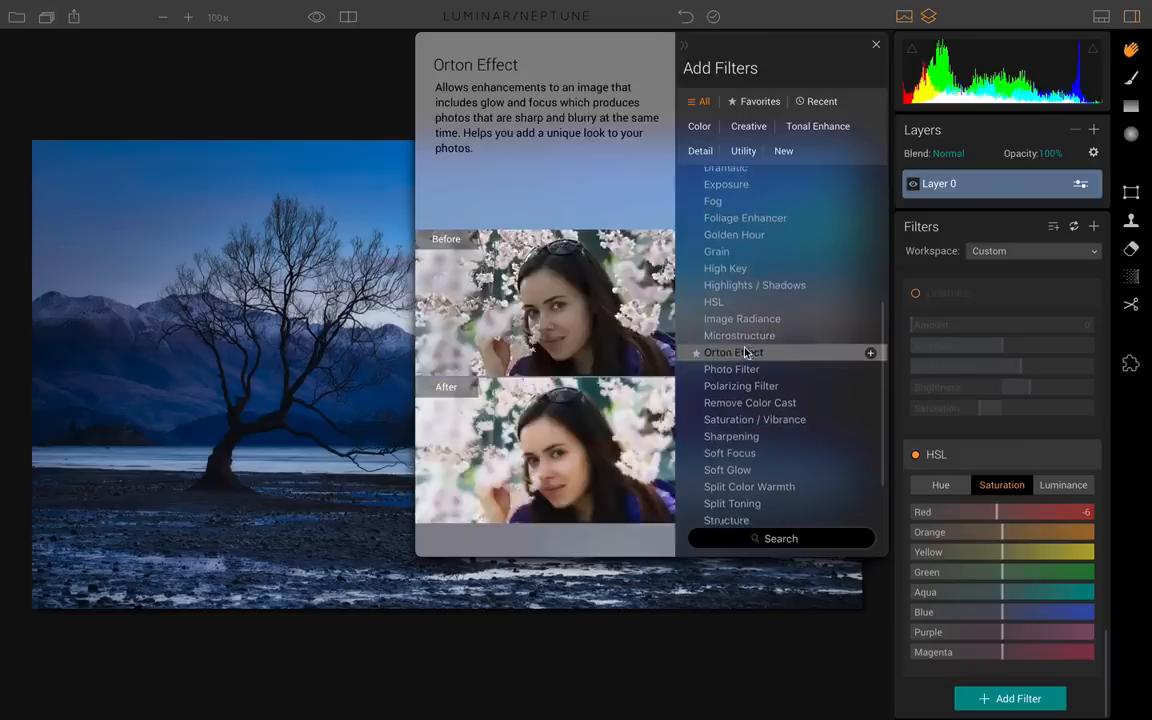
scroll(744, 350, down, 1)
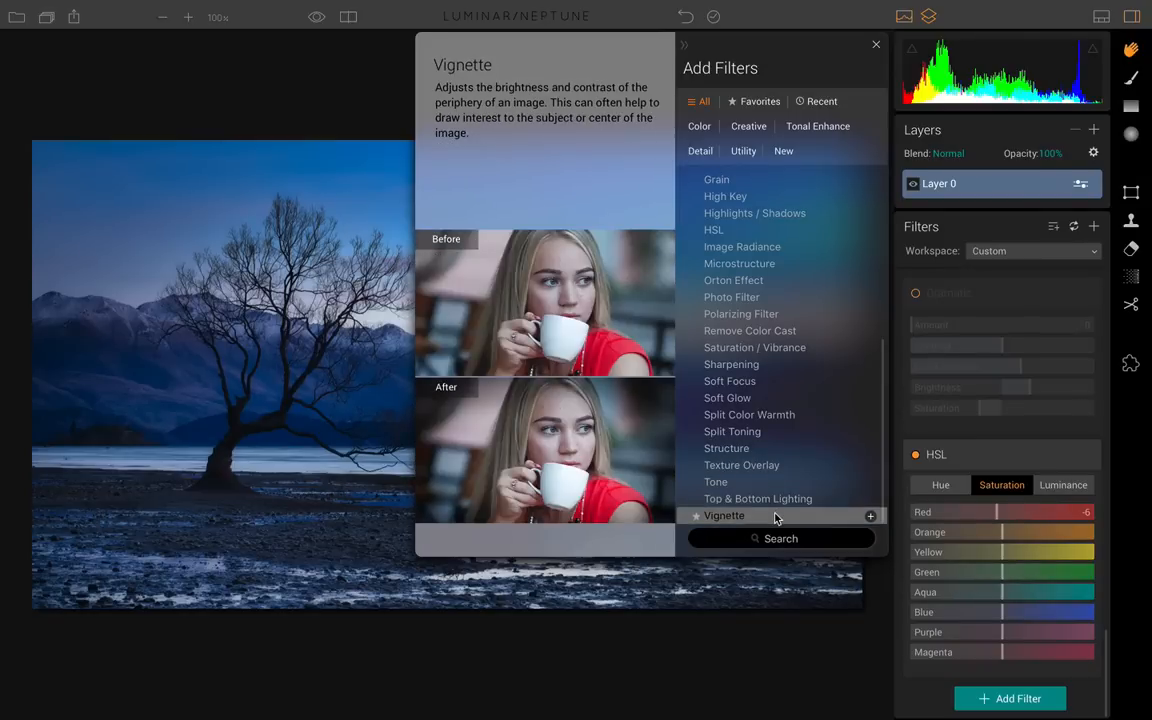
click(748, 101)
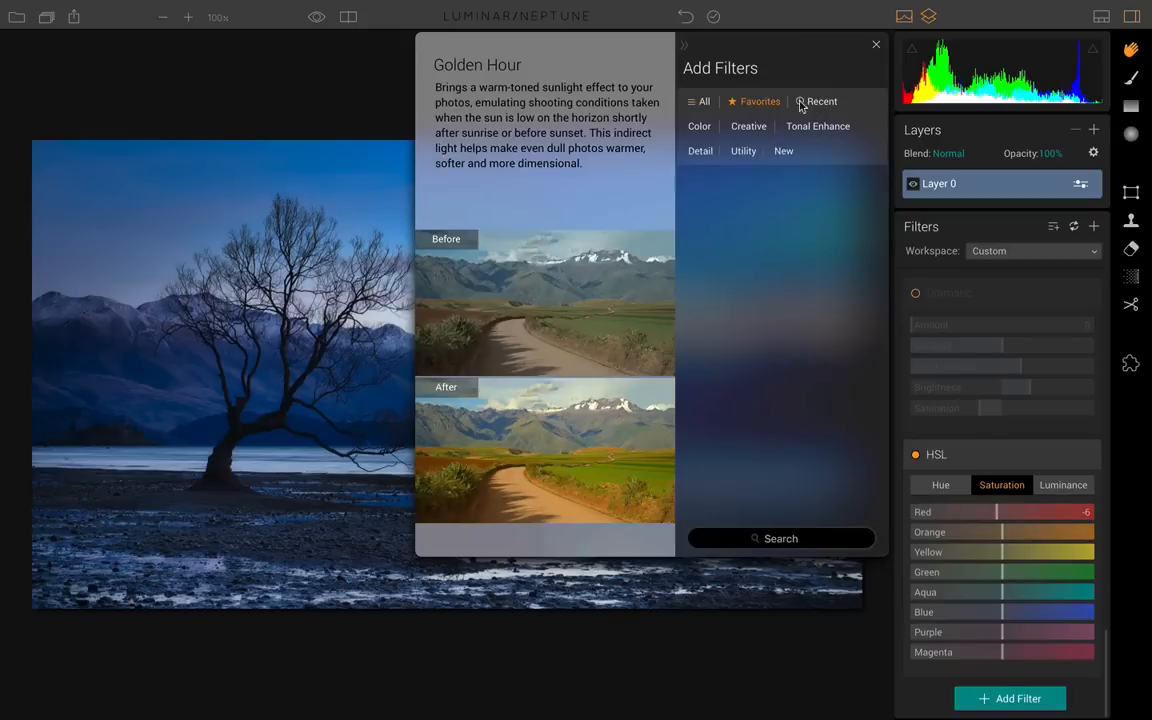
click(816, 101)
click(818, 126)
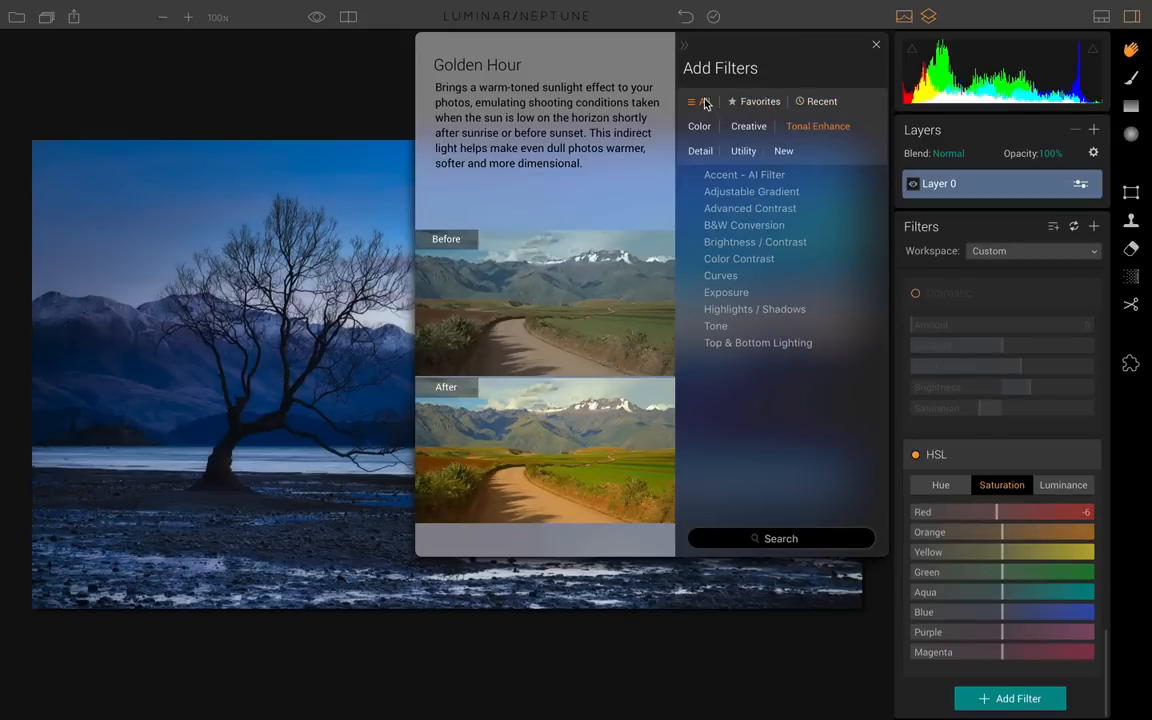
click(705, 101)
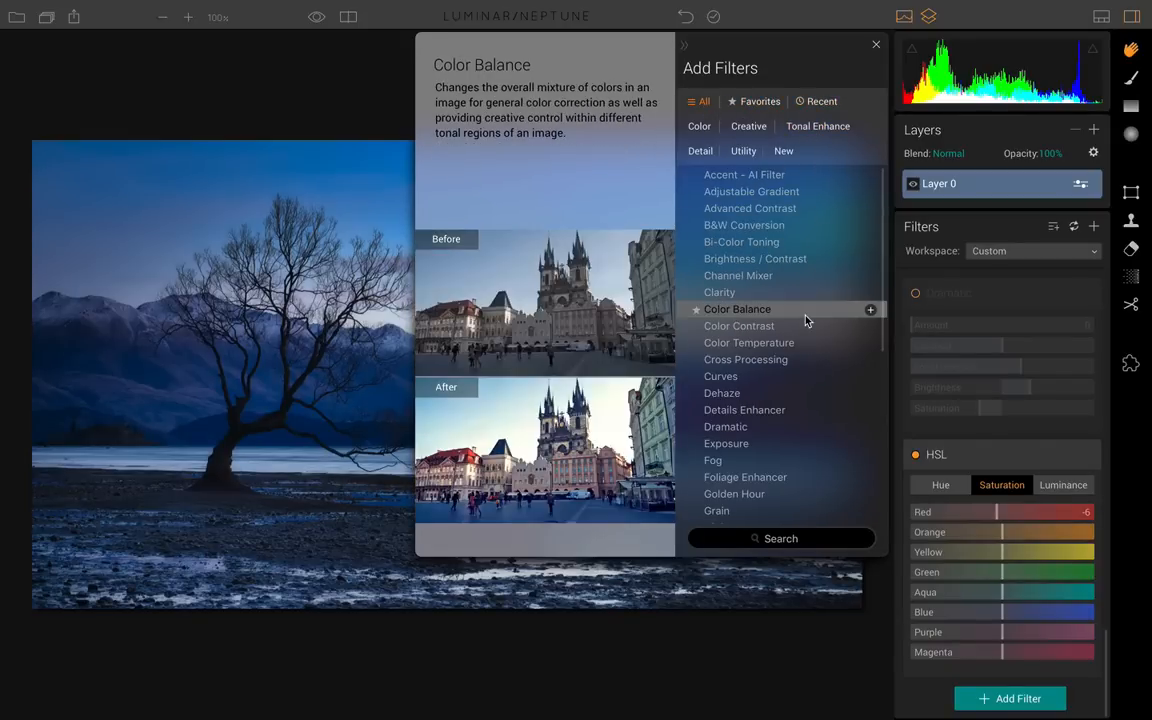
scroll(785, 441, down, 5)
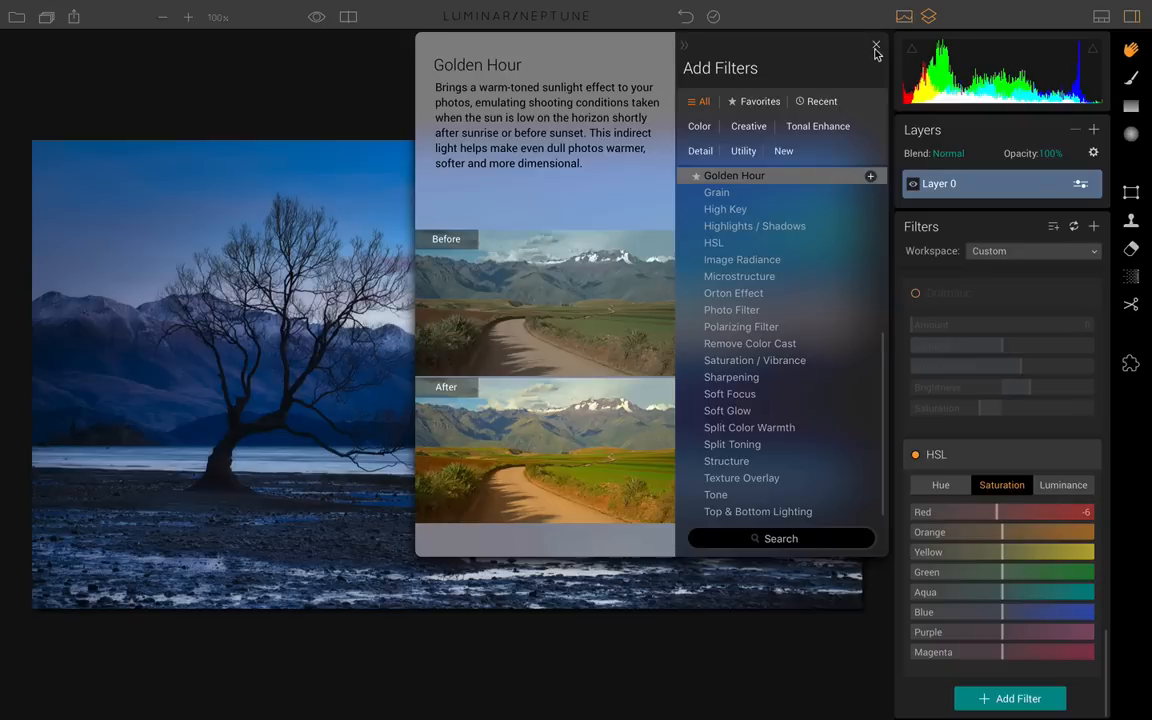
click(876, 45)
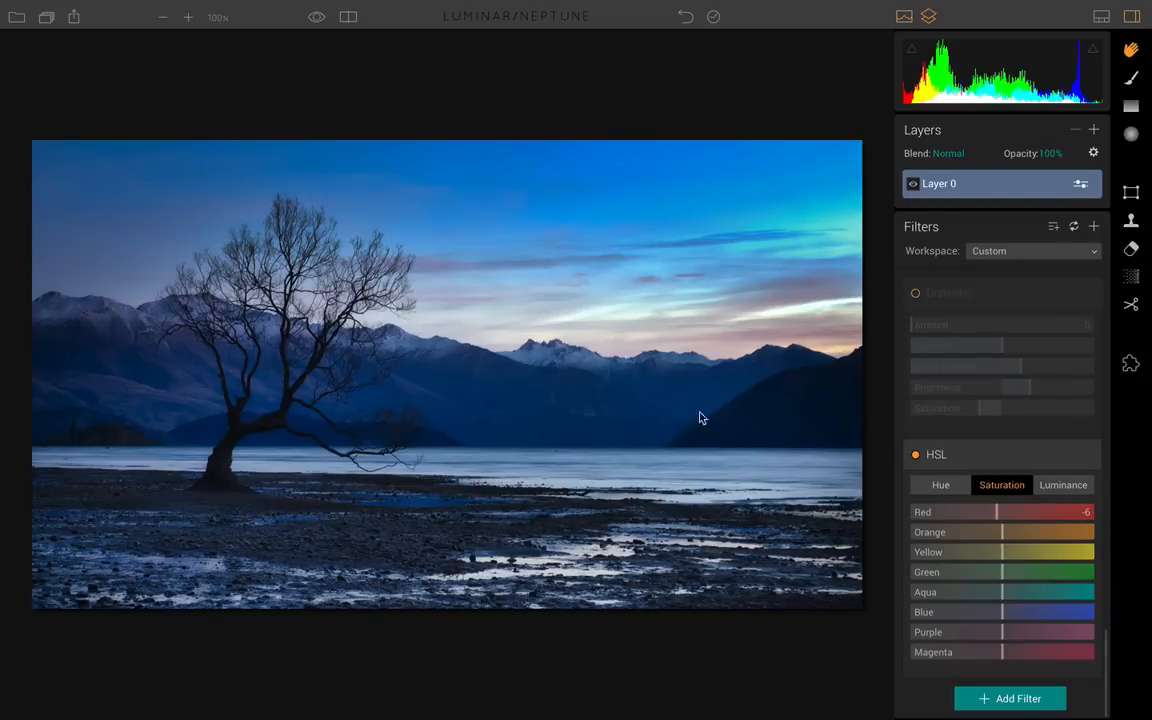
- Review the filters applied to the base layer and set the Tone filter's Exposure to 0.40
scroll(1021, 400, up, 10)
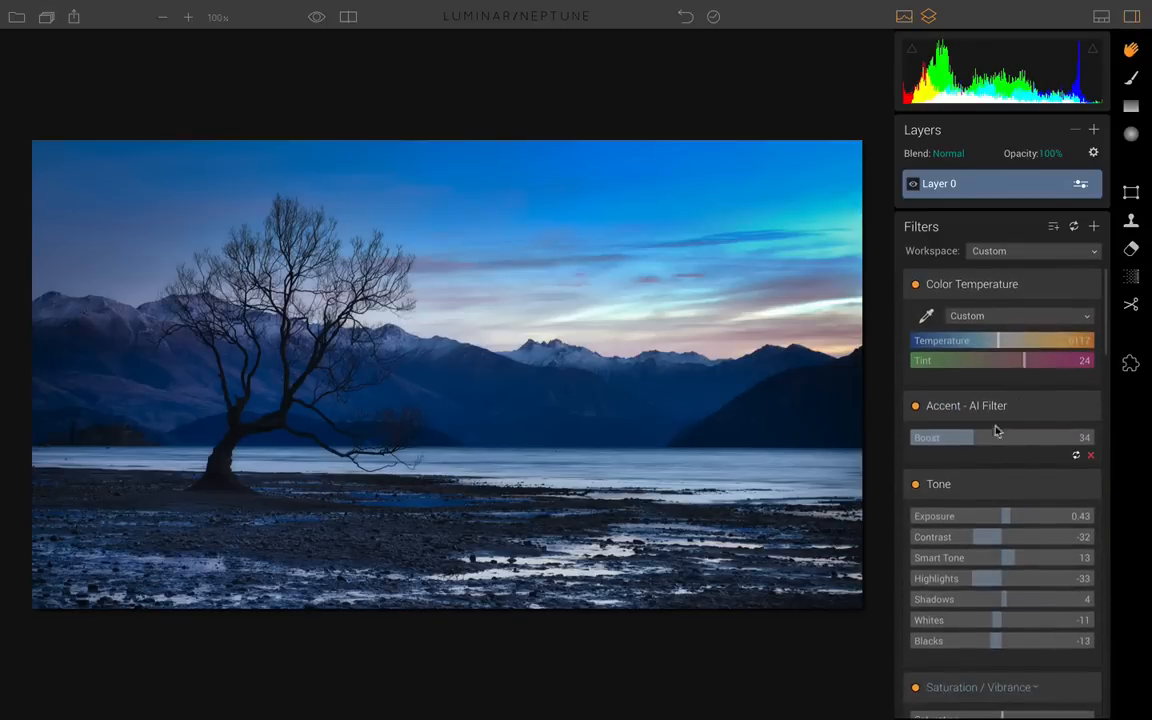
scroll(1028, 458, down, 4)
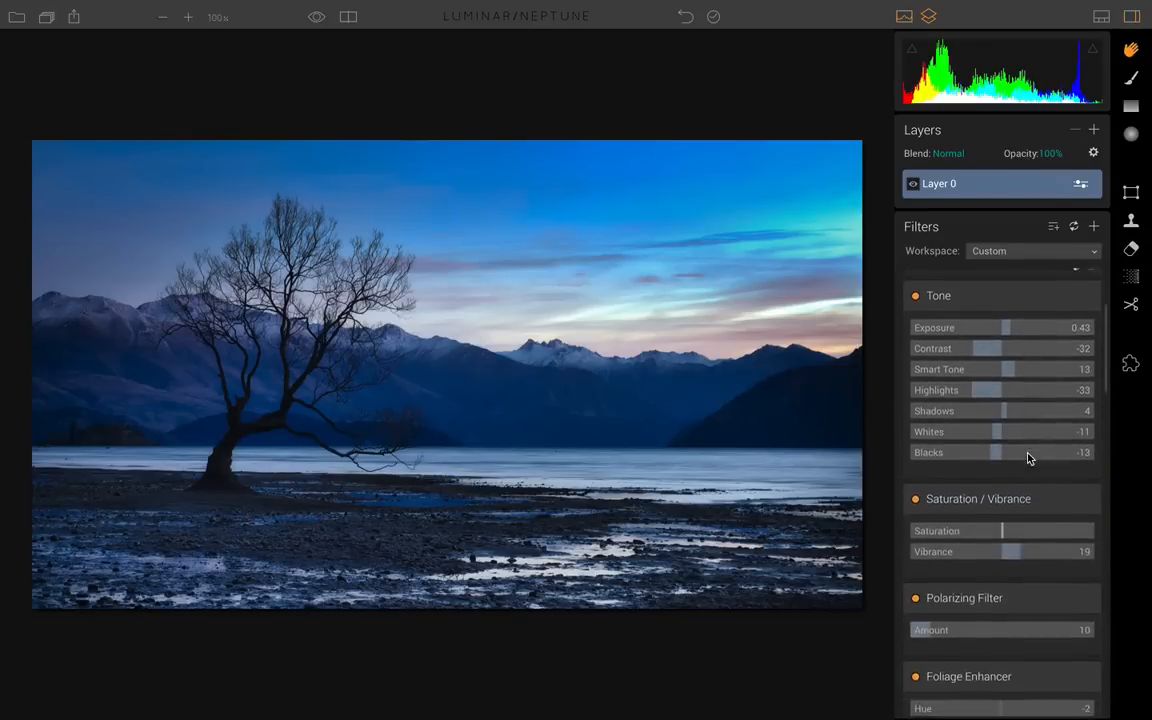
scroll(1028, 458, up, 5)
scroll(1028, 458, down, 1)
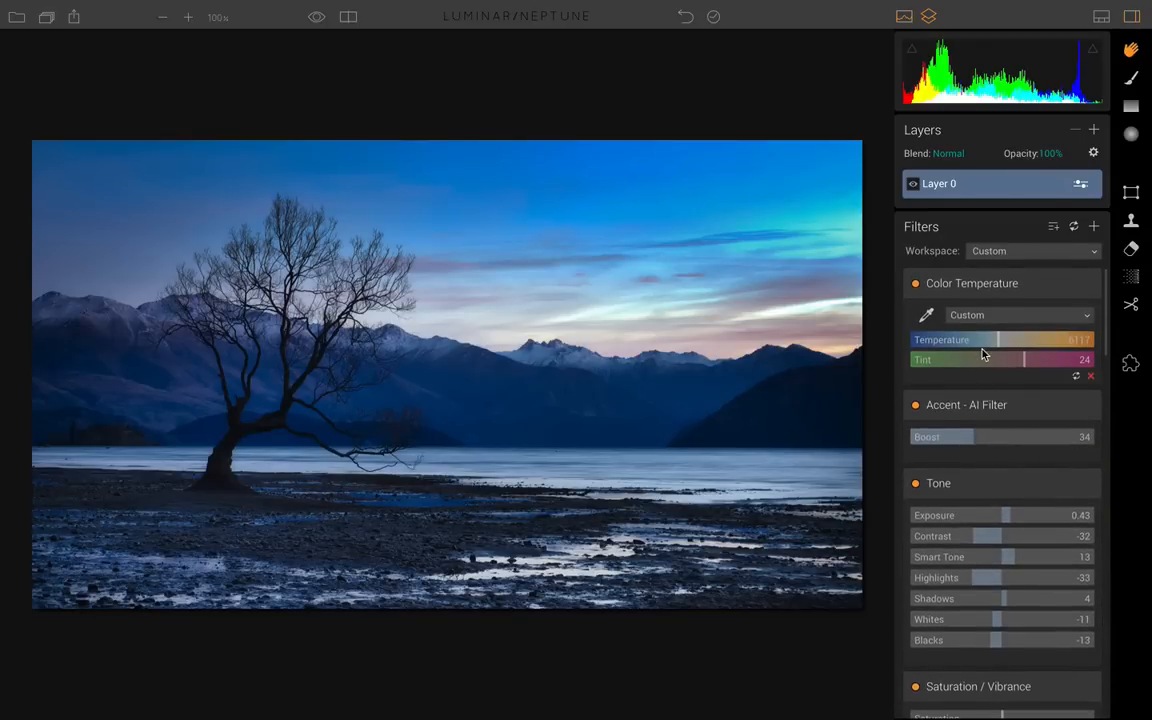
scroll(983, 354, down, 8)
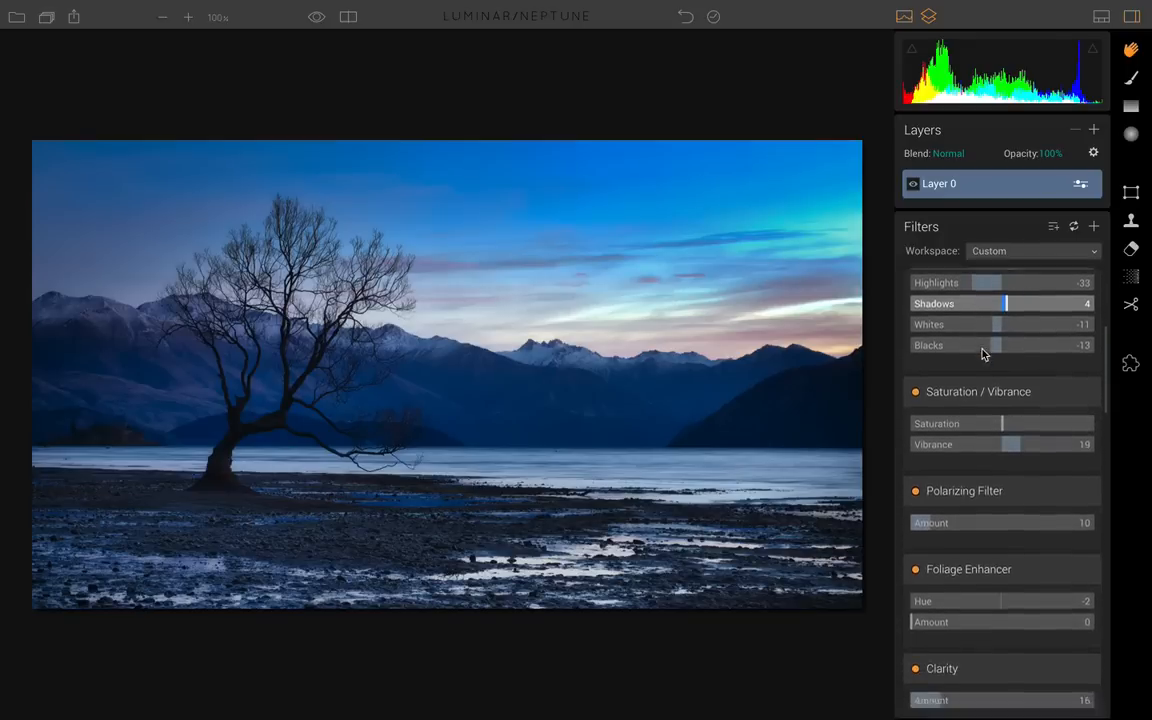
scroll(983, 354, up, 8)
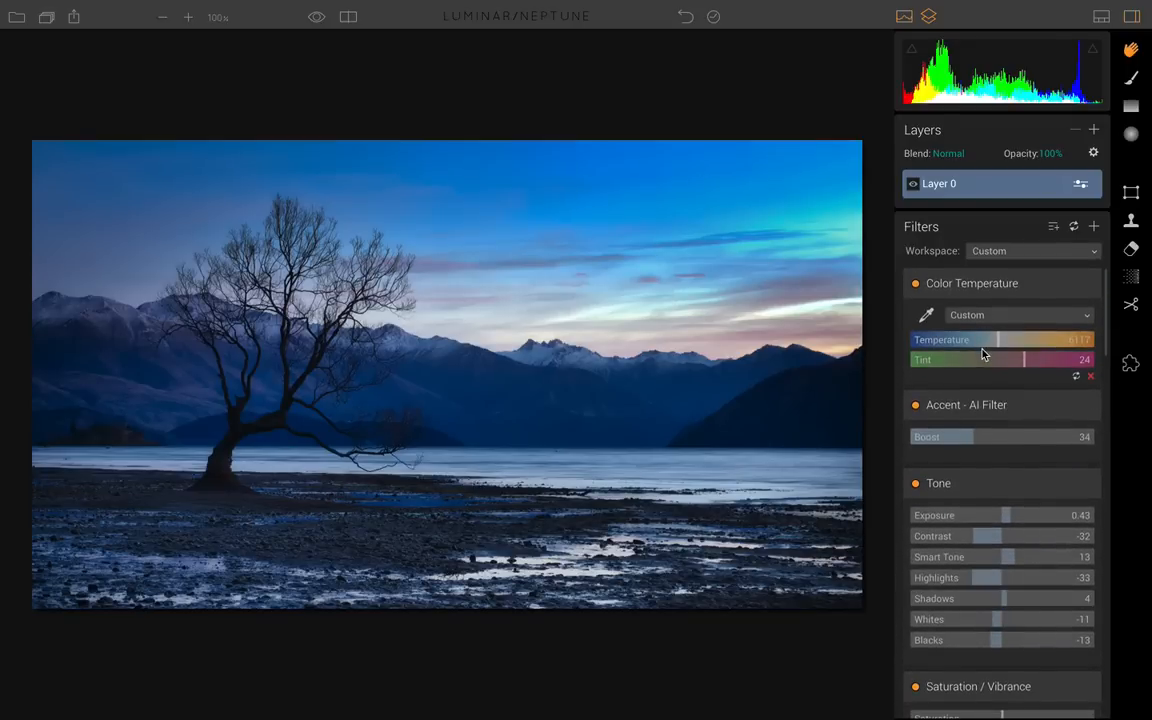
scroll(995, 460, down, 2)
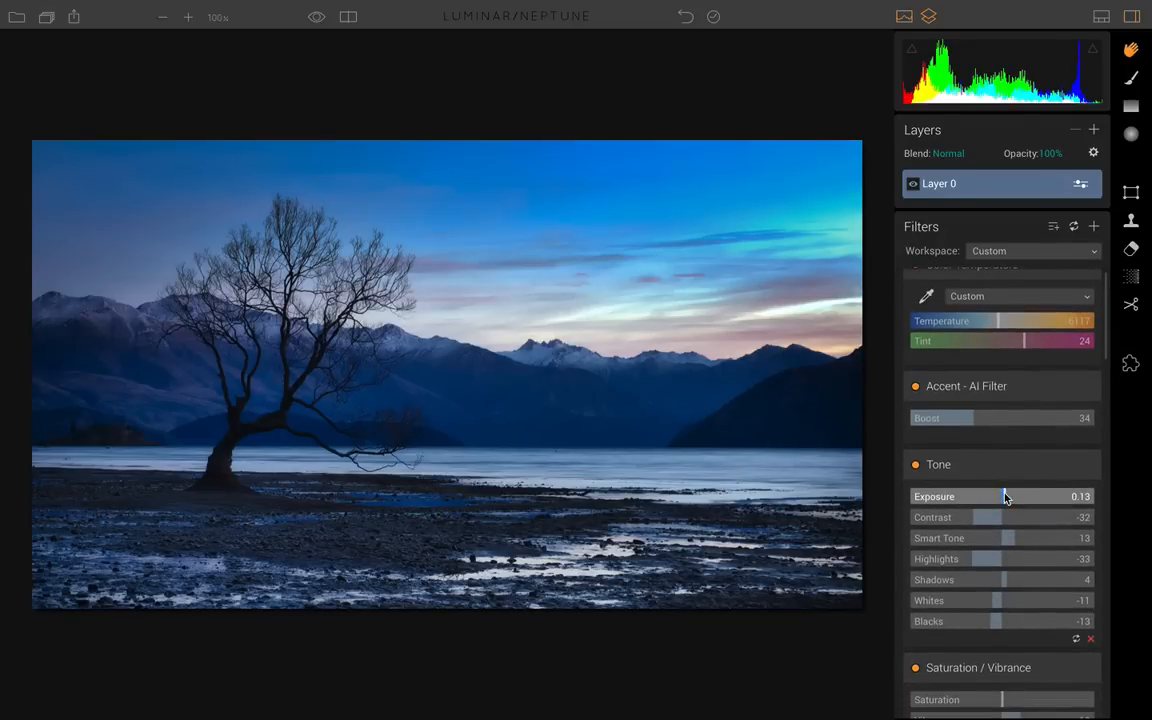
mouse_move(1006, 498)
mouse_down()
mouse_move(1024, 498)
mouse_move(1009, 497)
mouse_up()
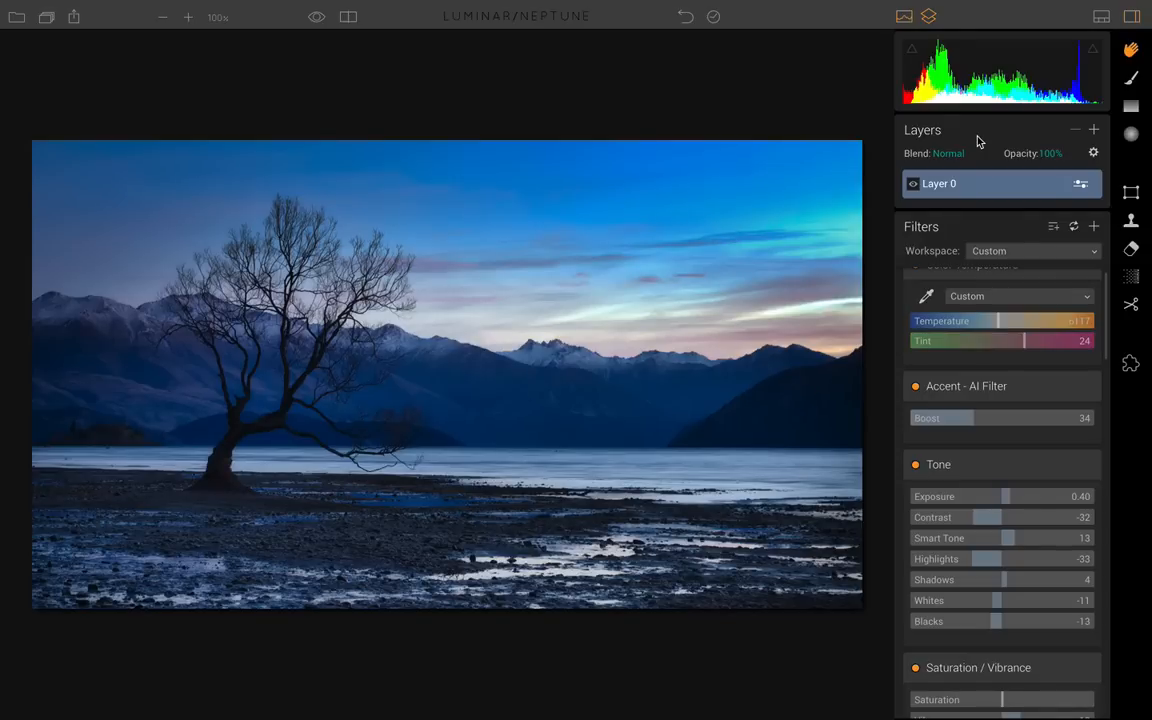
- Add a new adjustment layer above Layer 0 and close the filter catalogue without choosing a filter
click(1094, 131)
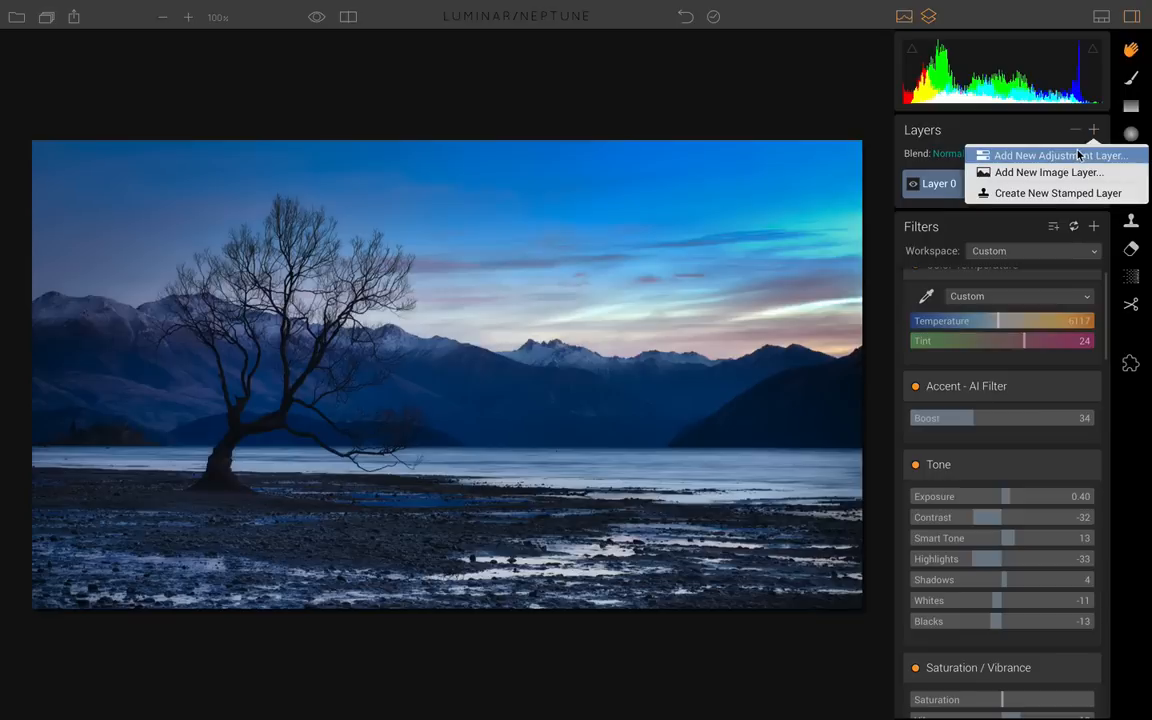
click(1010, 155)
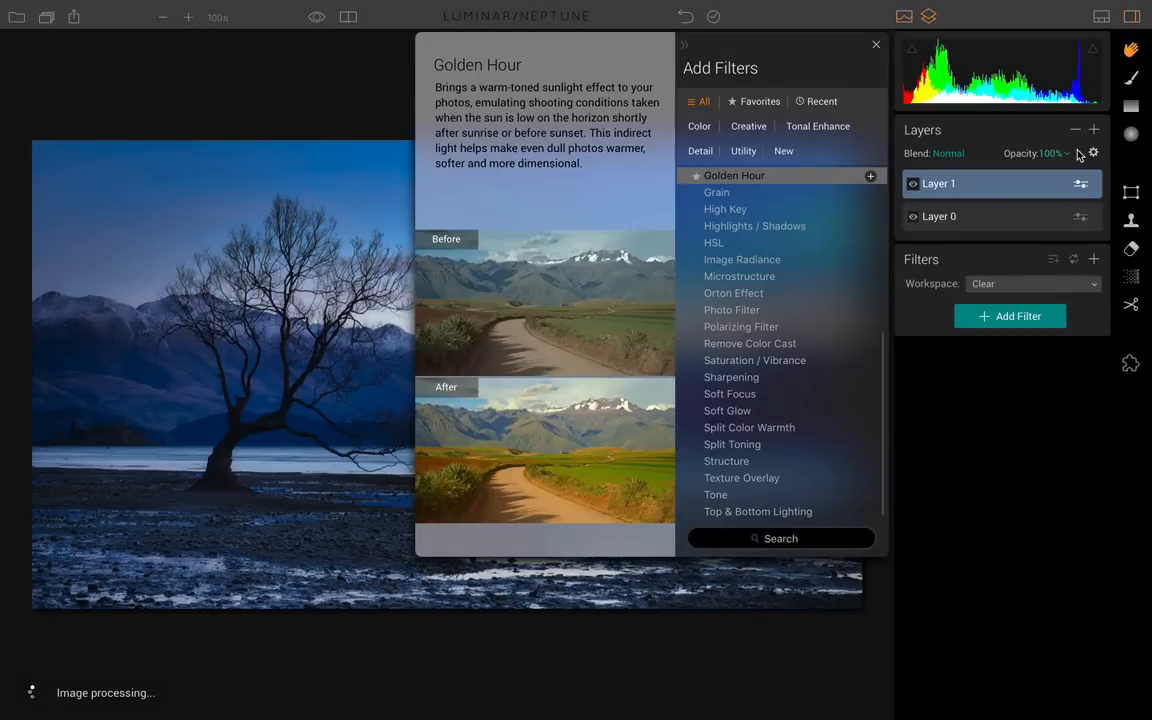
click(873, 49)
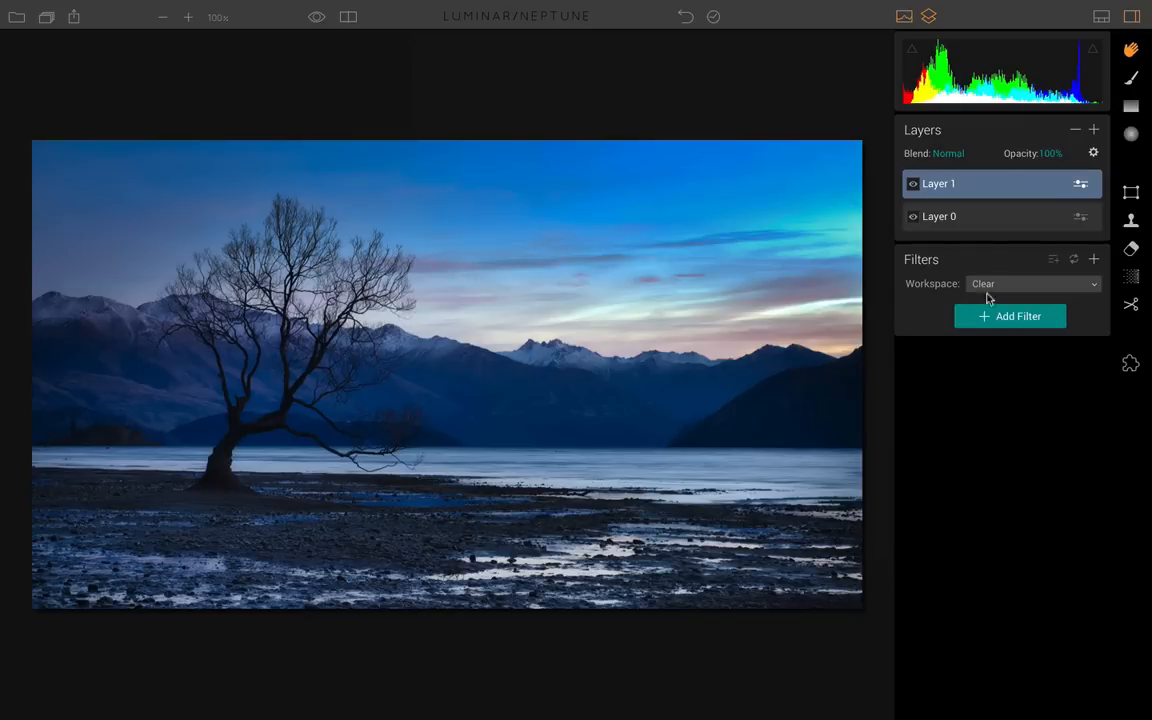
- Rename Layer 0 as "Base Edit"
click(966, 216)
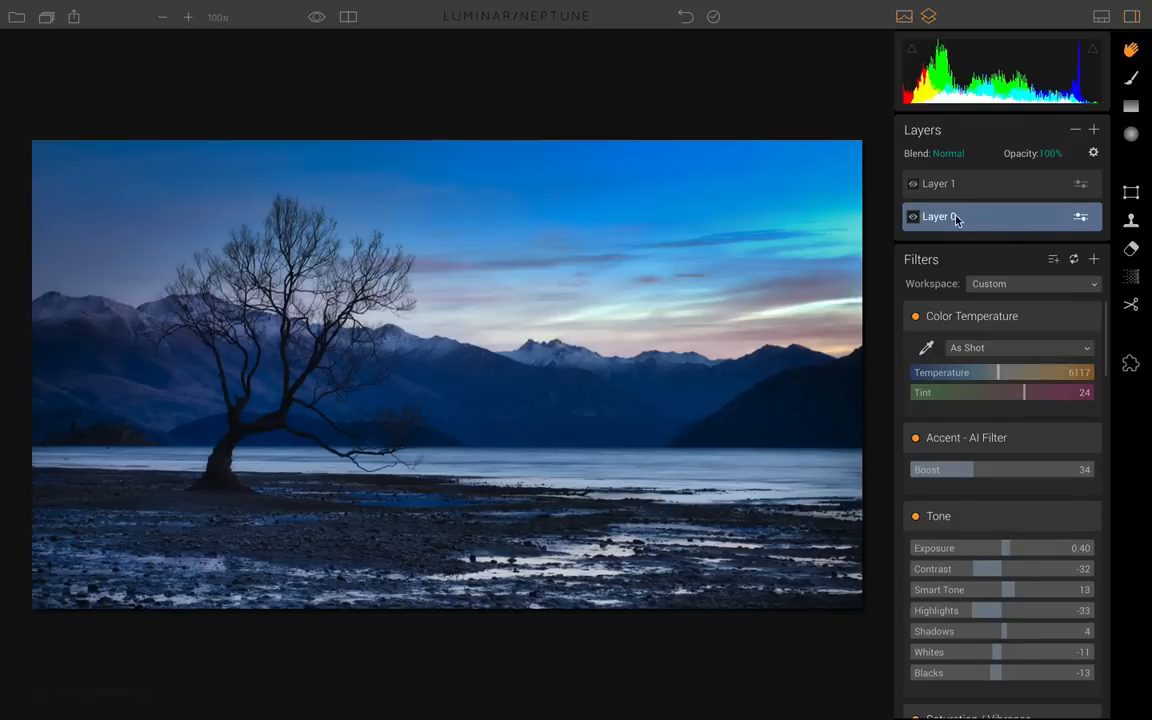
right_click(956, 220)
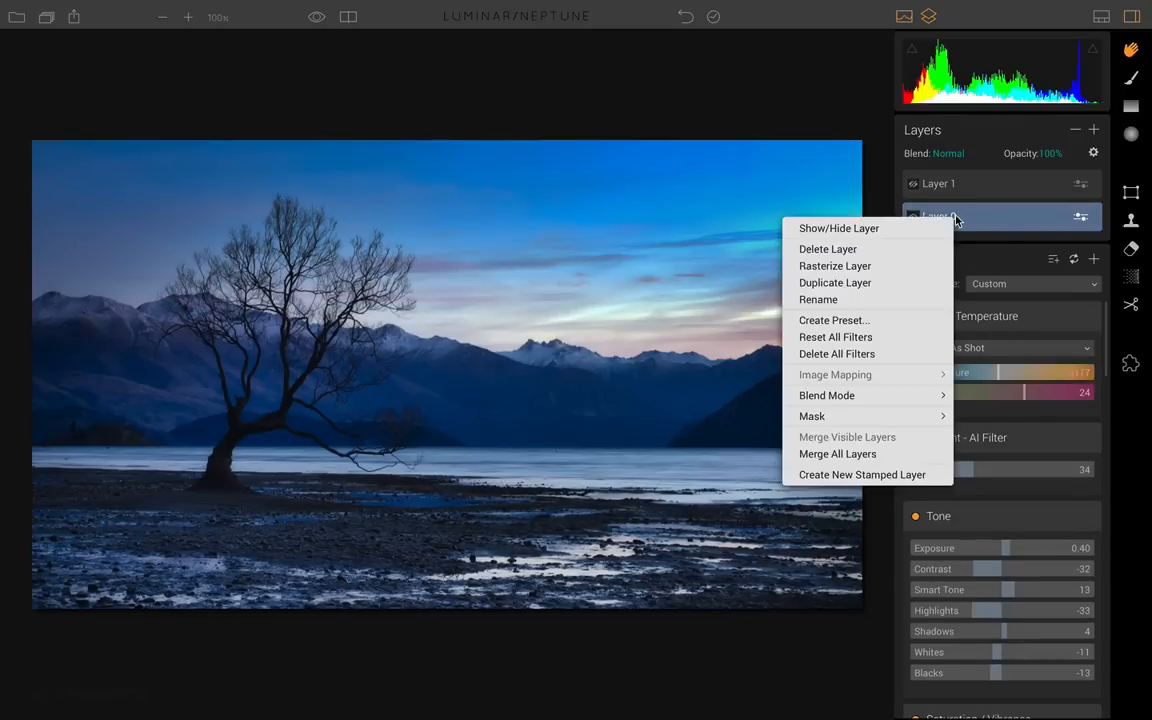
click(849, 308)
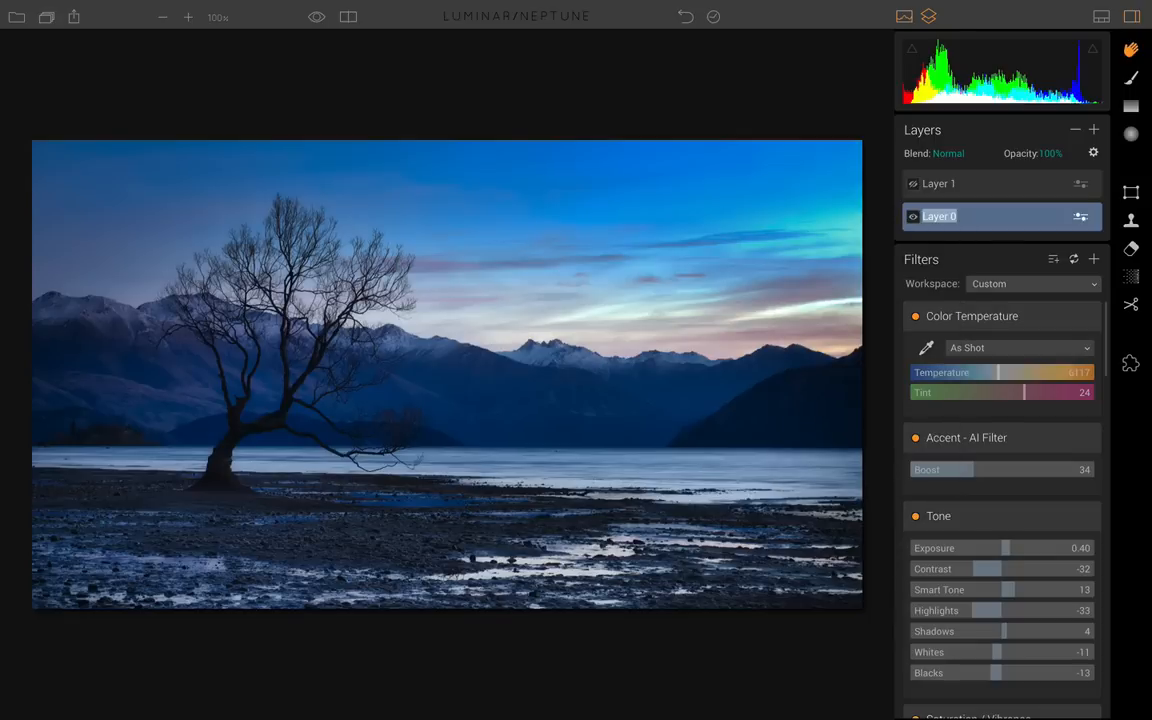
text(Base Edit)
- Add a Structure filter to Layer 1 and set its Amount to 38
click(955, 184)
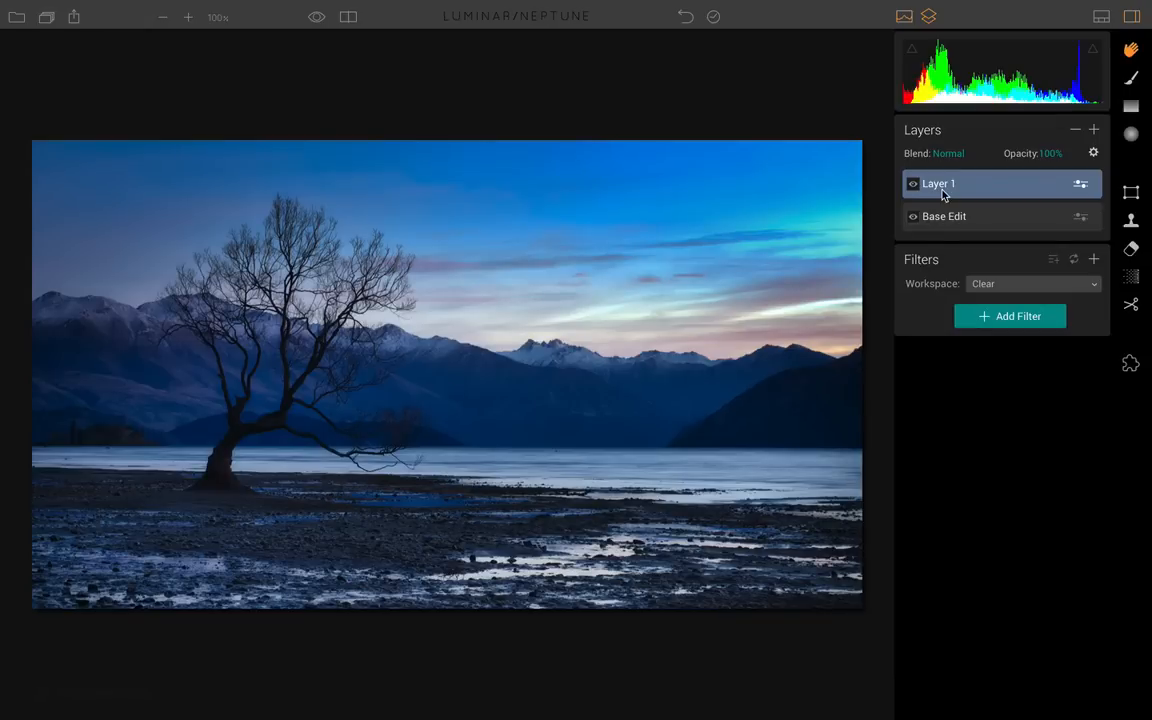
click(977, 218)
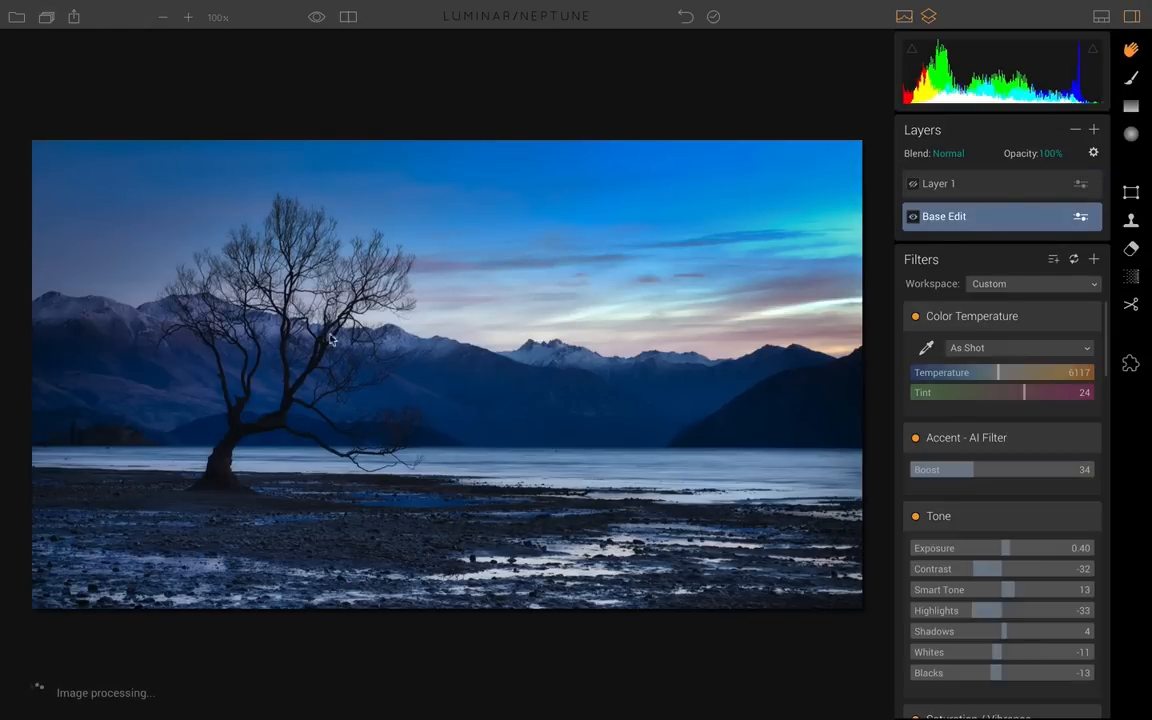
click(994, 192)
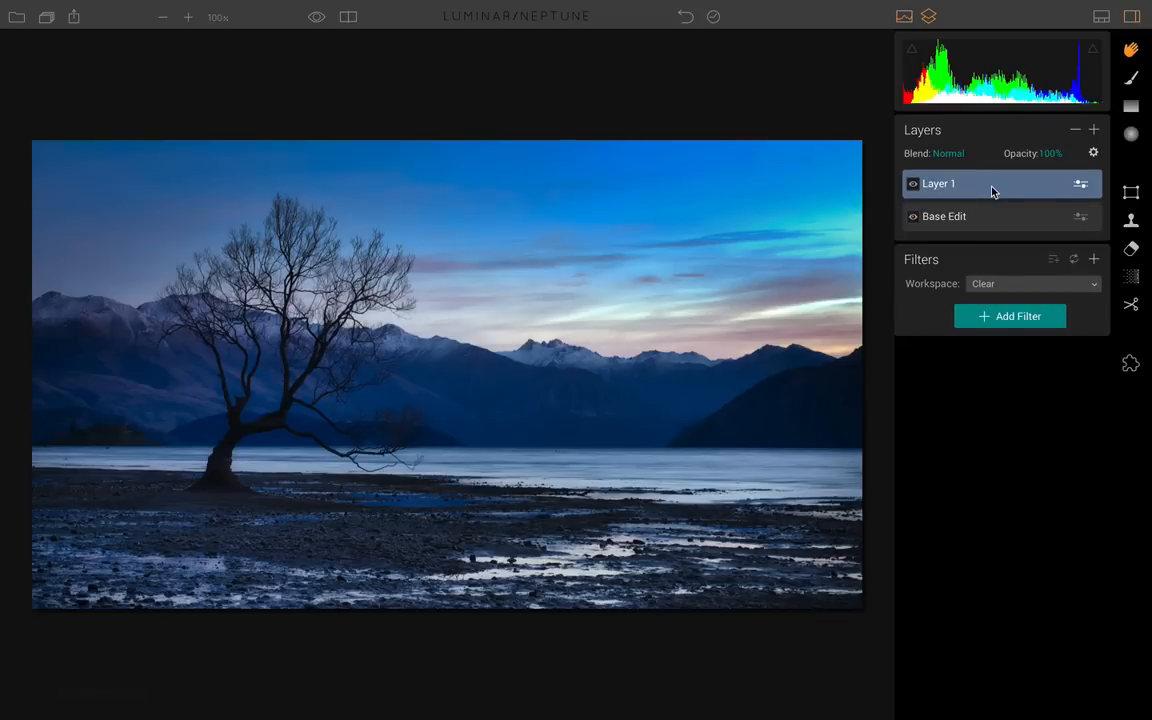
click(1010, 317)
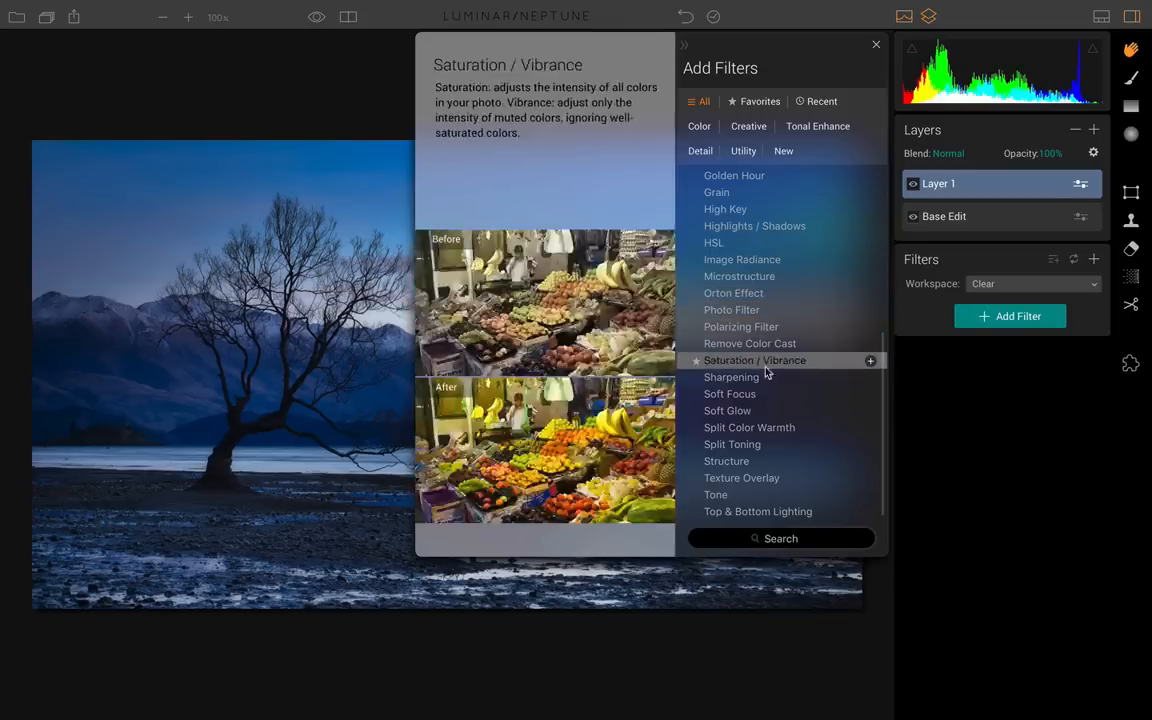
scroll(766, 430, down, 1)
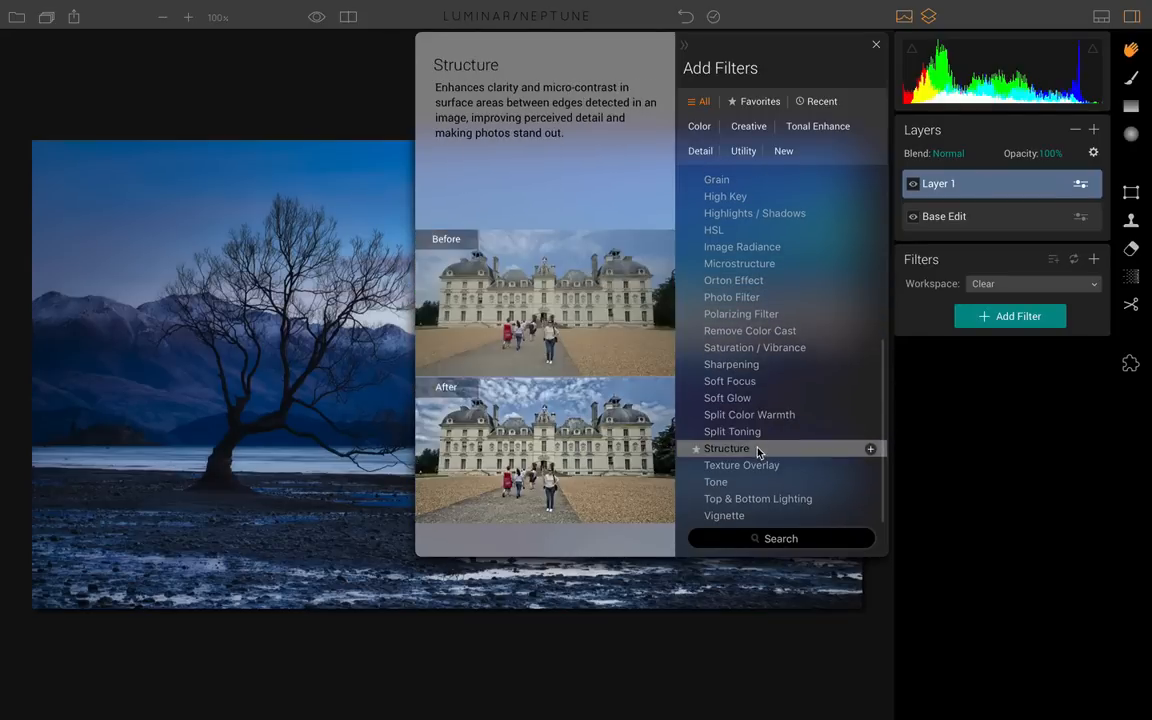
click(758, 449)
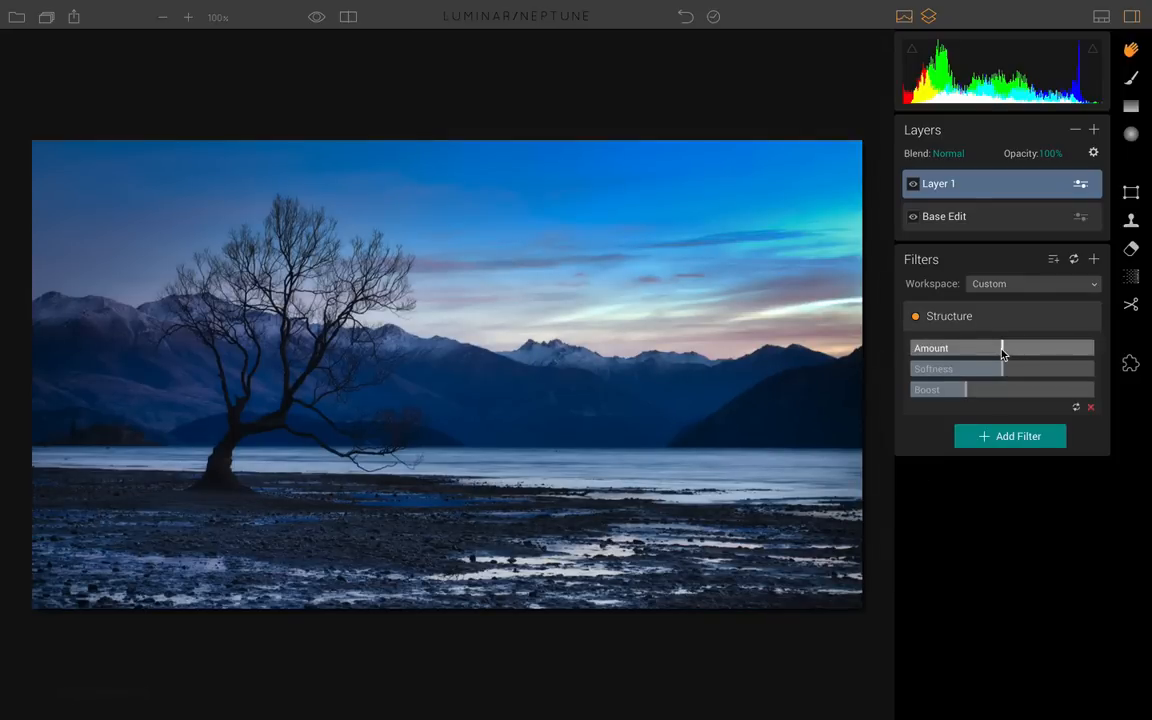
drag(1003, 351, 1037, 348)
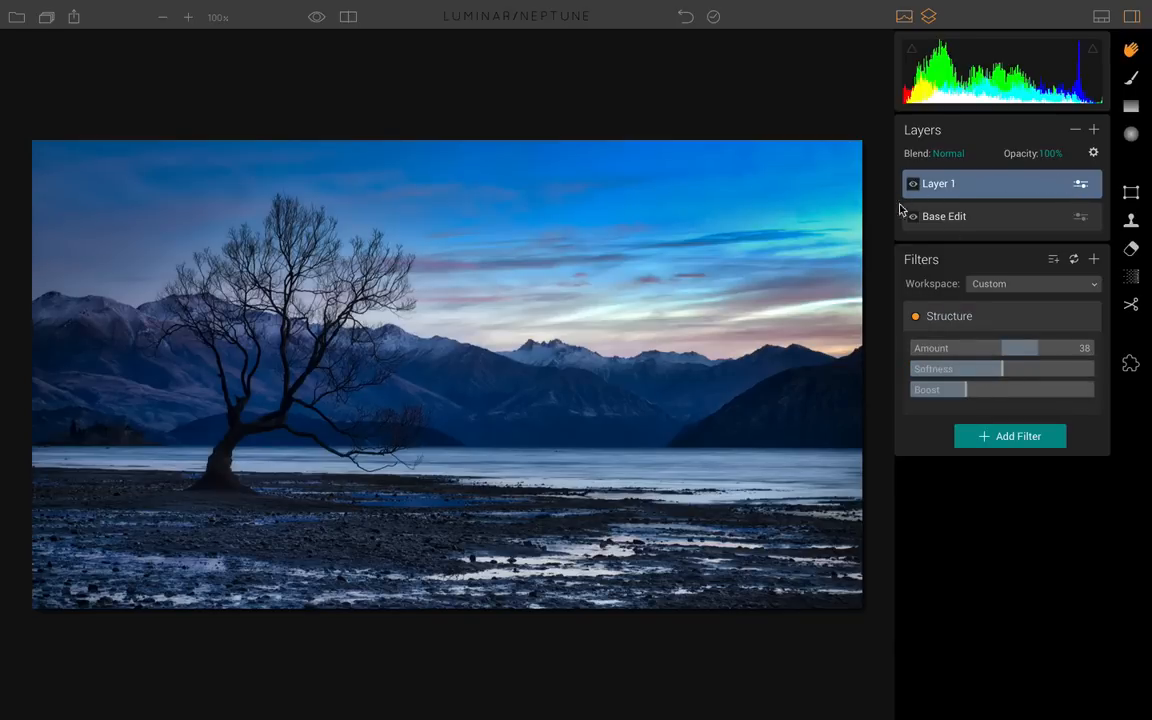
- Brush a mask on Layer 1 over the mountains at size 100, 100% softness and 50% opacity, limiting the Structure effect to them
click(933, 216)
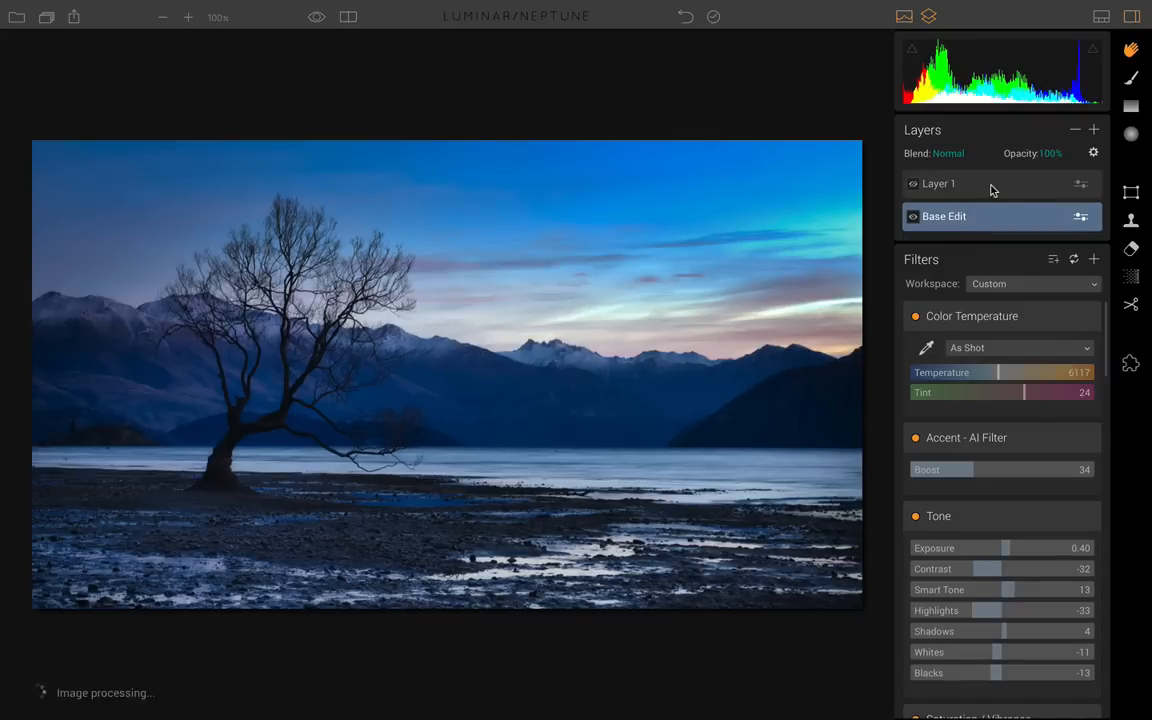
click(992, 187)
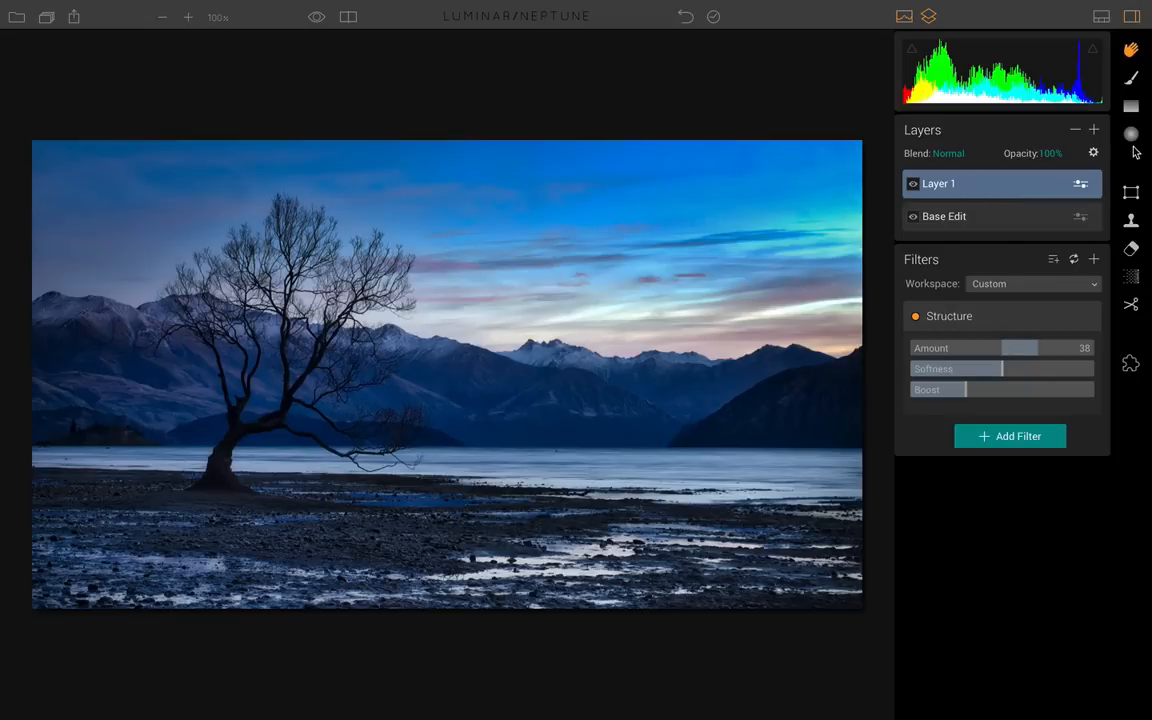
click(1132, 82)
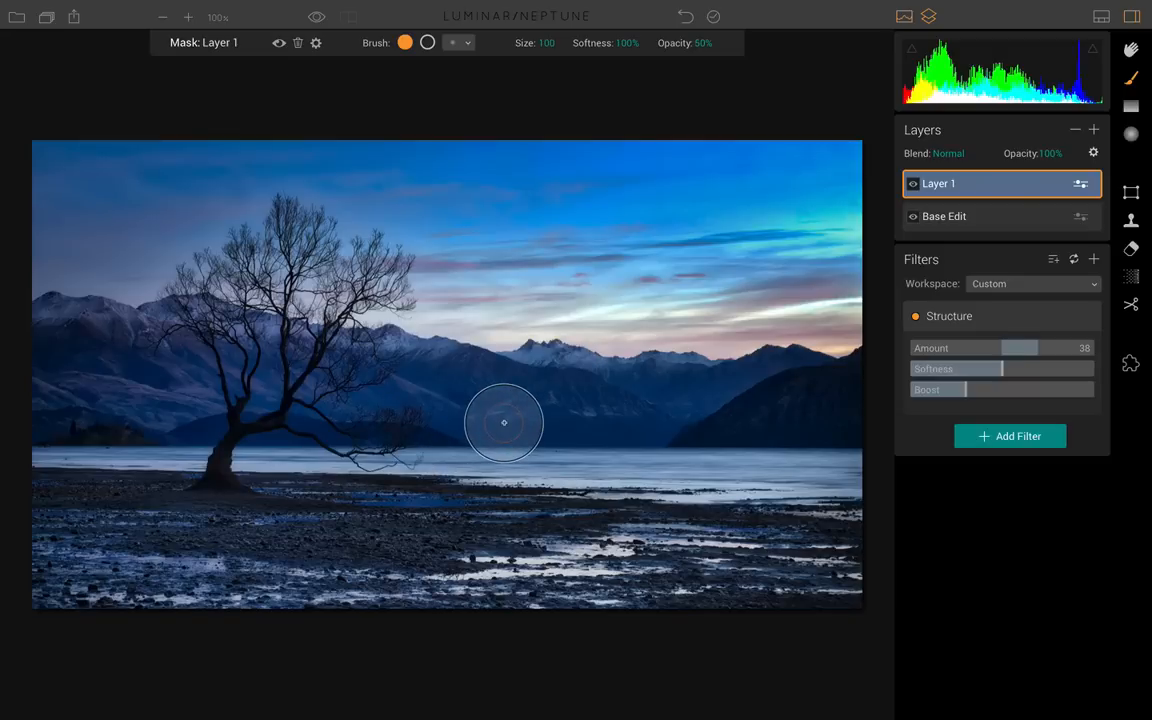
mouse_move(504, 422)
mouse_down()
mouse_move(639, 424)
mouse_move(542, 398)
mouse_move(416, 405)
mouse_move(657, 423)
mouse_move(518, 389)
mouse_up()
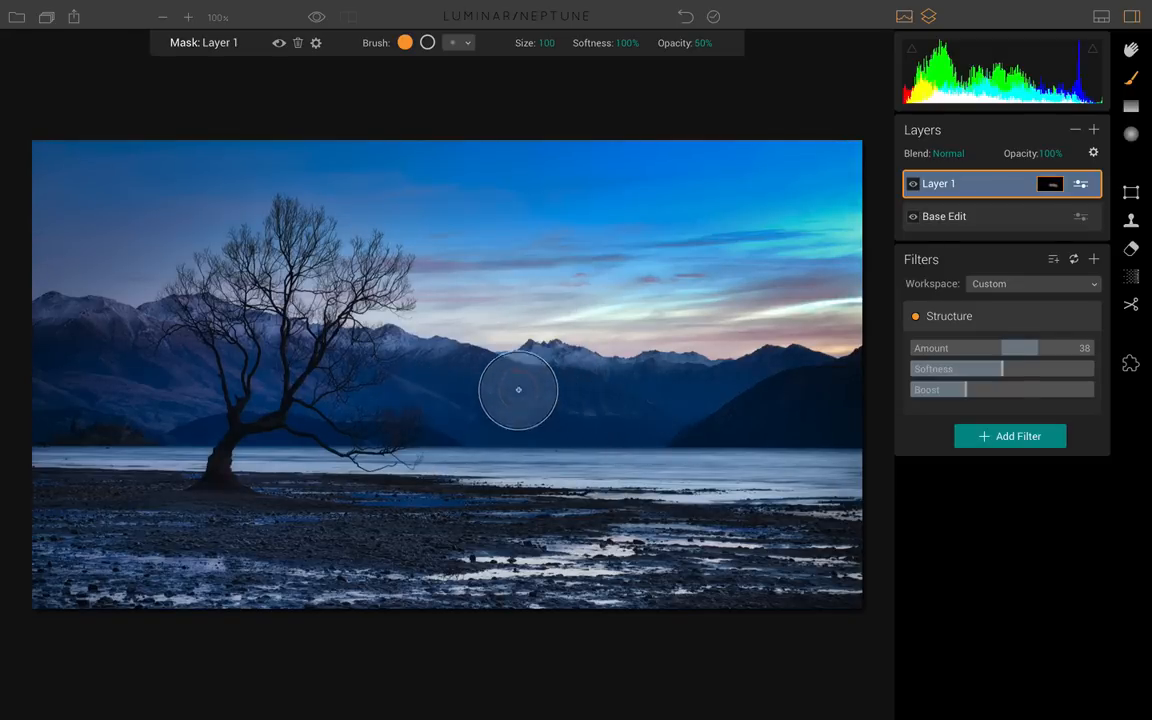
right_click(426, 371)
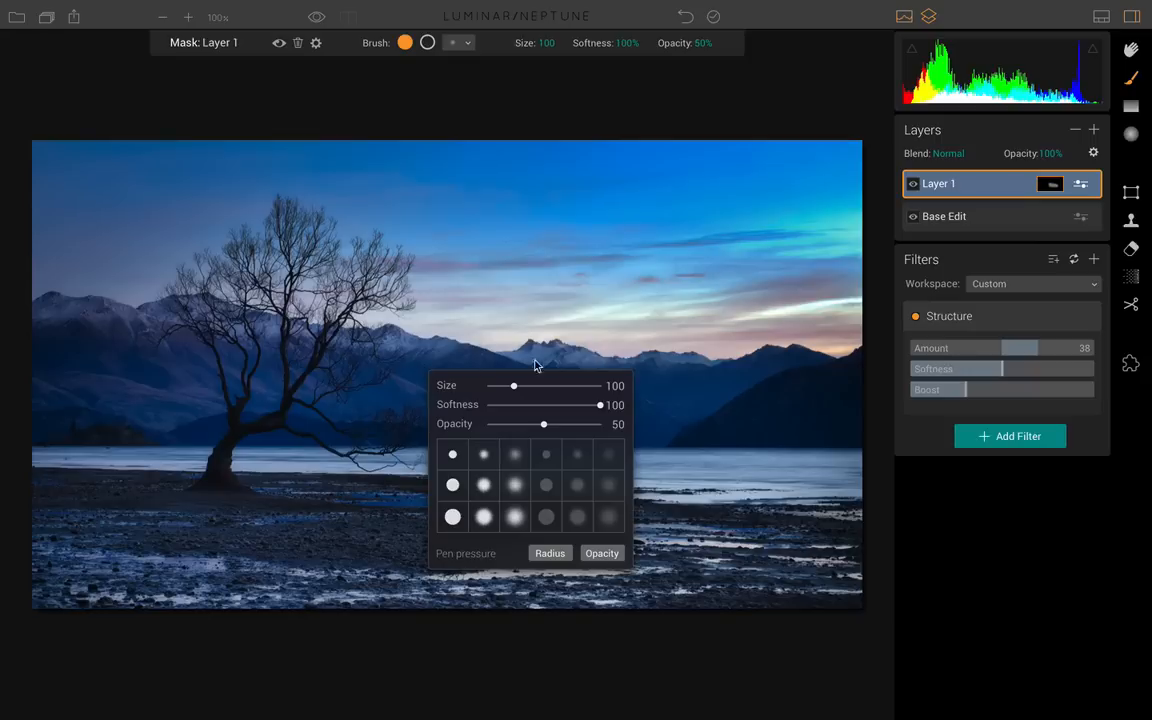
click(618, 333)
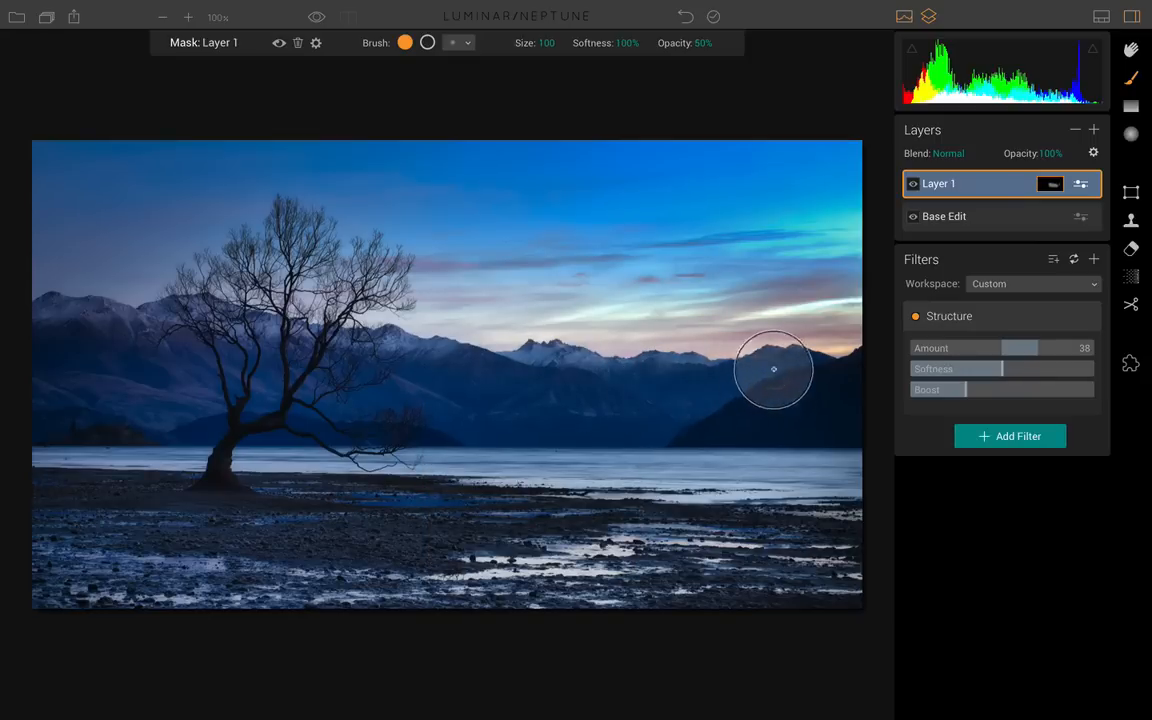
mouse_move(774, 369)
mouse_down()
mouse_move(710, 378)
mouse_move(648, 419)
mouse_up()
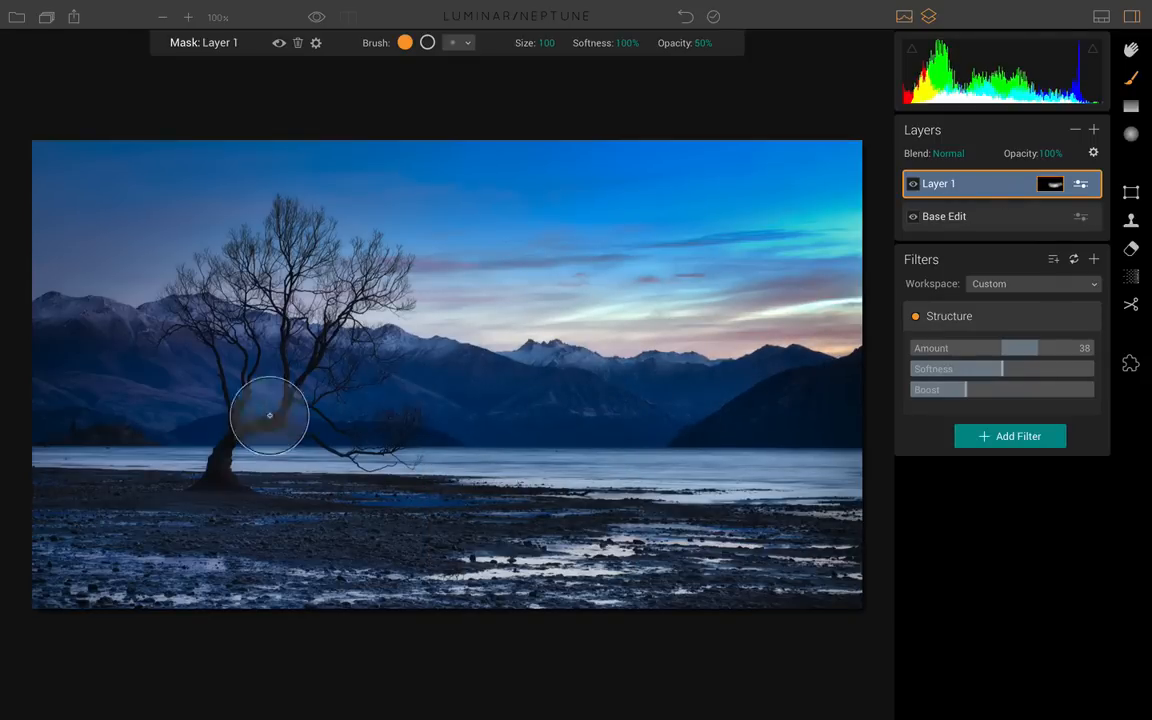
mouse_move(49, 343)
mouse_down()
mouse_move(81, 407)
mouse_move(129, 351)
mouse_move(153, 374)
mouse_move(188, 349)
mouse_move(201, 370)
mouse_move(130, 412)
mouse_move(61, 416)
mouse_move(143, 328)
mouse_move(53, 324)
mouse_up()
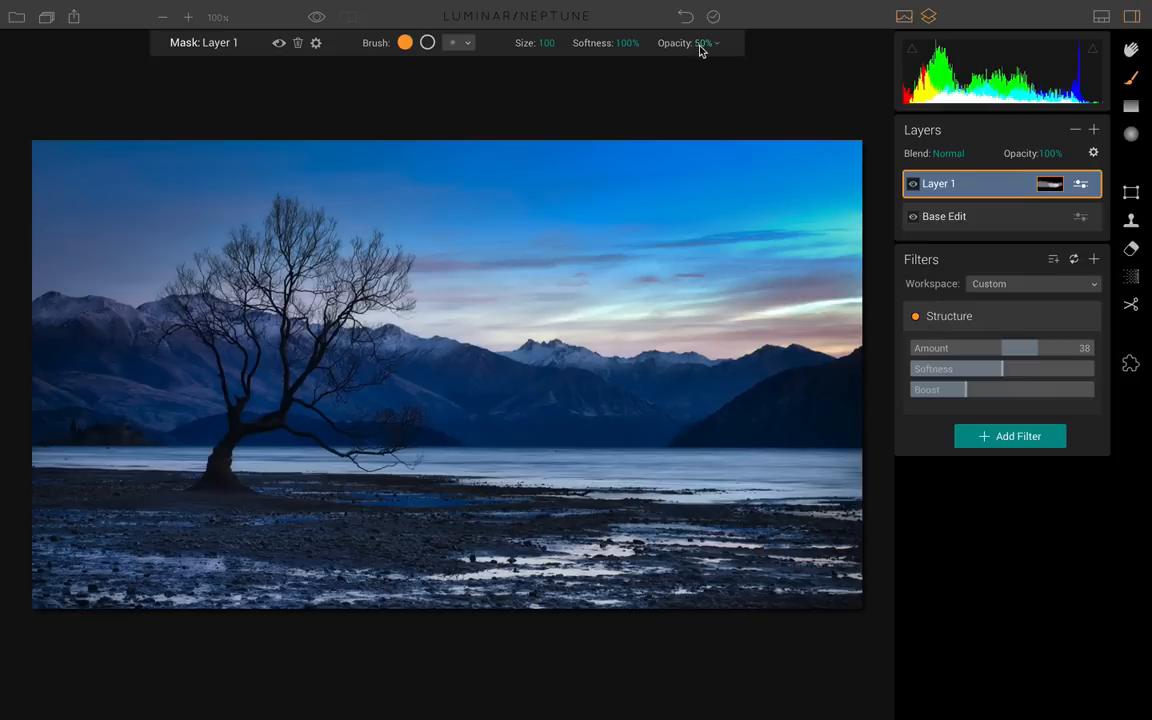
- Paint the whole mountain band into Layer 1's mask with the brush at size 124, 69% softness and 100% opacity
drag(692, 44, 725, 48)
mouse_move(590, 44)
mouse_down()
mouse_move(550, 41)
mouse_move(607, 44)
mouse_move(555, 46)
mouse_up()
drag(580, 47, 584, 47)
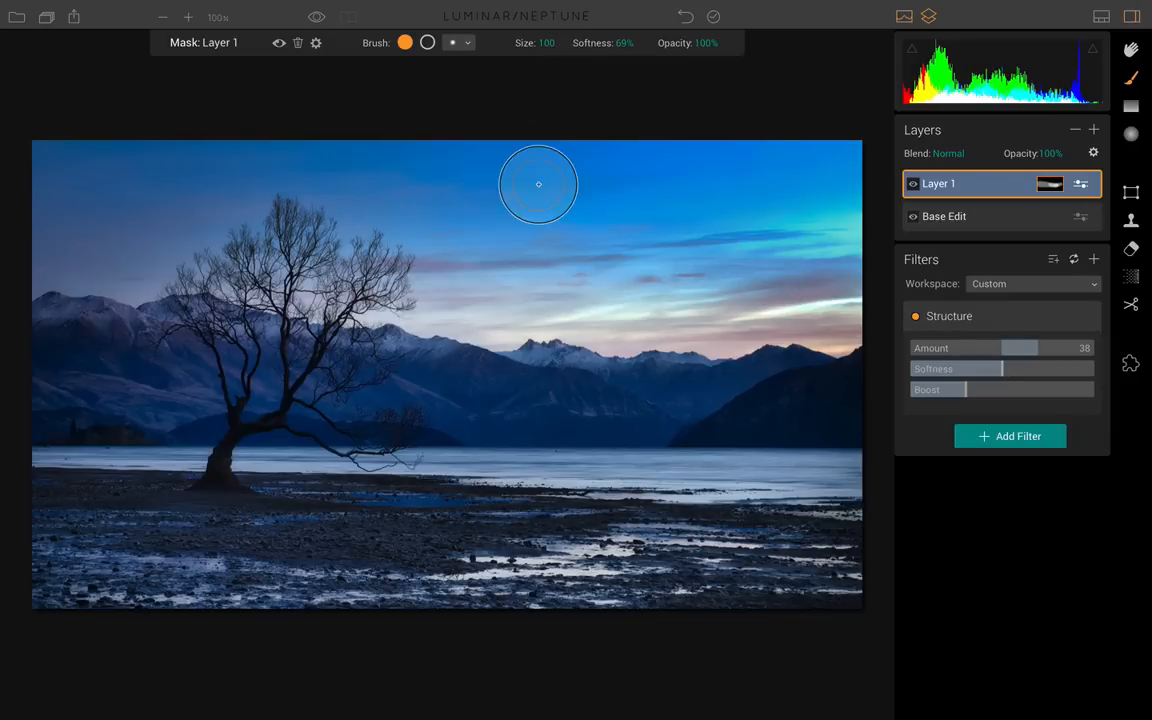
key(bracketright)
key(bracketright)
key(bracketright)
key(bracketright)
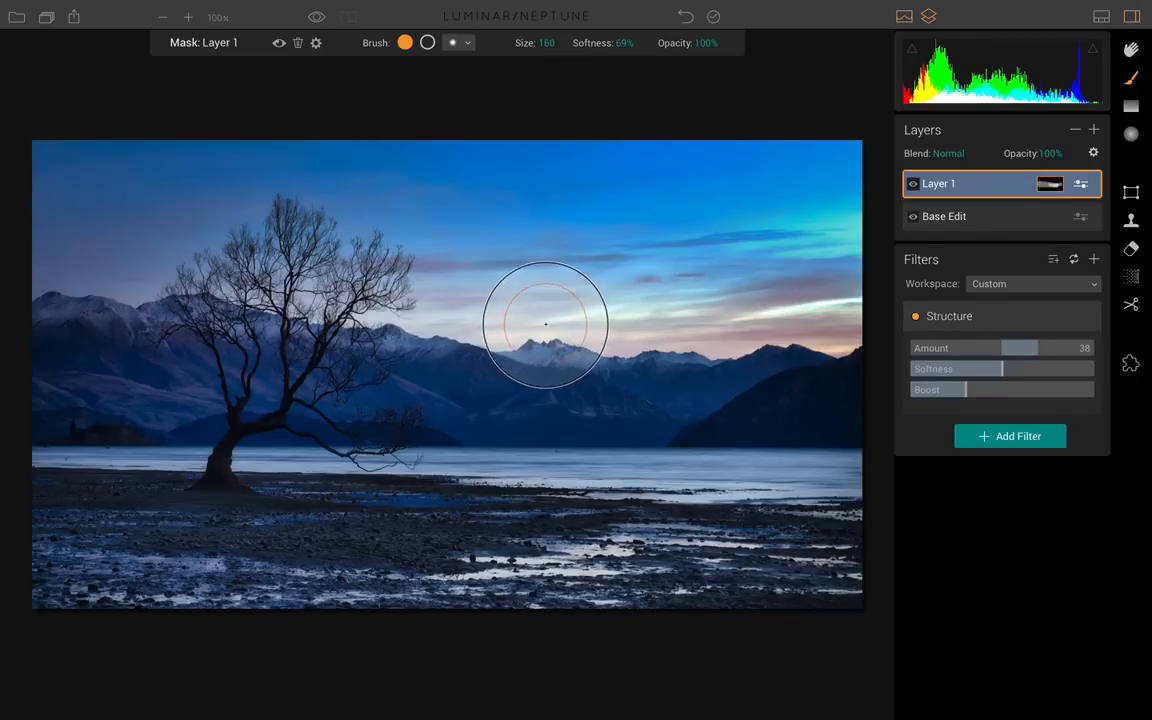
key(bracketleft)
key(bracketleft)
key(bracketleft)
key(bracketleft)
key(bracketright)
key(bracketright)
key(bracketright)
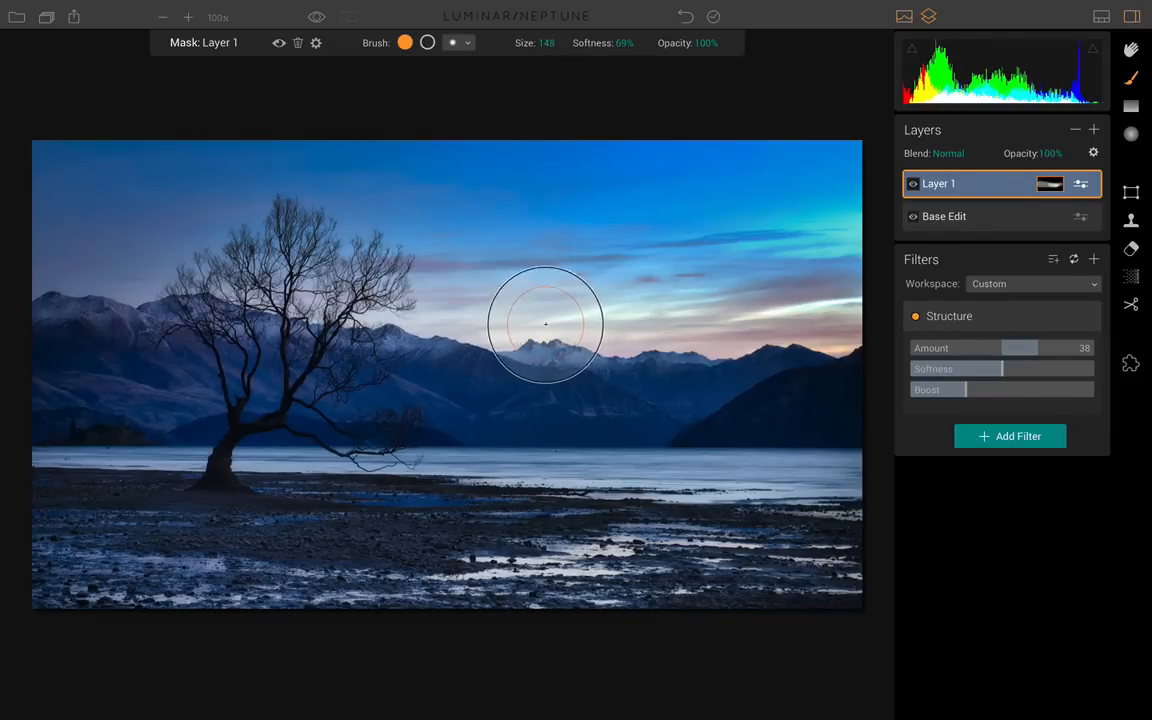
key(bracketleft)
key(bracketleft)
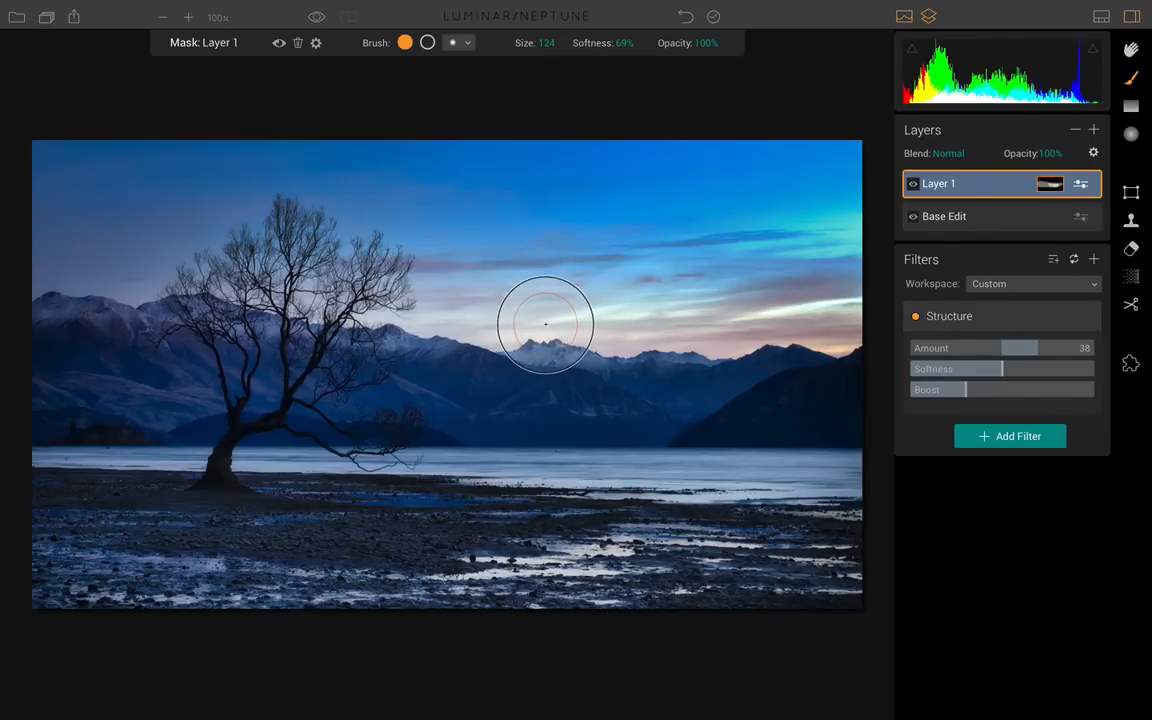
click(427, 43)
click(405, 43)
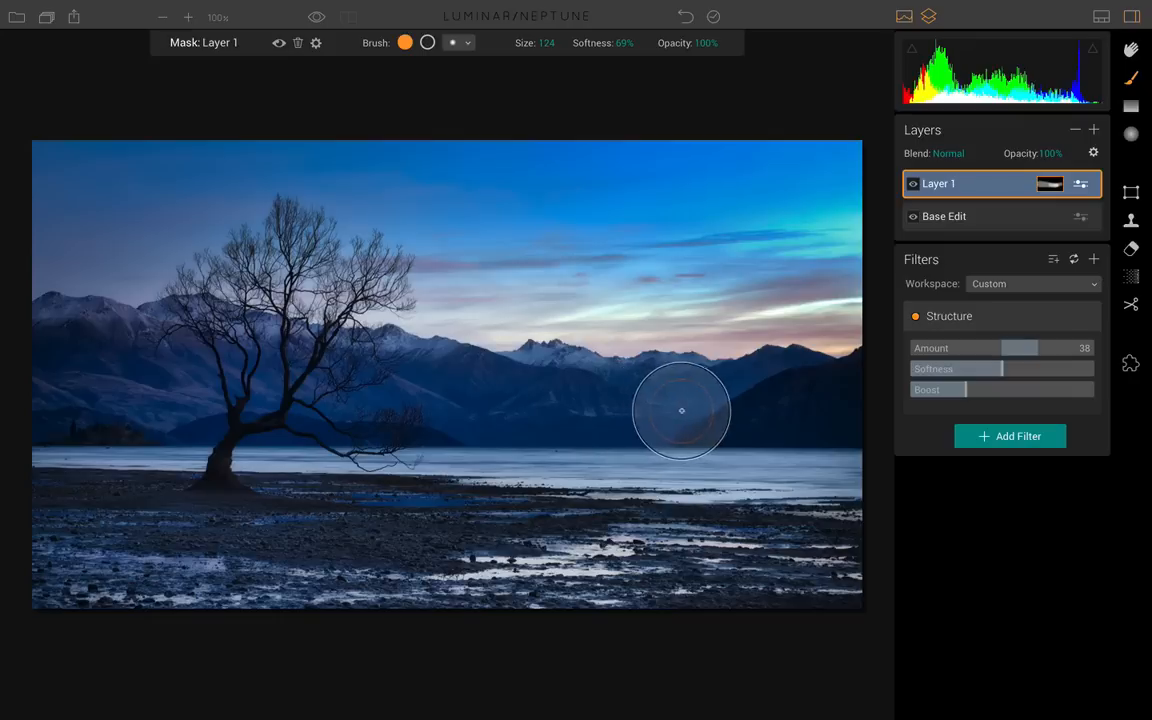
mouse_move(707, 409)
mouse_down()
mouse_move(486, 392)
mouse_move(403, 400)
mouse_move(466, 379)
mouse_up()
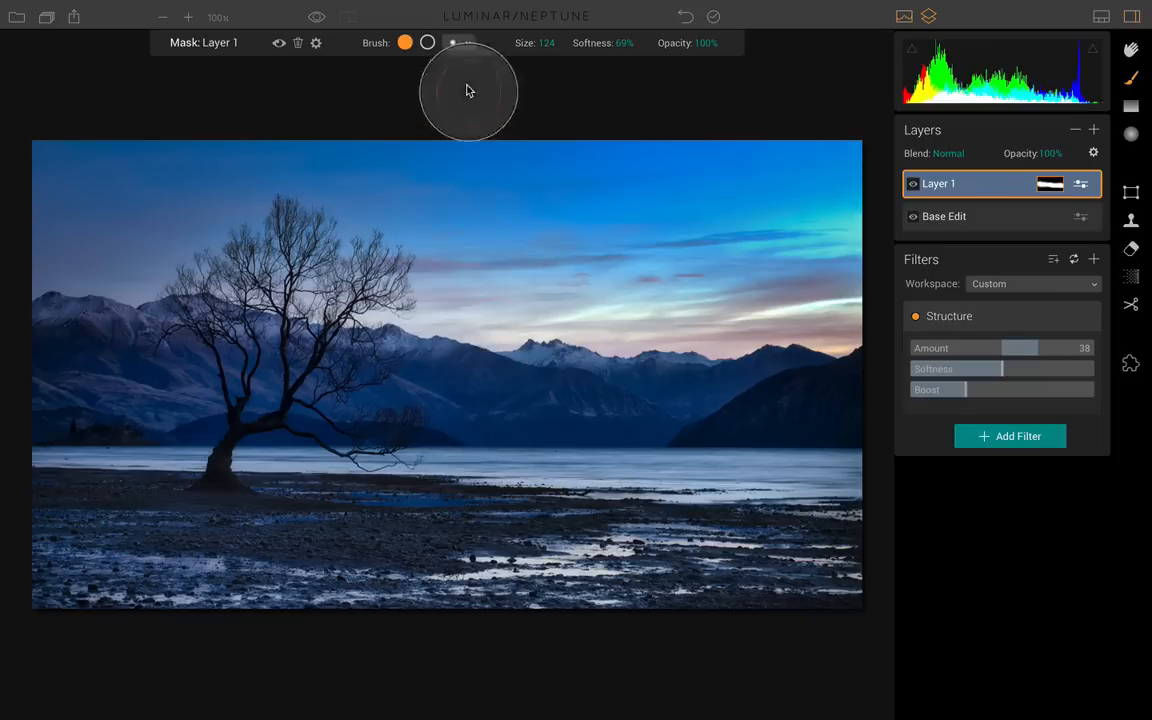
- Erase the central mountains from Layer 1's mask and paint them back in with the size 124 brush
click(427, 43)
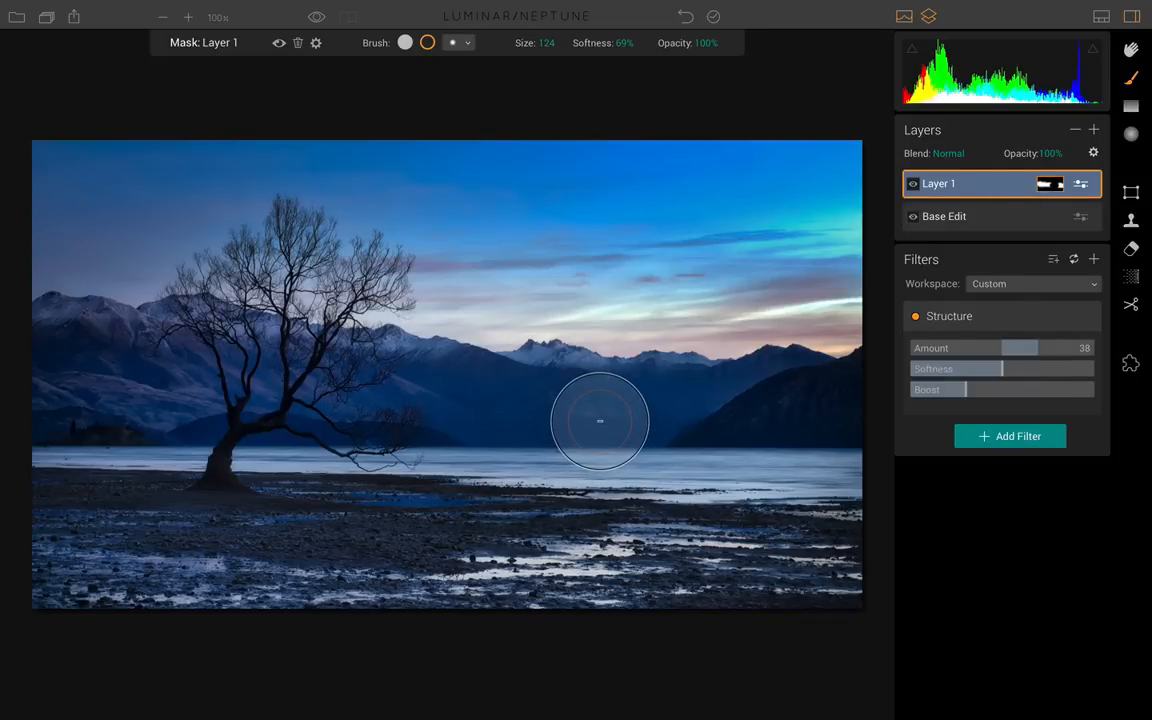
click(405, 43)
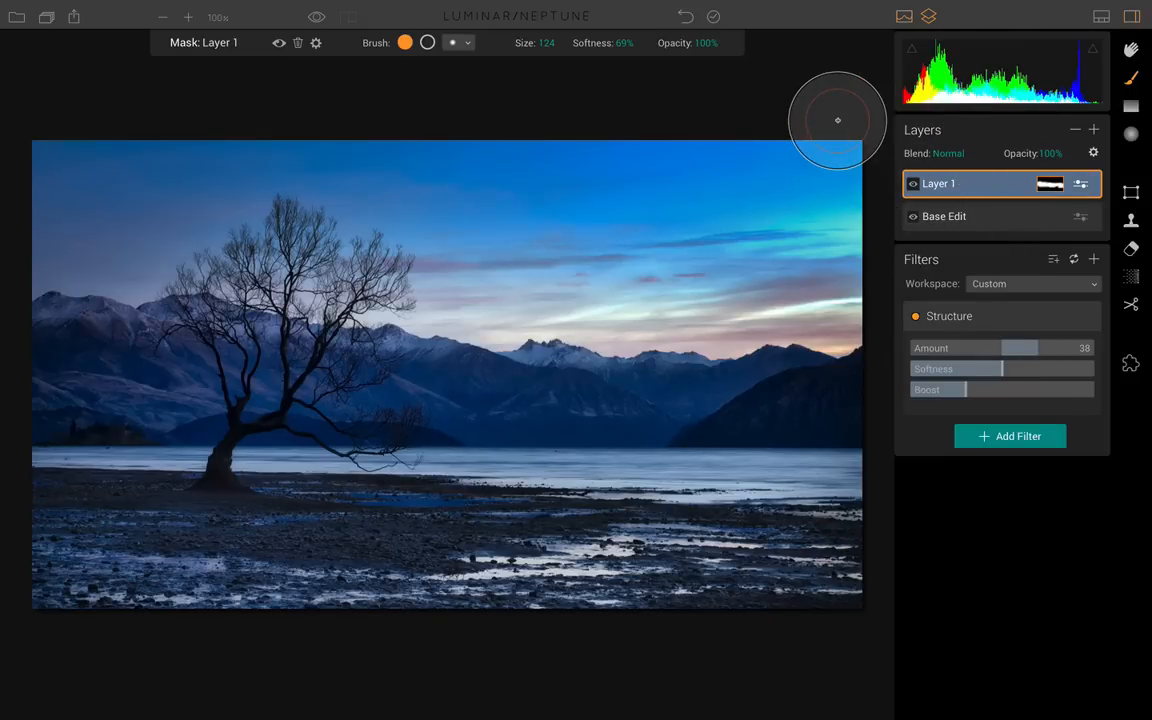
- Review Layer 1's blend modes, keep Normal, and set the layer's opacity to 97%
click(945, 155)
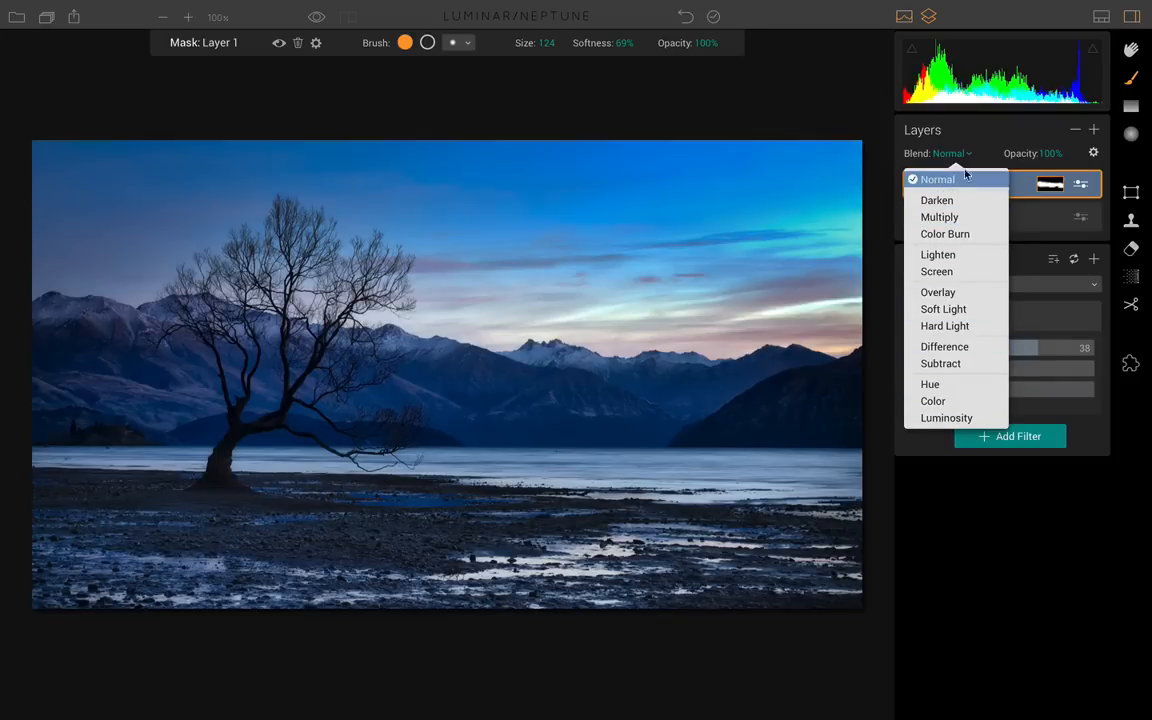
click(993, 137)
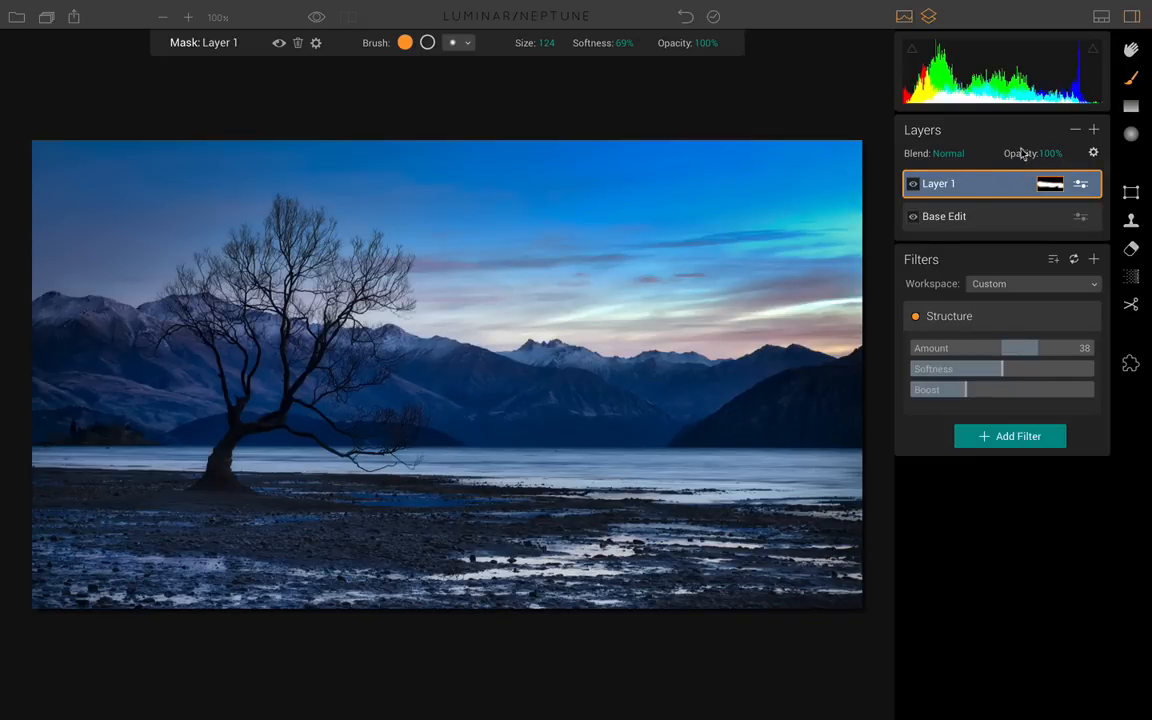
mouse_move(1049, 154)
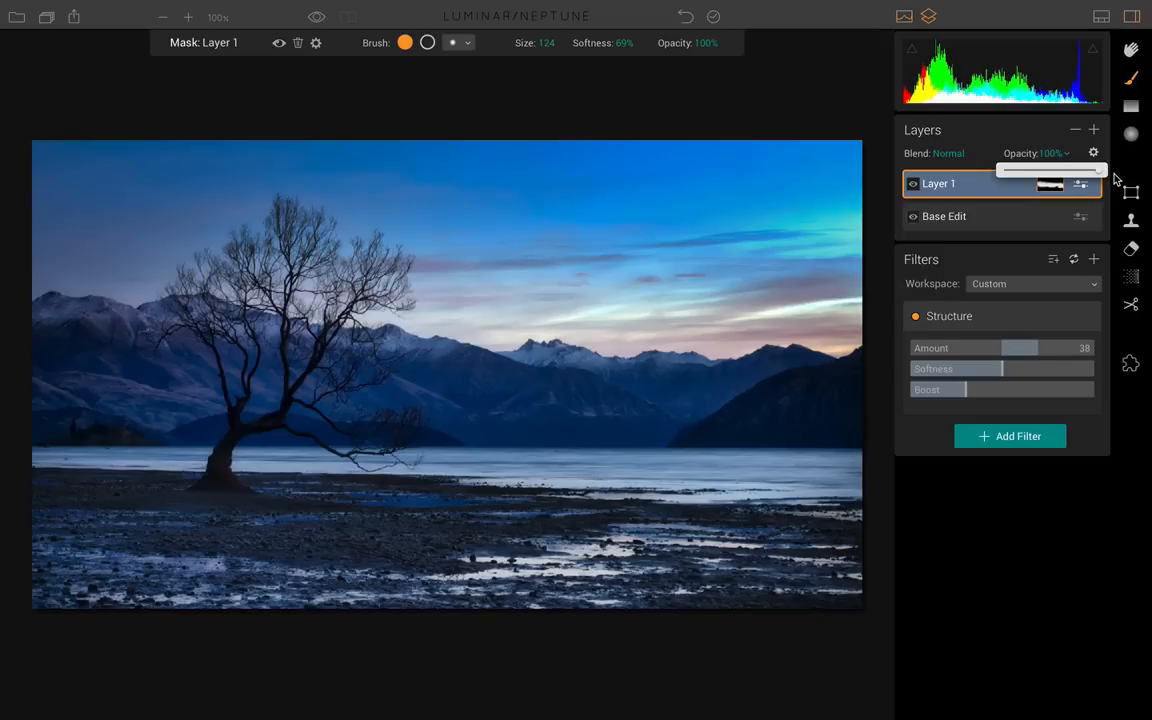
mouse_move(1100, 172)
mouse_down()
mouse_move(1072, 177)
mouse_move(1098, 181)
mouse_up()
- Rename Layer 1 as "Structure in Mtns"
right_click(941, 192)
click(867, 271)
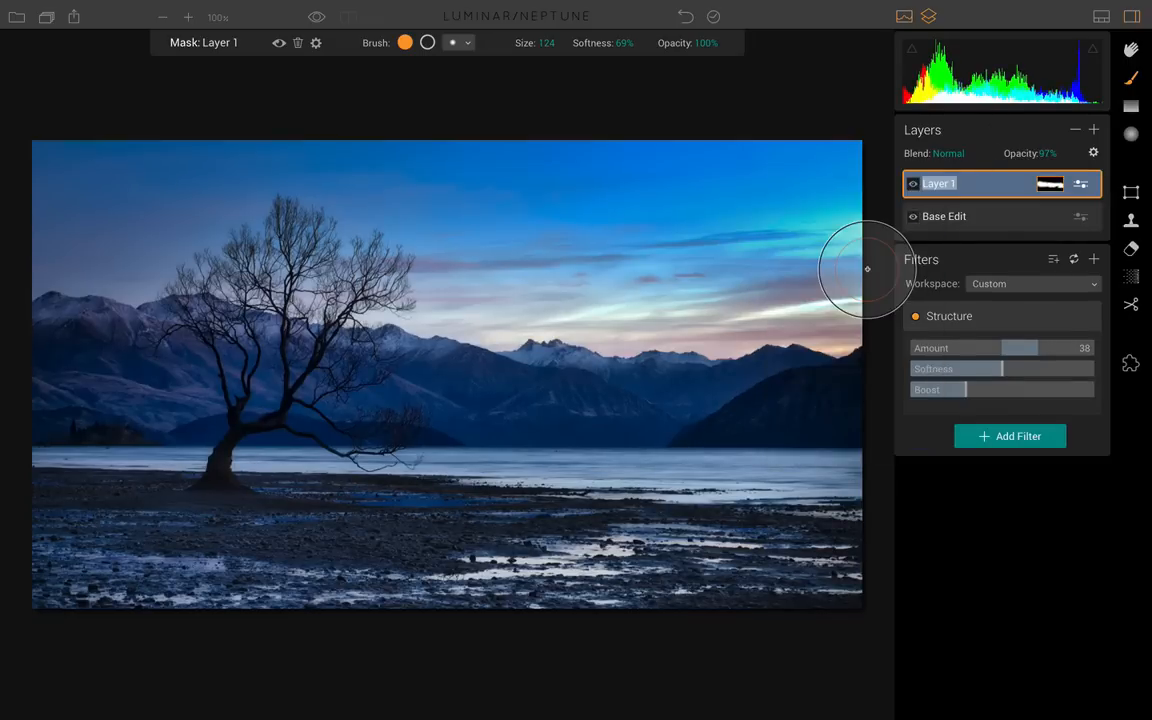
text(S)
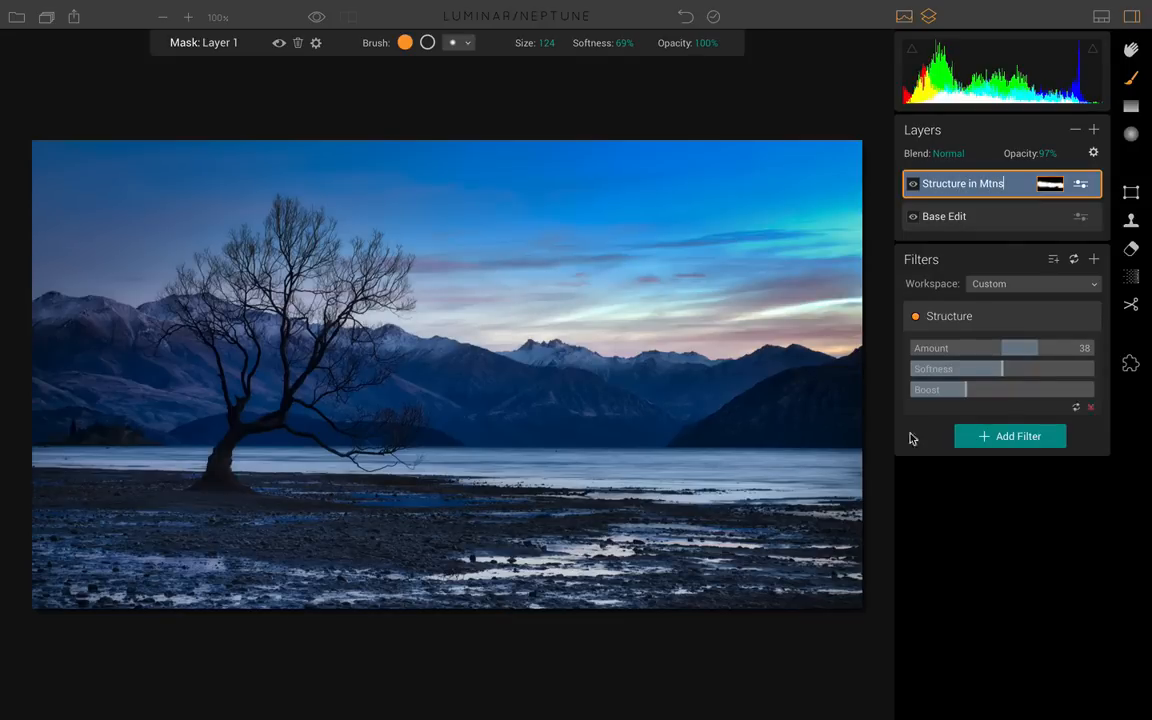
text(tructure in Mtns)
key(Return)
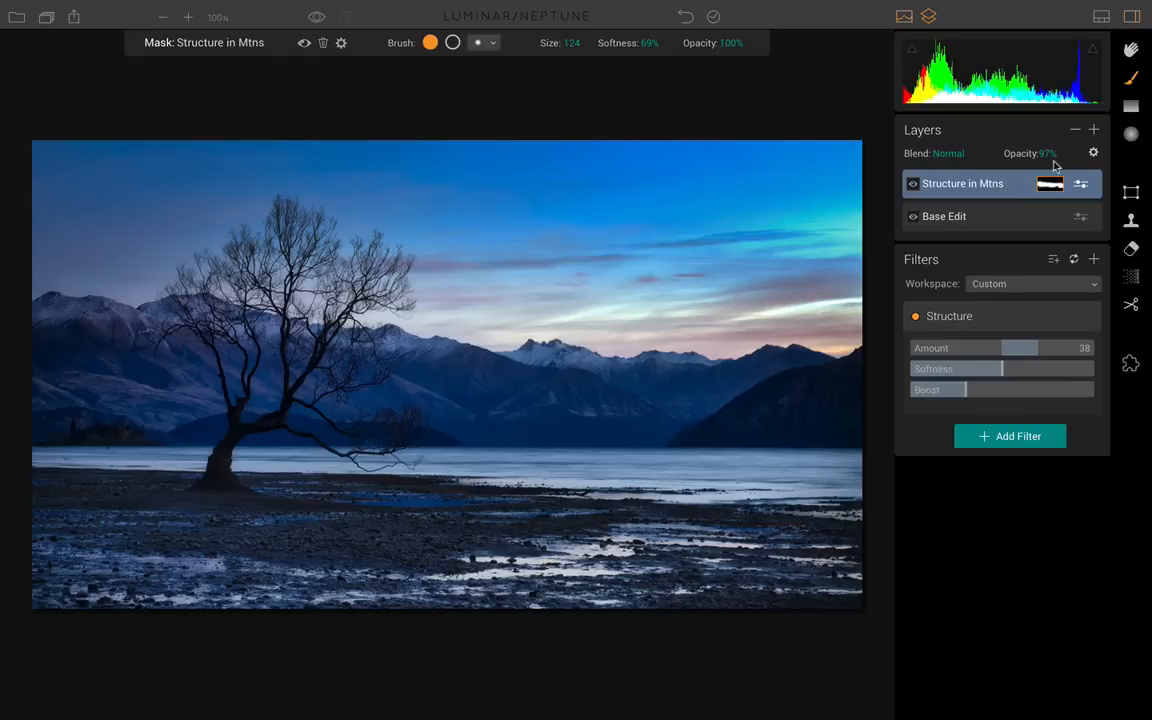
- Create a new stamped layer above the Structure in Mtns layer
click(1095, 131)
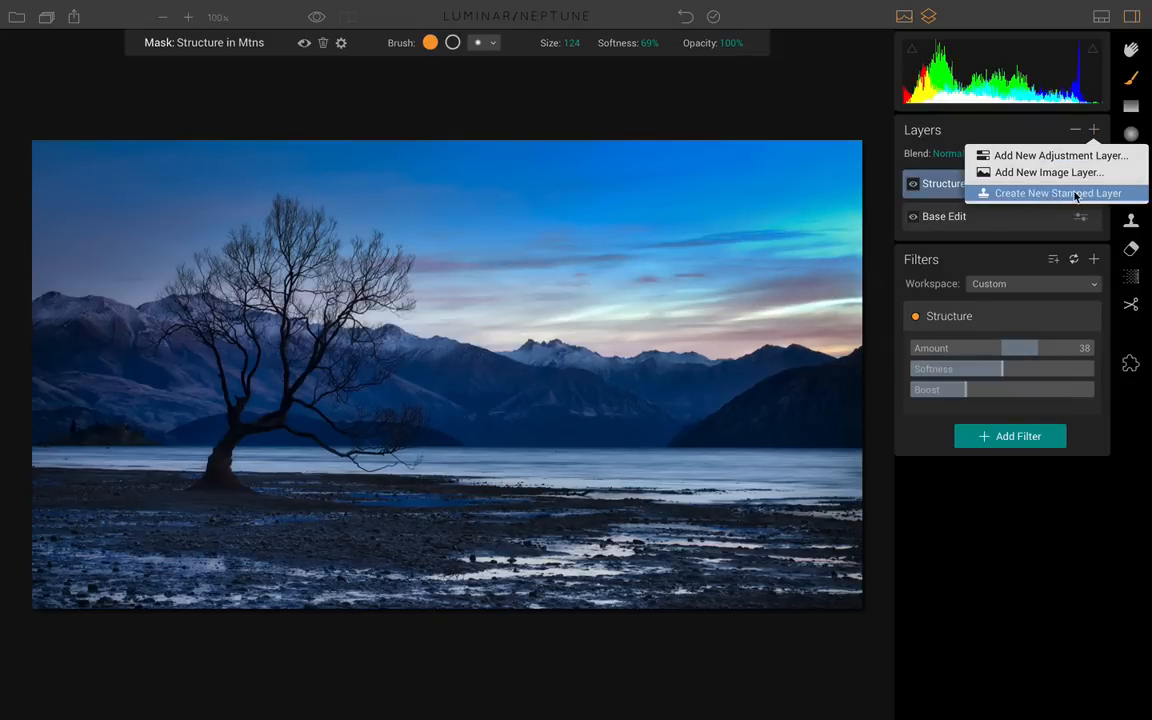
click(980, 123)
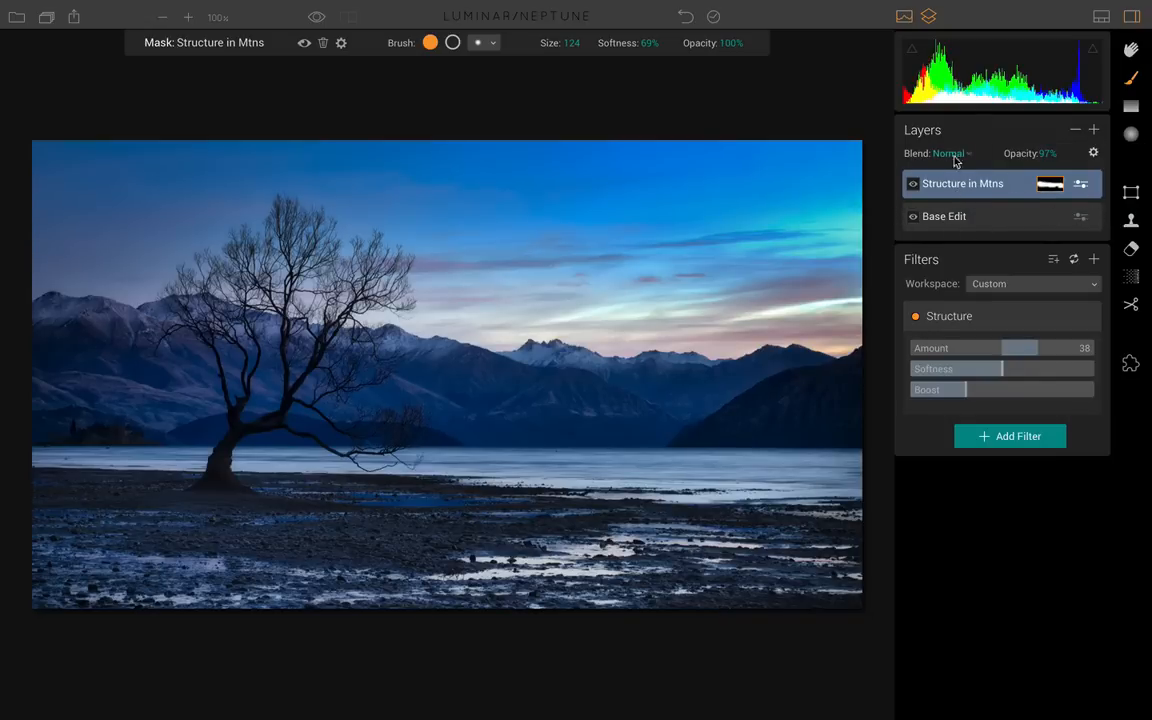
click(1095, 131)
click(1070, 193)
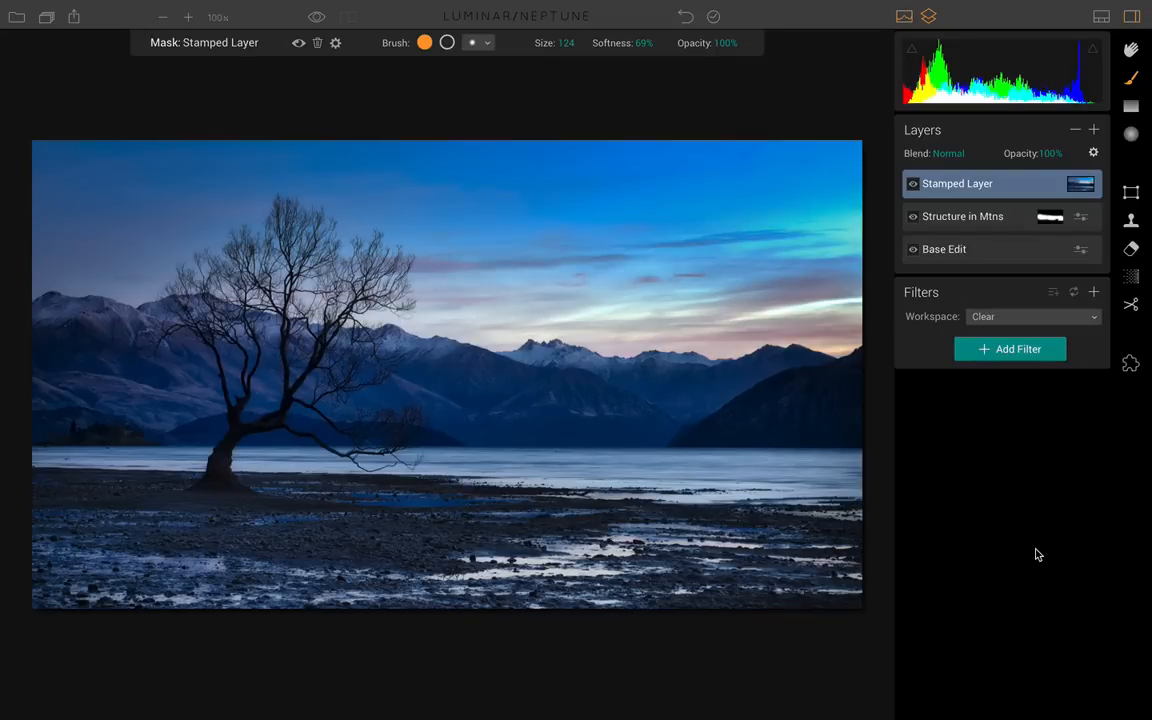
- Add a new adjustment layer above the Stamped Layer and dismiss the filter catalog without choosing a filter
click(1094, 130)
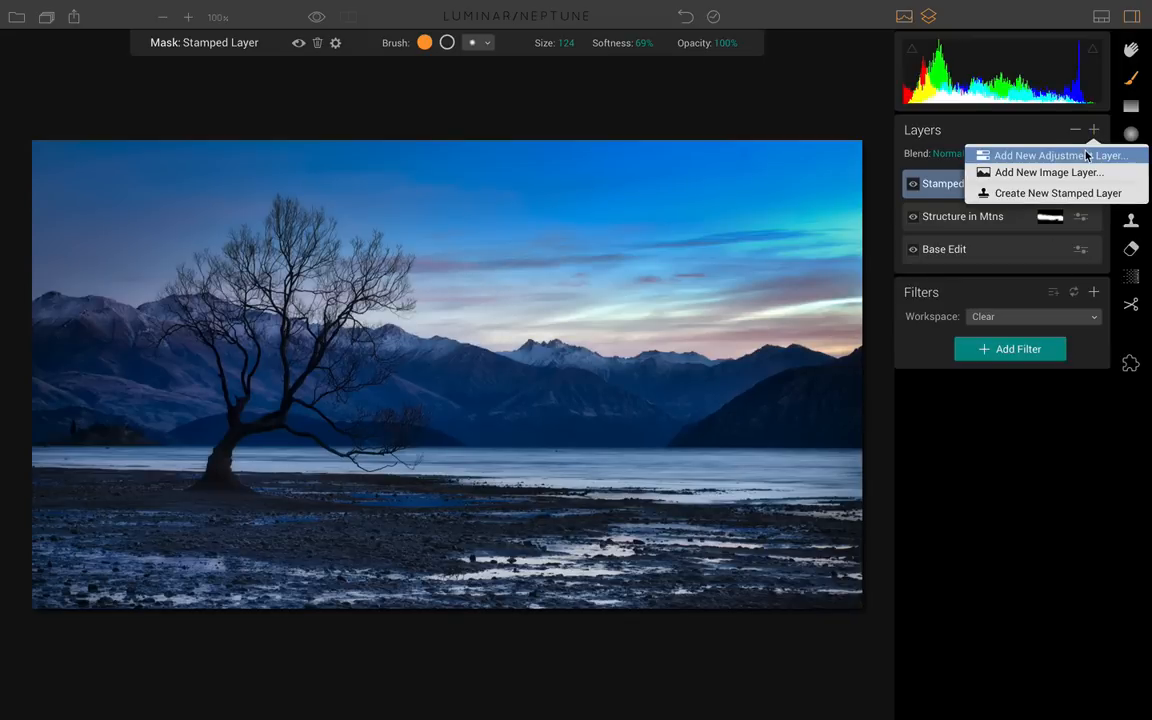
click(1087, 155)
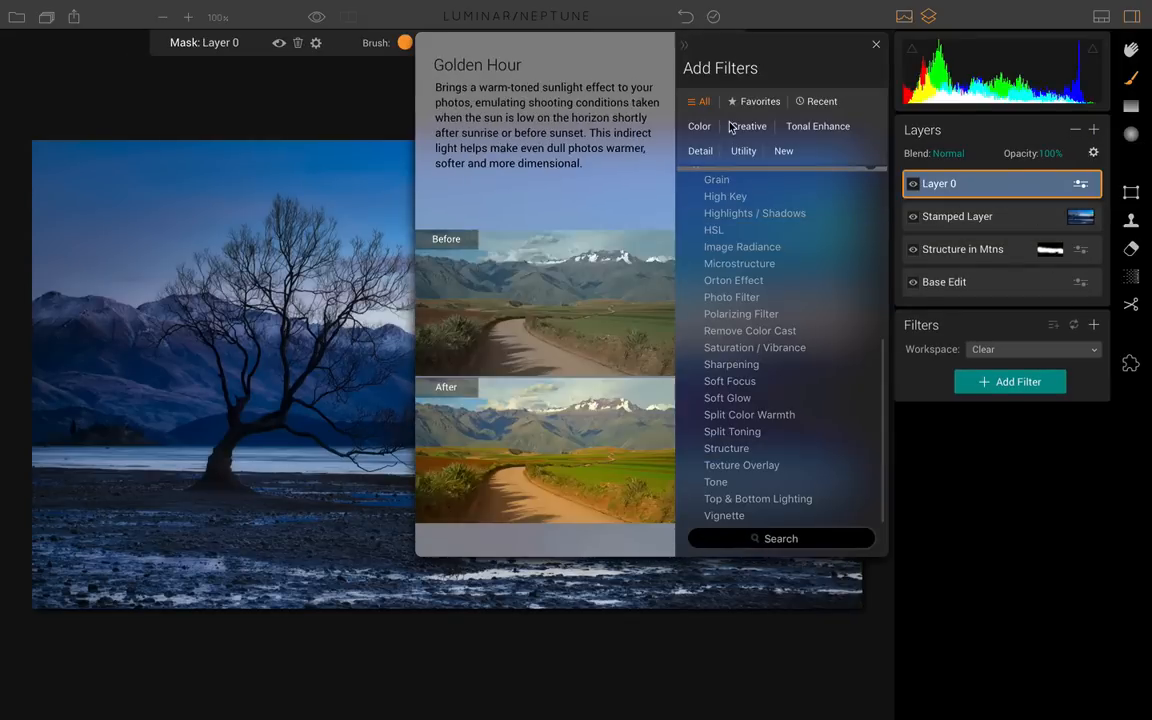
click(878, 48)
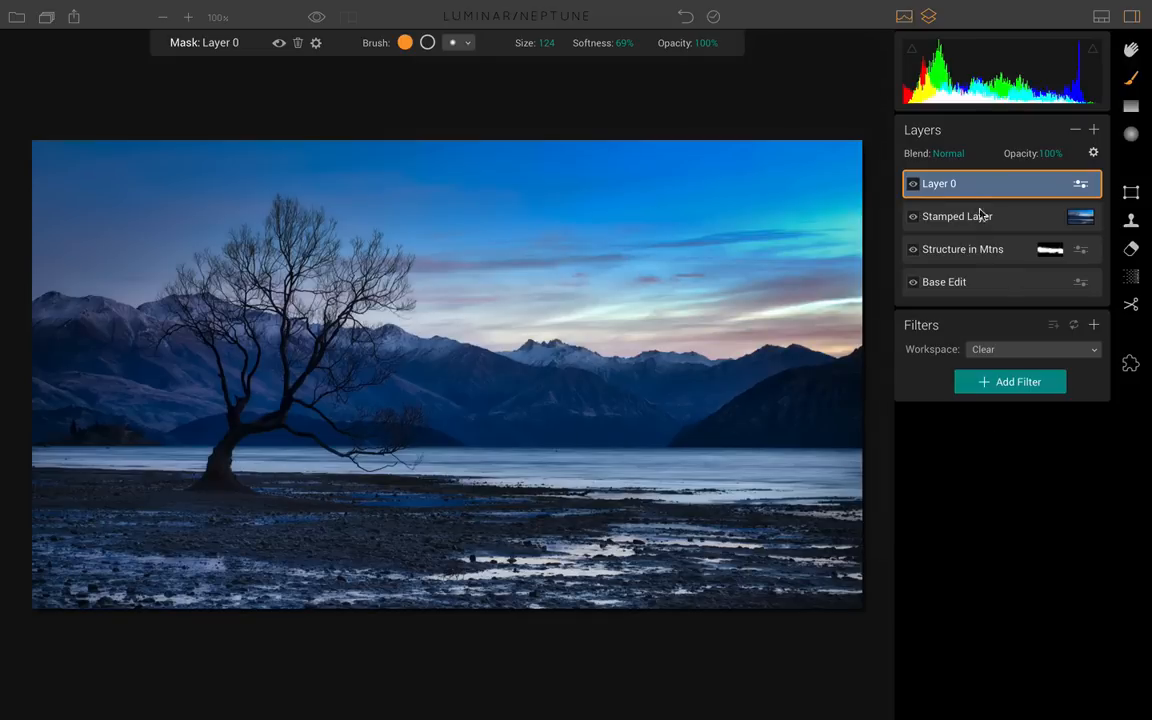
- Load the Quick & Awesome workspace of filters on Layer 0
click(986, 390)
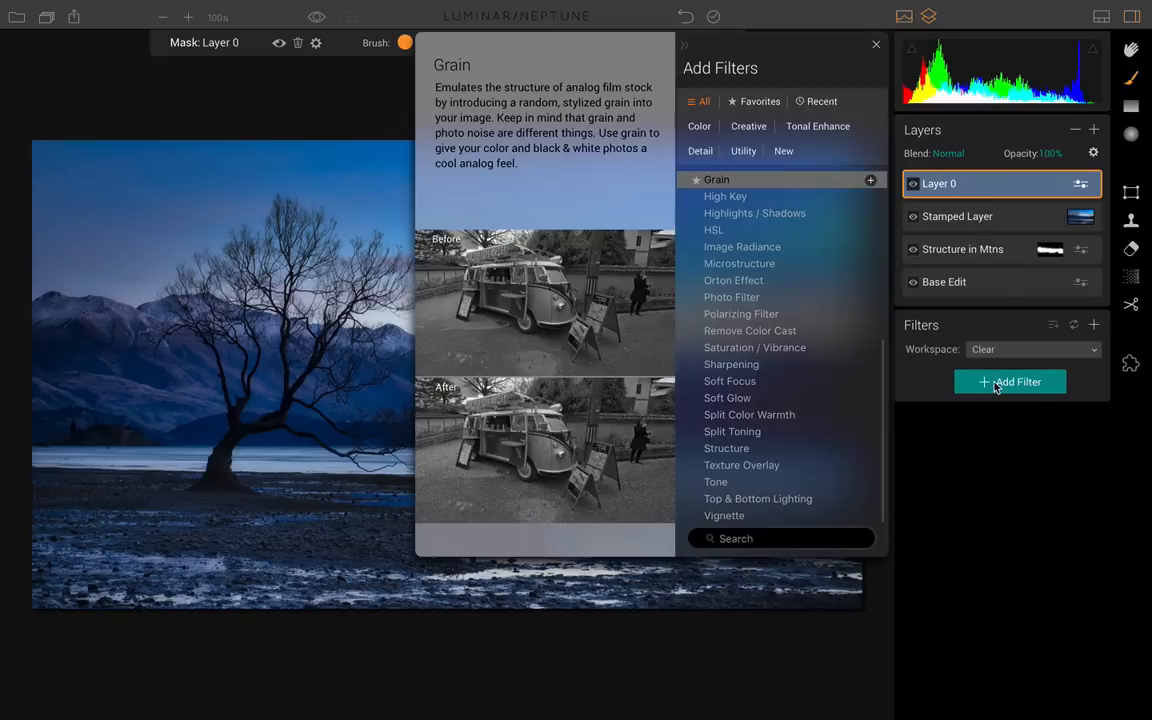
click(1020, 382)
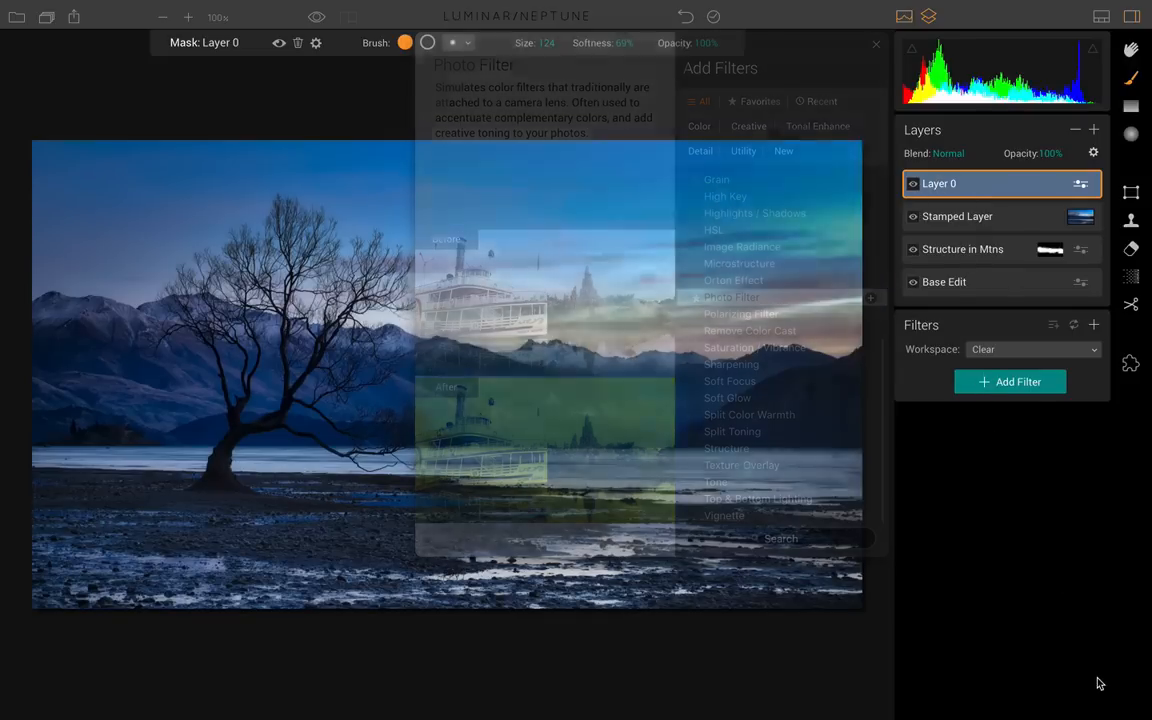
click(1030, 352)
click(1030, 360)
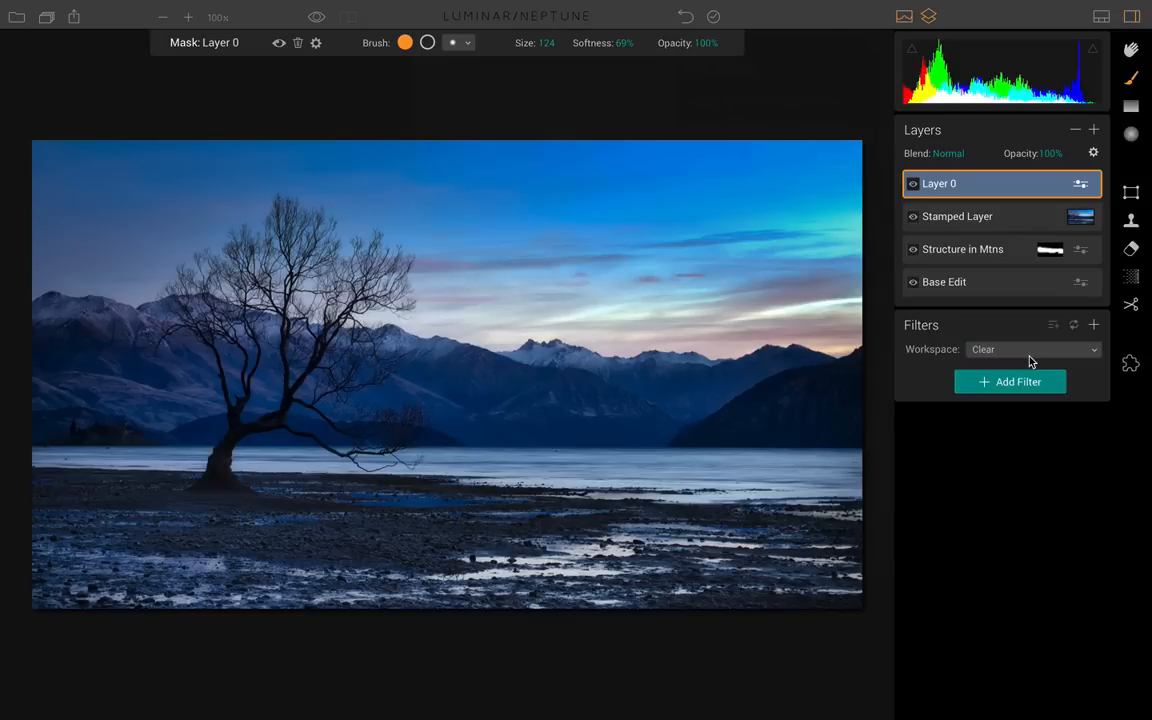
click(1008, 382)
click(975, 493)
click(1044, 355)
click(1036, 399)
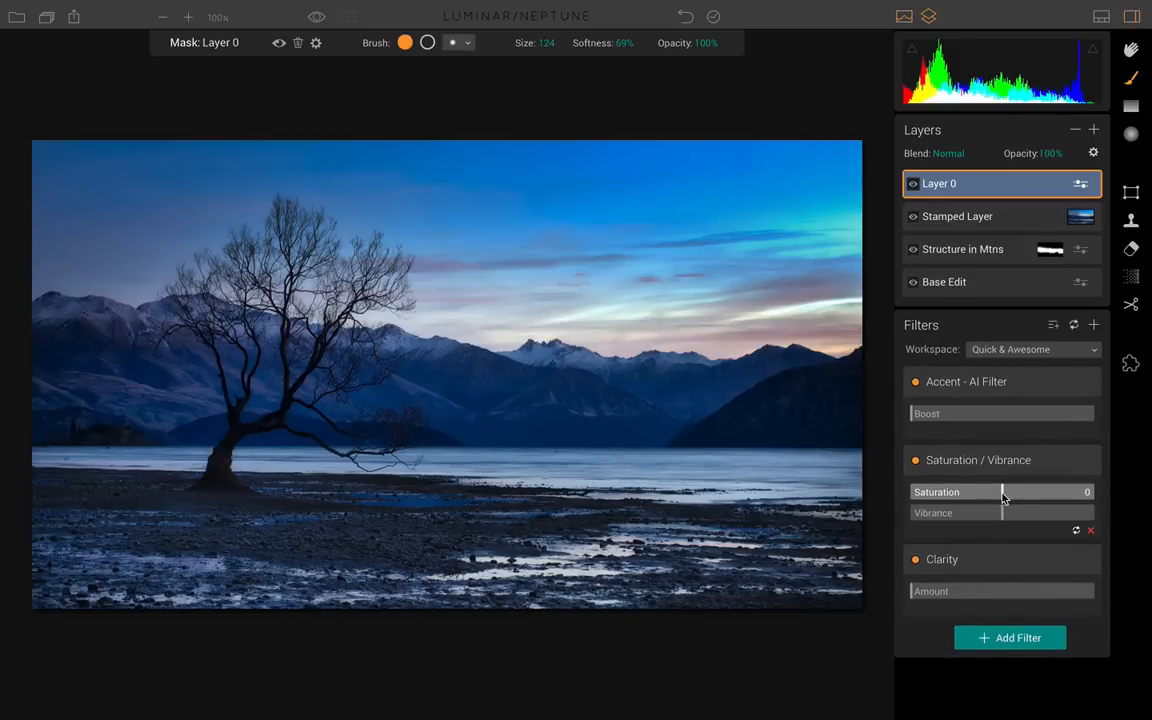
- Set Layer 0's Saturation to 30, Vibrance to 37 and Clarity Amount to 50
drag(1003, 492, 1038, 522)
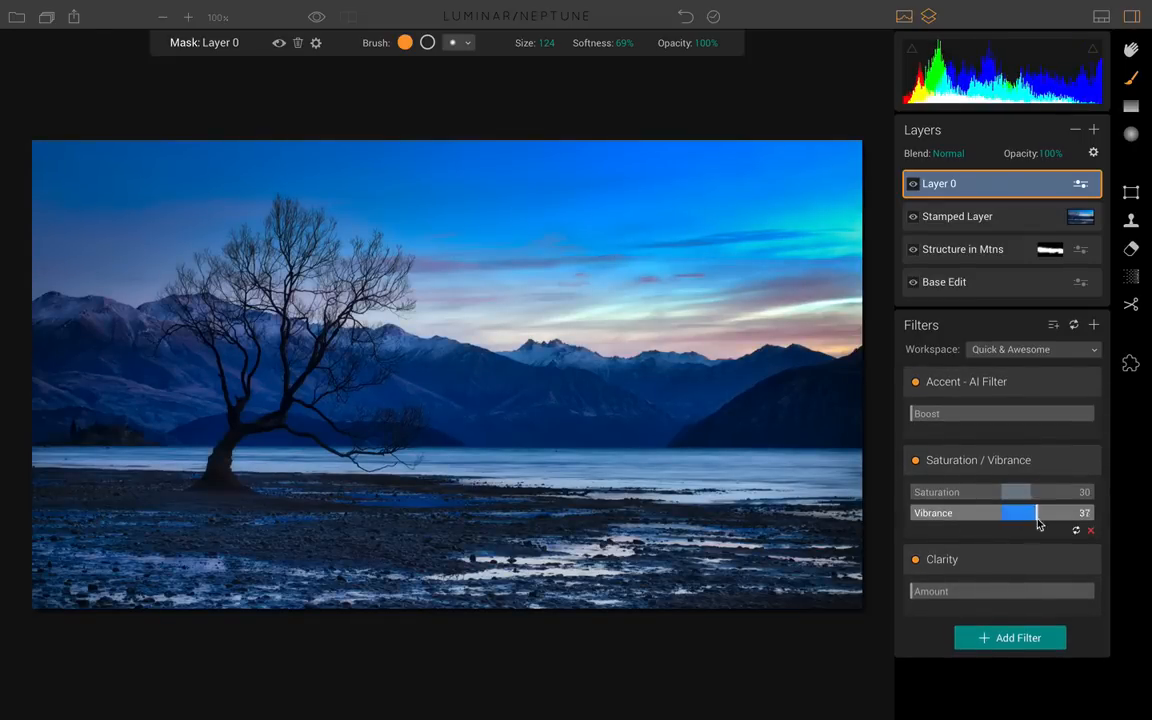
drag(911, 594, 1004, 597)
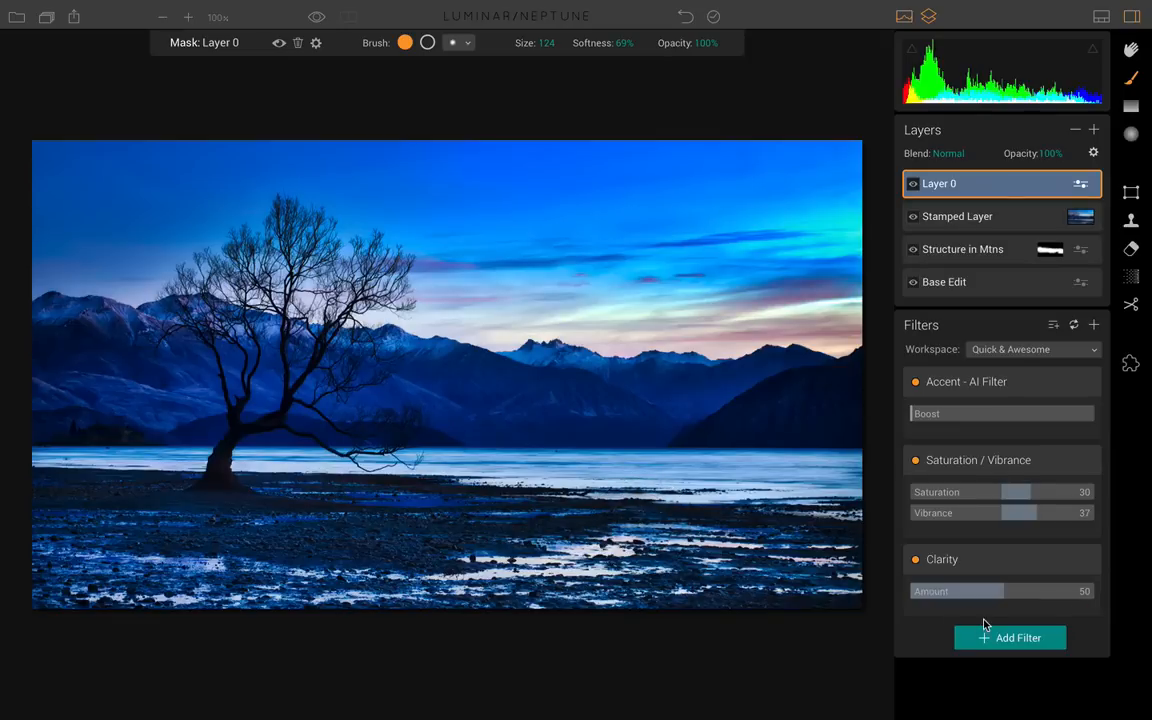
- Create a luminosity mask on Layer 0
right_click(963, 189)
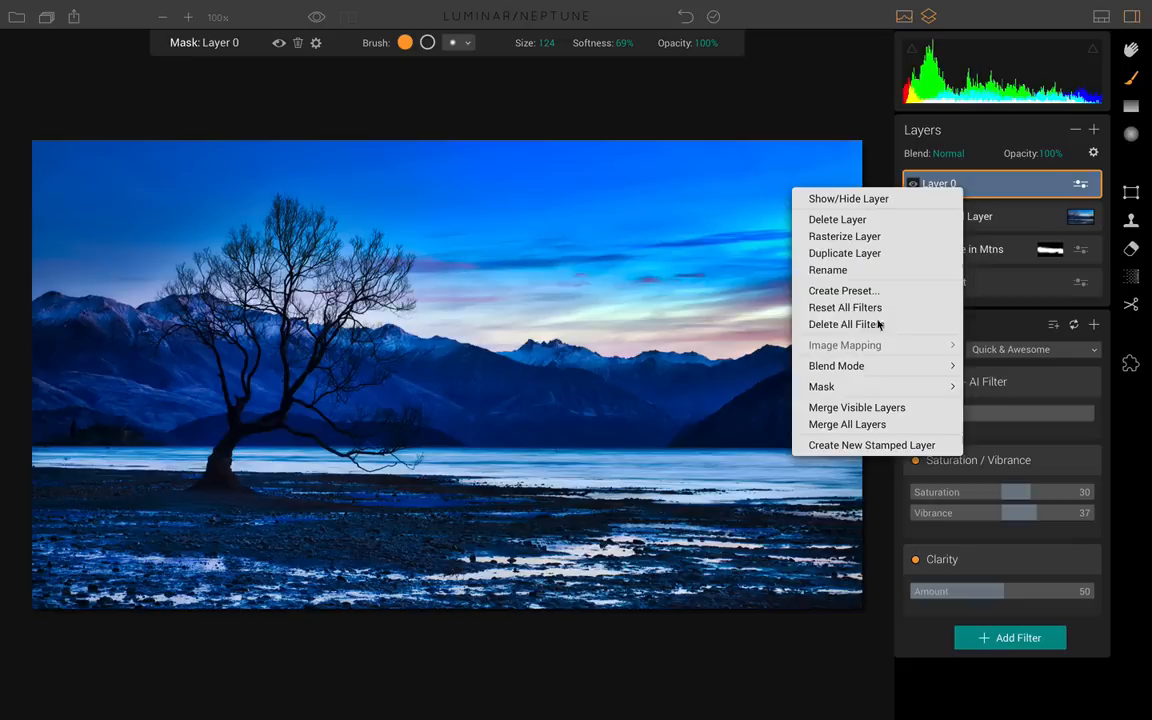
mouse_move(849, 387)
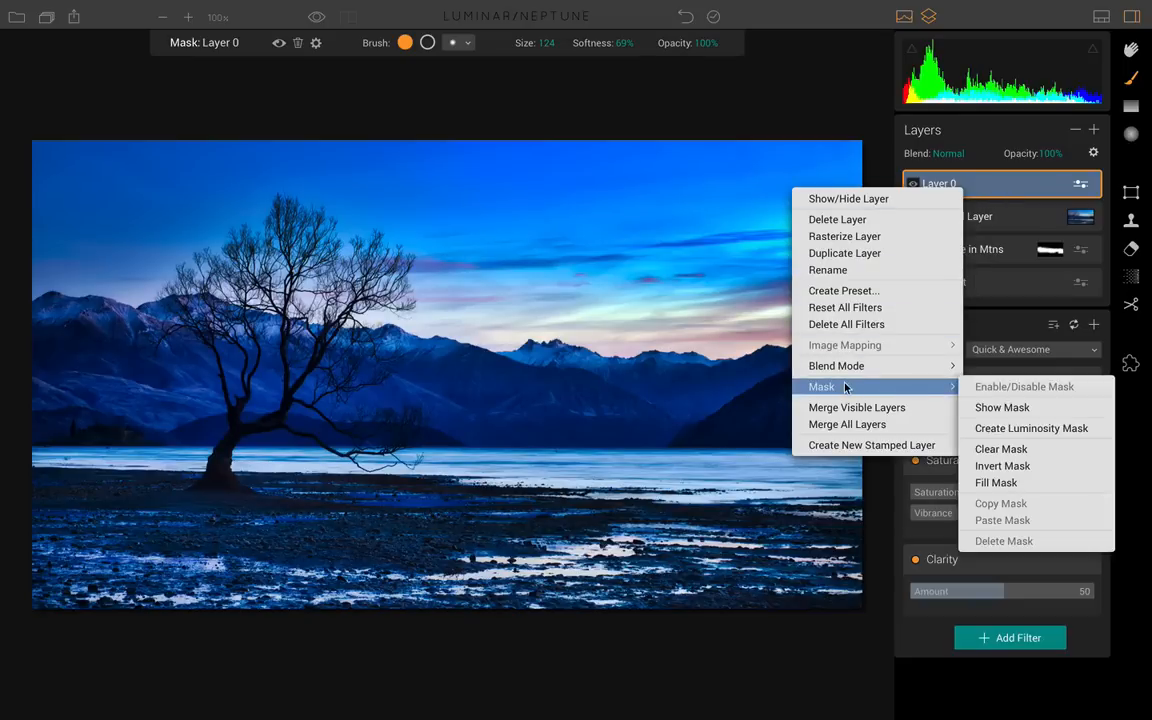
click(1006, 432)
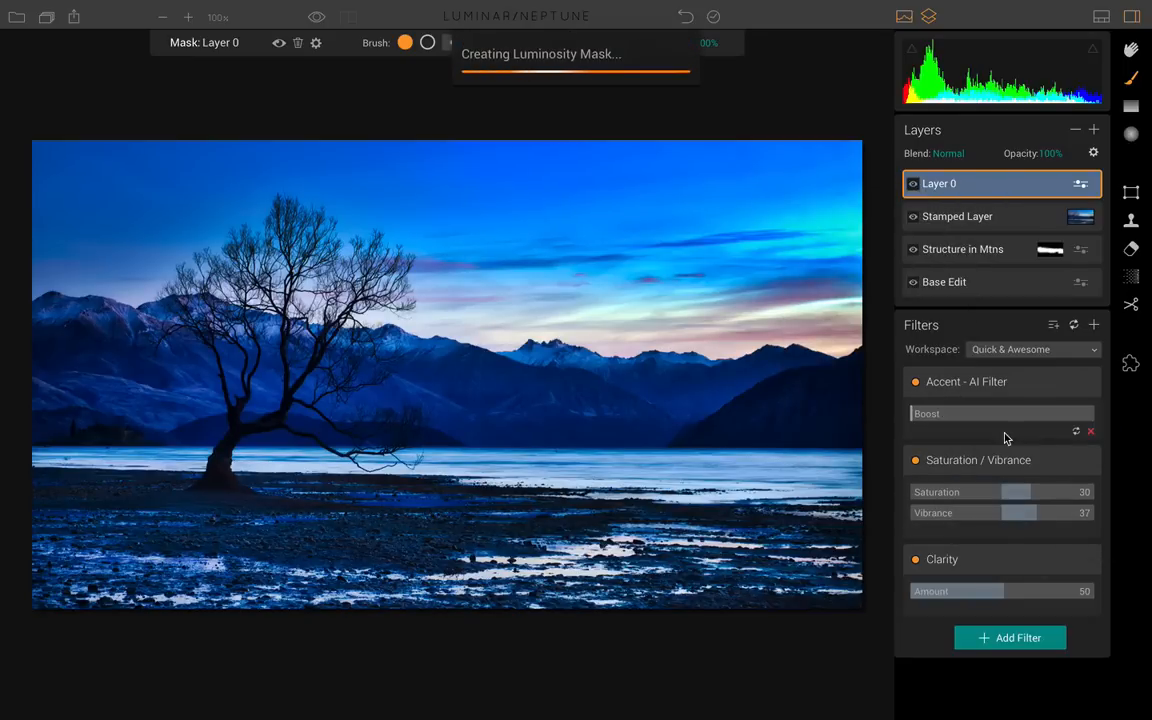
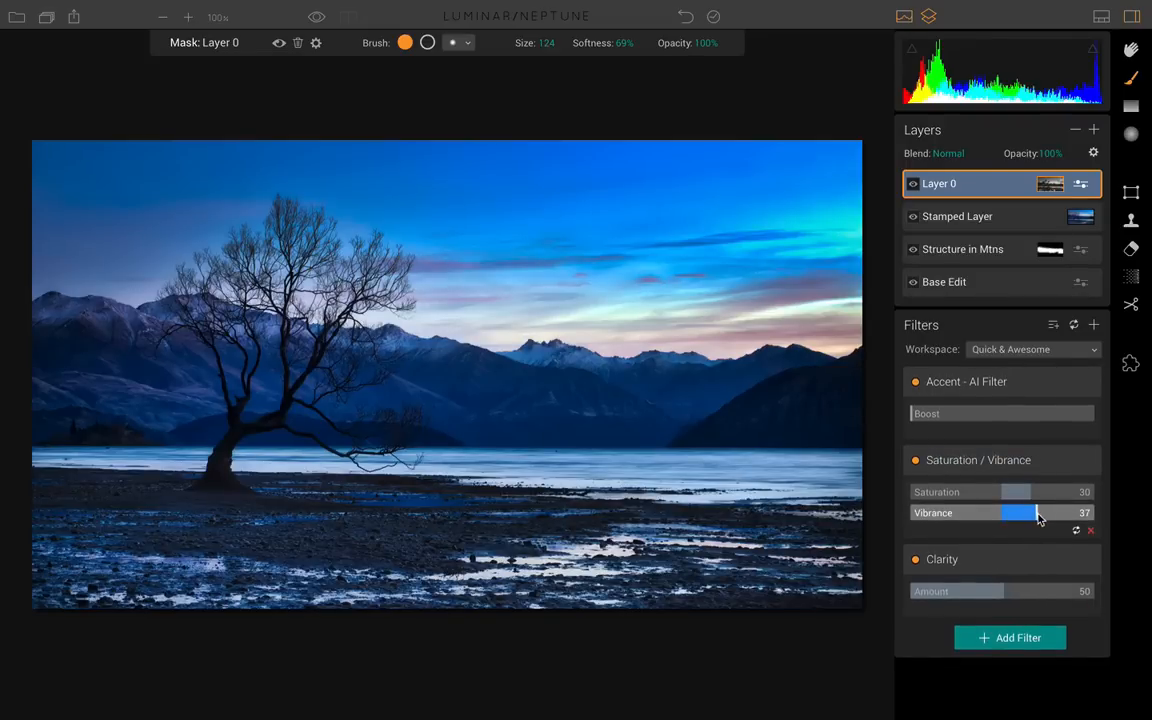
- Try Vibrance 96 and Saturation 100 on Layer 0, toggling the layer's visibility to compare the effect
drag(1037, 516, 1091, 517)
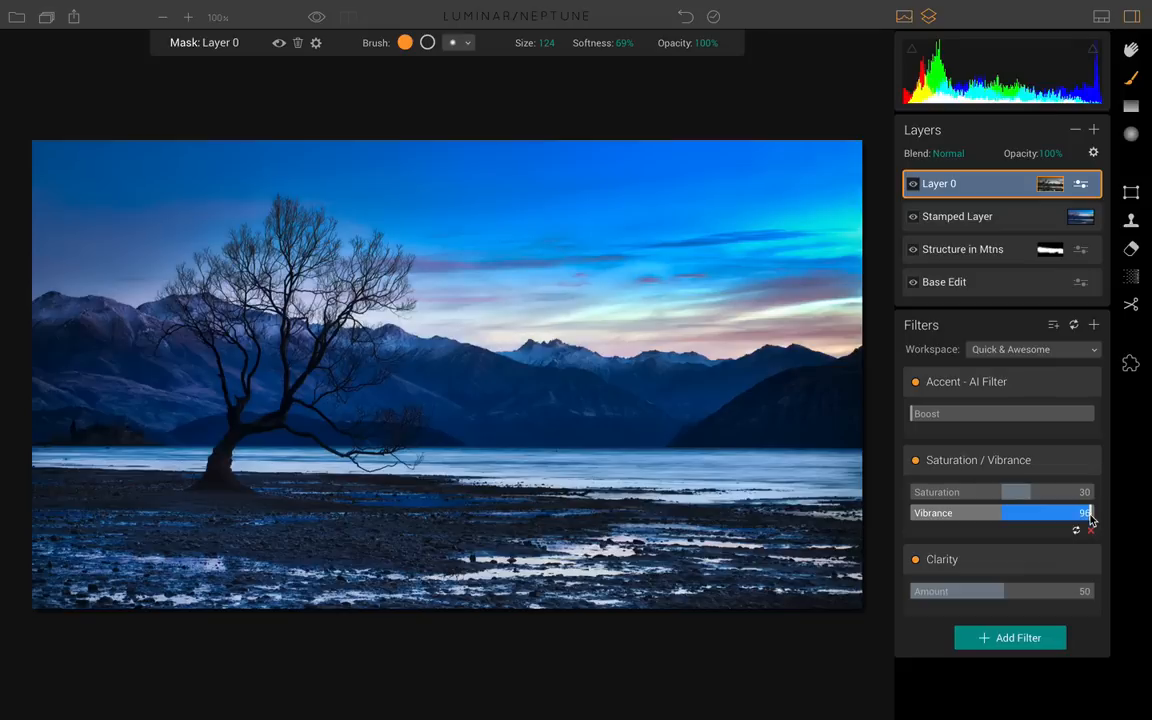
drag(1033, 493, 1095, 510)
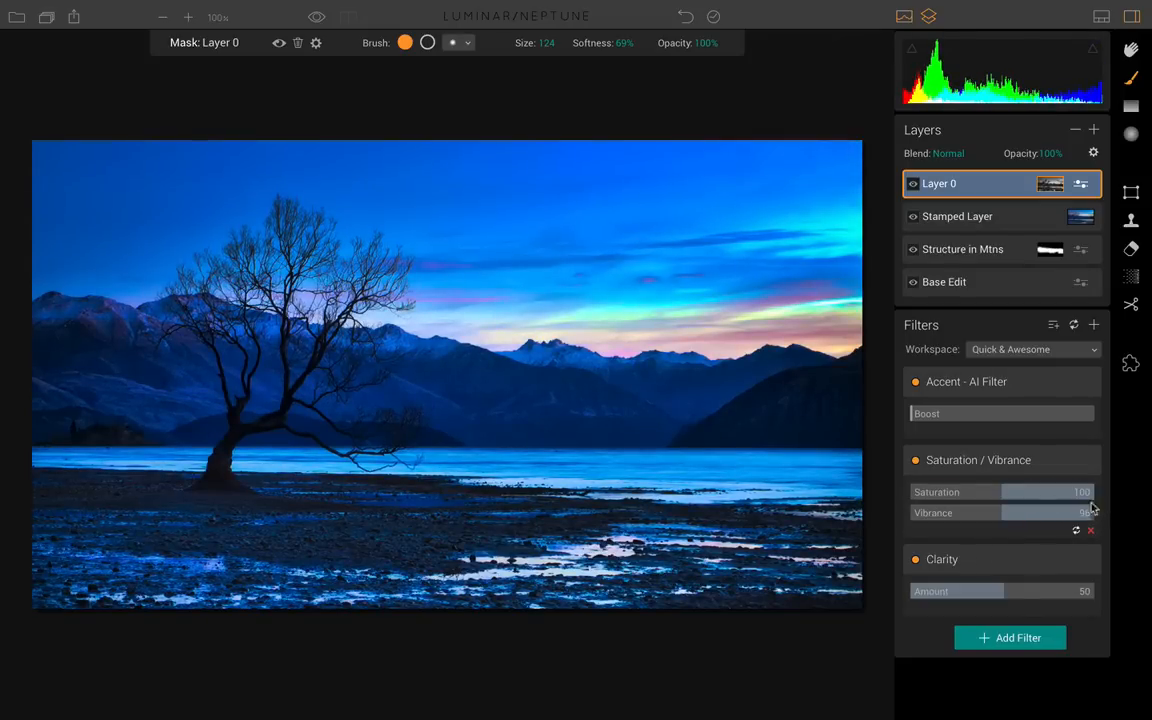
click(913, 184)
click(913, 184)
click(913, 184)
- Reset Layer 0's Saturation and Vibrance to 0 and make the layer visible
drag(1072, 491, 1071, 494)
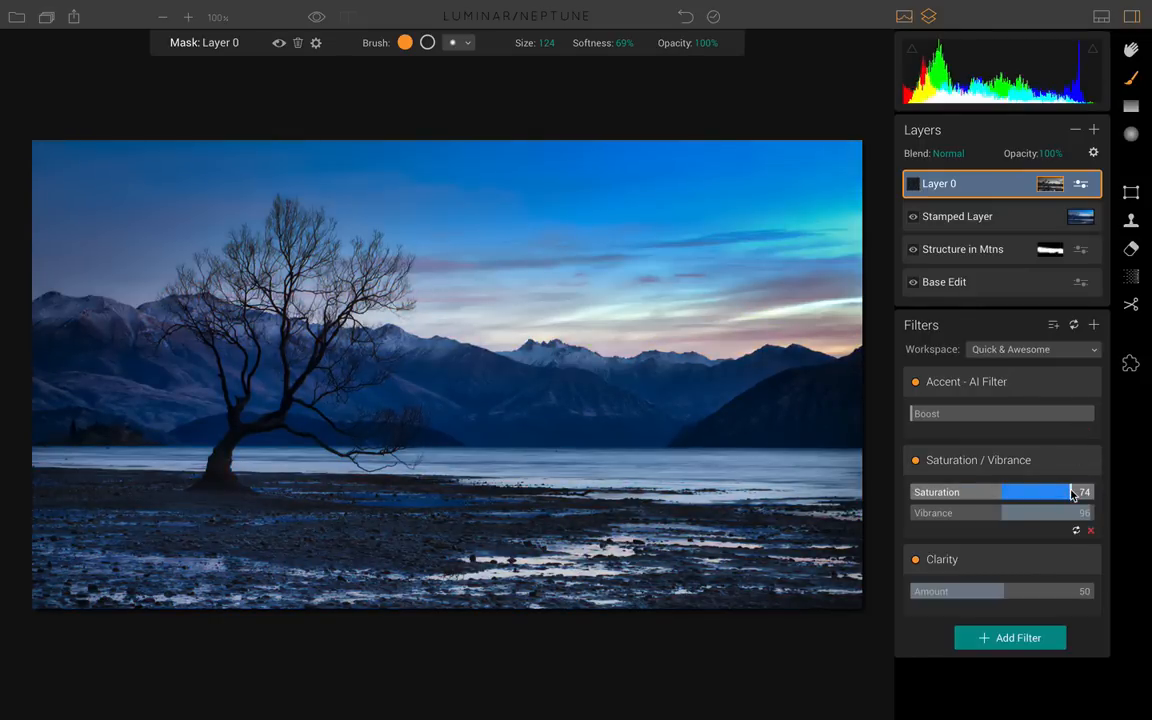
double_click(1072, 494)
double_click(1022, 515)
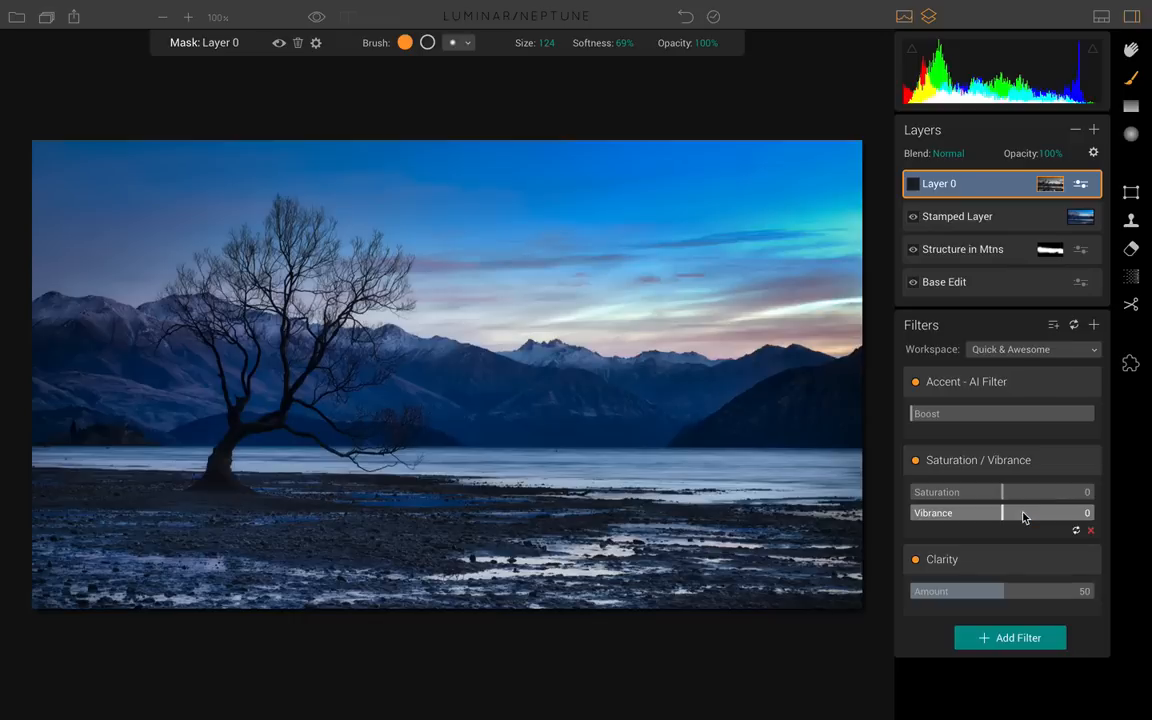
click(914, 186)
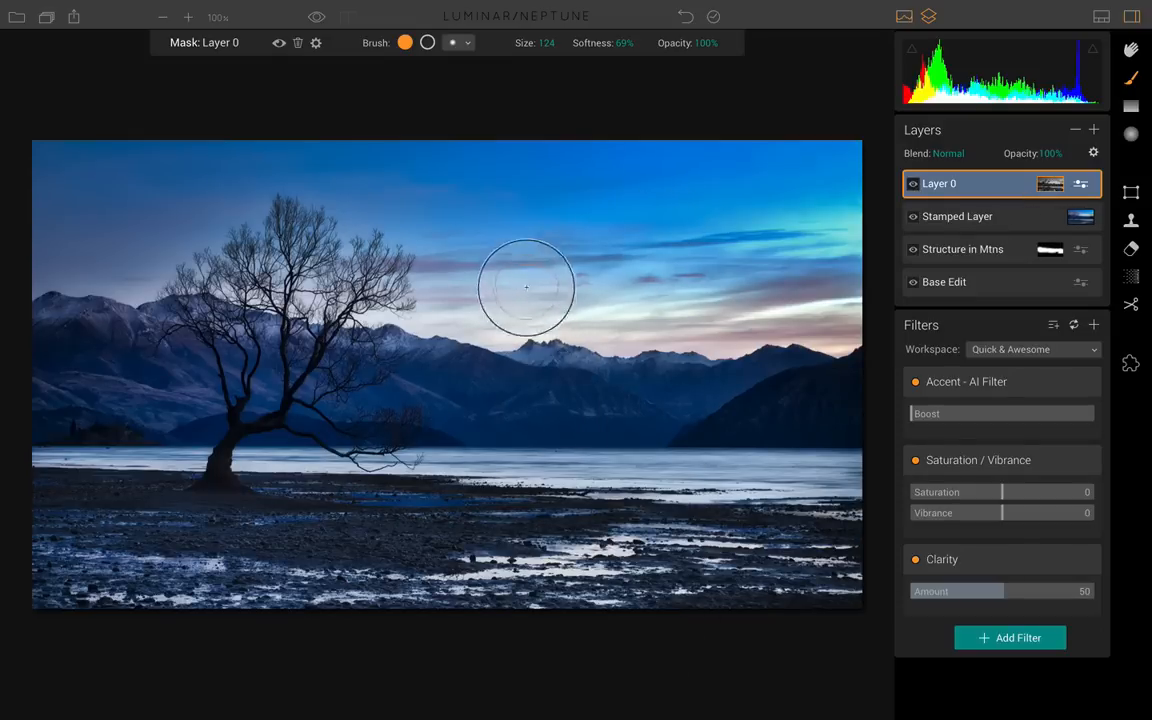
- Invert Layer 0's luminosity mask and hide the layer
right_click(1053, 189)
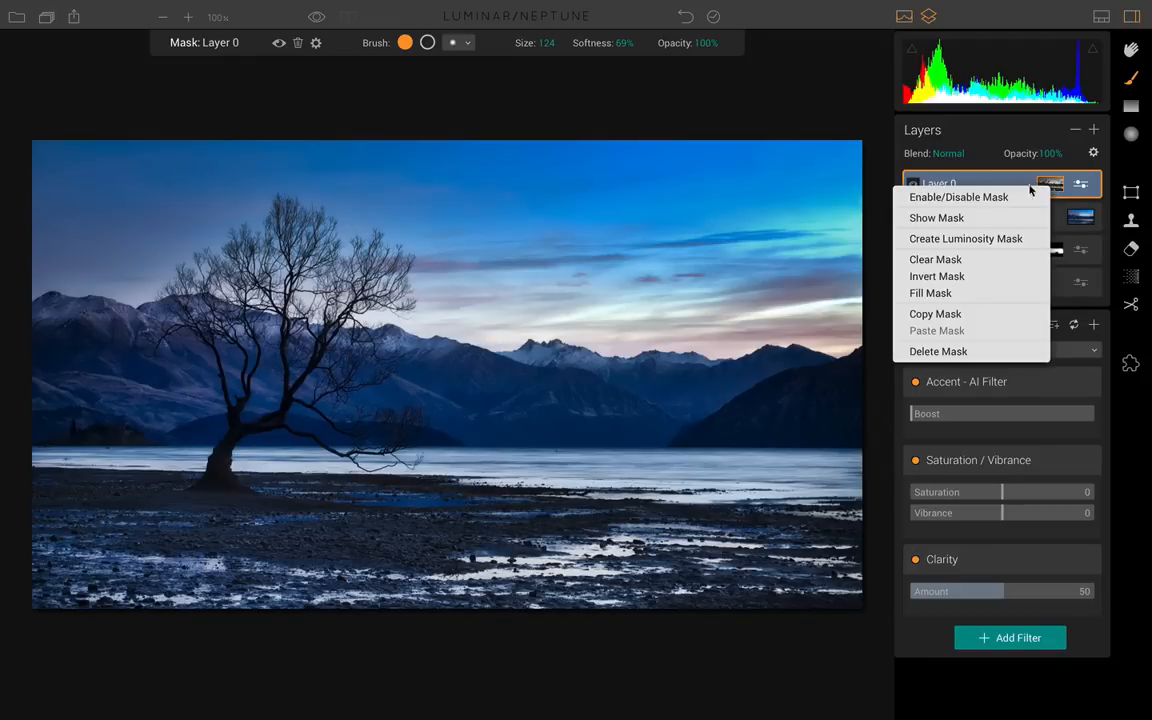
click(961, 278)
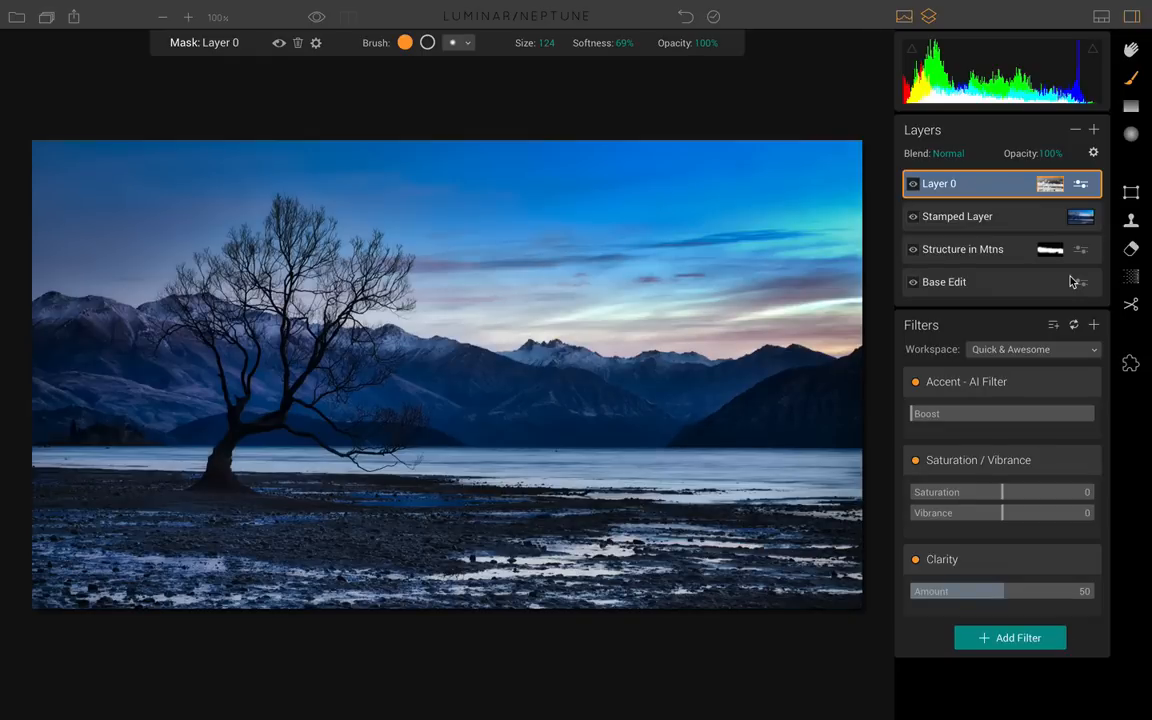
click(912, 184)
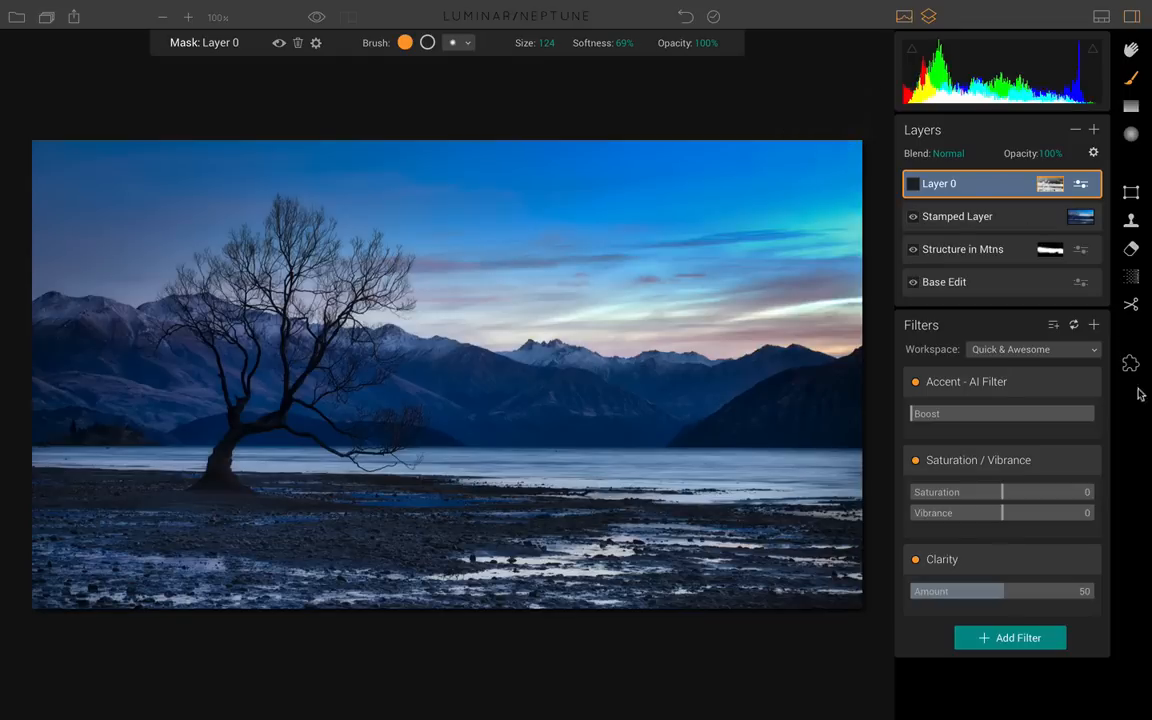
- Display the Outdoor presets and add a new adjustment layer above Layer 0
click(1105, 19)
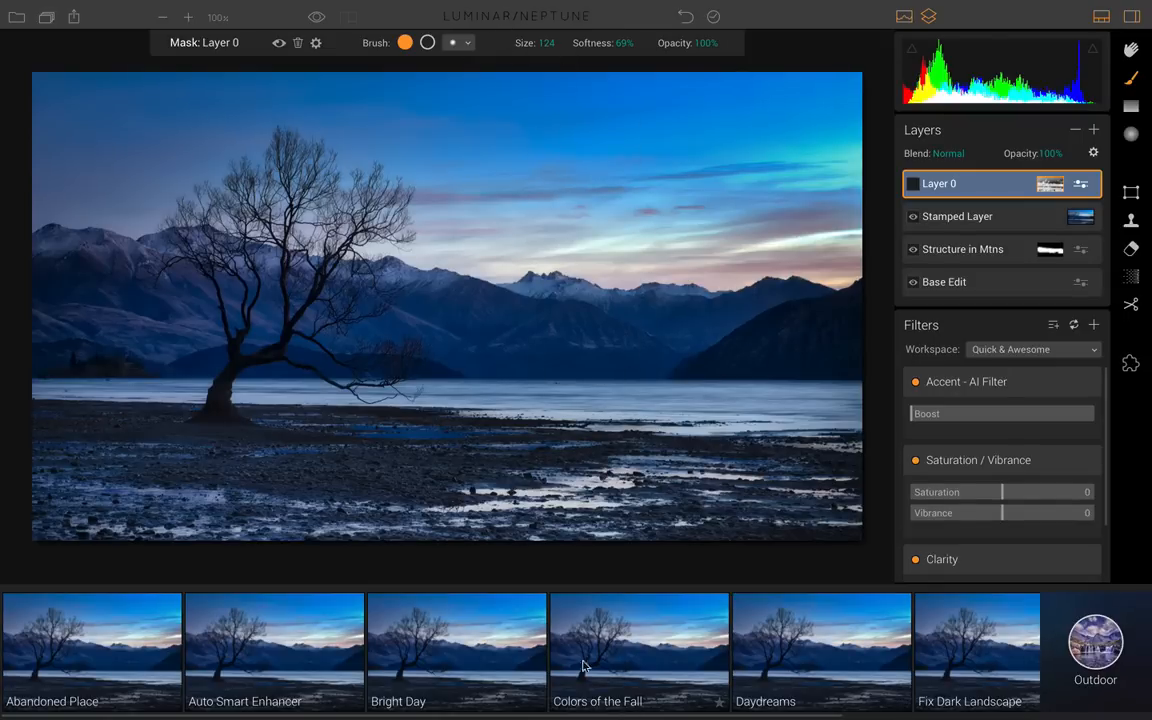
scroll(580, 662, left, 1)
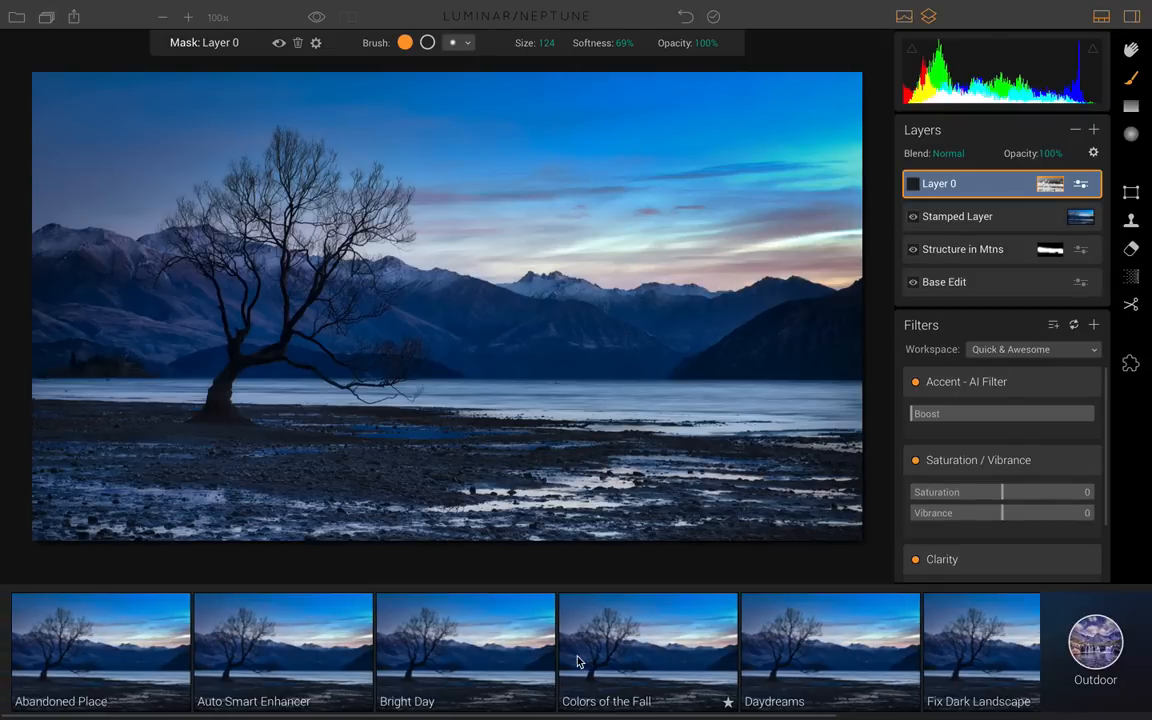
click(1095, 131)
click(1078, 155)
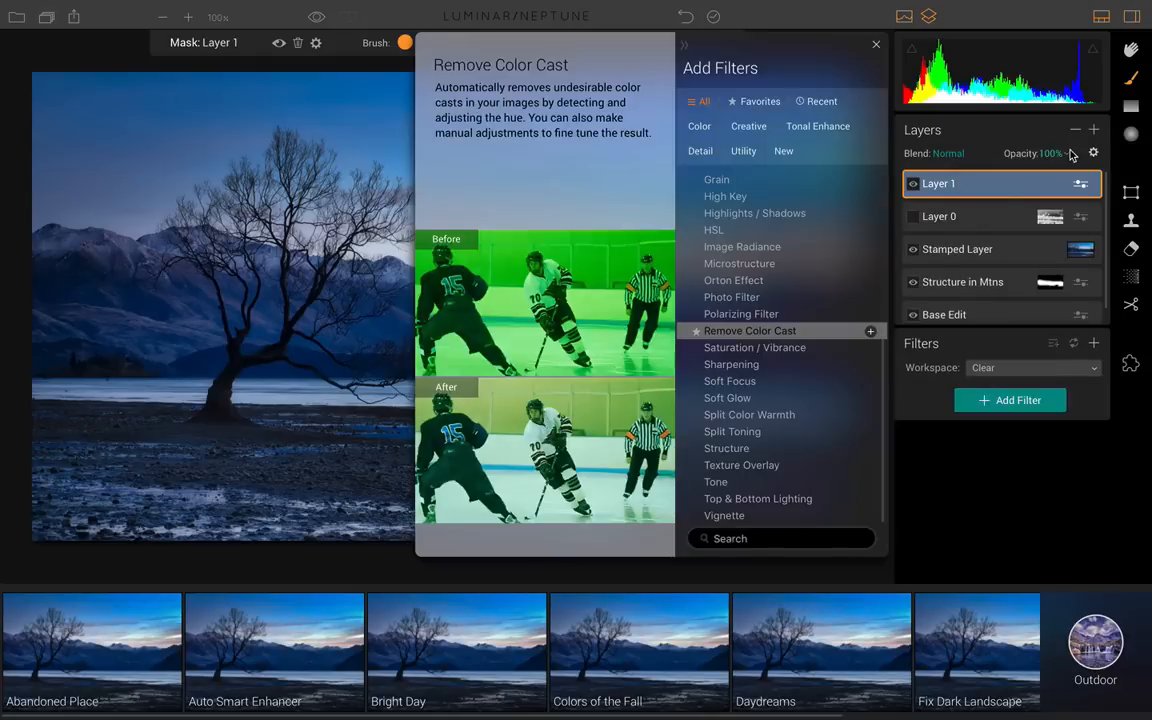
- Apply the August Rush preset from the FilterGrade Tropical collection to Layer 1
click(880, 50)
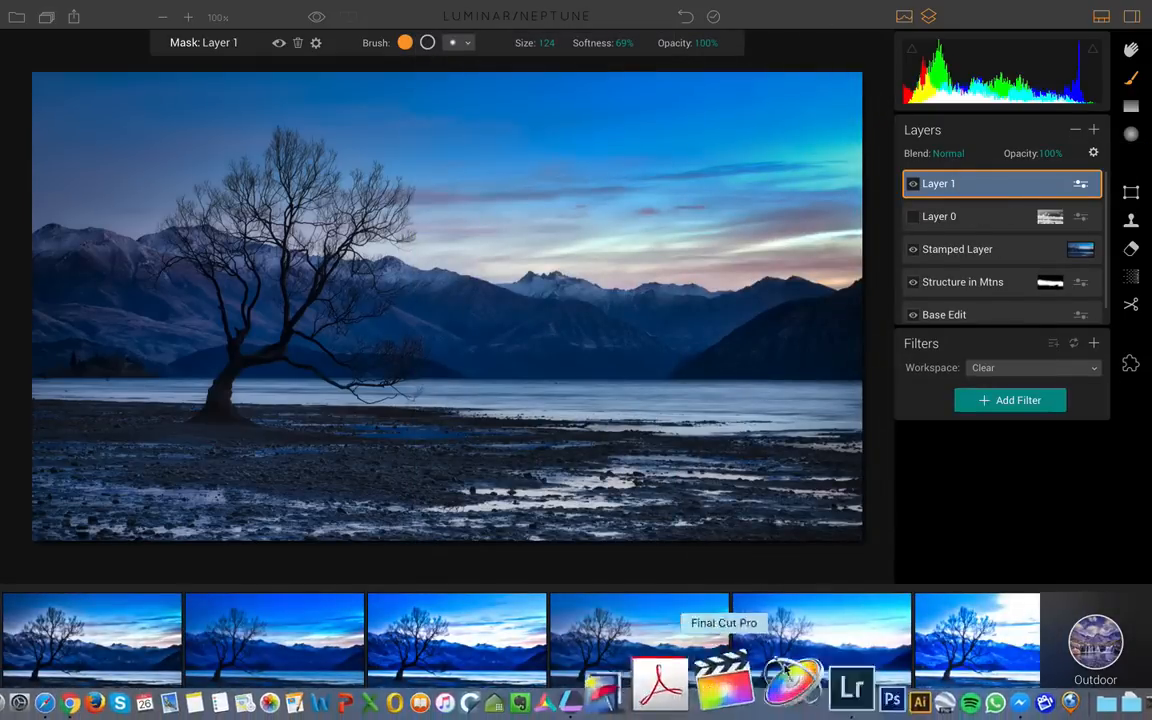
click(1080, 638)
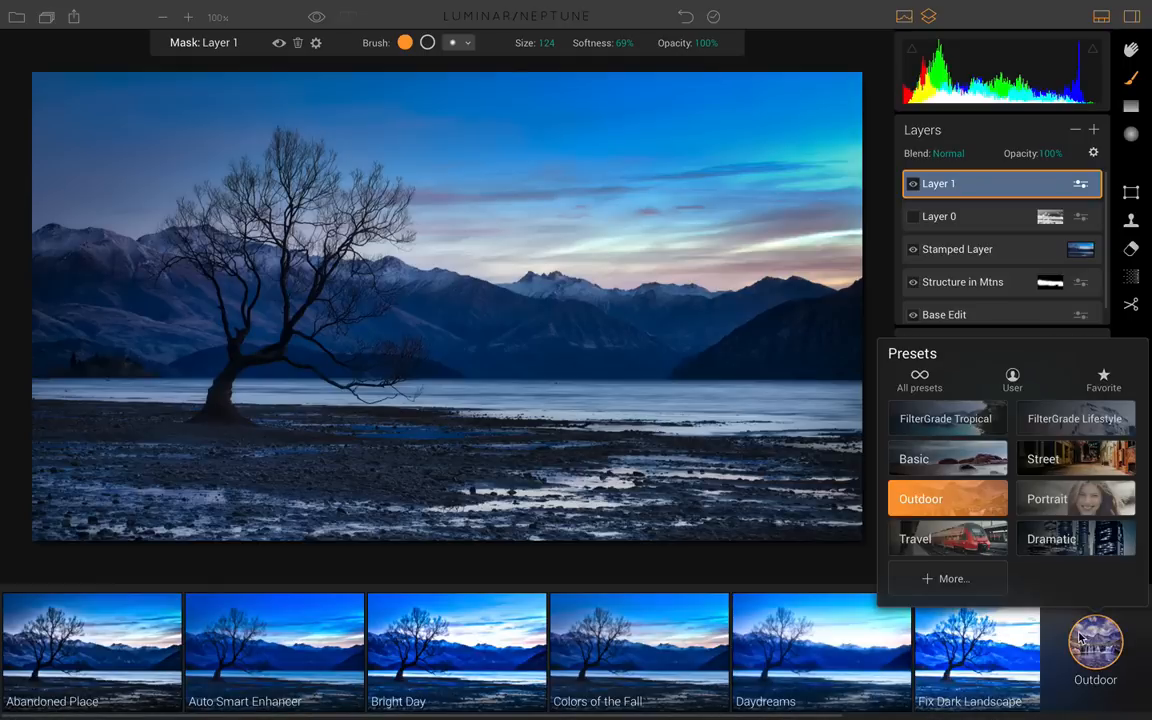
click(944, 422)
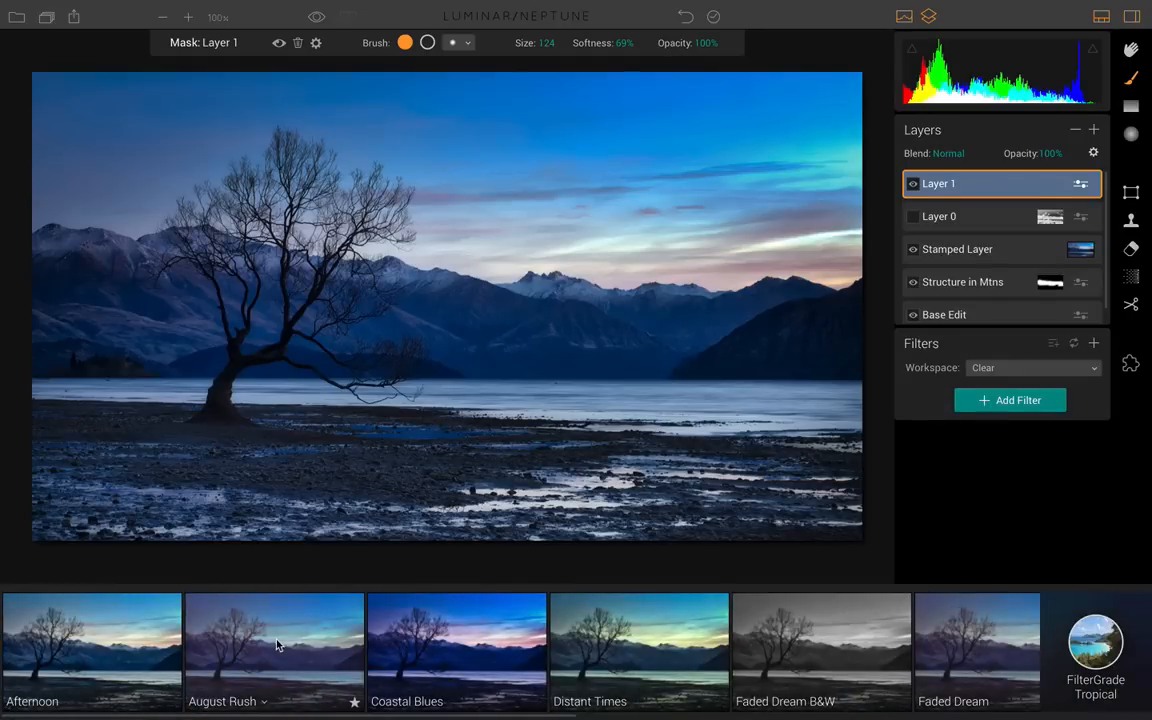
scroll(948, 656, right, 3)
scroll(948, 656, left, 3)
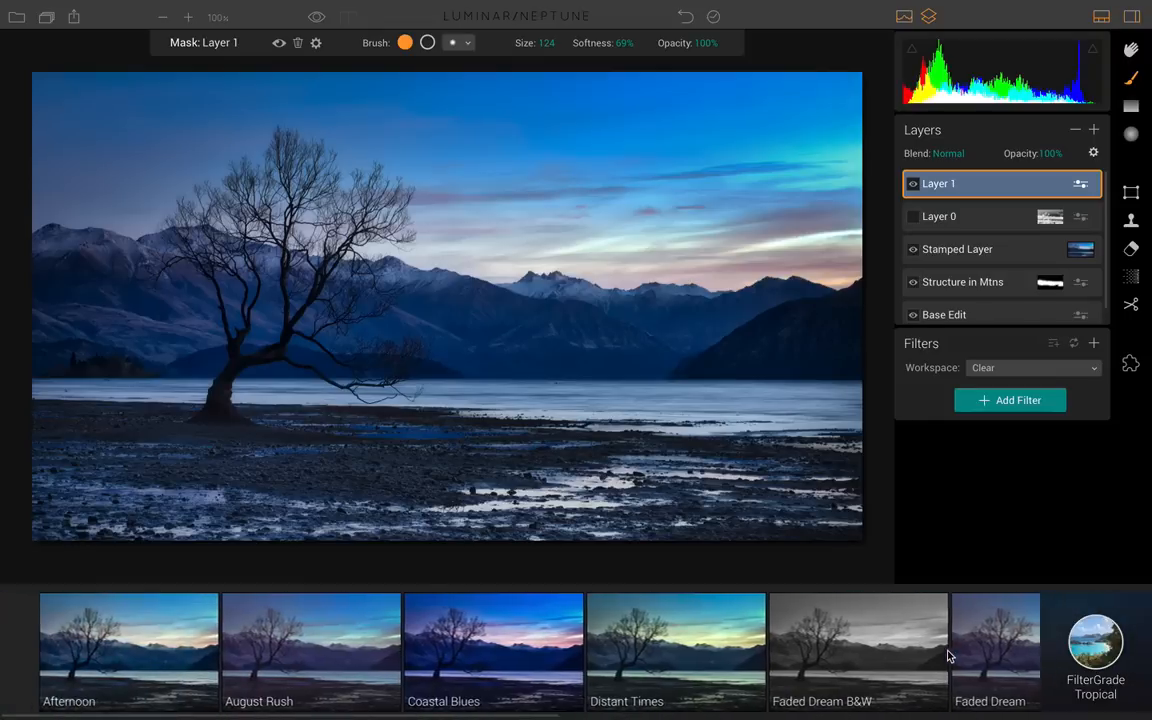
click(257, 646)
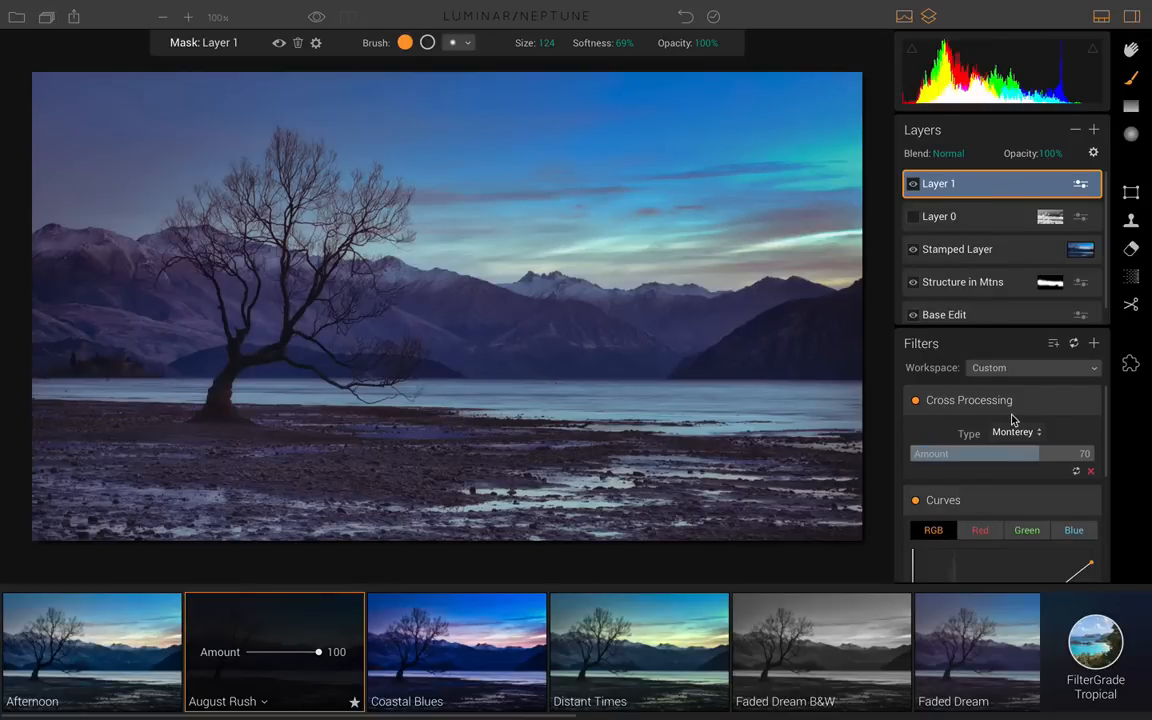
- Review the Cross Processing and Curves filter settings that the August Rush preset uses on Layer 1
scroll(1010, 419, down, 3)
scroll(1010, 417, up, 3)
scroll(1090, 464, down, 5)
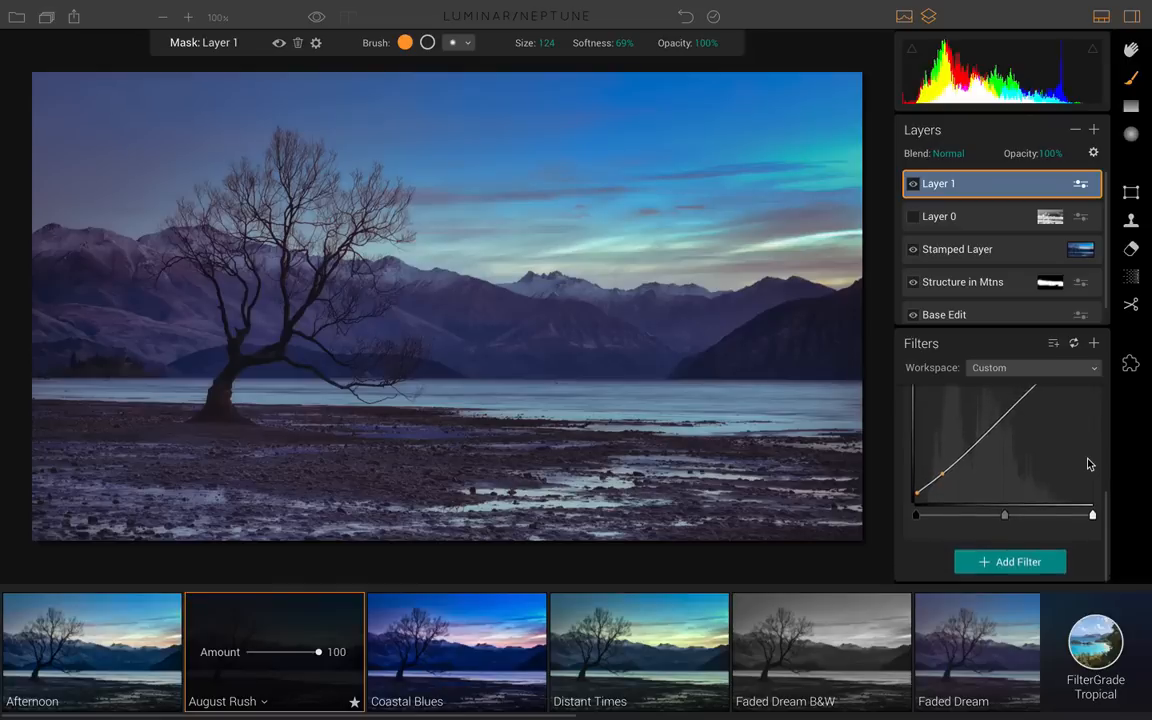
scroll(1050, 458, up, 5)
scroll(1040, 490, down, 3)
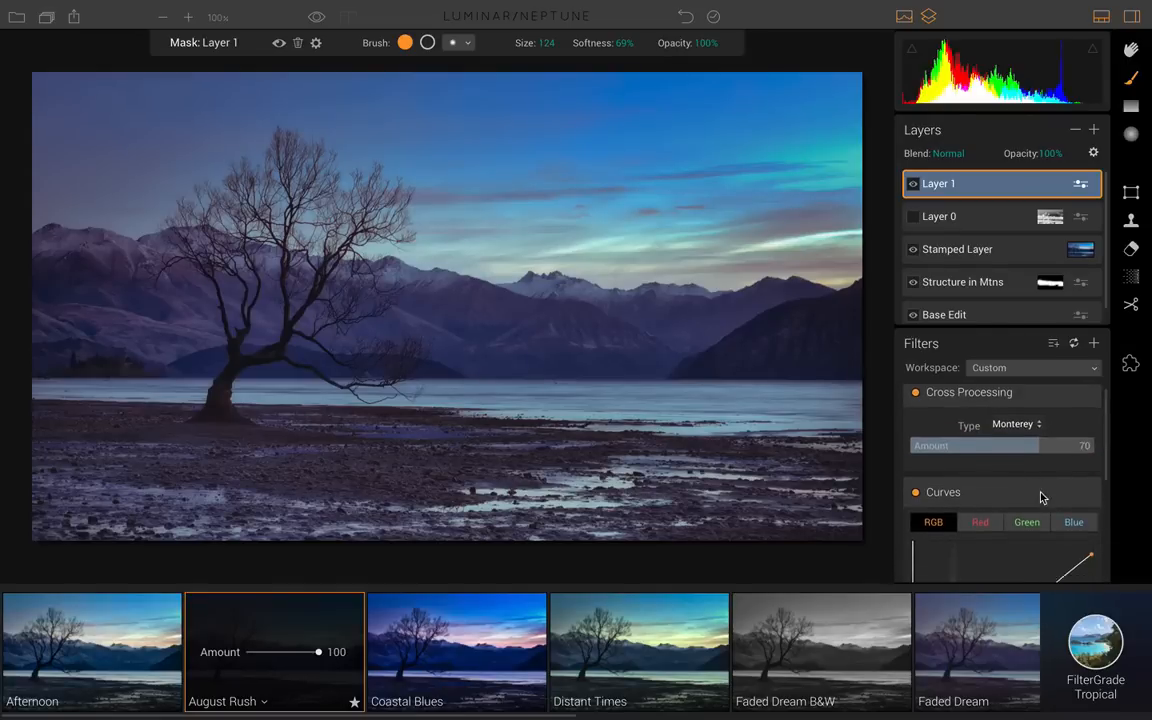
scroll(1039, 496, up, 3)
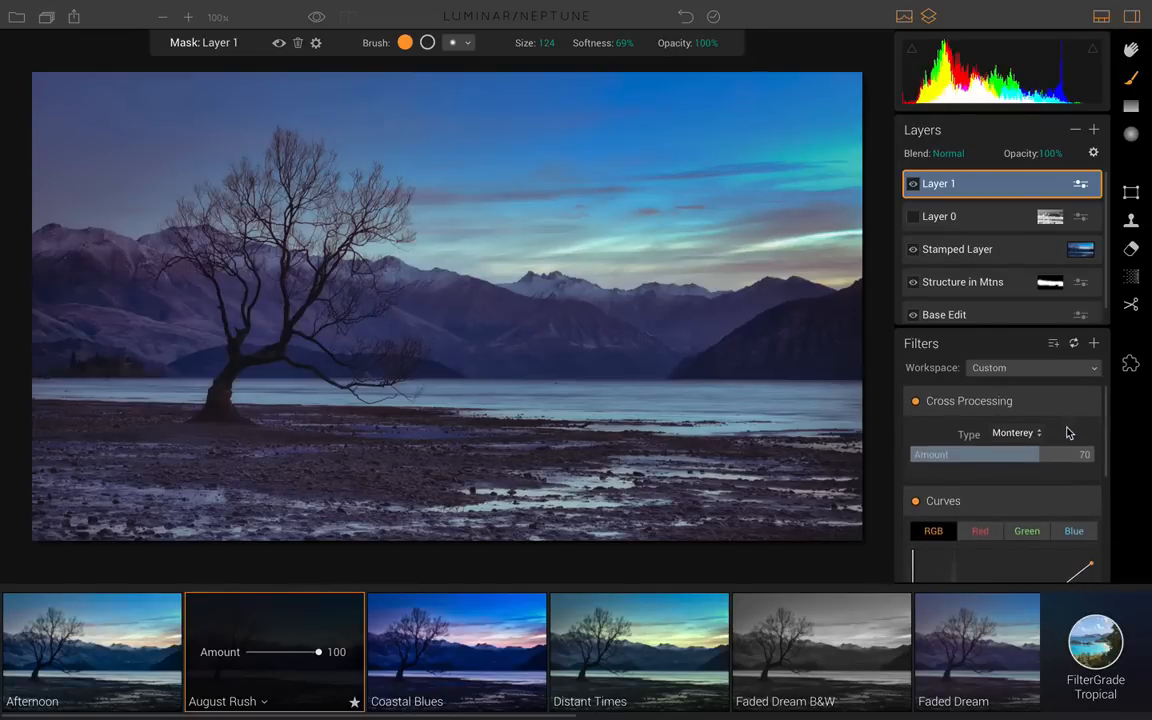
- Try the August Rush preset at amount 96, and return Layer 1's opacity to 100%
mouse_move(318, 657)
mouse_down()
mouse_move(249, 651)
mouse_move(334, 651)
mouse_move(257, 651)
mouse_move(318, 651)
mouse_up()
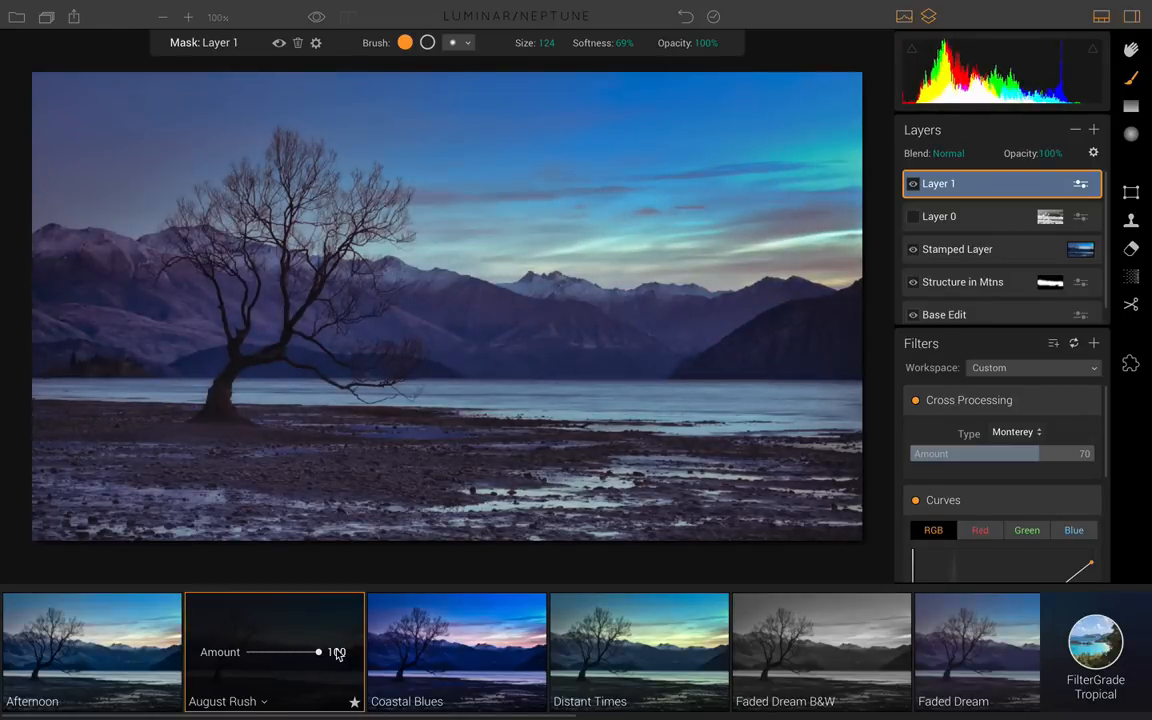
drag(318, 651, 315, 651)
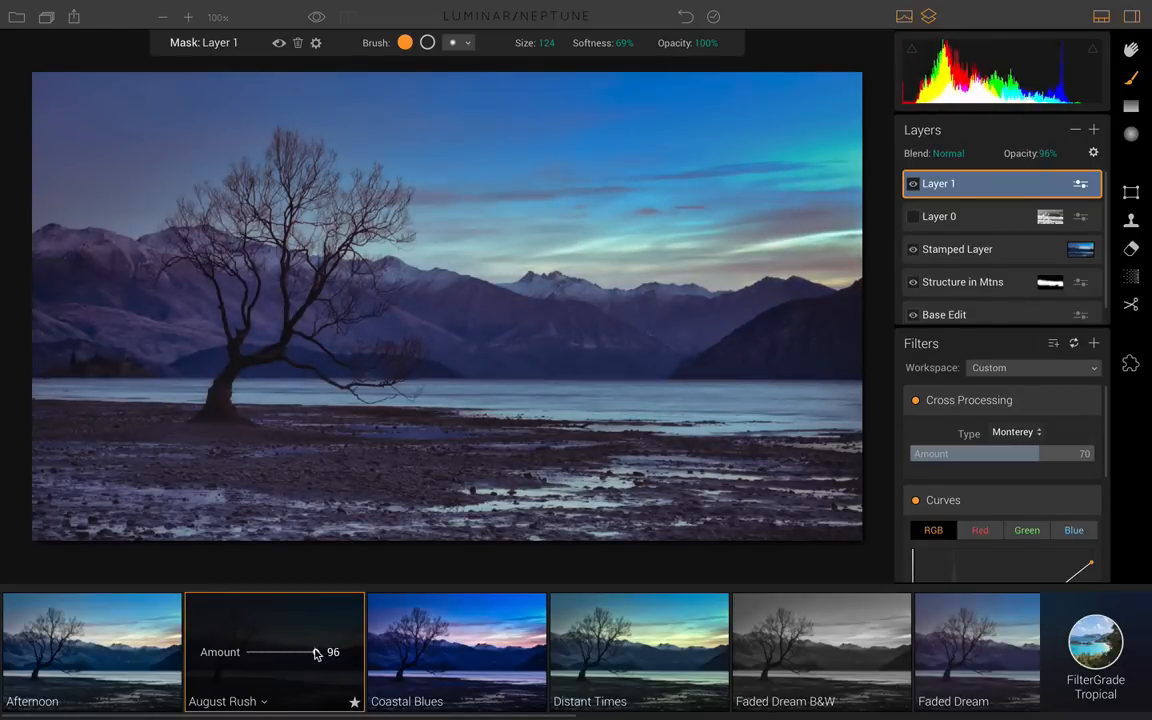
click(1052, 155)
mouse_move(1094, 175)
mouse_down()
mouse_move(1104, 176)
mouse_move(1031, 178)
mouse_move(1099, 174)
mouse_up()
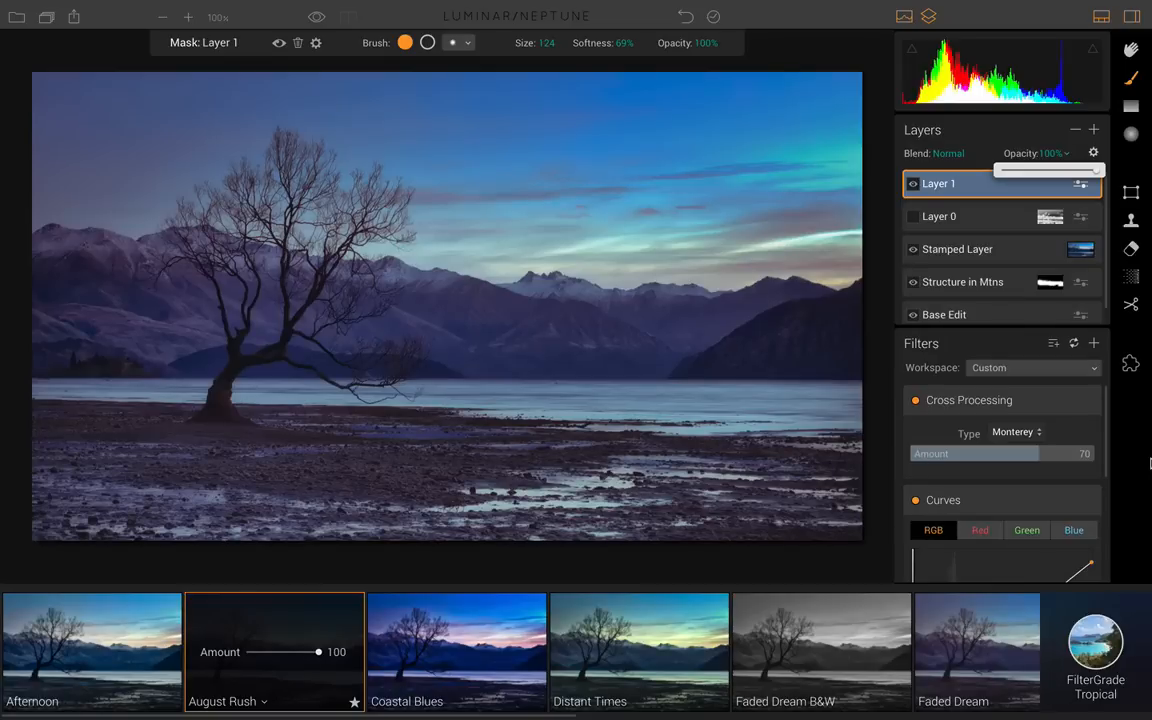
click(931, 119)
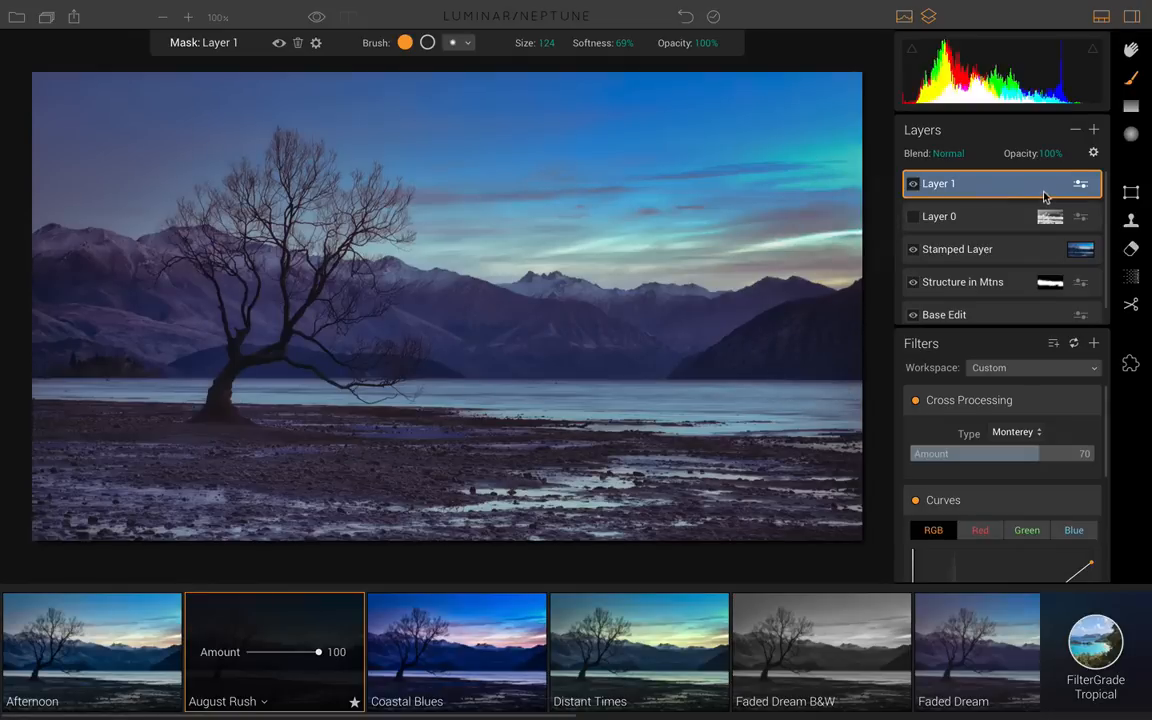
- Brush the August Rush look onto the mountains and part of the sky in Layer 1's mask, using brush size 124
click(1131, 104)
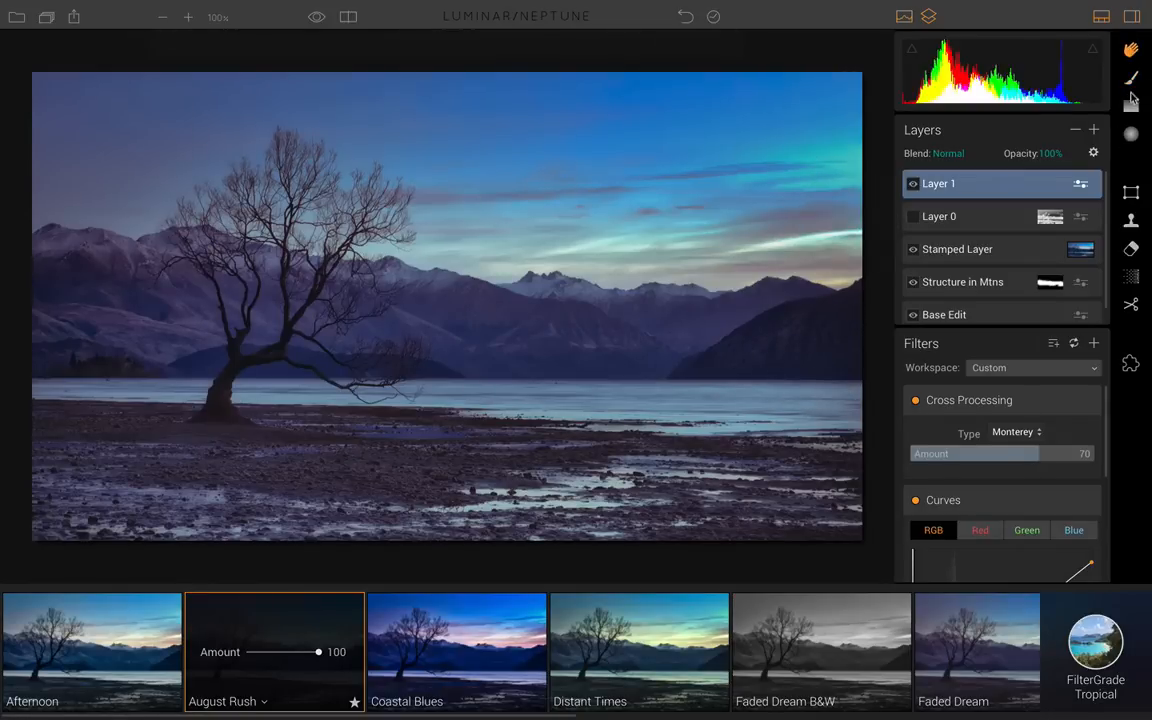
click(1131, 133)
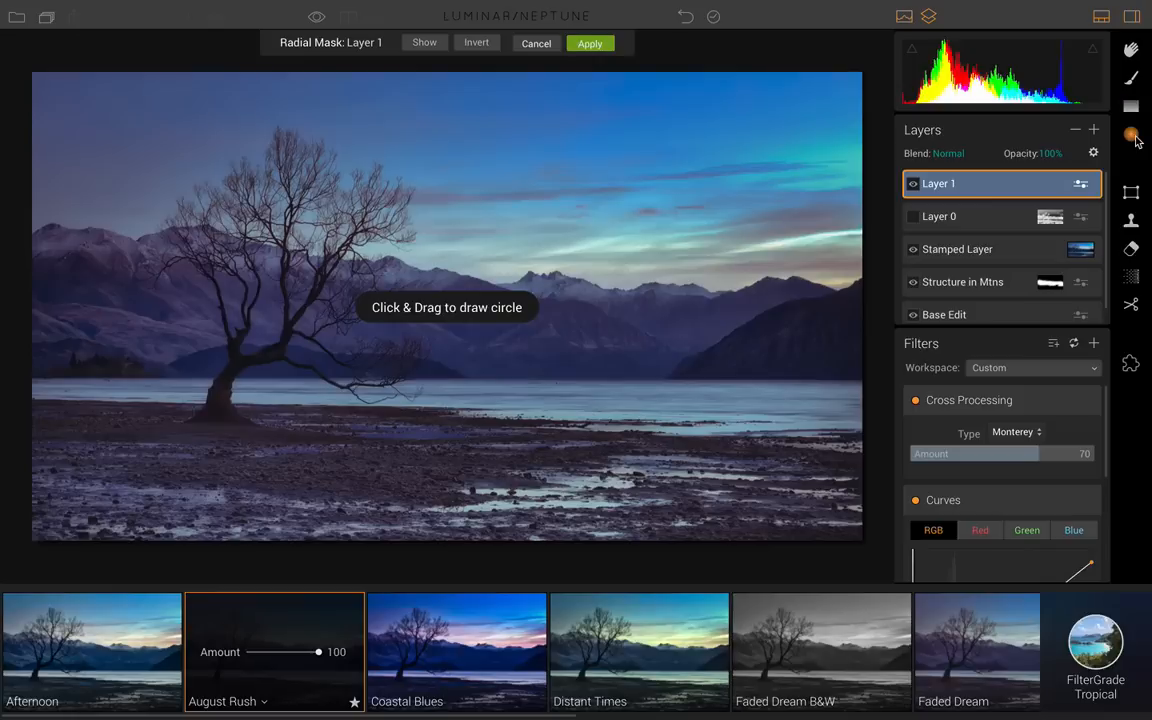
click(1131, 77)
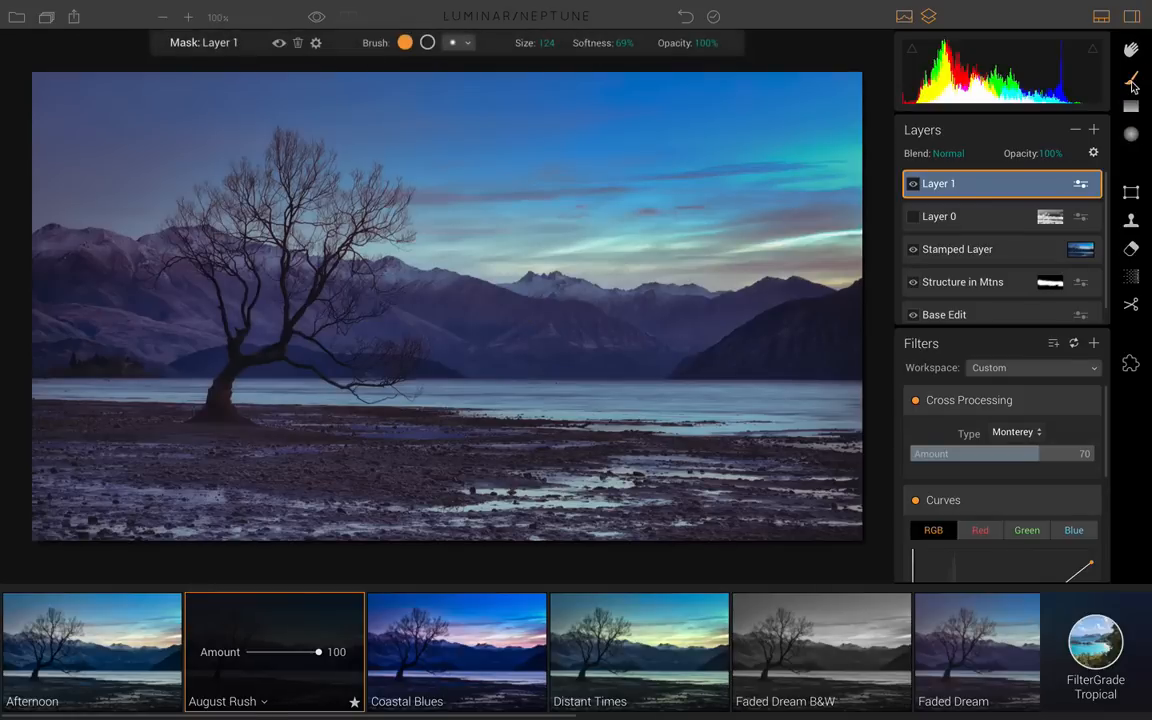
mouse_move(762, 314)
mouse_down()
mouse_move(716, 372)
mouse_move(130, 331)
mouse_move(464, 335)
mouse_move(80, 345)
mouse_move(181, 324)
mouse_move(85, 301)
mouse_up()
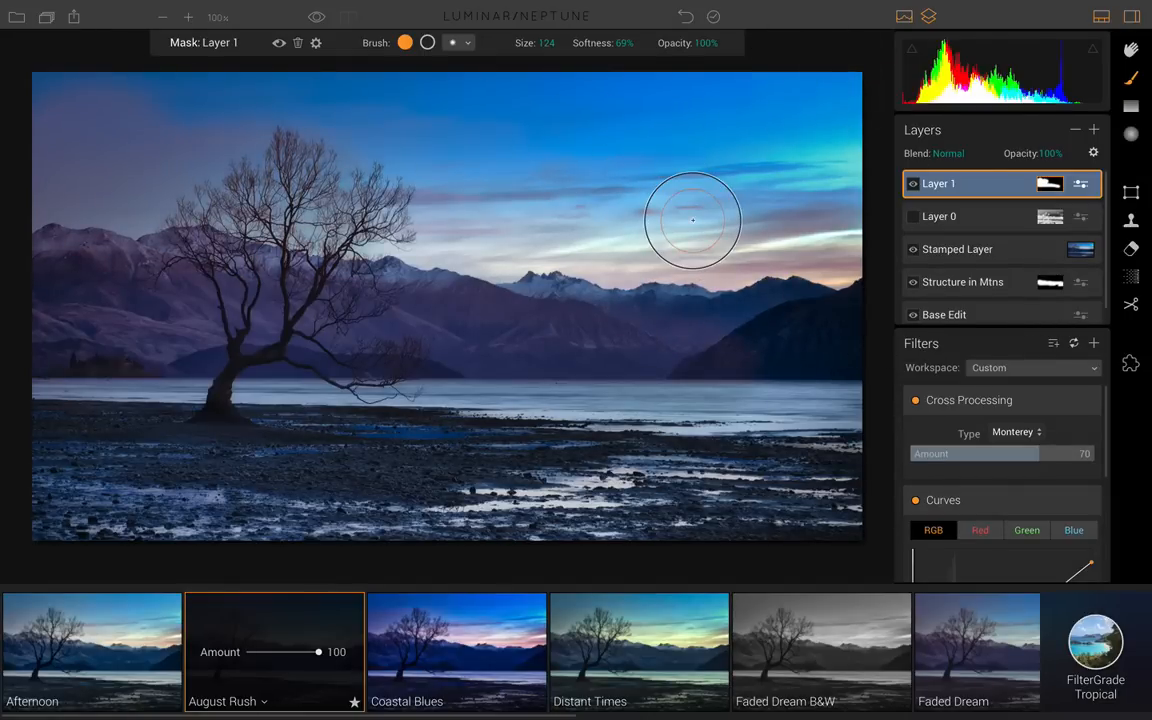
- Enlarge the mask brush to 352 and paint the rest of the sky and the upper foreground into Layer 1's mask
key(bracketright)
key(bracketright)
key(bracketright)
key(bracketright)
key(bracketright)
key(bracketright)
key(bracketright)
key(bracketright)
key(bracketright)
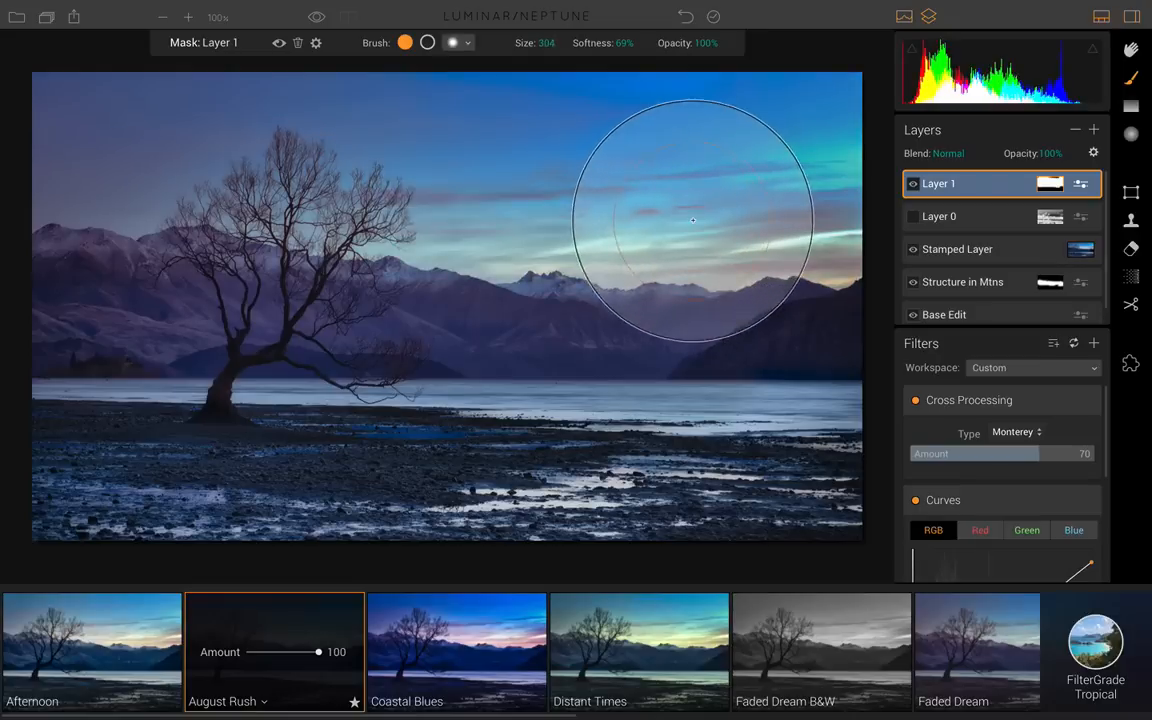
key(bracketright)
key(bracketright)
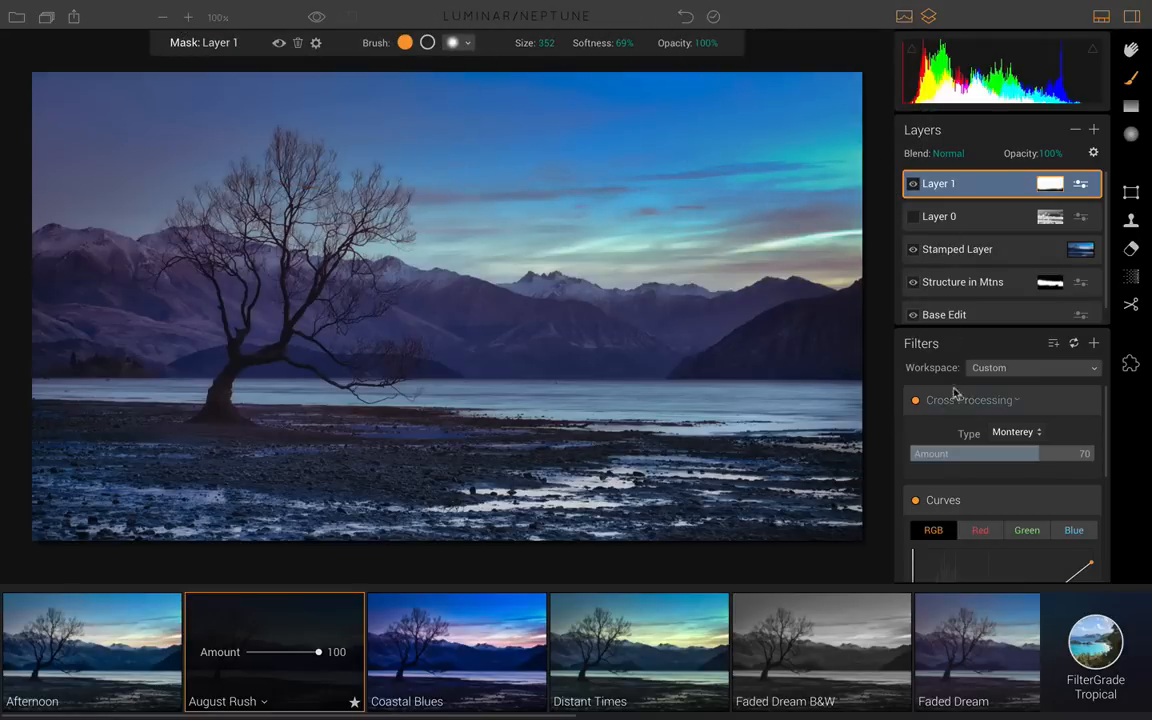
- Erase Layer 1's mask around the tree with a 256 brush in erase mode
click(428, 42)
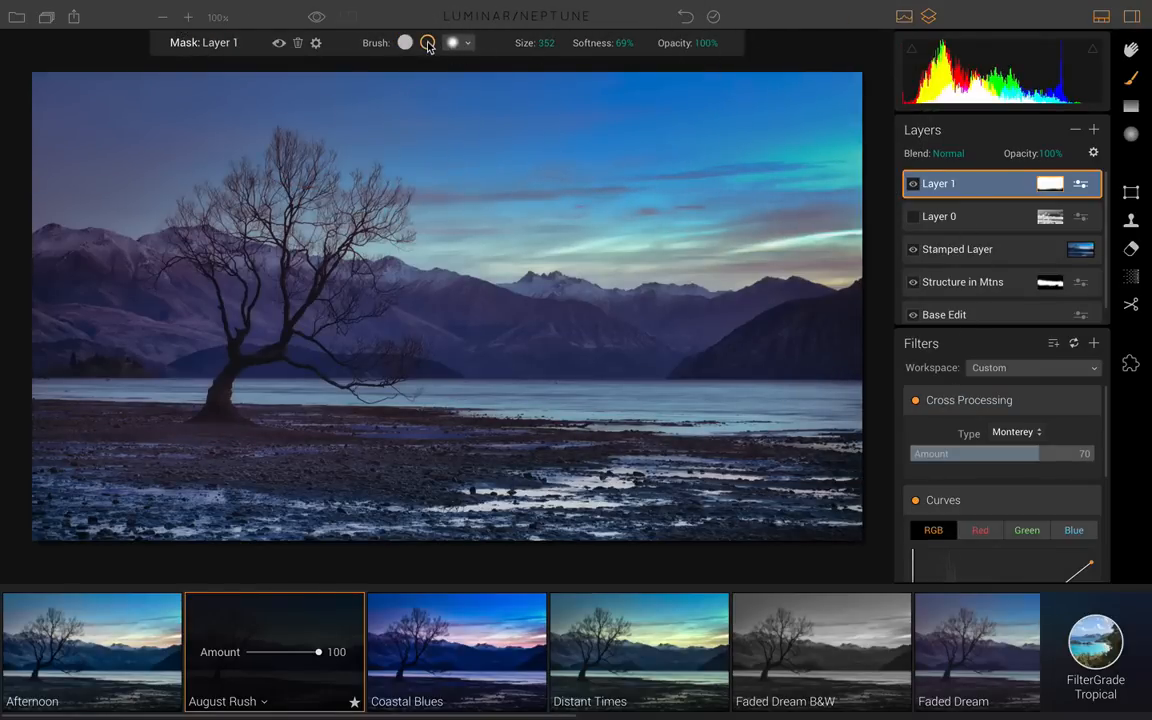
key(bracketleft)
key(bracketleft)
key(bracketleft)
key(bracketleft)
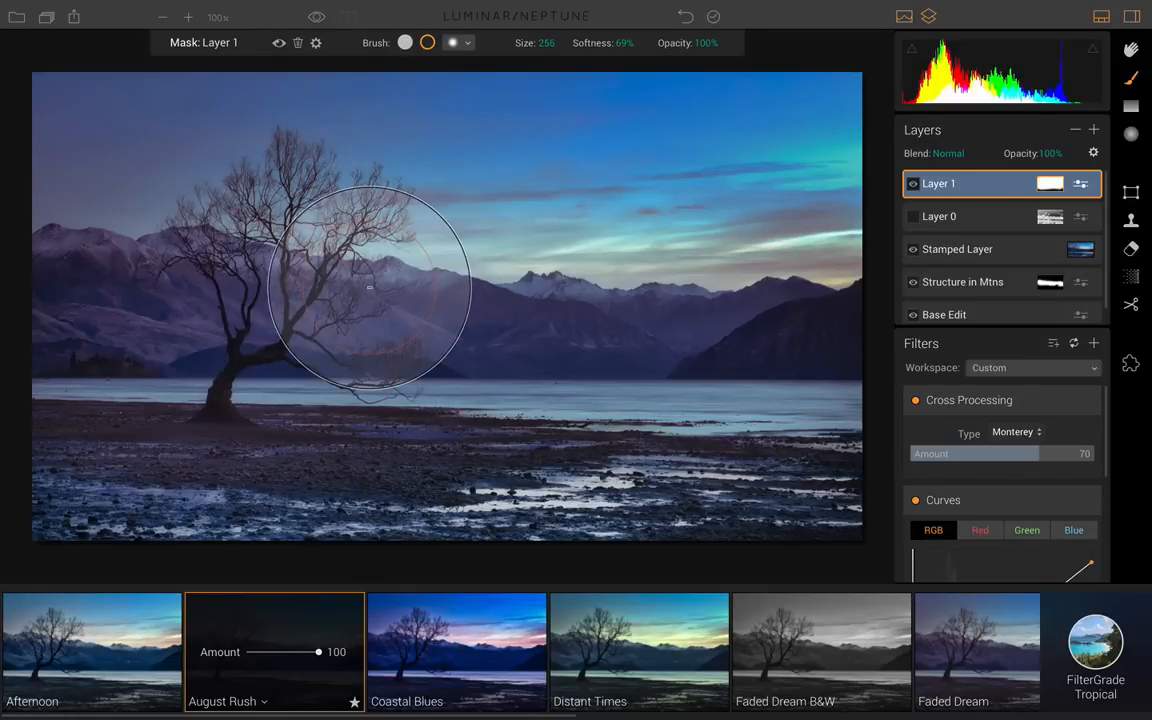
key(x)
key(x)
key(x)
mouse_move(369, 287)
mouse_down()
mouse_move(309, 347)
mouse_move(296, 244)
mouse_move(234, 219)
mouse_move(168, 238)
mouse_move(411, 270)
mouse_move(206, 275)
mouse_move(381, 257)
mouse_move(207, 182)
mouse_move(226, 236)
mouse_up()
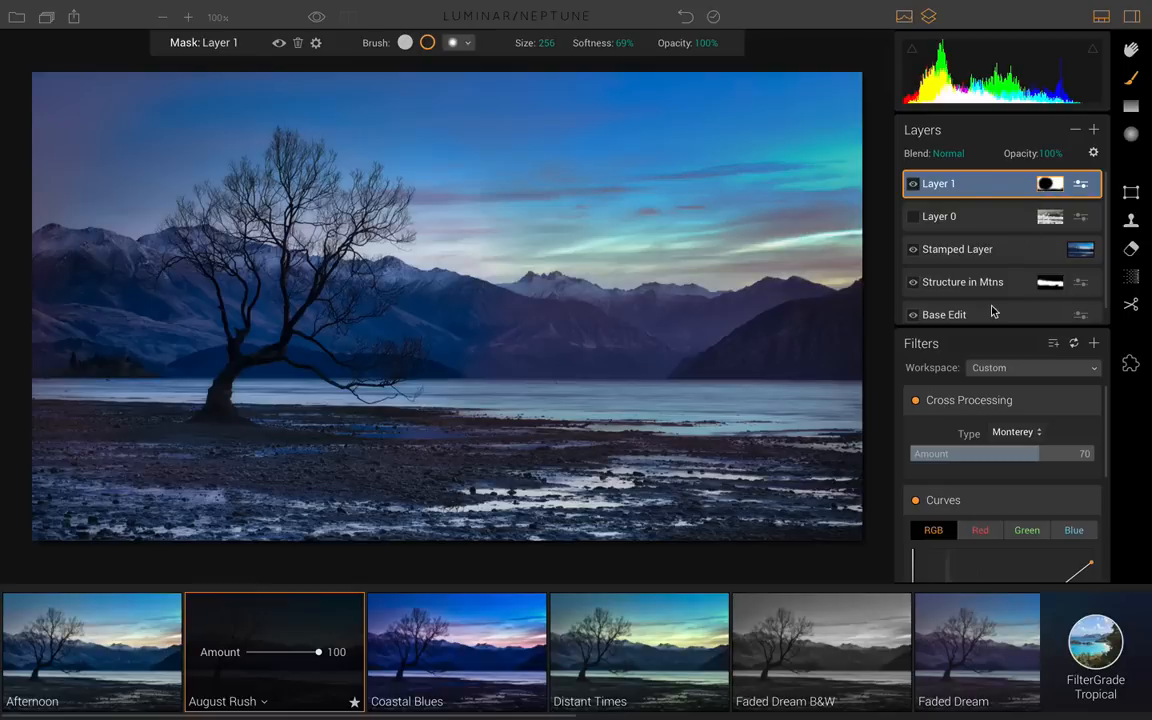
- Hide the preset strip and bring Layer 1 back into view in the layer list
scroll(1010, 206, down, 1)
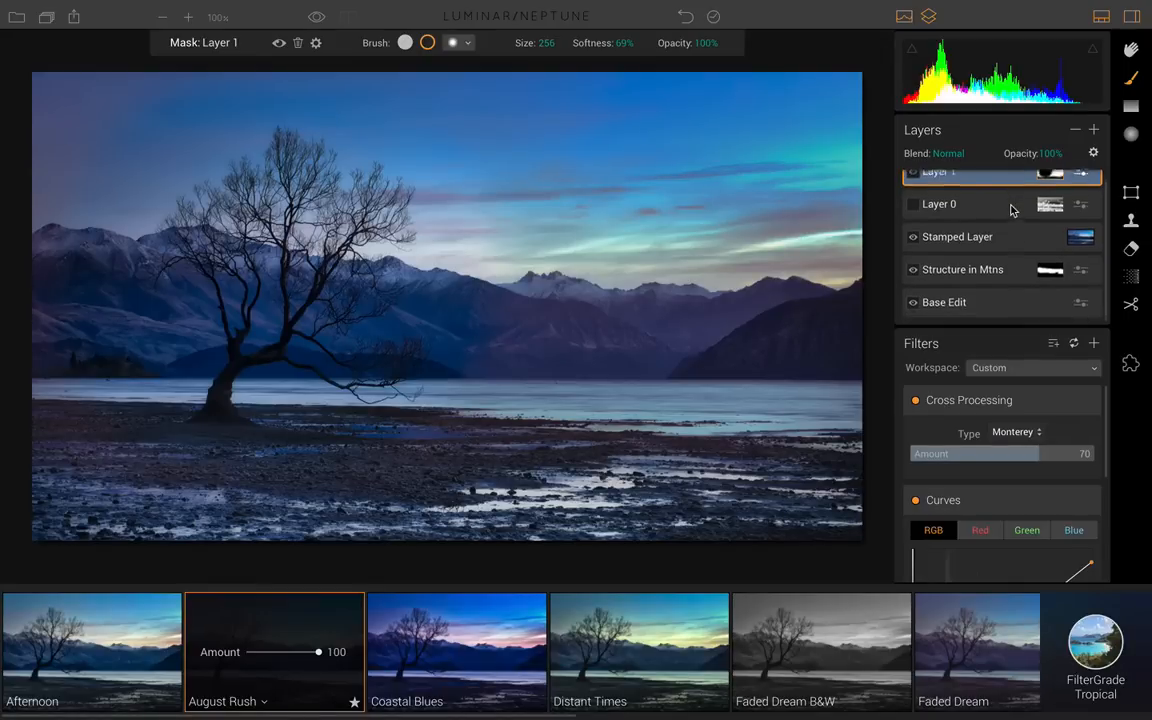
scroll(966, 430, down, 3)
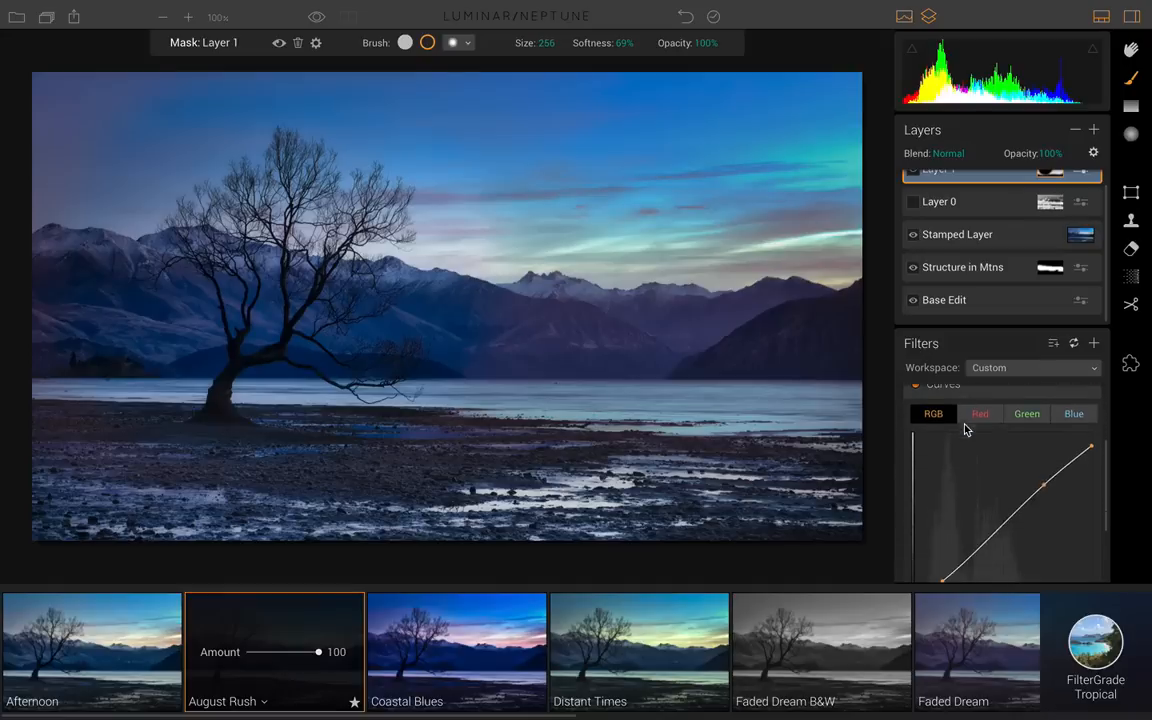
scroll(1038, 495, up, 3)
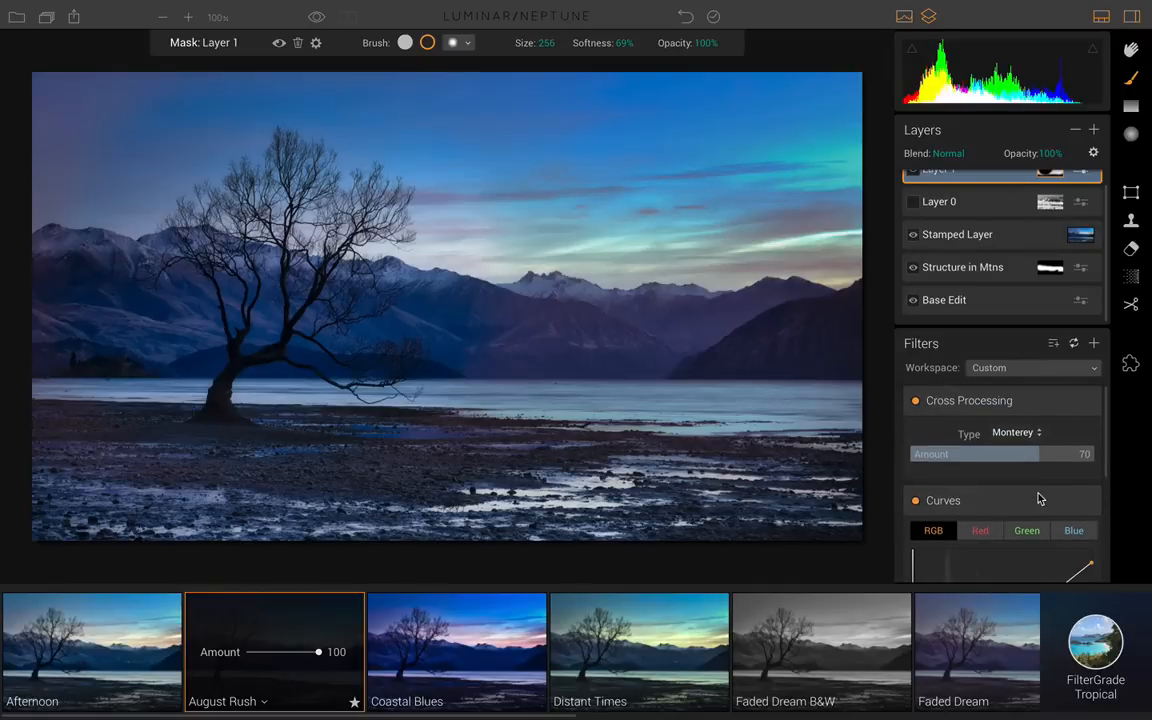
click(1101, 17)
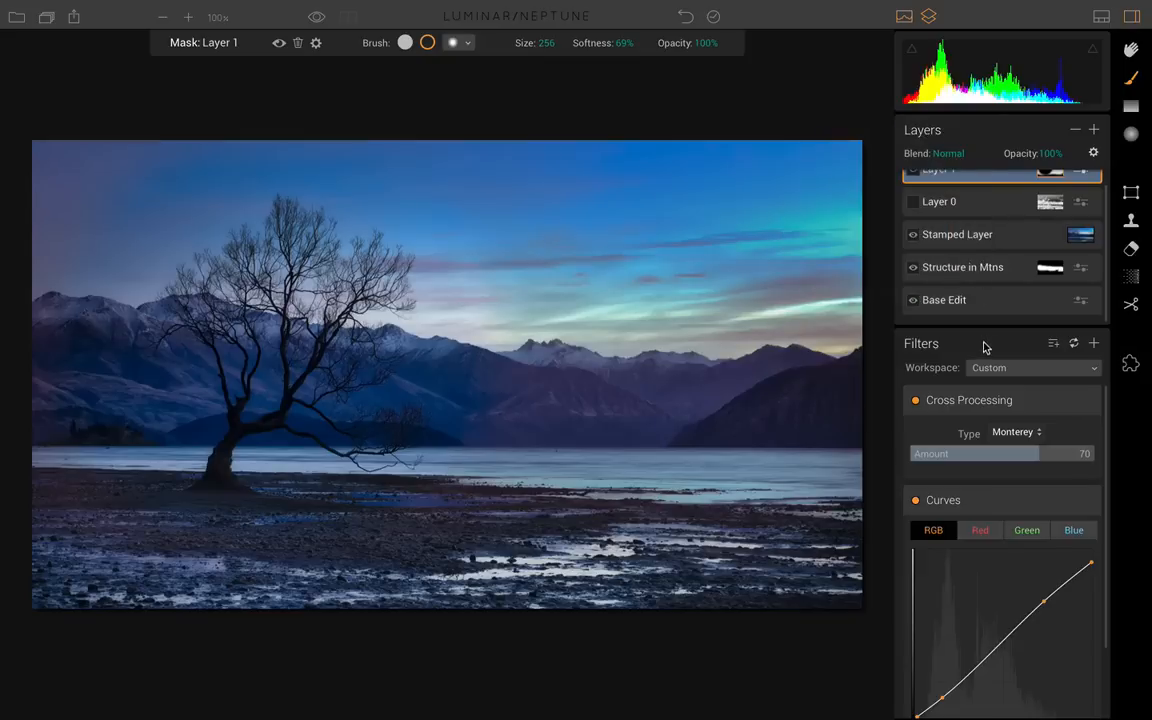
scroll(1054, 404, up, 2)
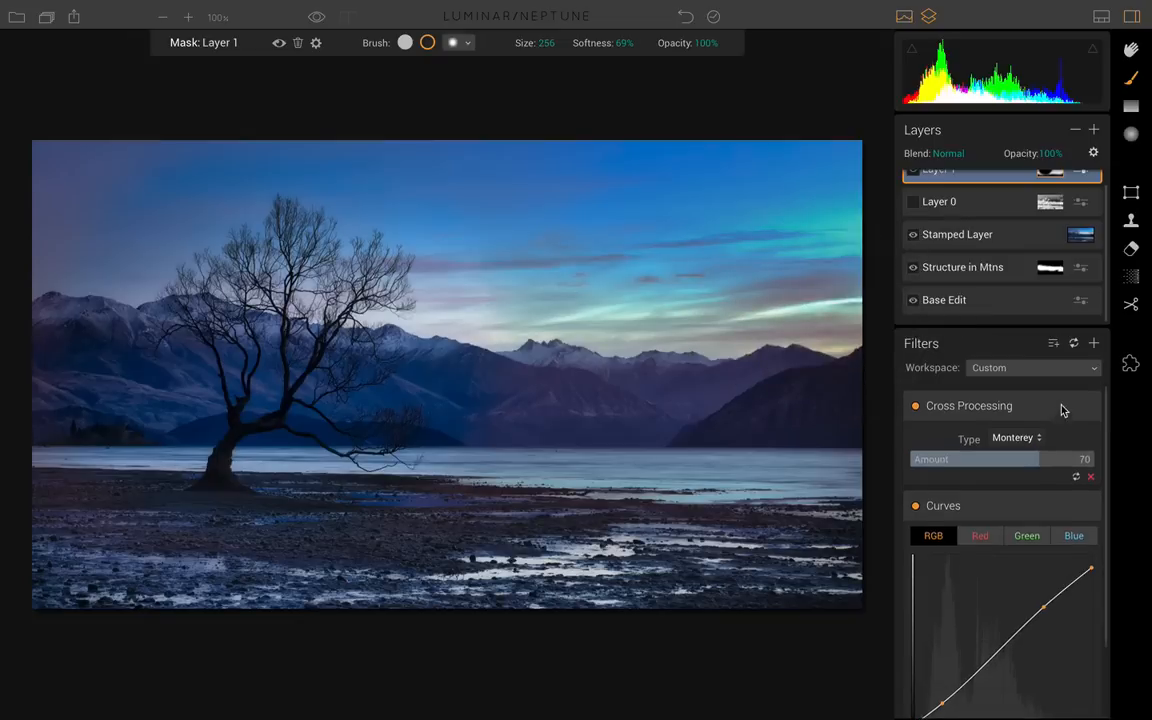
scroll(1050, 252, up, 1)
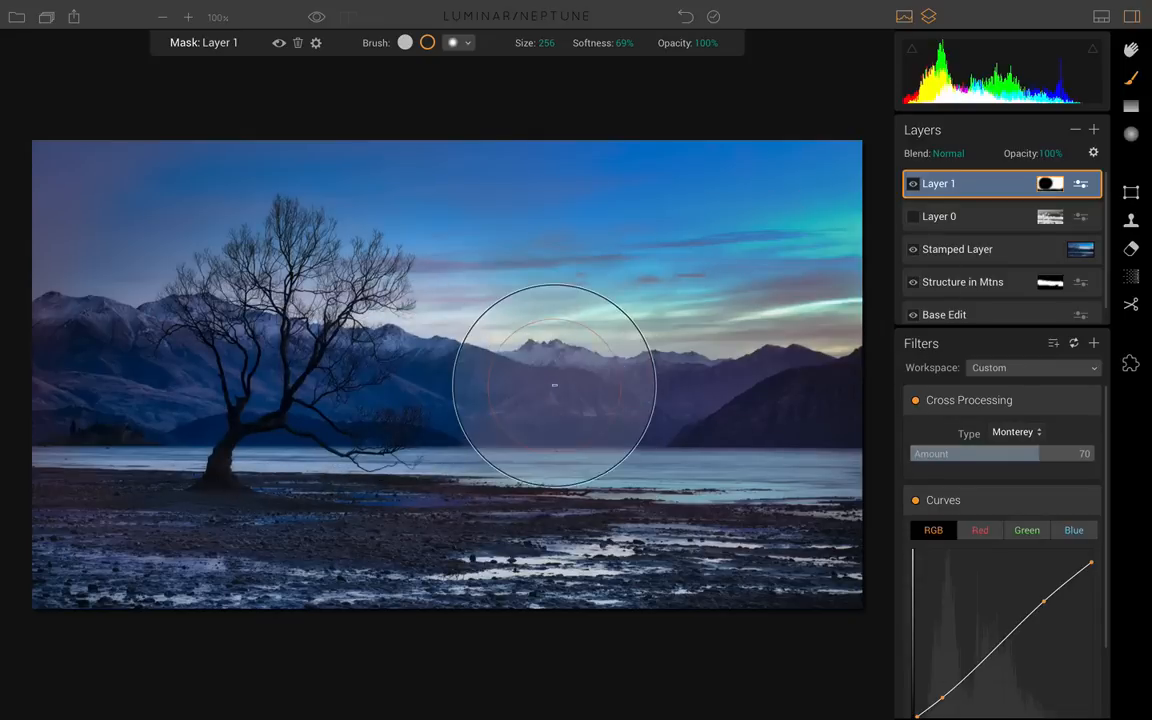
- Paint the erased area around the tree back into Layer 1's mask with the 256 brush
key(x)
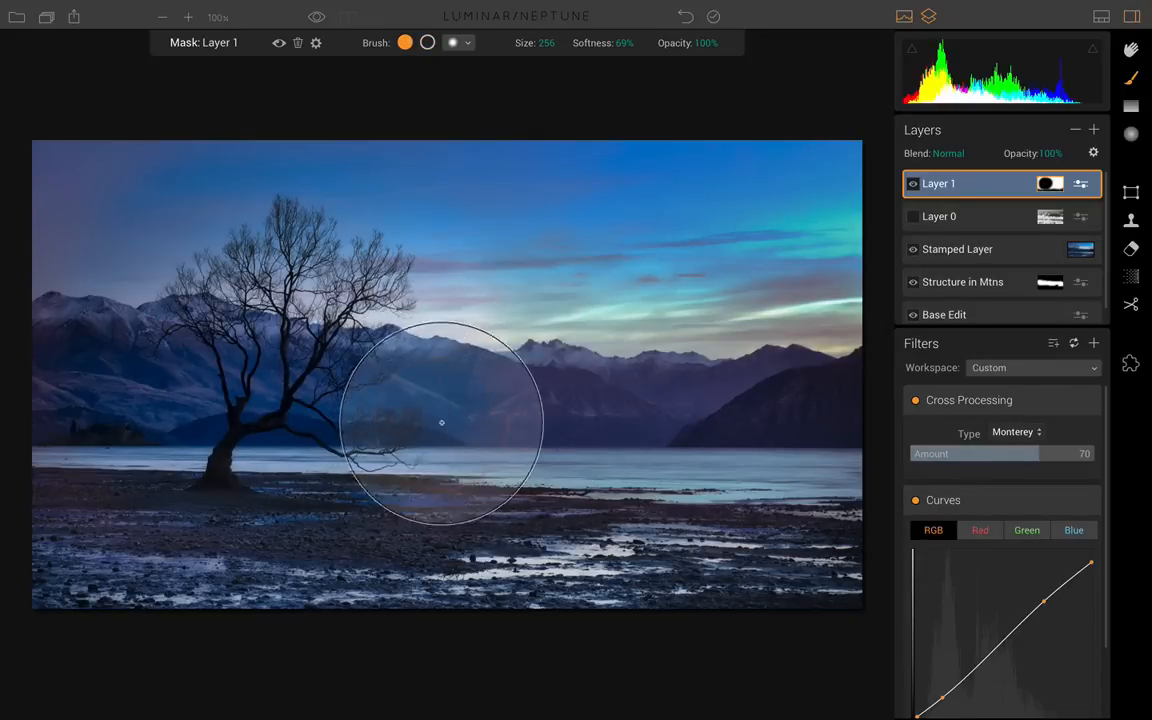
drag(321, 405, 160, 356)
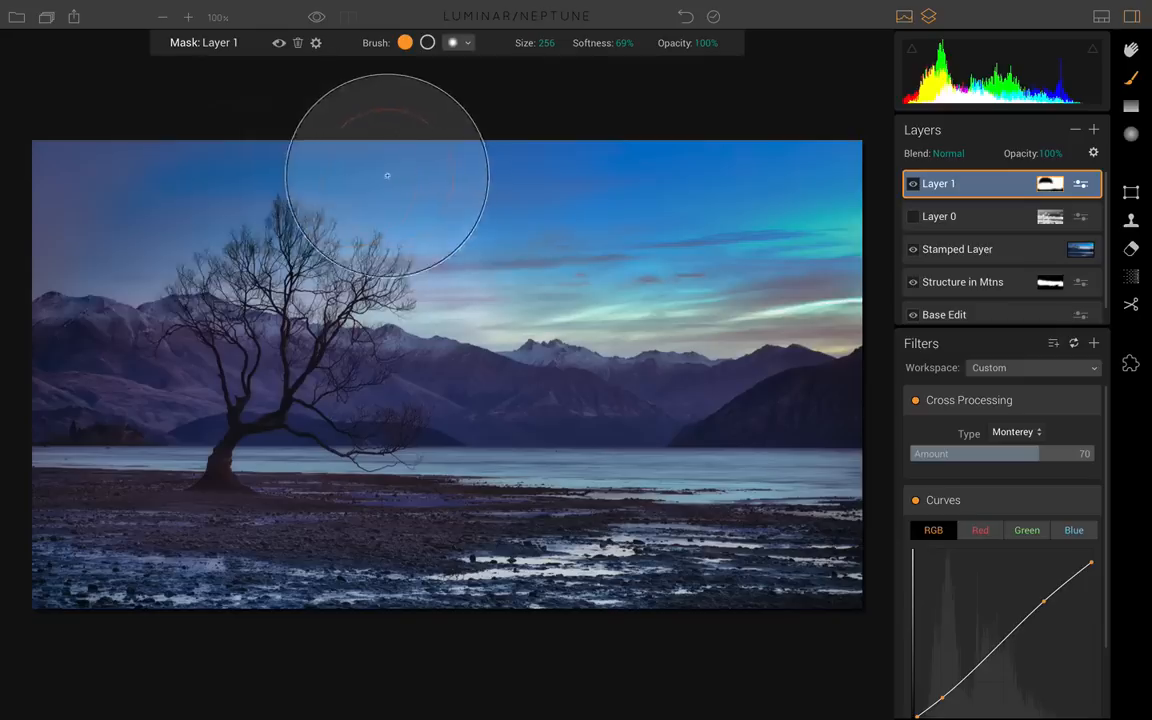
mouse_move(218, 245)
mouse_down()
mouse_move(247, 208)
mouse_move(400, 195)
mouse_up()
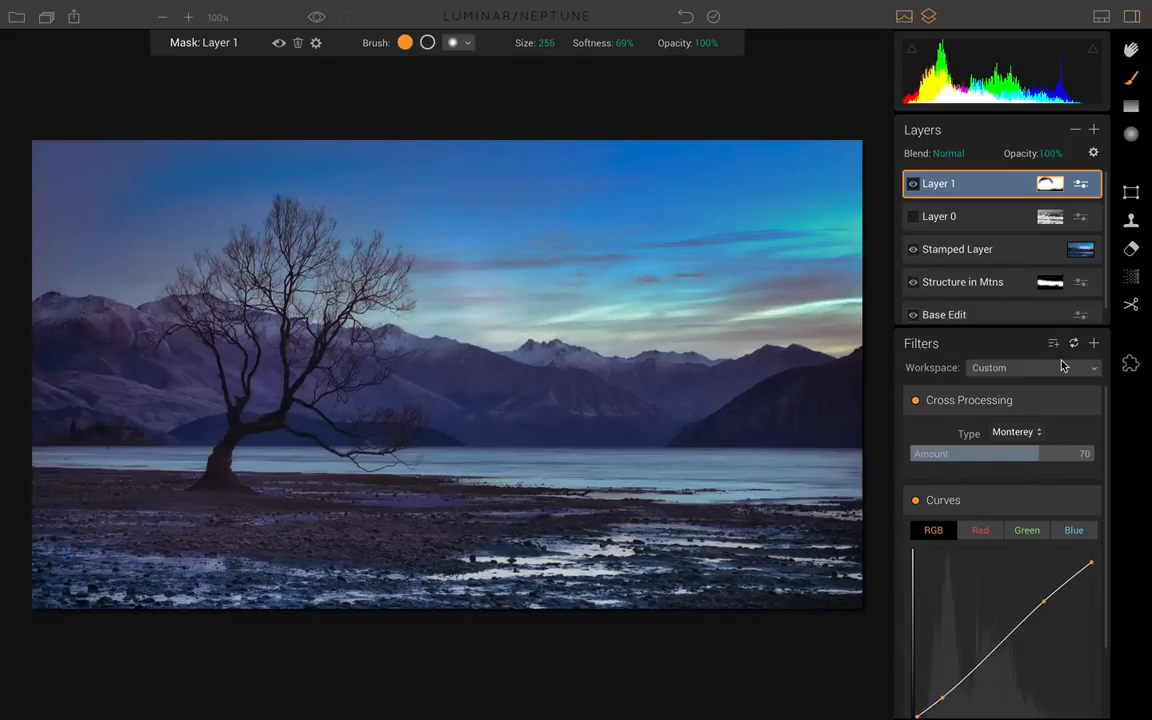
- Add a new adjustment layer above Layer 1 with an Orton Effect filter at Amount 54 and Softness 15
click(1094, 130)
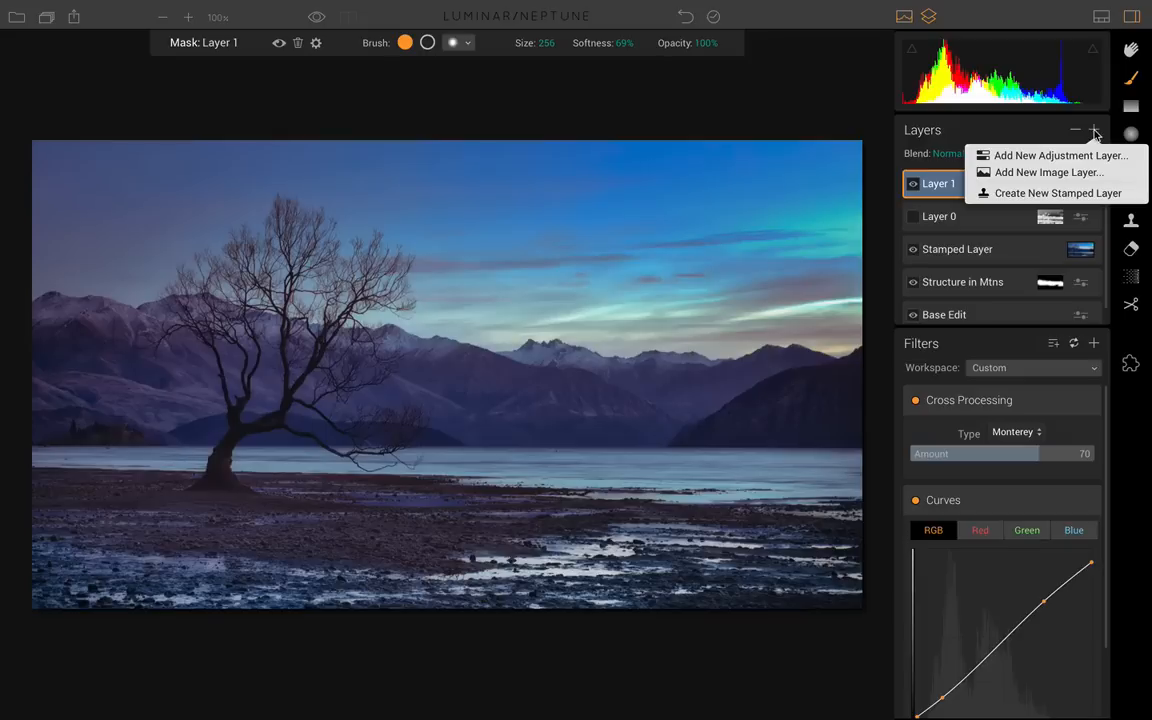
click(1051, 158)
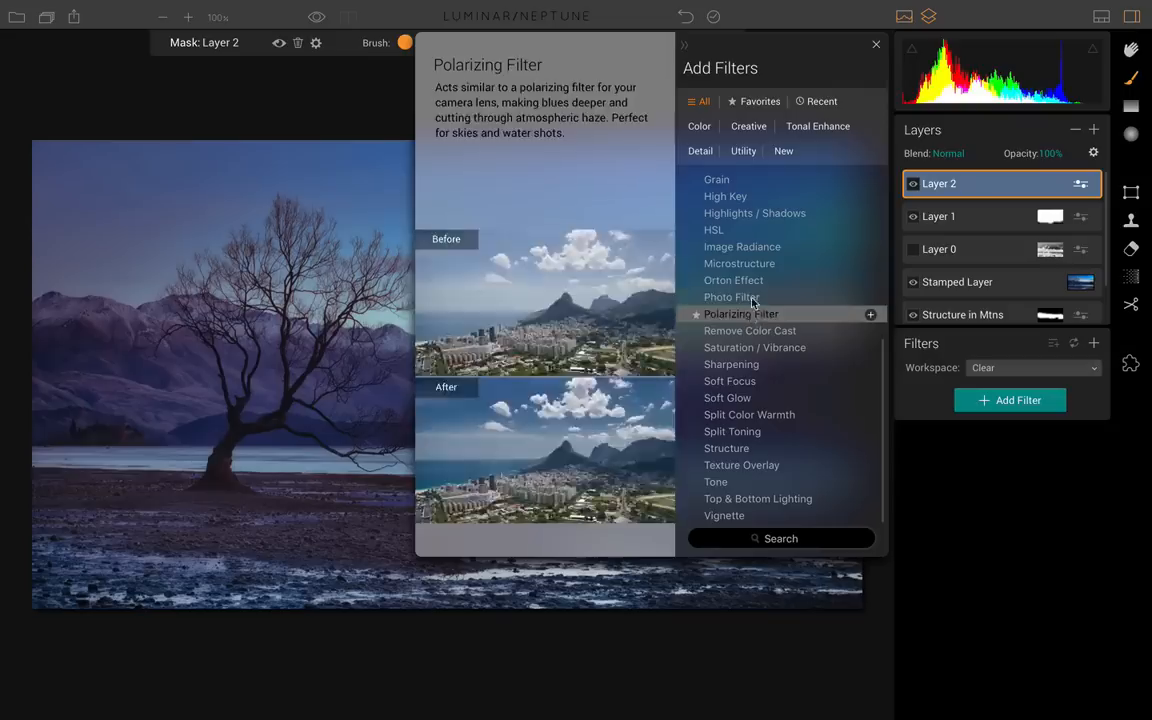
click(755, 287)
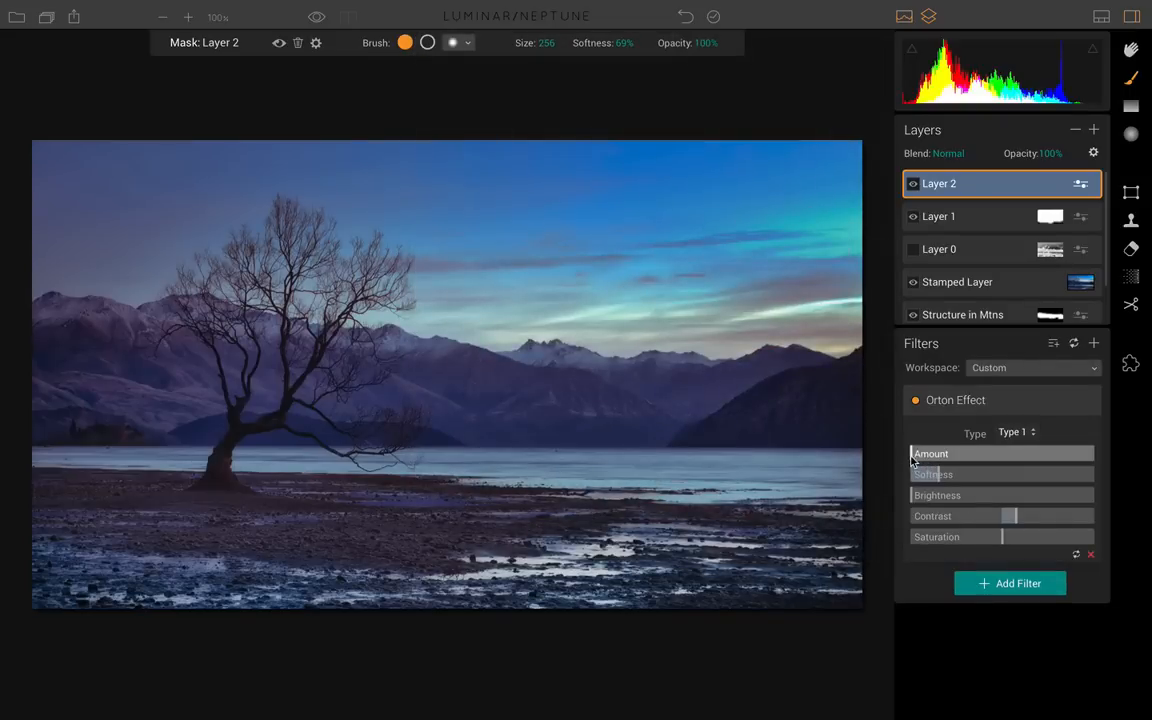
drag(912, 460, 1022, 459)
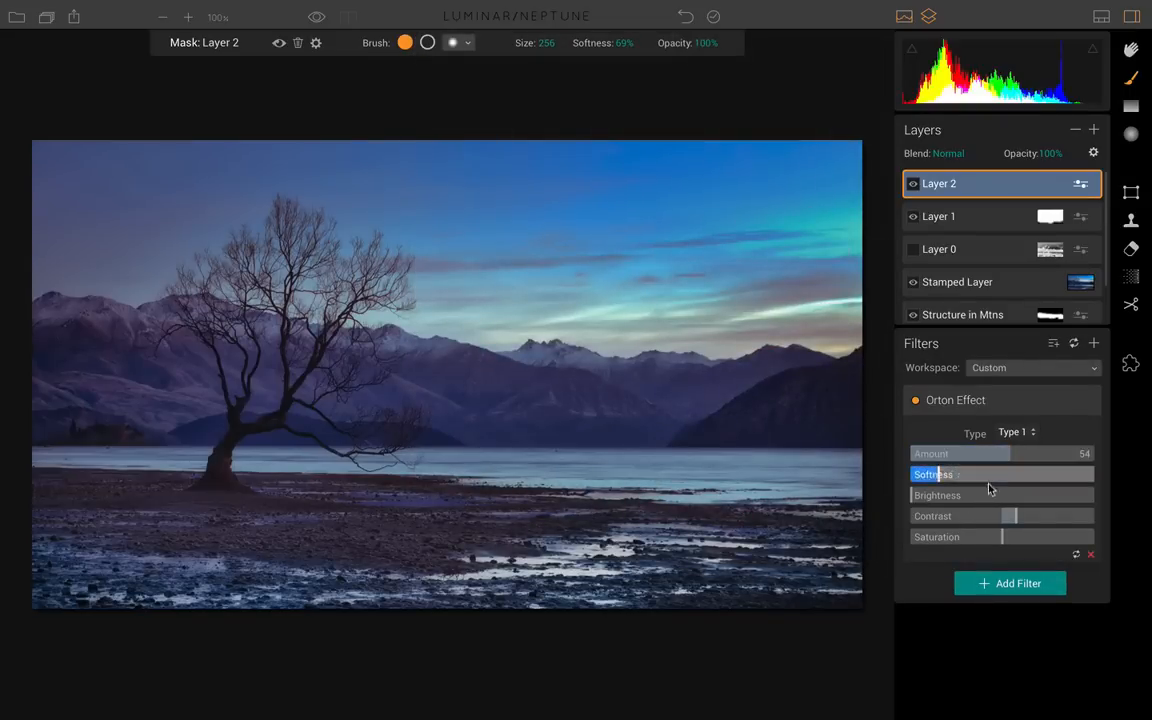
click(938, 481)
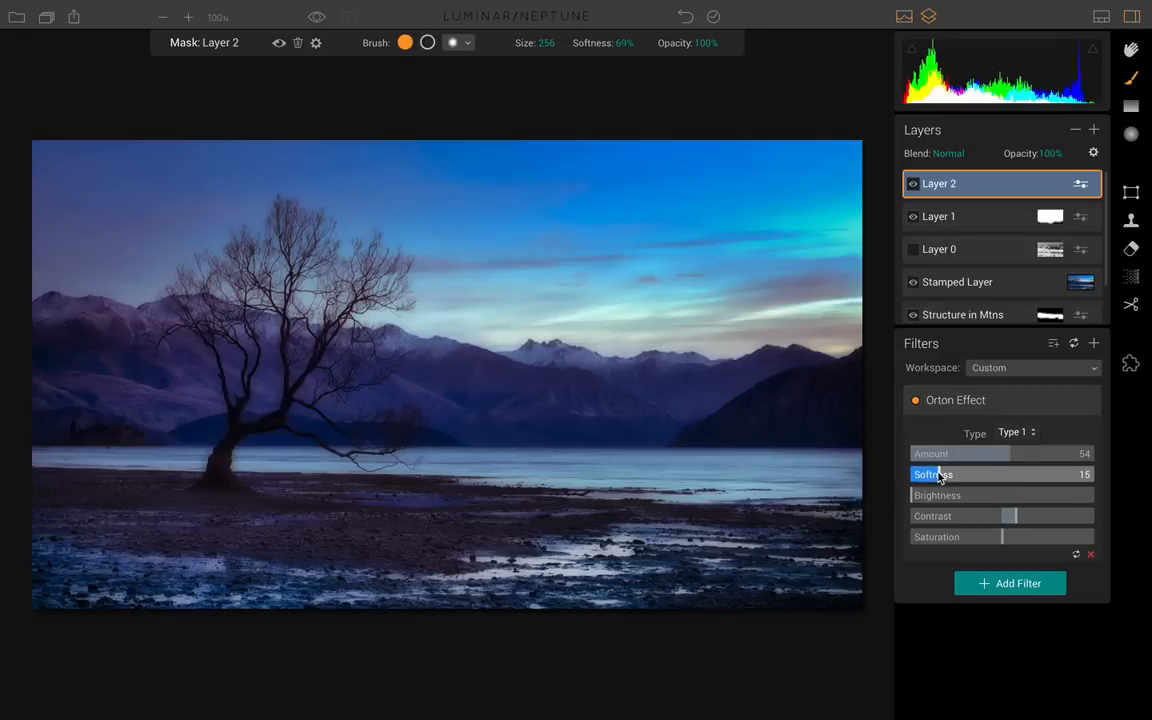
- Try a high Softness on Layer 2's Orton Effect filter, and set Softness to 21
drag(938, 474, 1041, 483)
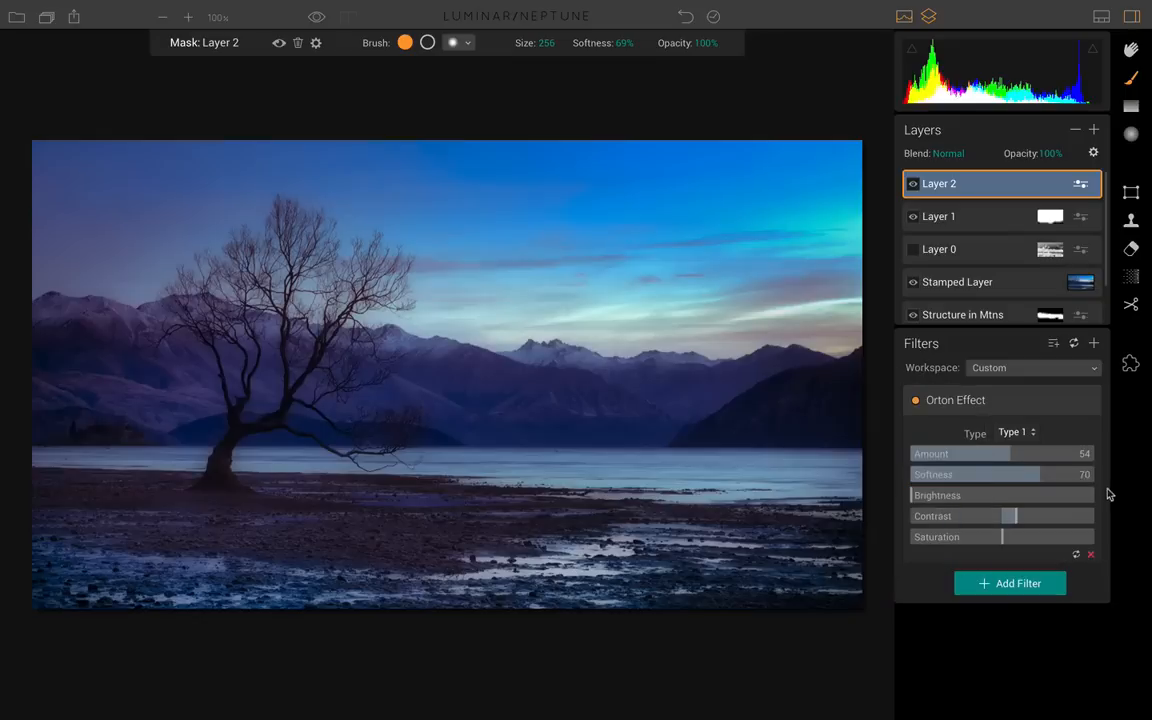
drag(1040, 483, 950, 478)
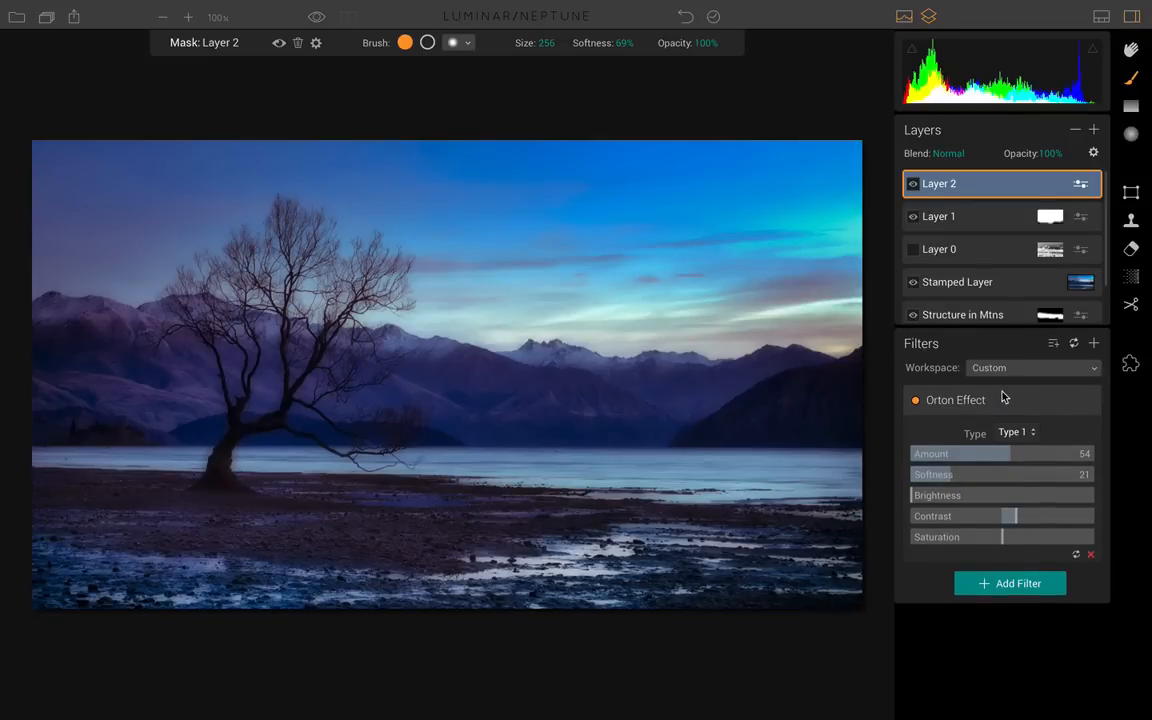
click(1131, 197)
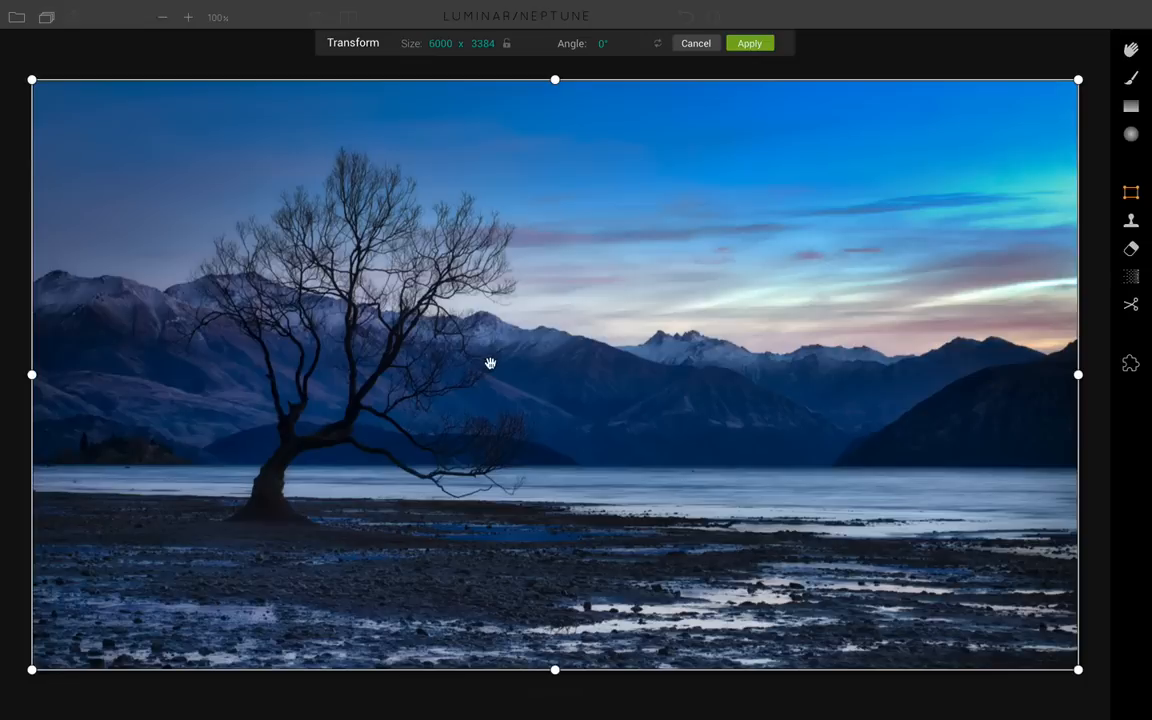
click(693, 43)
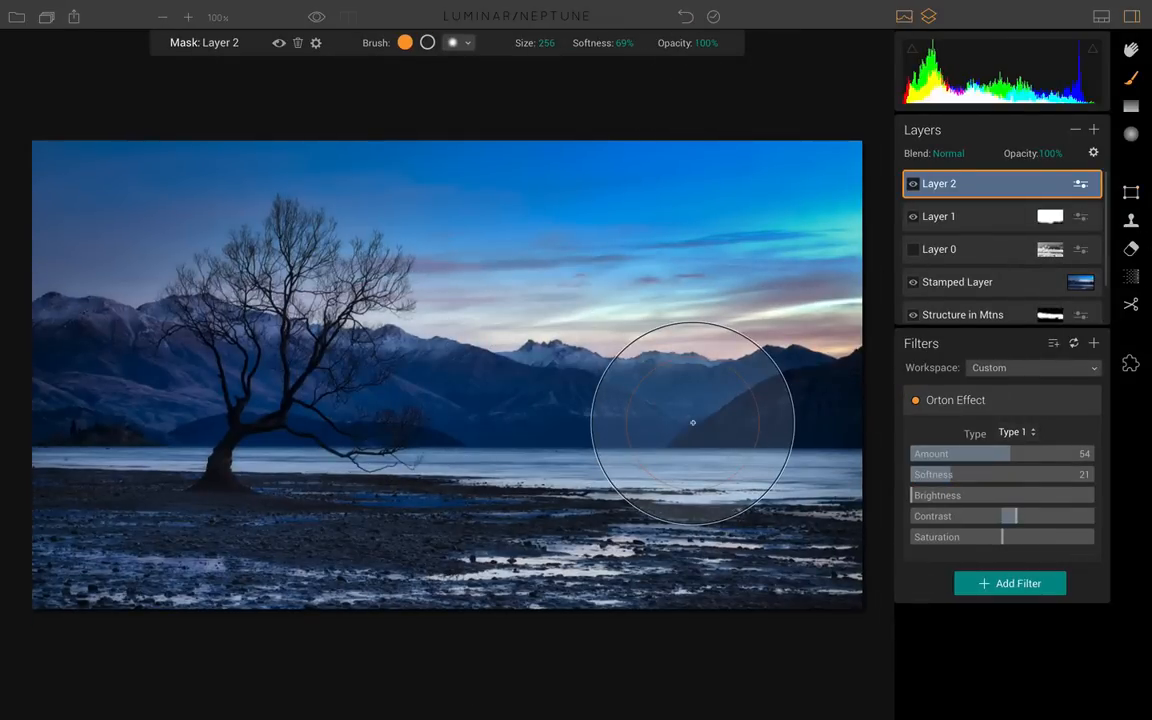
key(backslash)
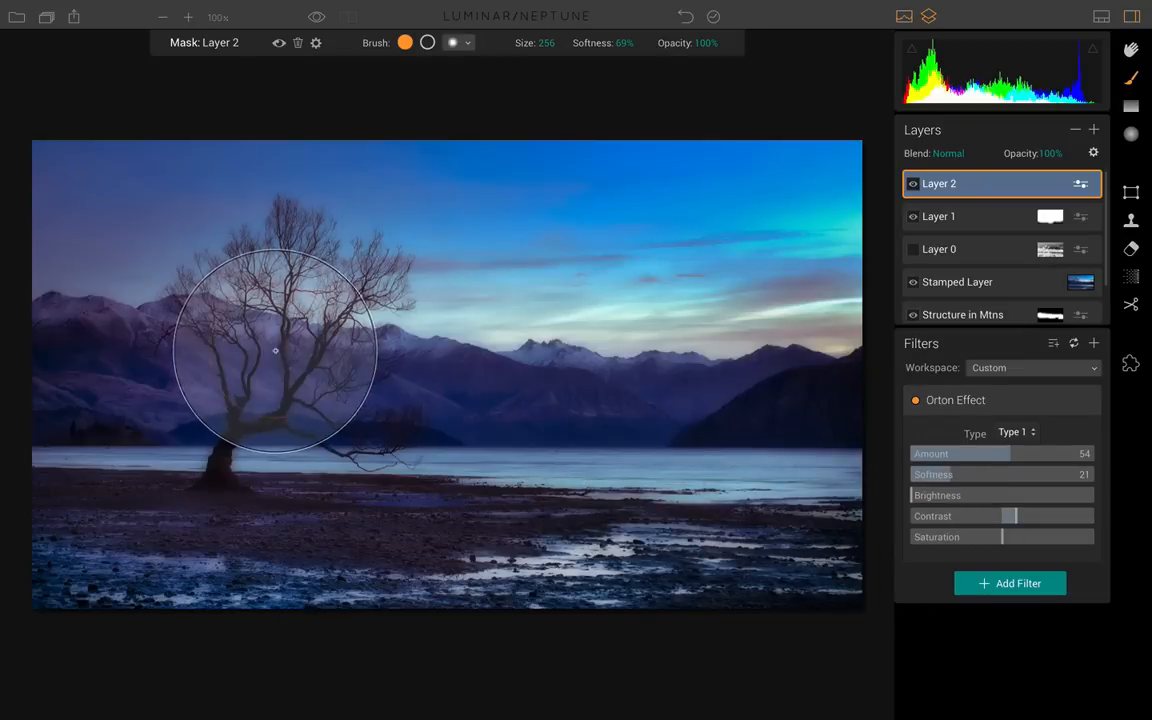
mouse_move(118, 3)
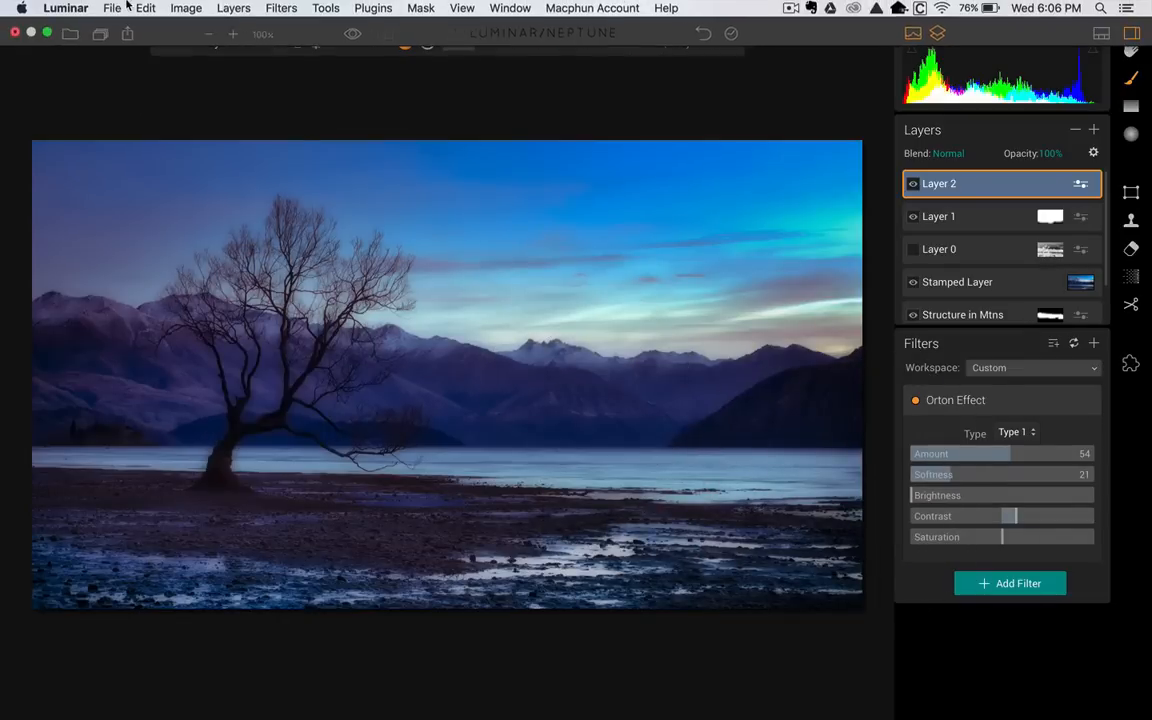
click(63, 9)
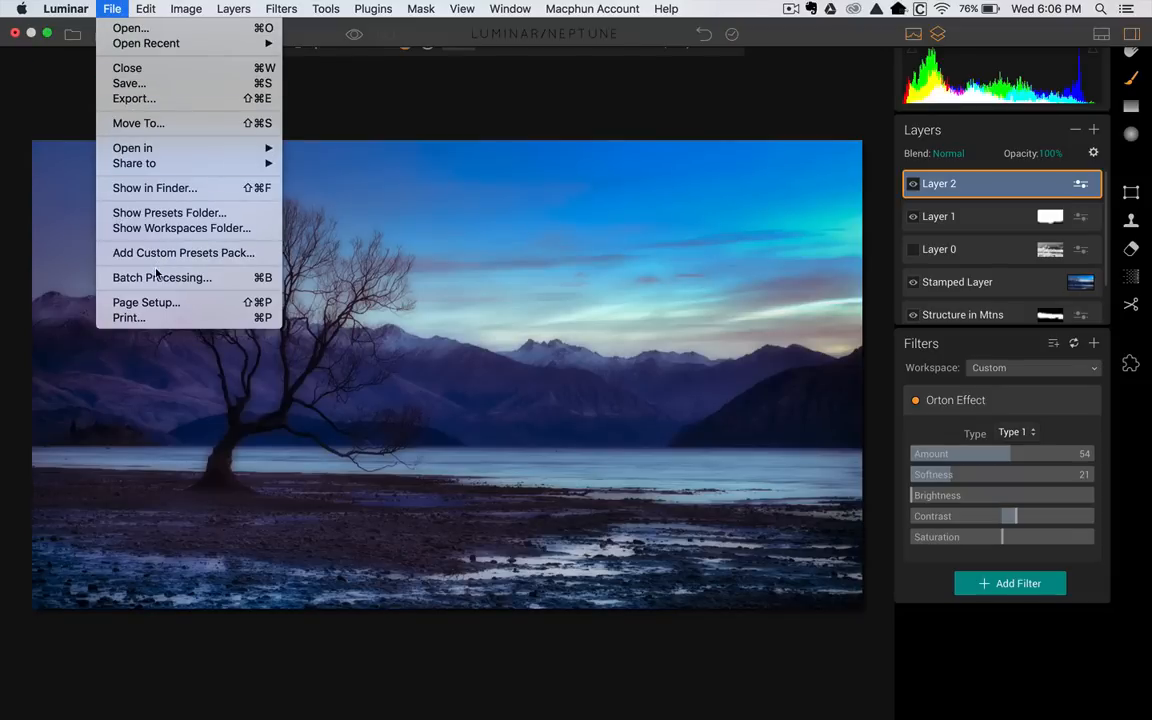
click(518, 96)
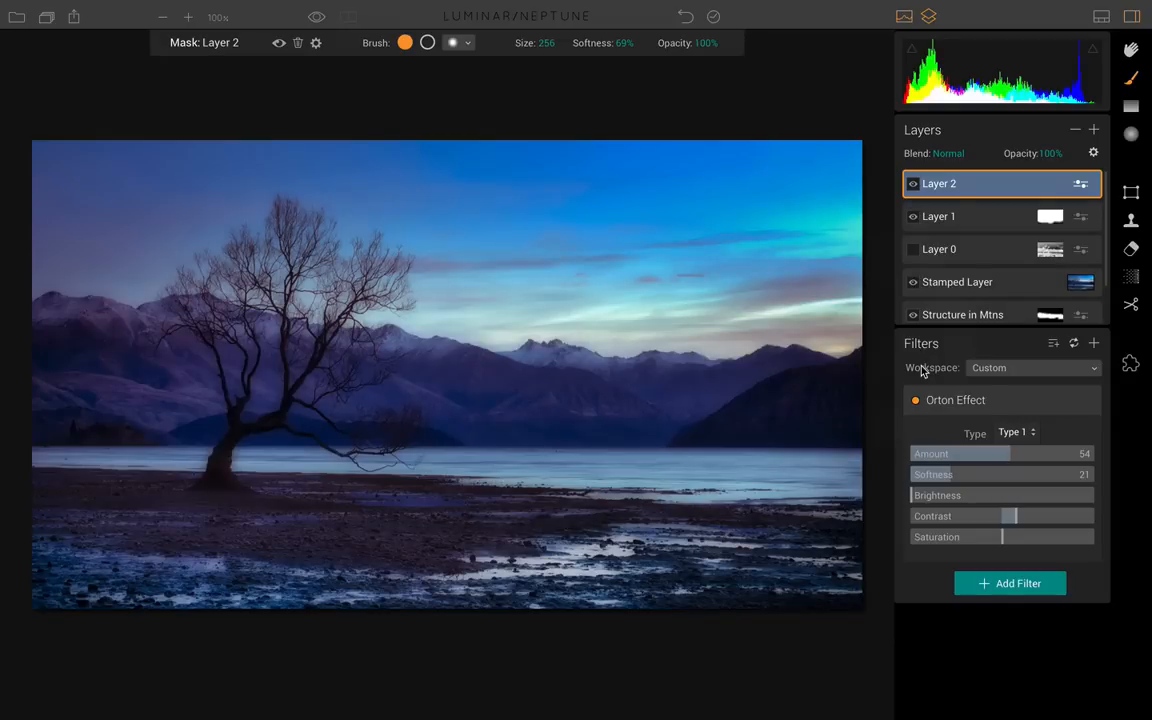
- Add a Polarizing Filter to Layer 2 below the Orton Effect and set its Amount to 21
click(1093, 343)
click(1093, 343)
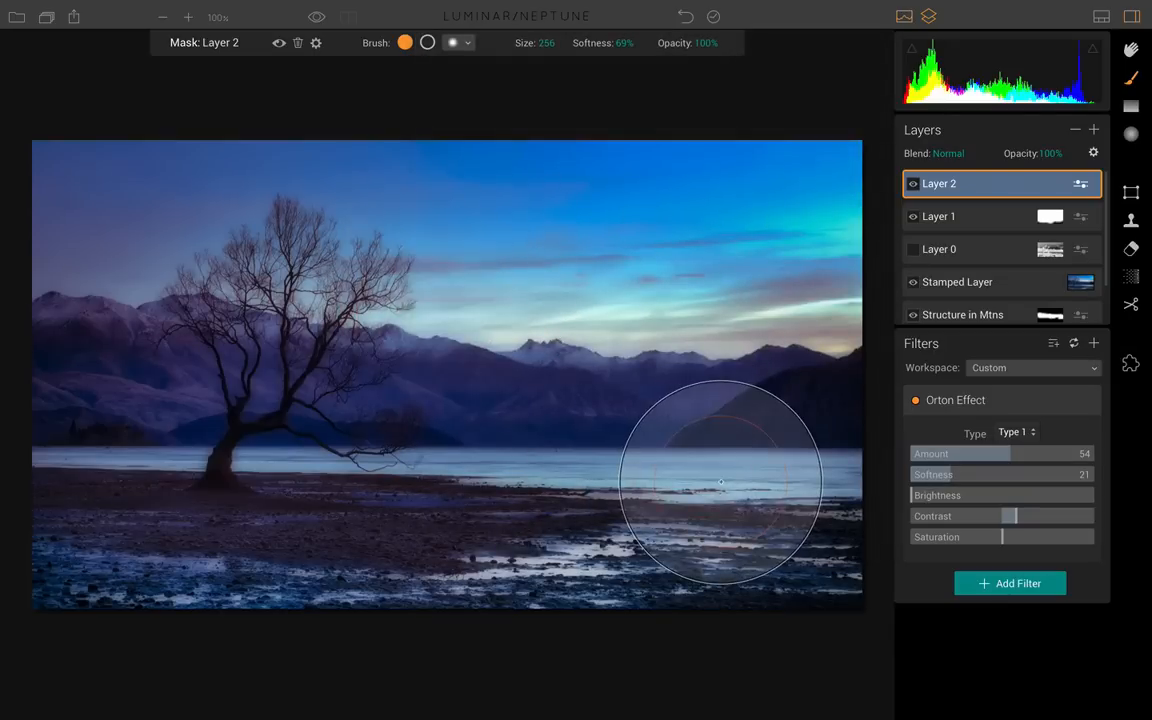
click(1012, 583)
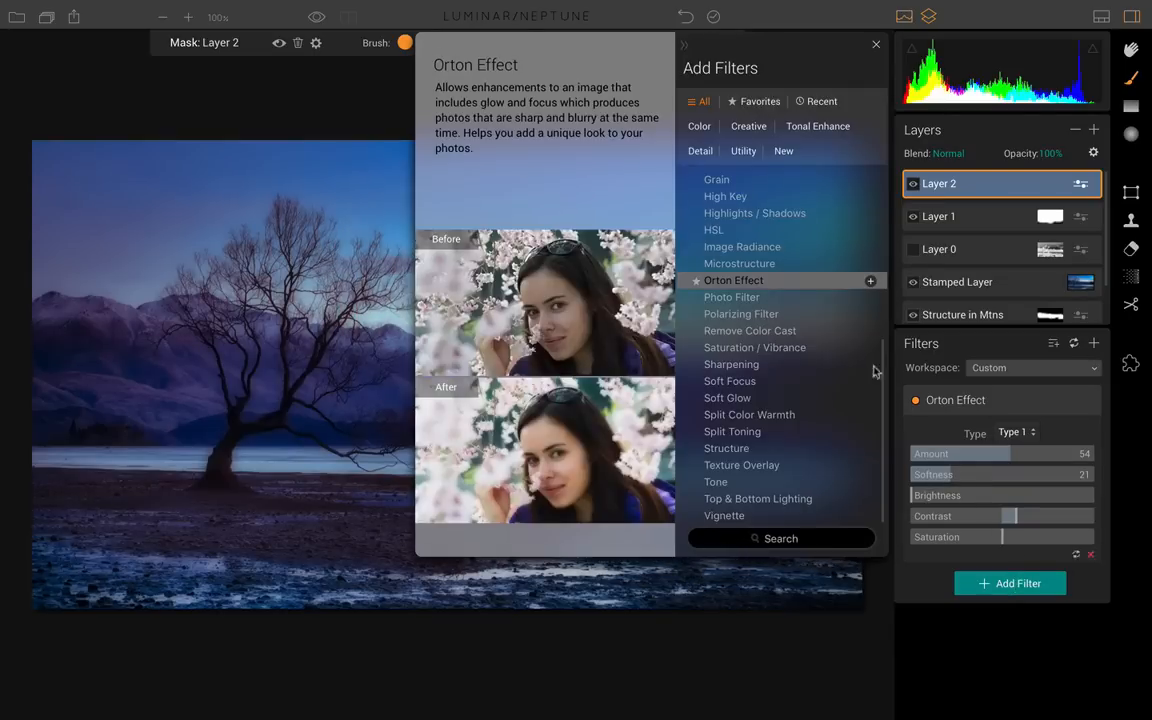
click(745, 314)
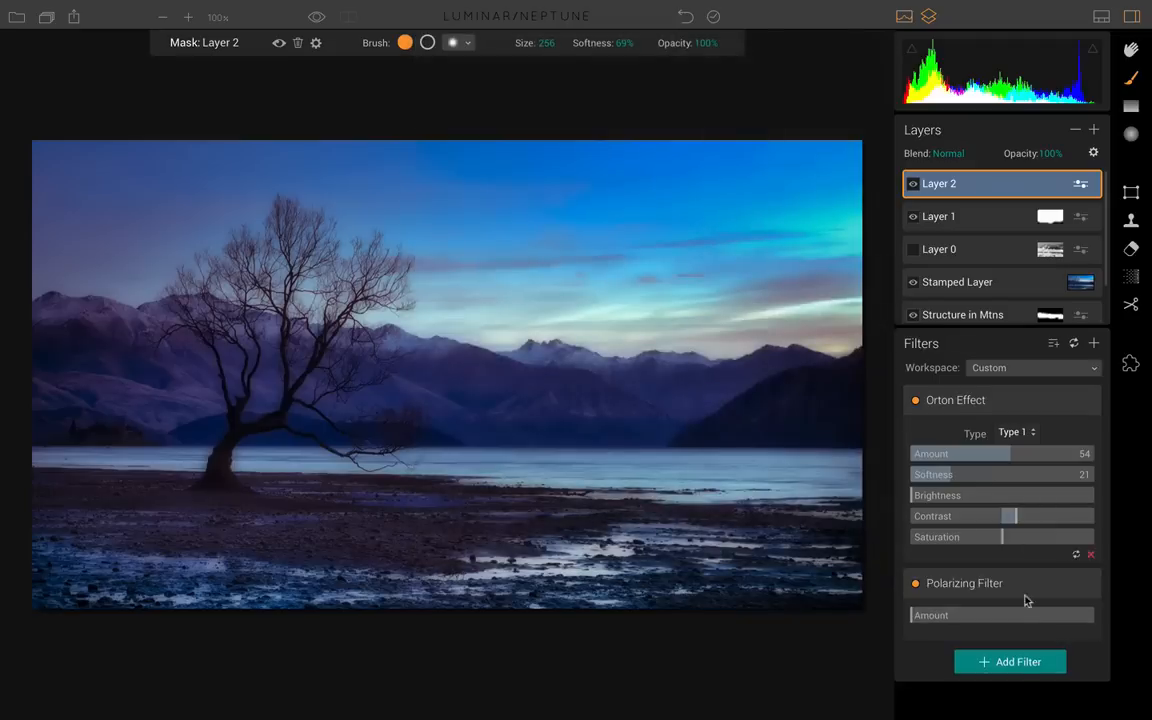
drag(911, 615, 1022, 618)
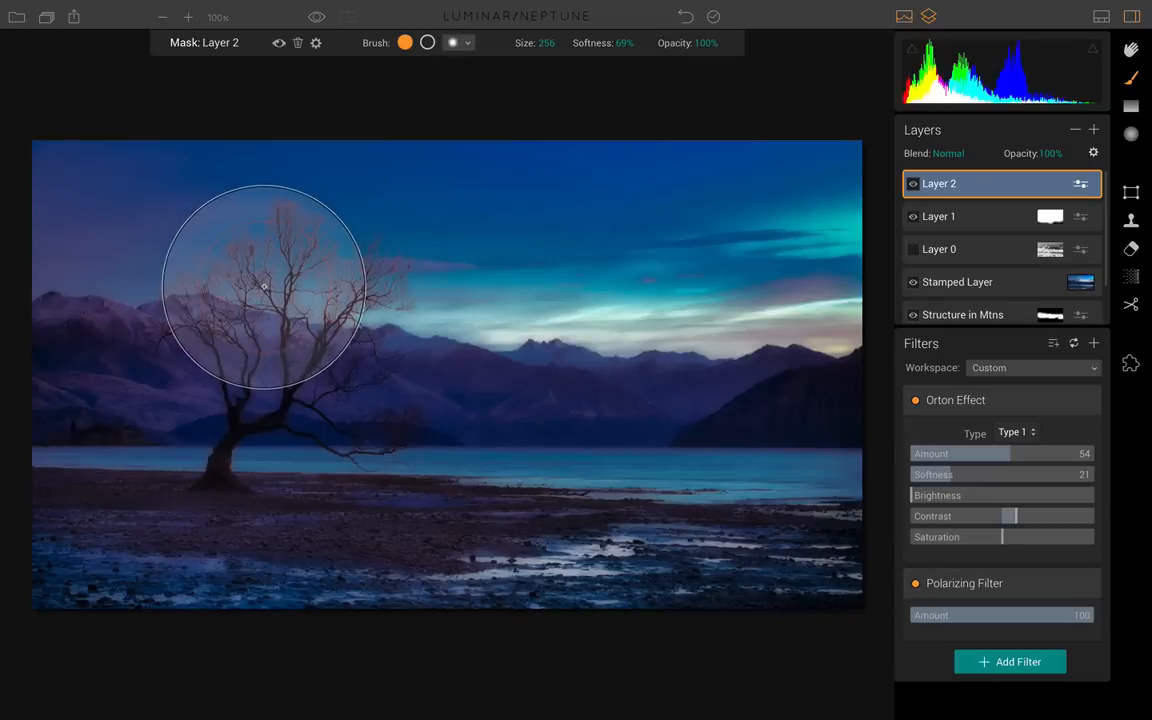
mouse_move(1100, 620)
mouse_move(1098, 620)
mouse_down()
mouse_move(959, 617)
mouse_move(937, 600)
mouse_move(951, 607)
mouse_up()
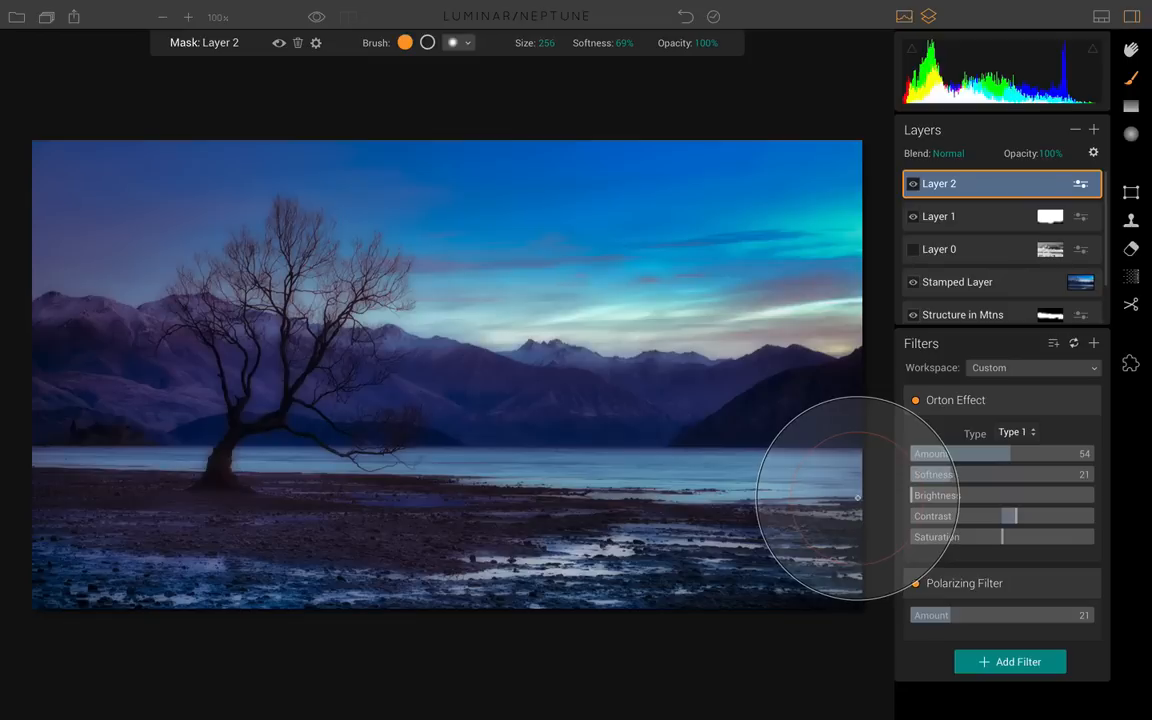
- Reduce the mask brush size for Layer 2 to 100
key(bracketleft)
key(bracketleft)
key(bracketleft)
key(bracketleft)
key(bracketleft)
key(bracketleft)
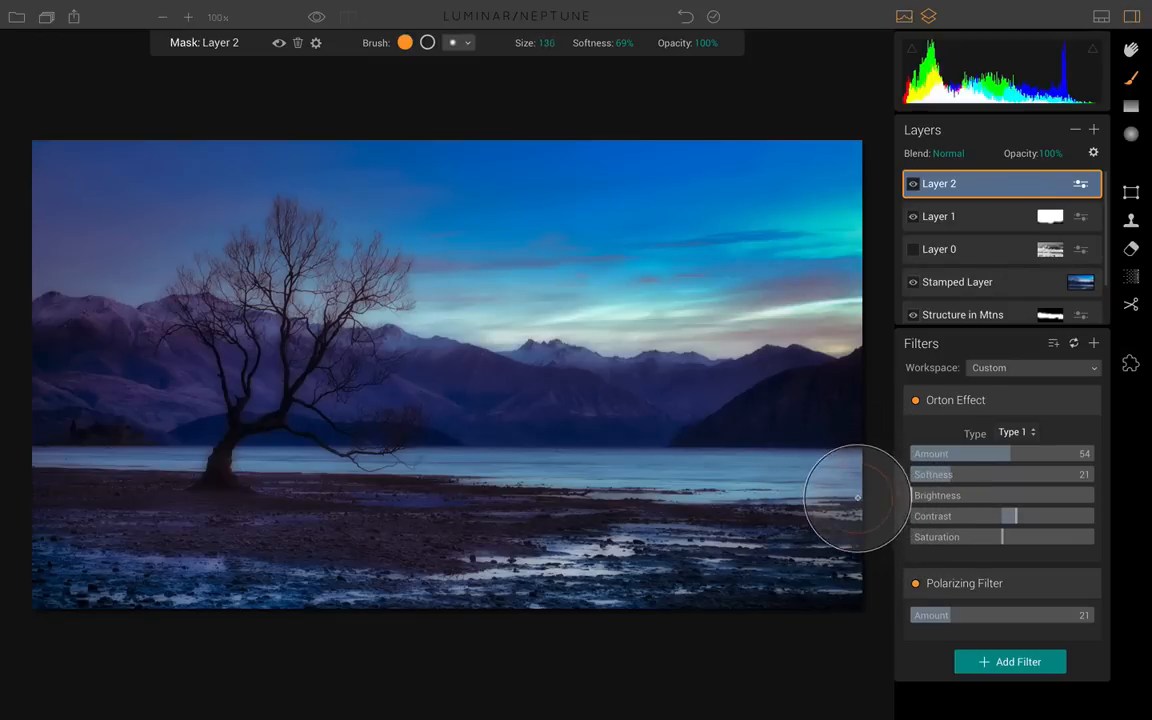
key(bracketleft)
key(bracketleft)
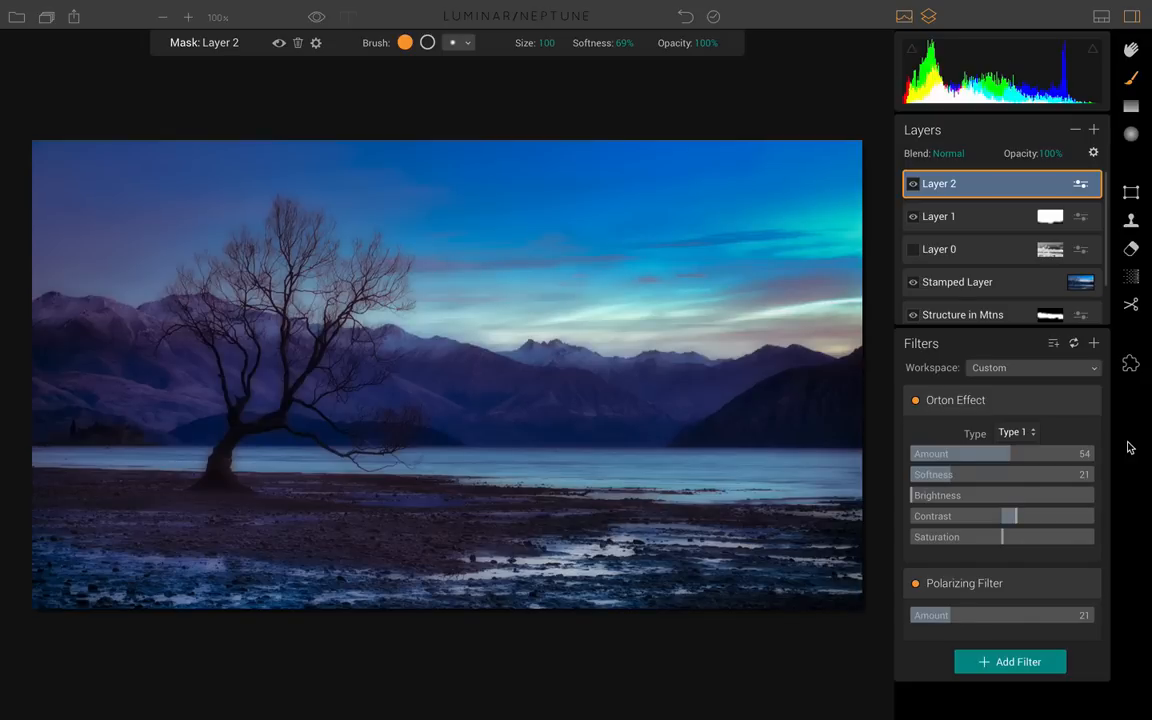
scroll(958, 286, up, 1)
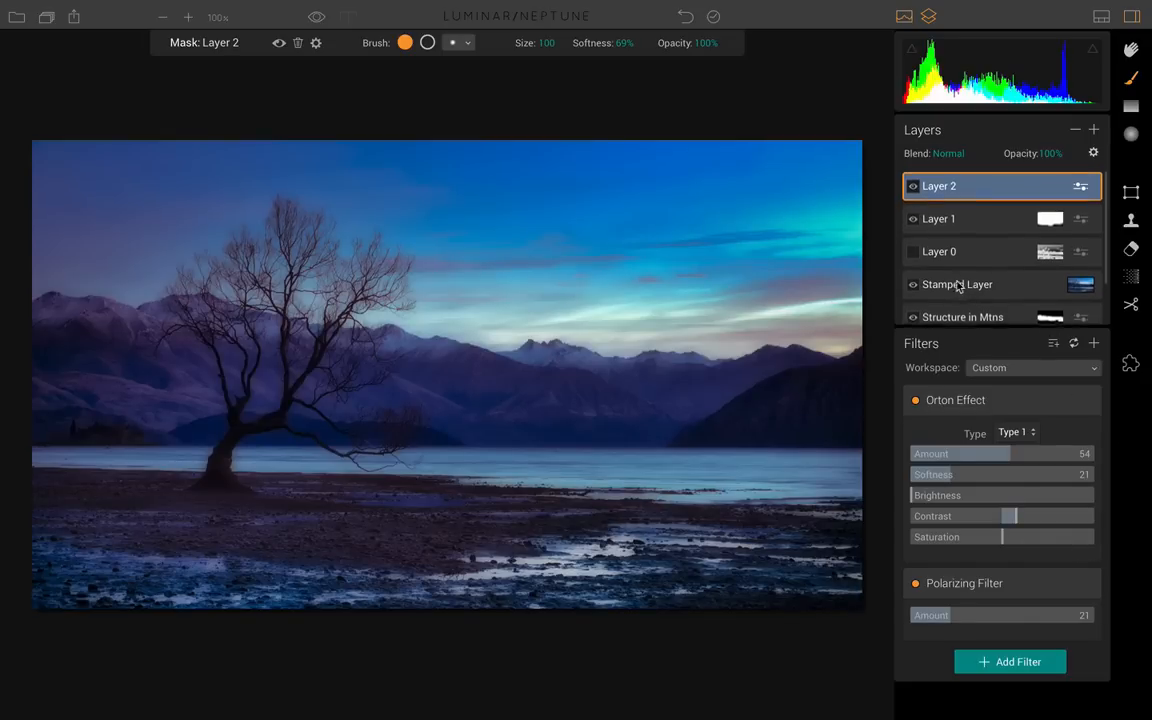